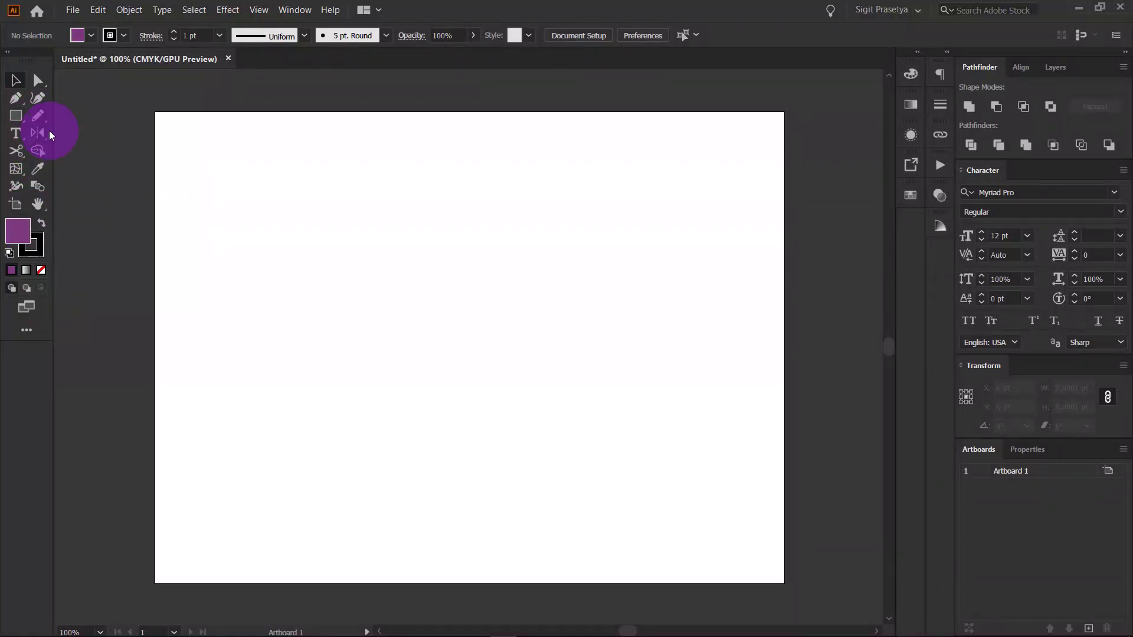
# Step: Switch the toolbar from the Basic to the Advanced tool set
pyautogui.click(294, 11)
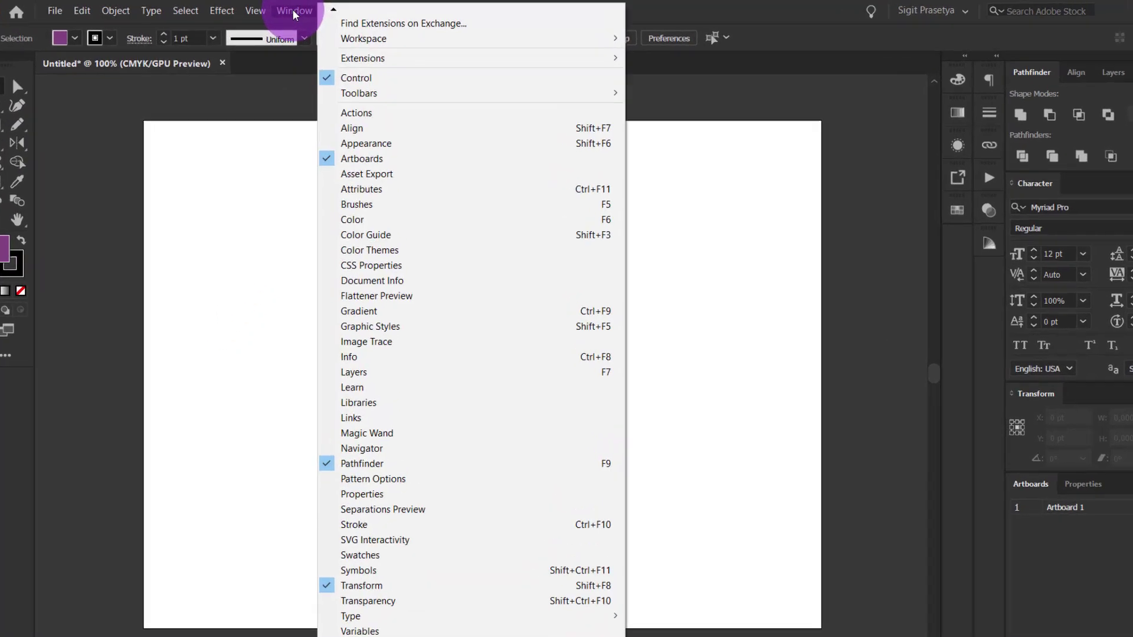
pyautogui.moveTo(559, 94)
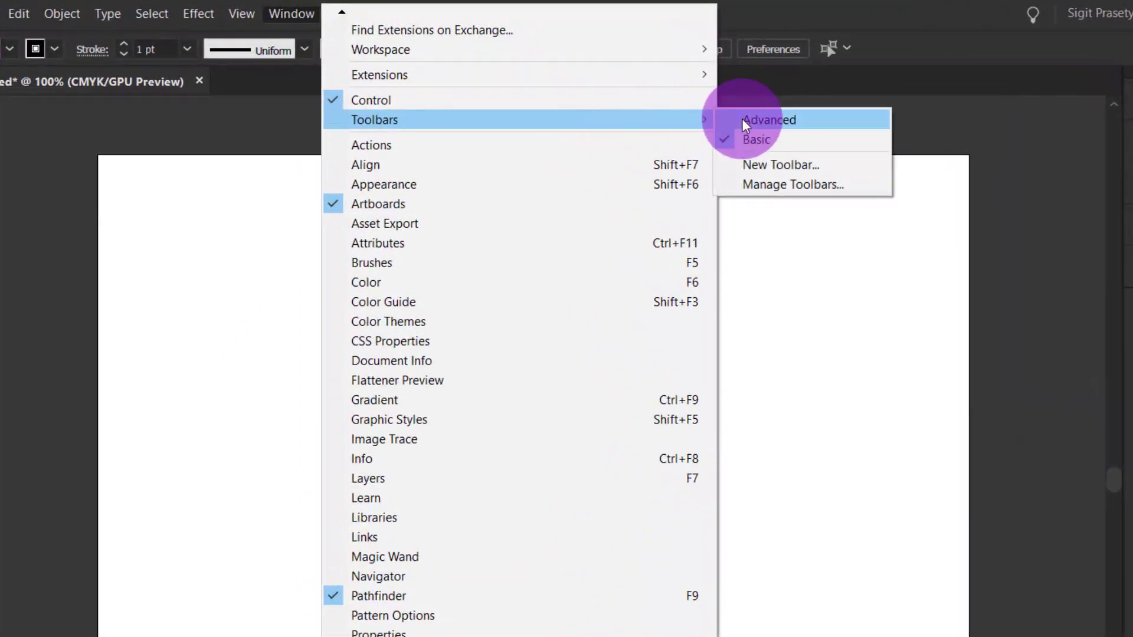
pyautogui.click(745, 120)
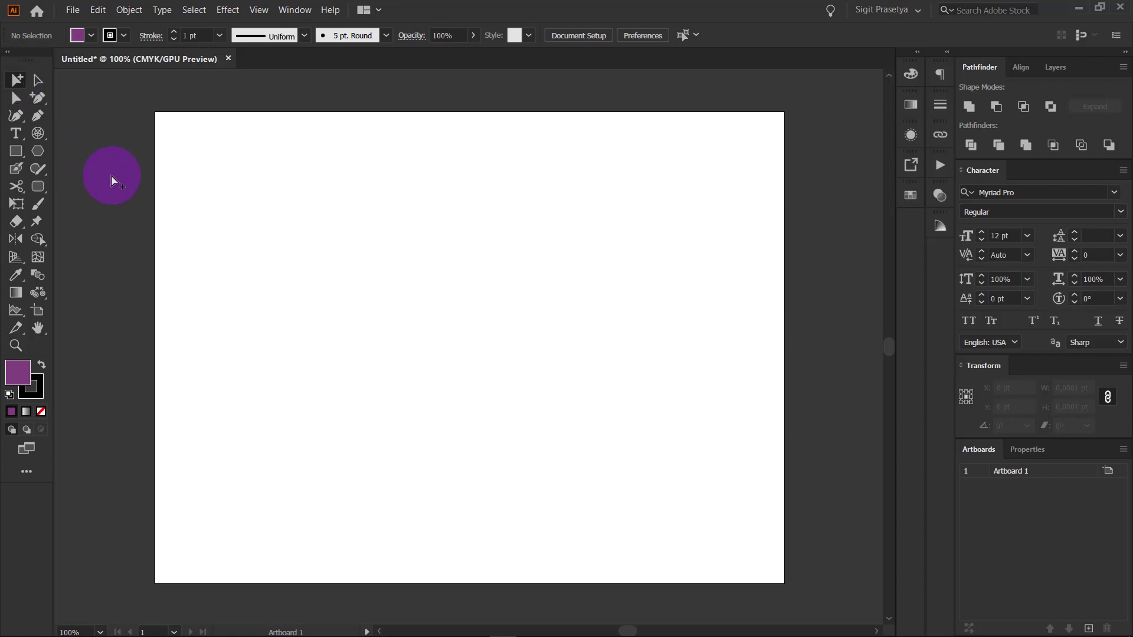
# Step: Draw a square about 166 pt wide and a circle about 188 pt in diameter overlapping its lower-right corner
pyautogui.click(16, 155)
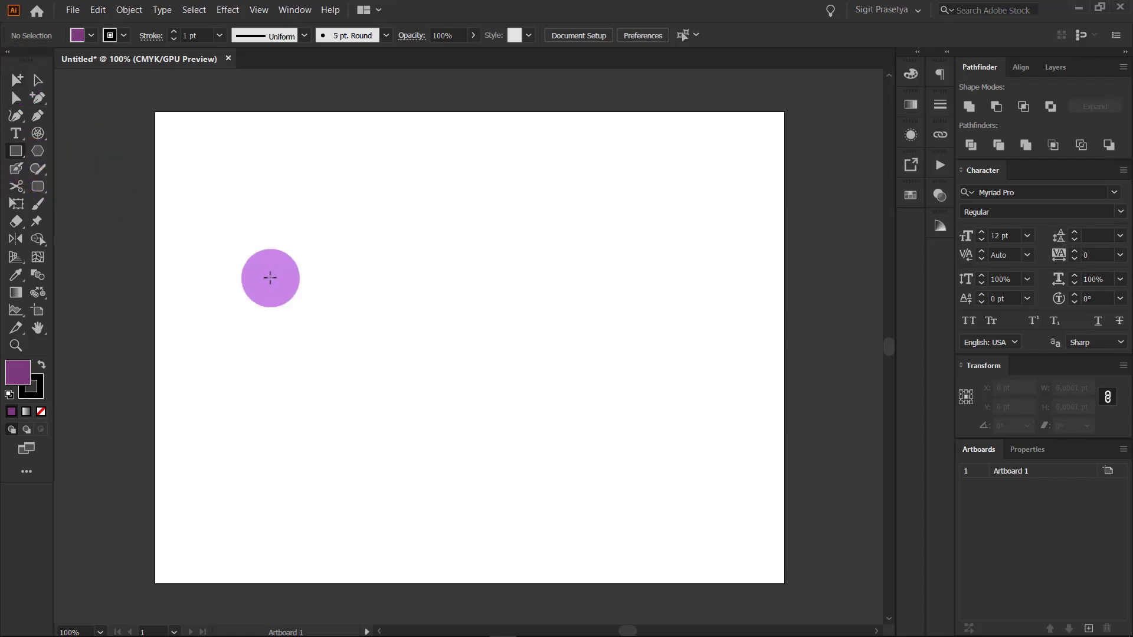
pyautogui.moveTo(295, 234); pyautogui.dragTo(426, 364)
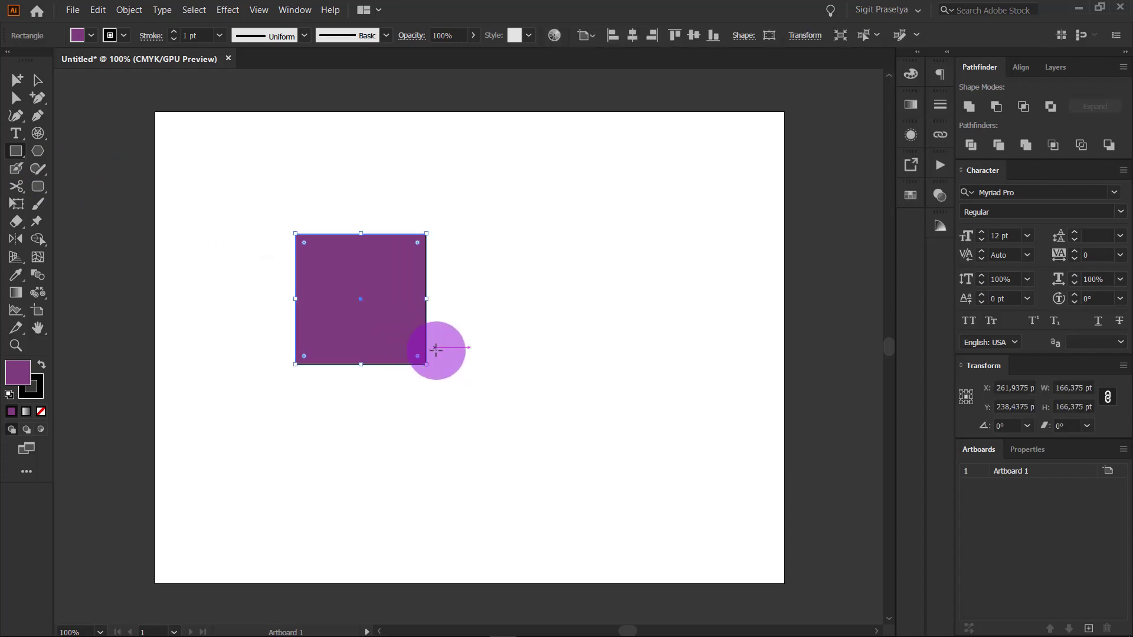
pyautogui.press('l')
pyautogui.moveTo(401, 310); pyautogui.dragTo(549, 459)
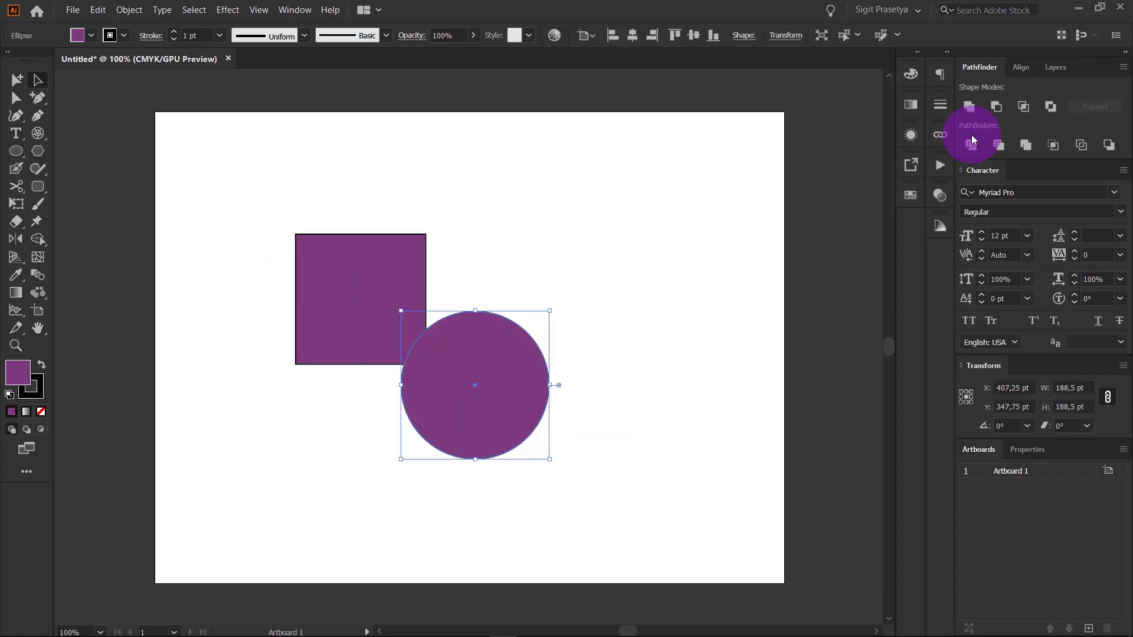
# Step: Fill the circle with a lighter purple and move it slightly further over the square
pyautogui.click(911, 75)
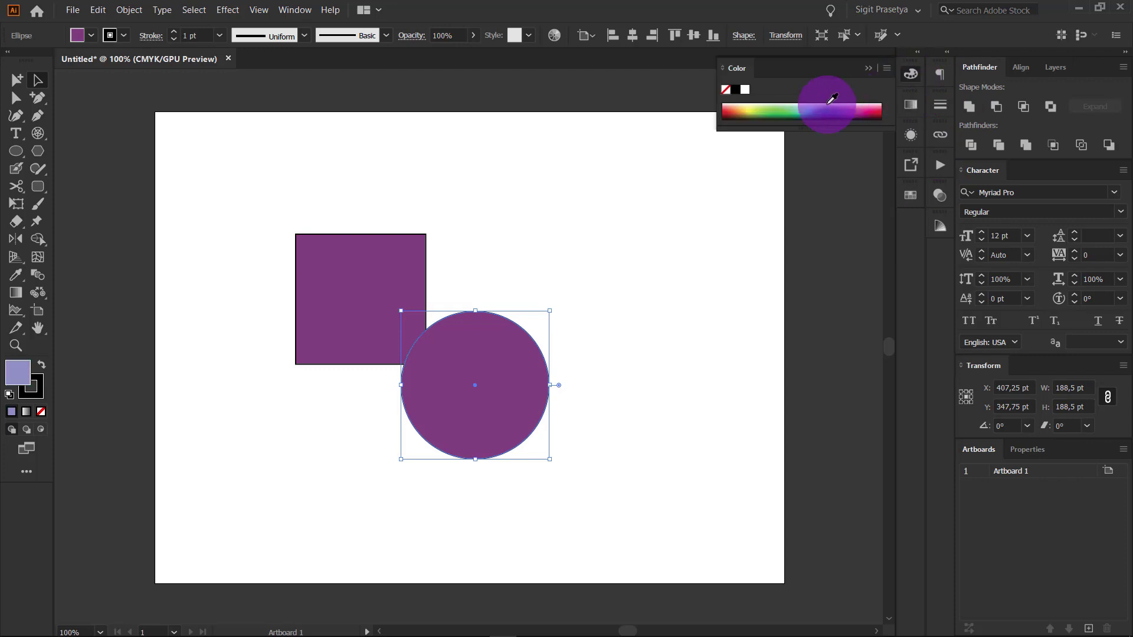
pyautogui.moveTo(835, 105); pyautogui.dragTo(834, 112)
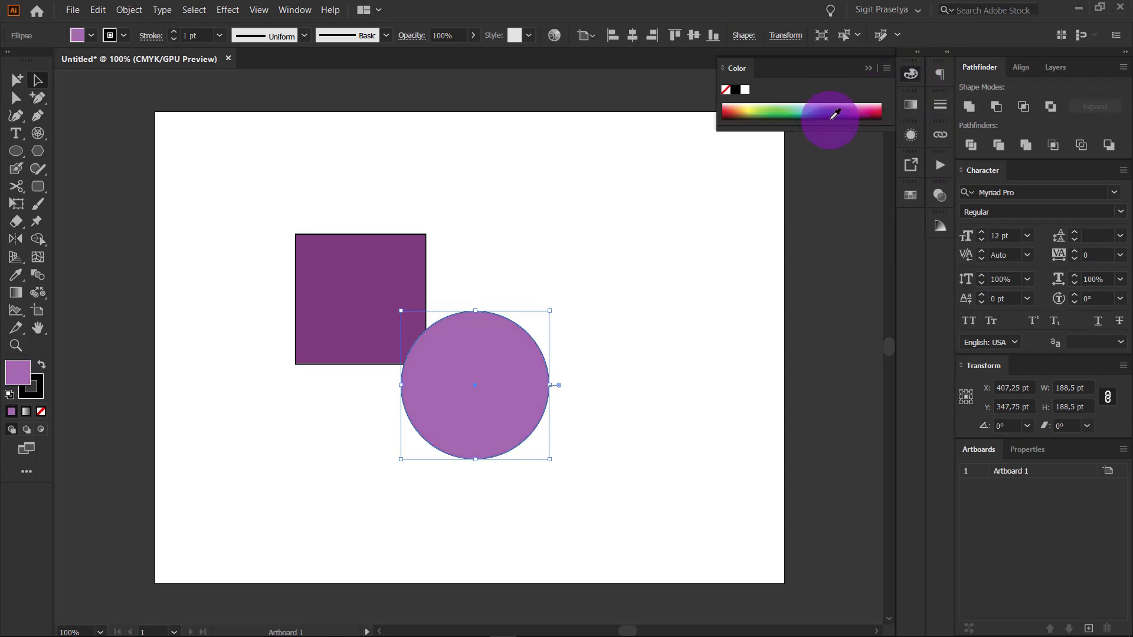
pyautogui.moveTo(454, 372); pyautogui.dragTo(418, 349)
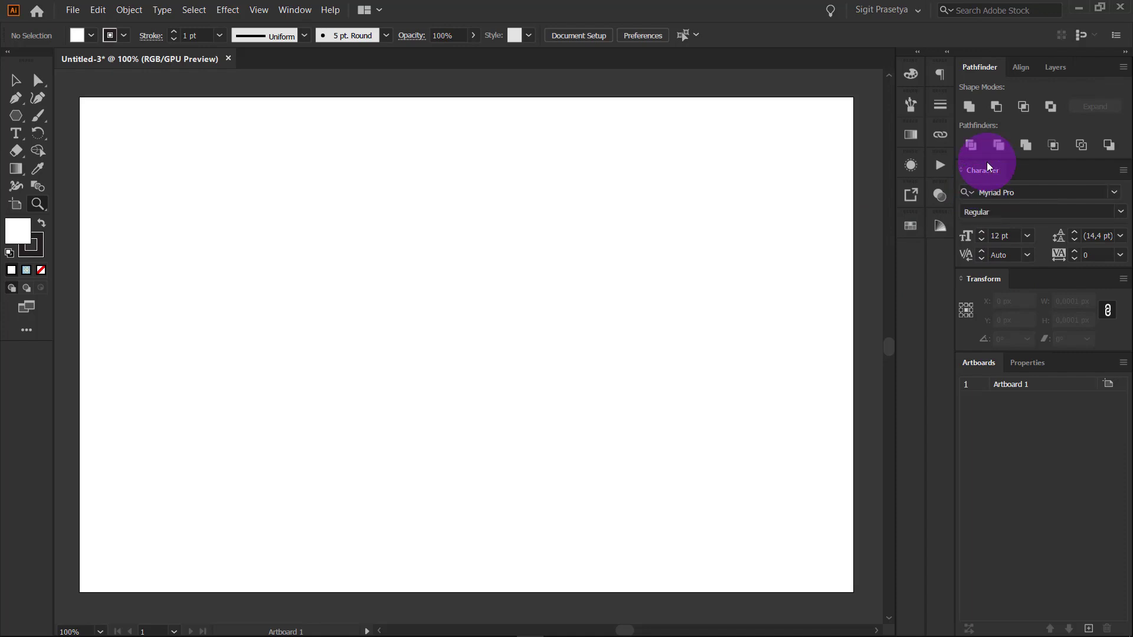
# Step: Close the Align, Layers and Pathfinder panels
pyautogui.click(1021, 68)
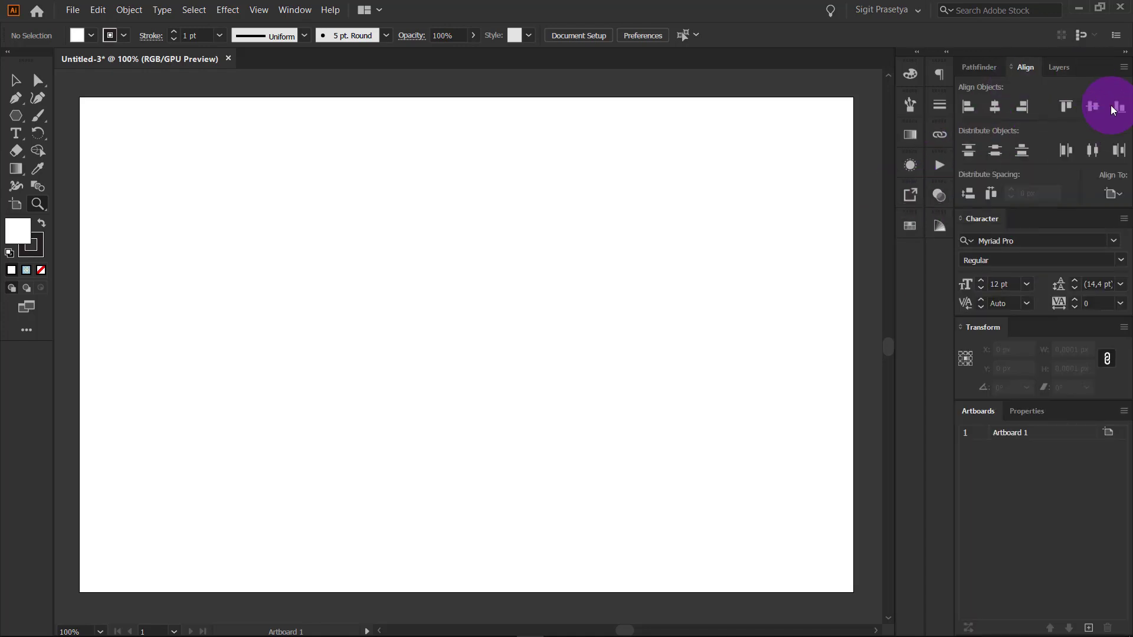
pyautogui.rightClick(1025, 69)
pyautogui.click(1028, 80)
pyautogui.rightClick(1008, 68)
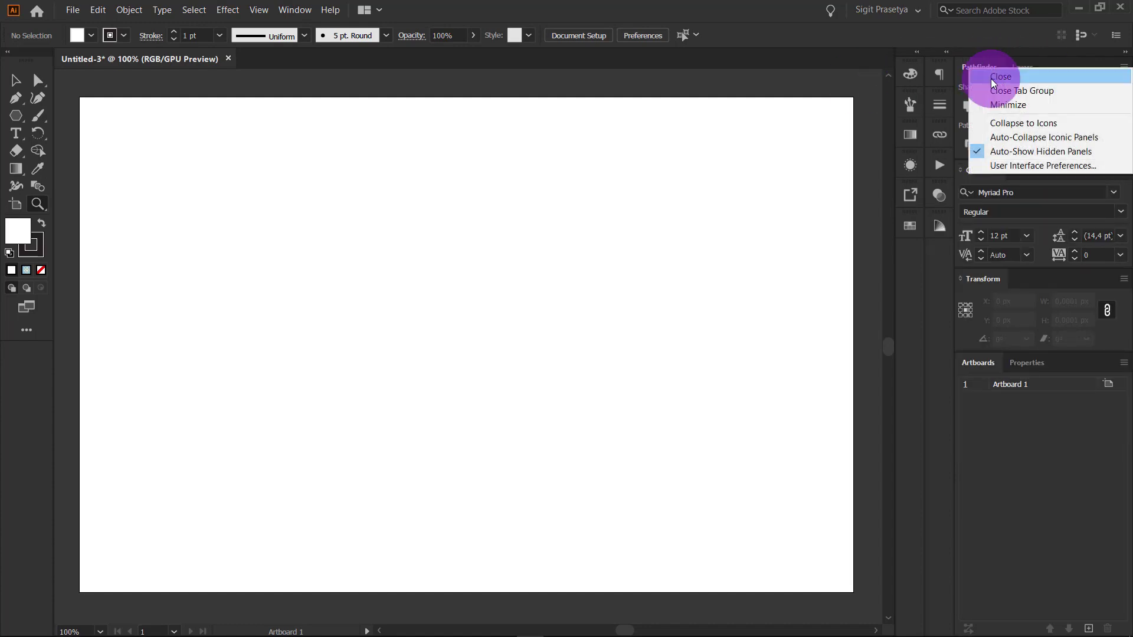
pyautogui.click(997, 79)
pyautogui.rightClick(994, 68)
pyautogui.click(997, 78)
# Step: Close the Character, Transform, Artboards and Properties panels
pyautogui.rightClick(994, 68)
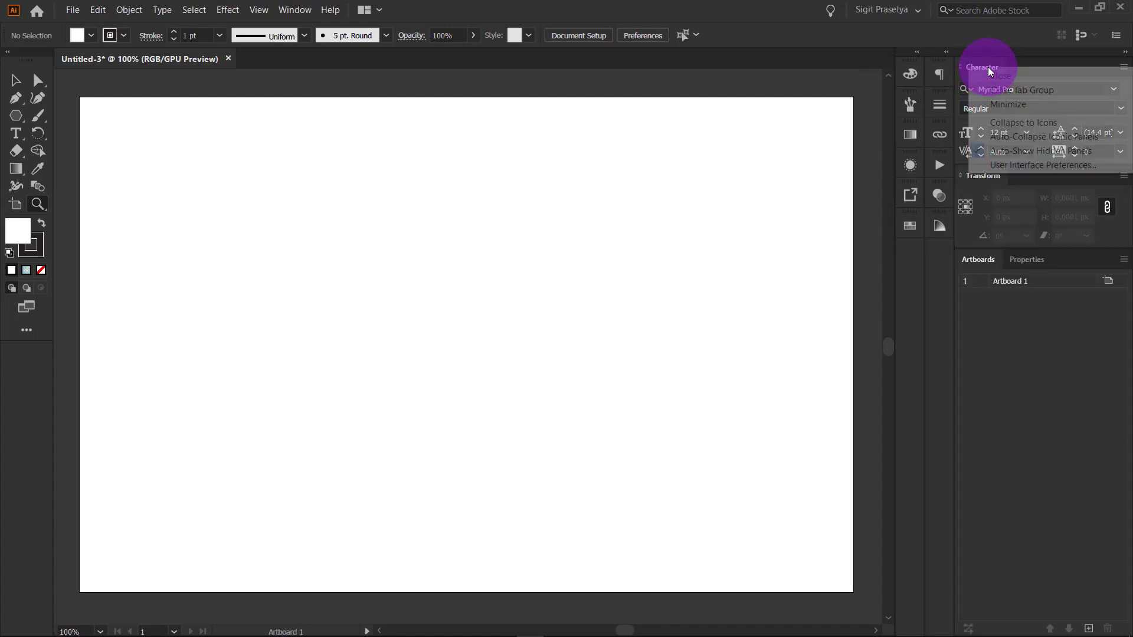
pyautogui.click(995, 78)
pyautogui.rightClick(994, 68)
pyautogui.click(998, 77)
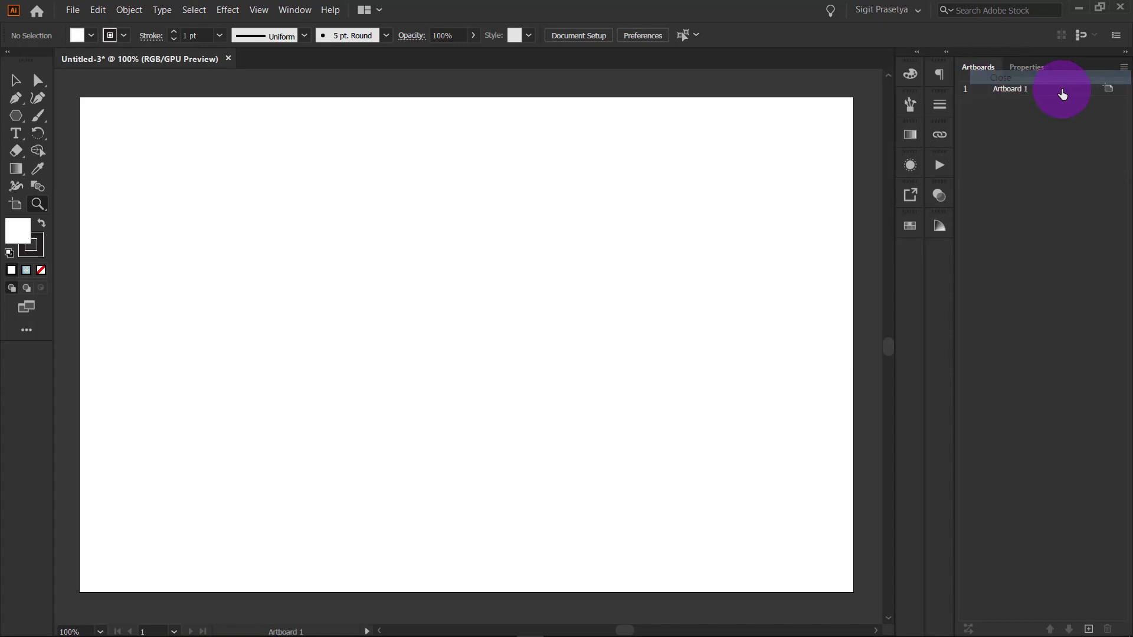
pyautogui.rightClick(986, 68)
pyautogui.click(1005, 82)
pyautogui.rightClick(991, 68)
pyautogui.click(994, 77)
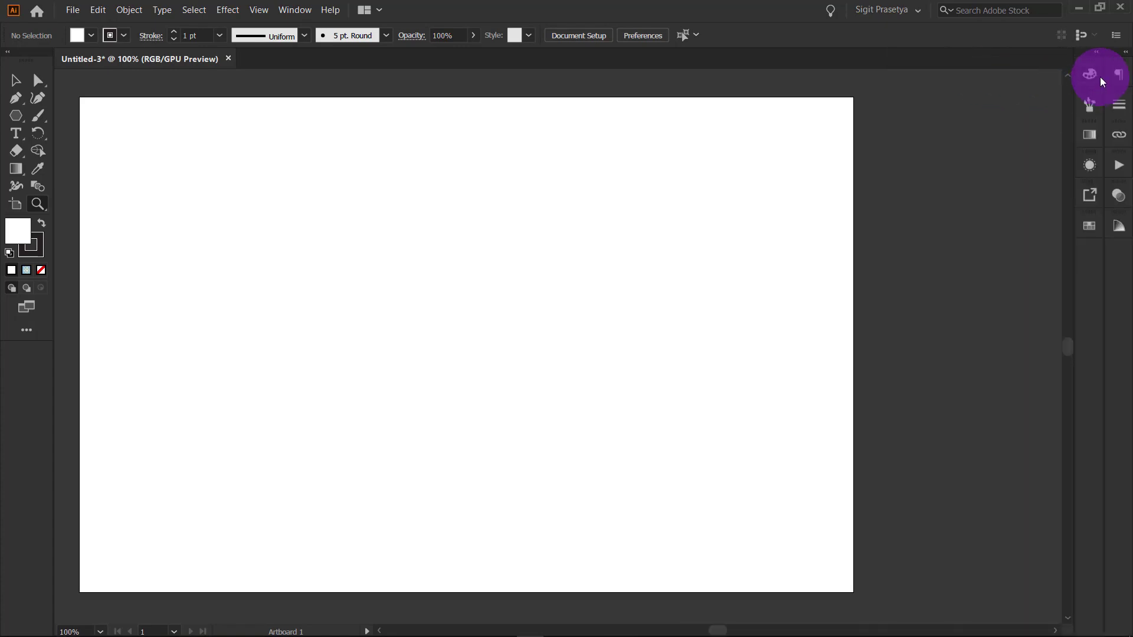
# Step: Expand the collapsed dock that holds Paragraph and Stroke, and close these two panels
pyautogui.click(1123, 57)
pyautogui.rightClick(961, 74)
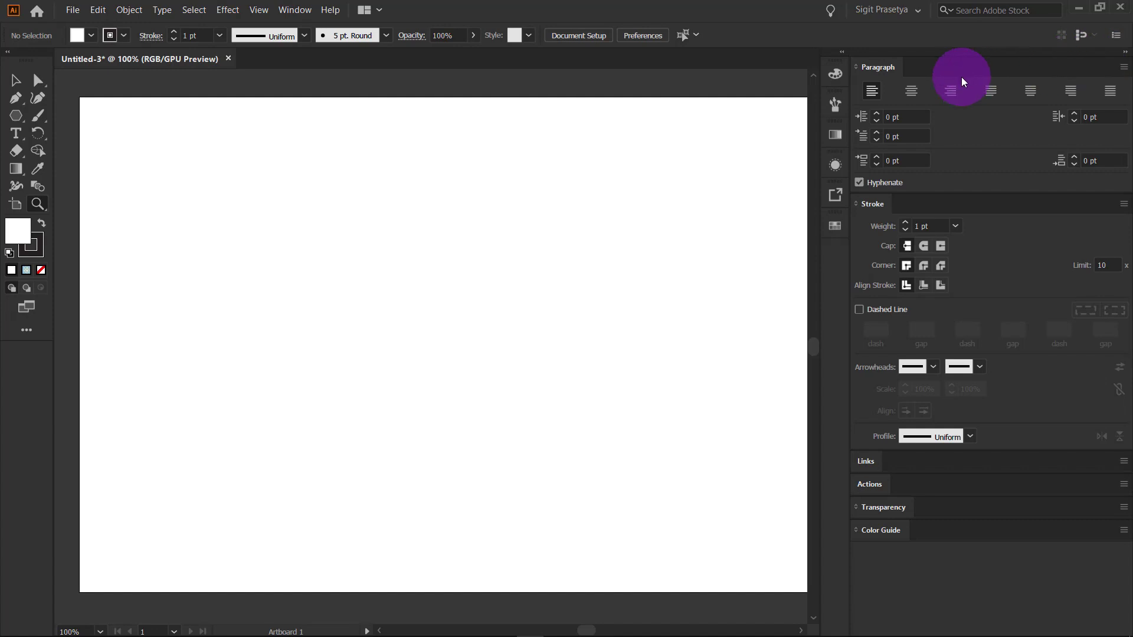
pyautogui.click(987, 80)
pyautogui.rightClick(957, 68)
pyautogui.click(974, 77)
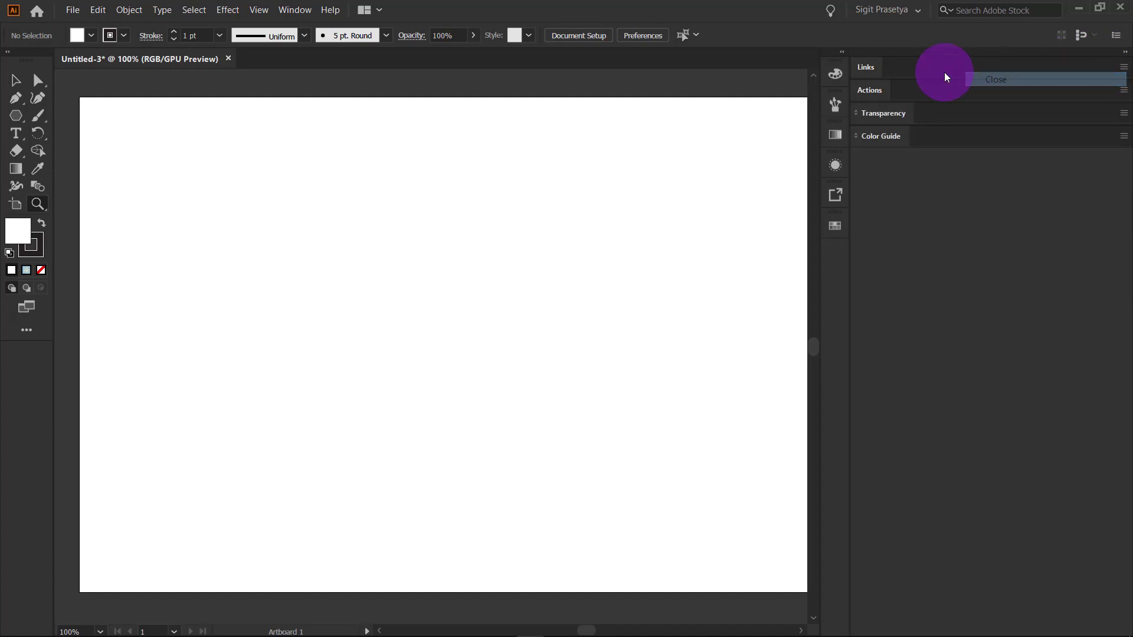
# Step: Close the Links, Actions, Transparency and Color Guide panels
pyautogui.rightClick(937, 68)
pyautogui.click(947, 77)
pyautogui.rightClick(939, 68)
pyautogui.click(946, 77)
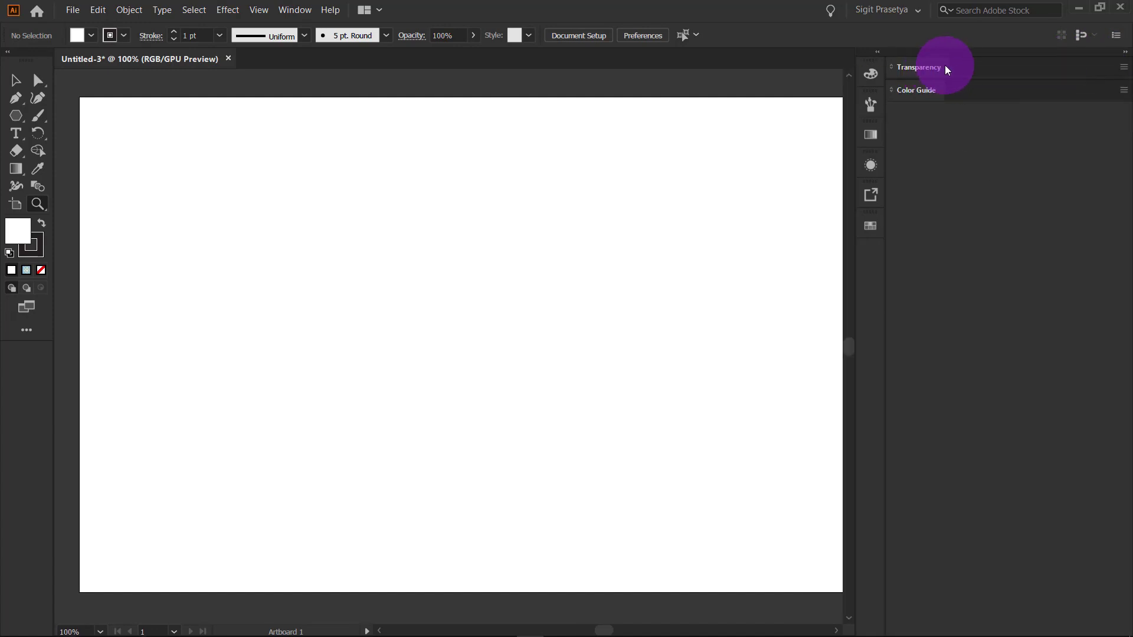
pyautogui.rightClick(952, 68)
pyautogui.click(970, 75)
pyautogui.rightClick(969, 73)
pyautogui.click(983, 80)
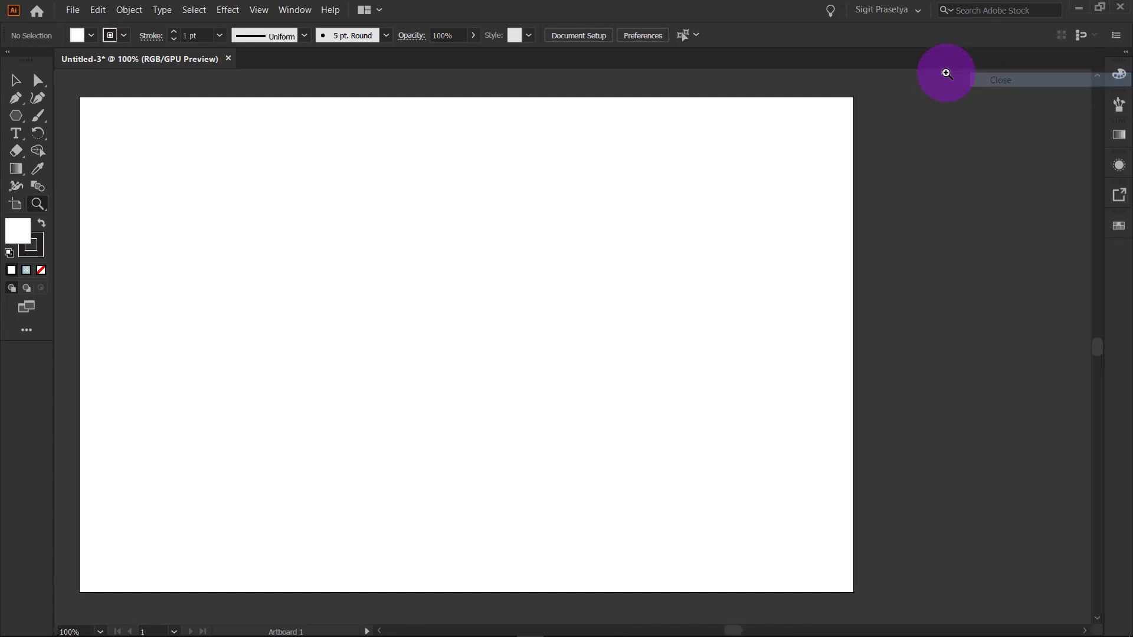
# Step: Expand the remaining collapsed dock and close its Color, Brushes and Gradient panels
pyautogui.click(1121, 57)
pyautogui.rightClick(1017, 66)
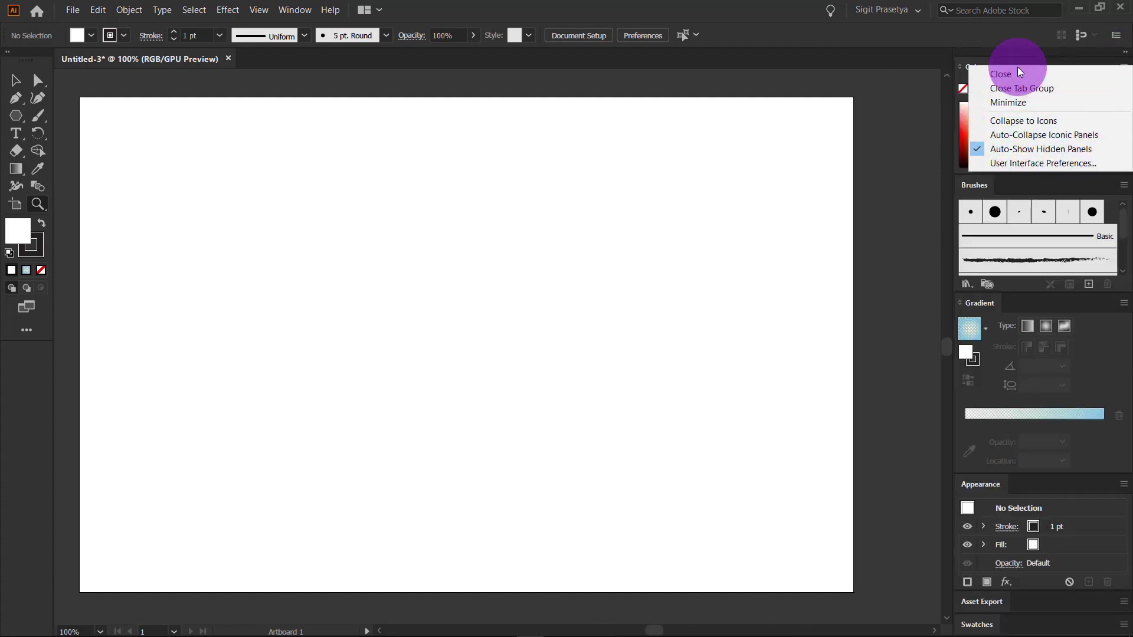
pyautogui.click(1018, 70)
pyautogui.rightClick(1018, 70)
pyautogui.click(1022, 76)
pyautogui.rightClick(1022, 74)
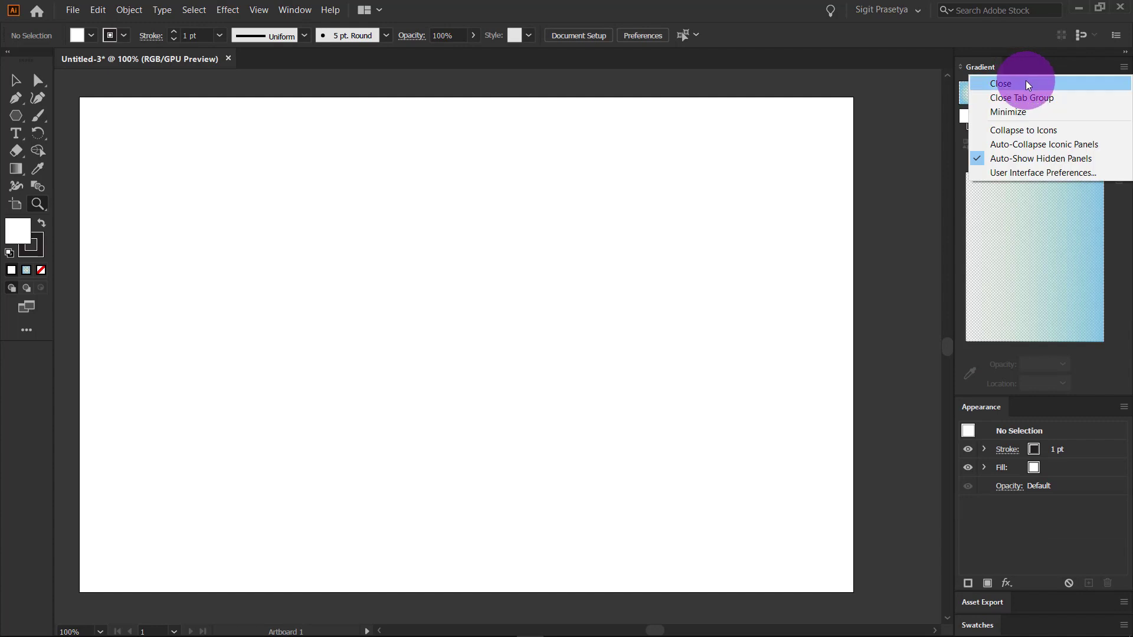
pyautogui.click(1026, 80)
# Step: Close the Appearance, Asset Export and Swatches panels to empty the dock
pyautogui.rightClick(1028, 69)
pyautogui.click(1028, 80)
pyautogui.rightClick(1031, 72)
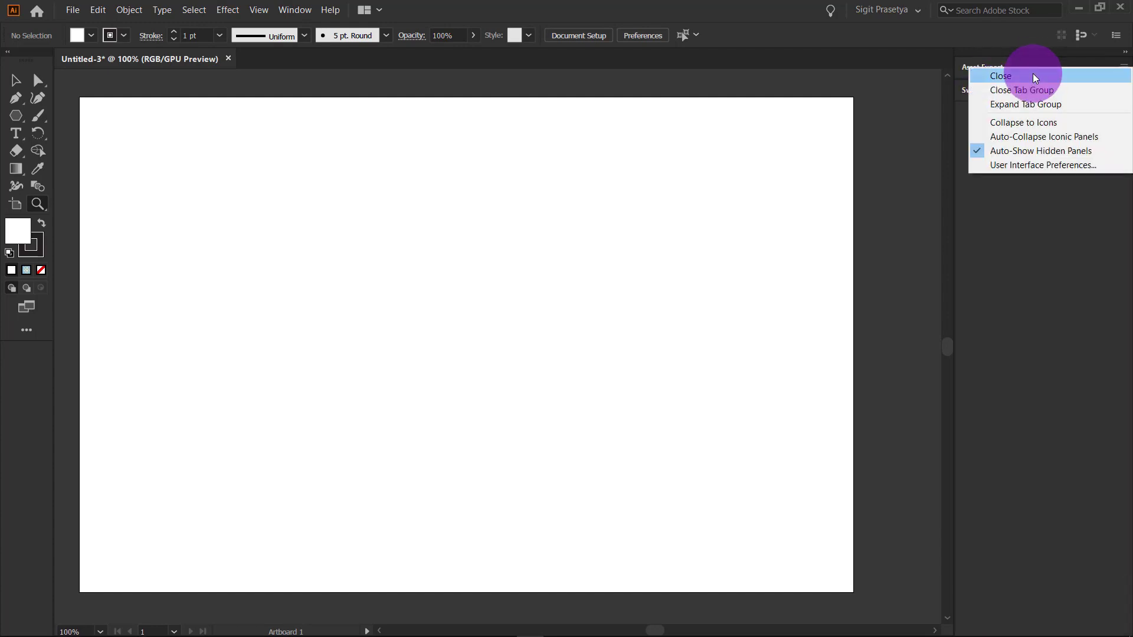
pyautogui.click(1033, 73)
pyautogui.rightClick(1034, 65)
pyautogui.click(1033, 70)
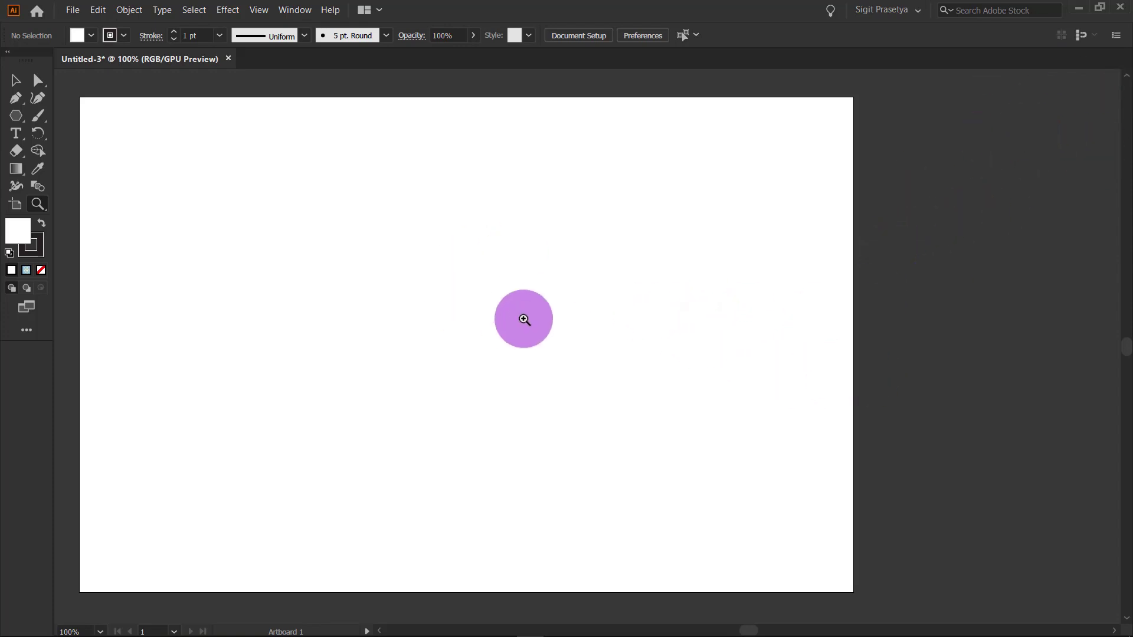
# Step: Show the Align and Artboards panels in the dock
pyautogui.click(306, 13)
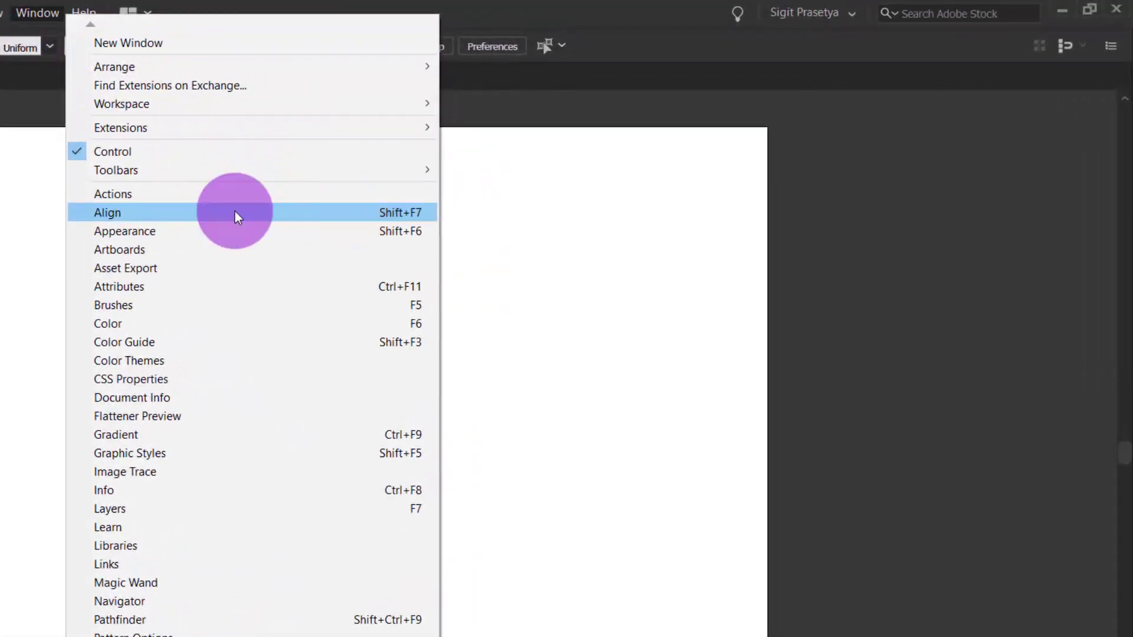
pyautogui.click(165, 213)
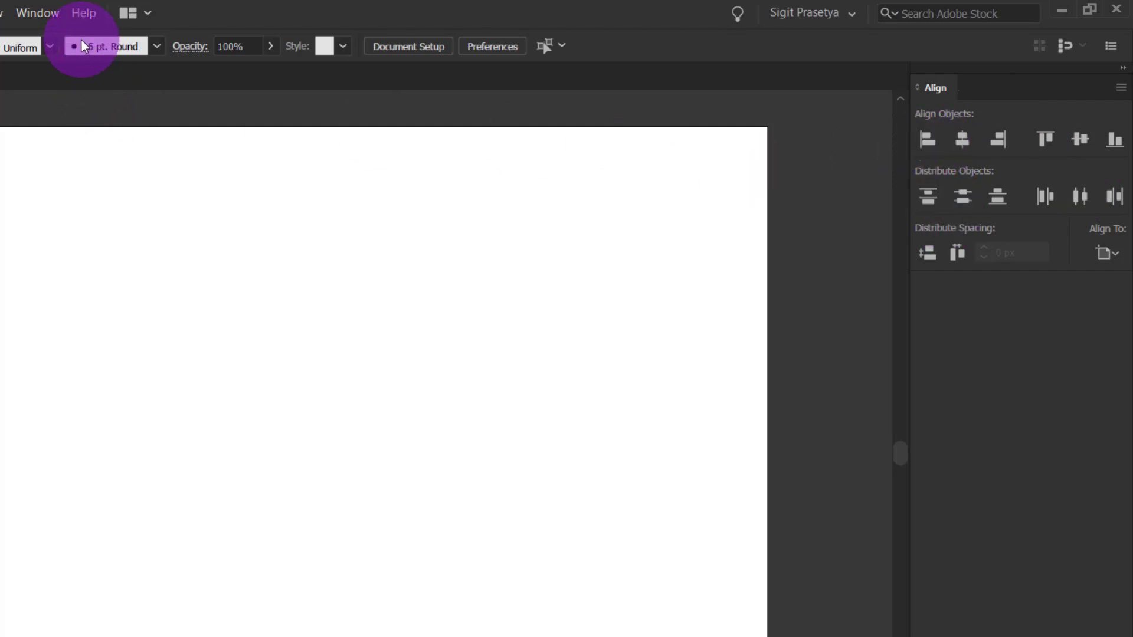
pyautogui.click(53, 9)
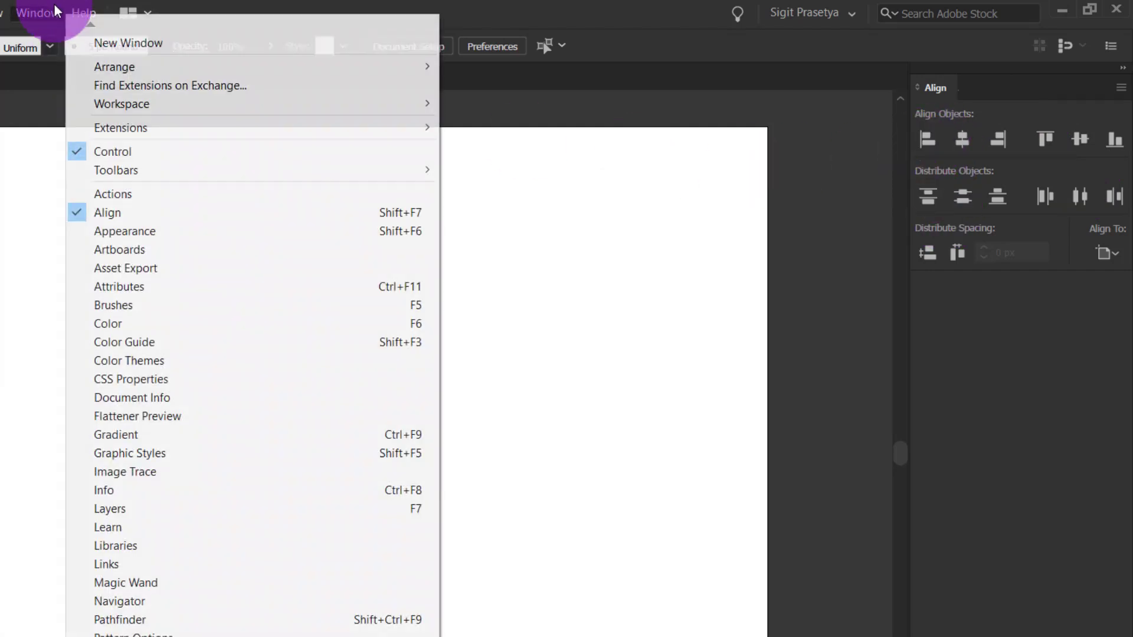
pyautogui.click(137, 250)
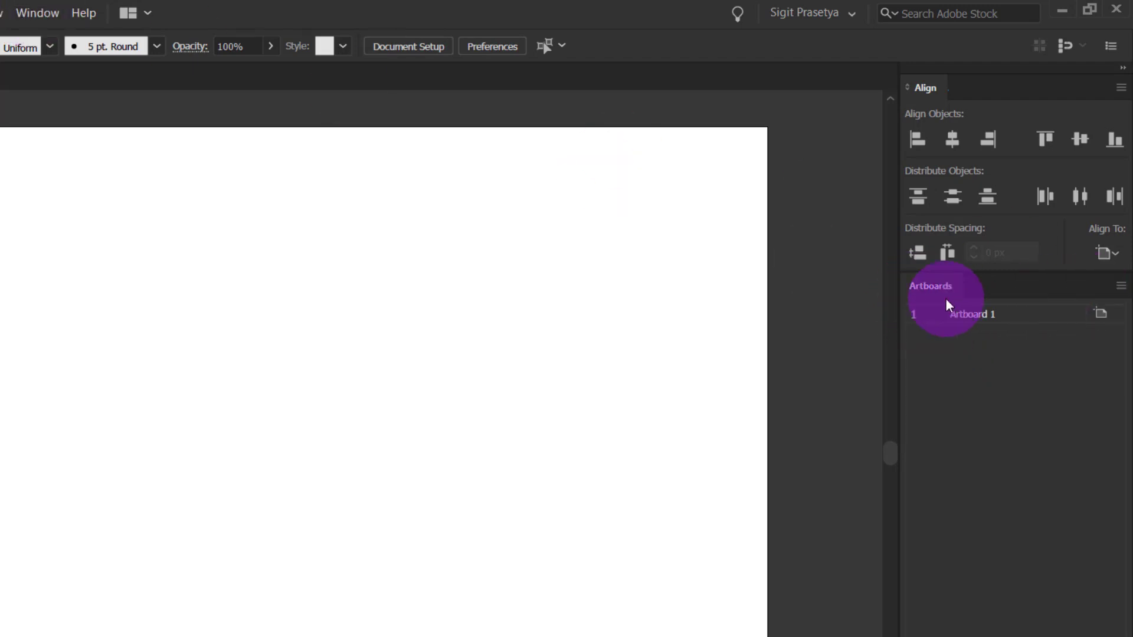
# Step: Group the Artboards panel with Align, switch between the two, and dock Artboards separately below Align again
pyautogui.moveTo(940, 286); pyautogui.dragTo(1012, 102)
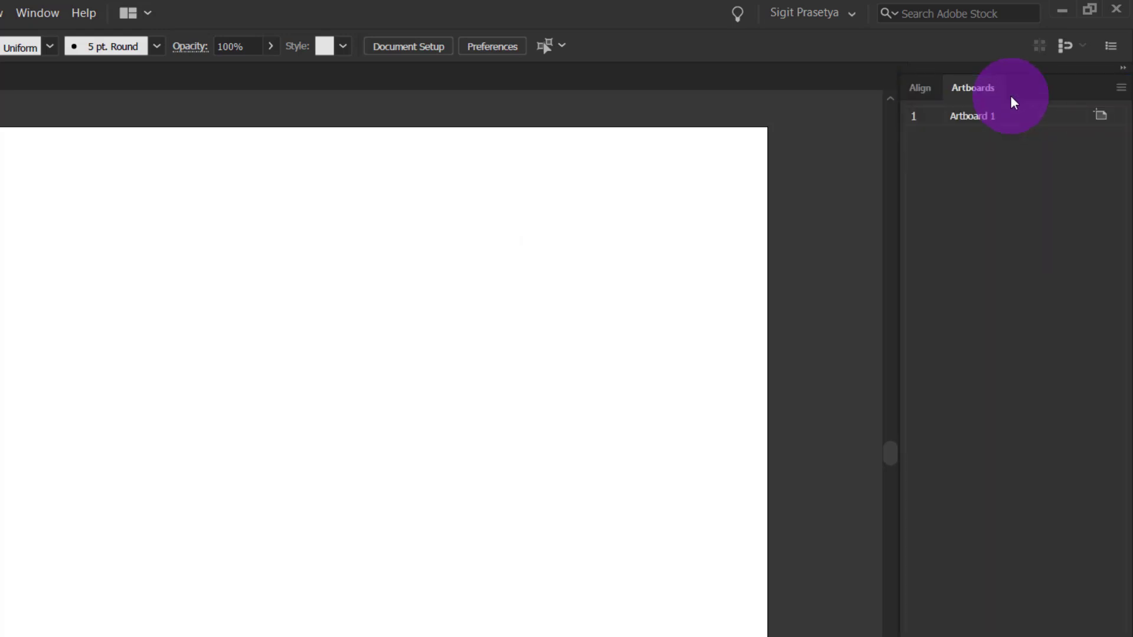
pyautogui.click(929, 93)
pyautogui.click(1003, 94)
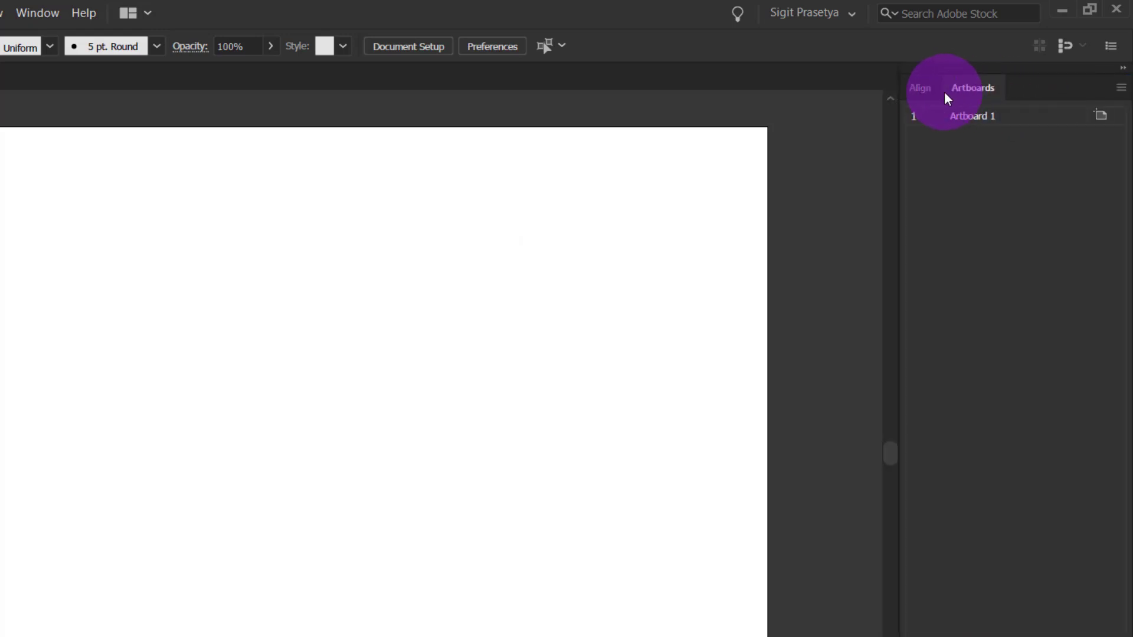
pyautogui.click(931, 90)
pyautogui.moveTo(1006, 95); pyautogui.dragTo(997, 286)
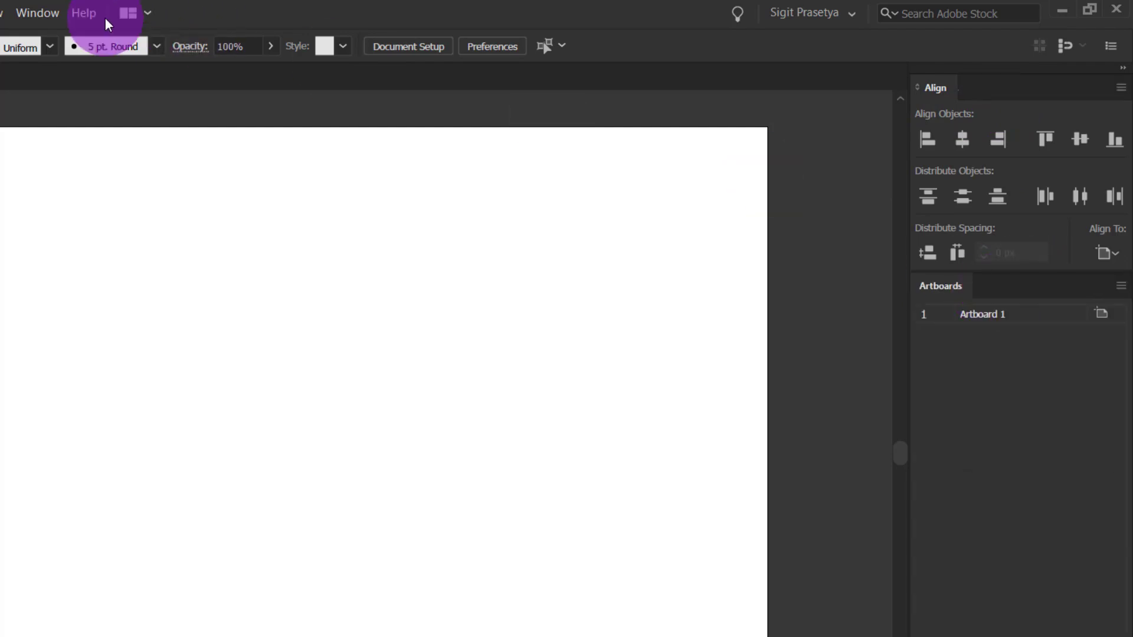
# Step: Show the Asset Export panel and collapse it to an icon beside the Align panel
pyautogui.click(35, 13)
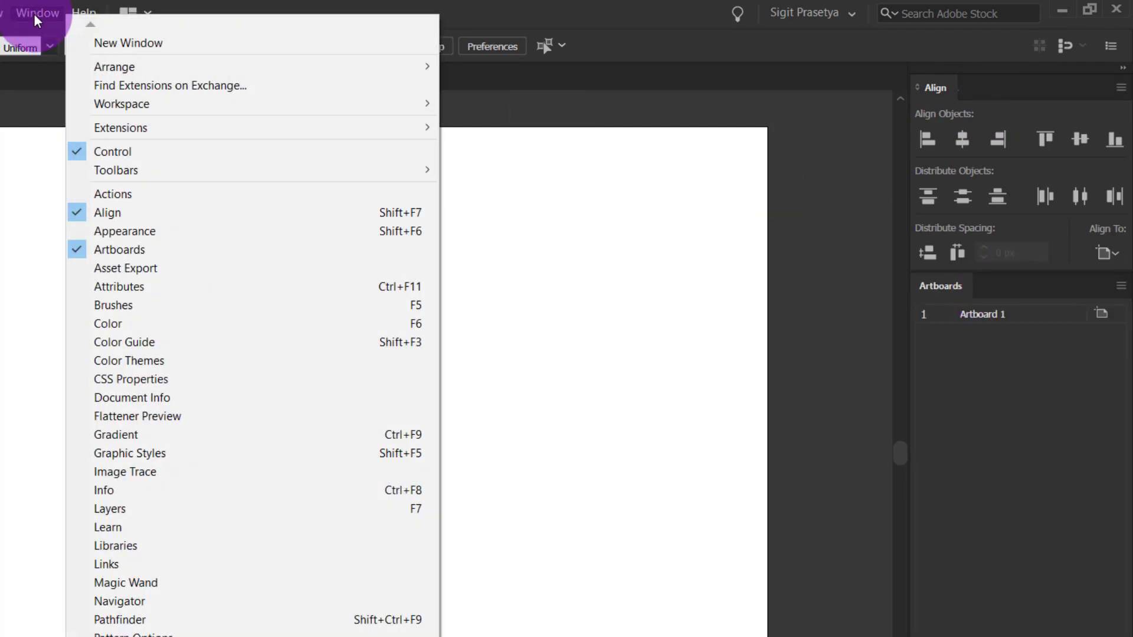
pyautogui.click(185, 267)
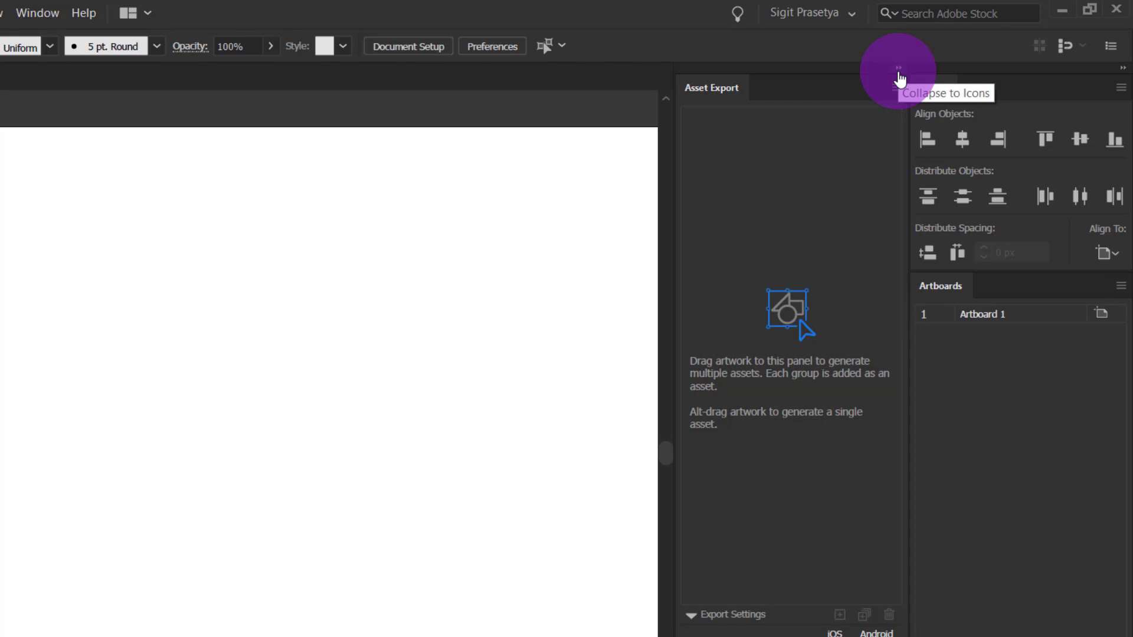
pyautogui.click(899, 77)
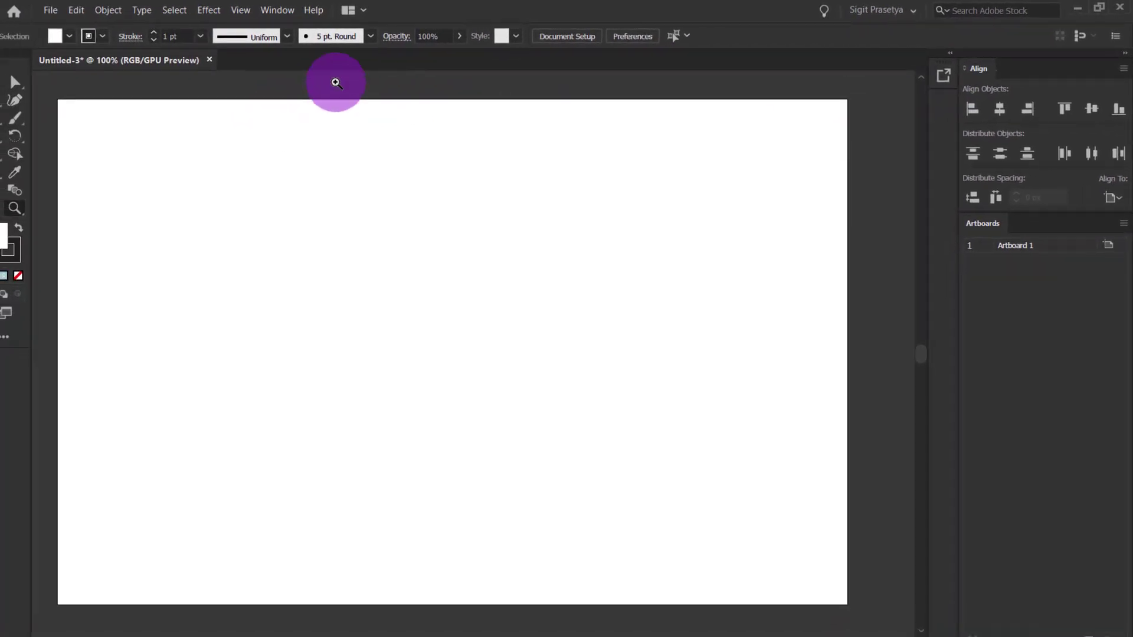
# Step: Show the Transparency panel and dock it as an icon beneath the collapsed Asset Export panel
pyautogui.click(278, 10)
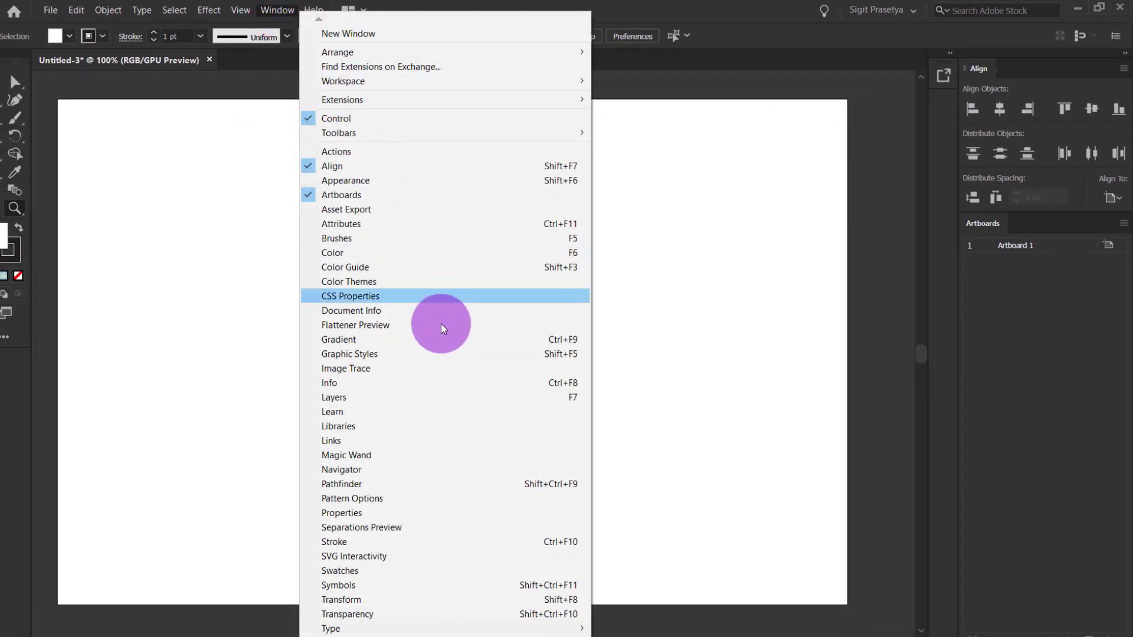
pyautogui.click(444, 614)
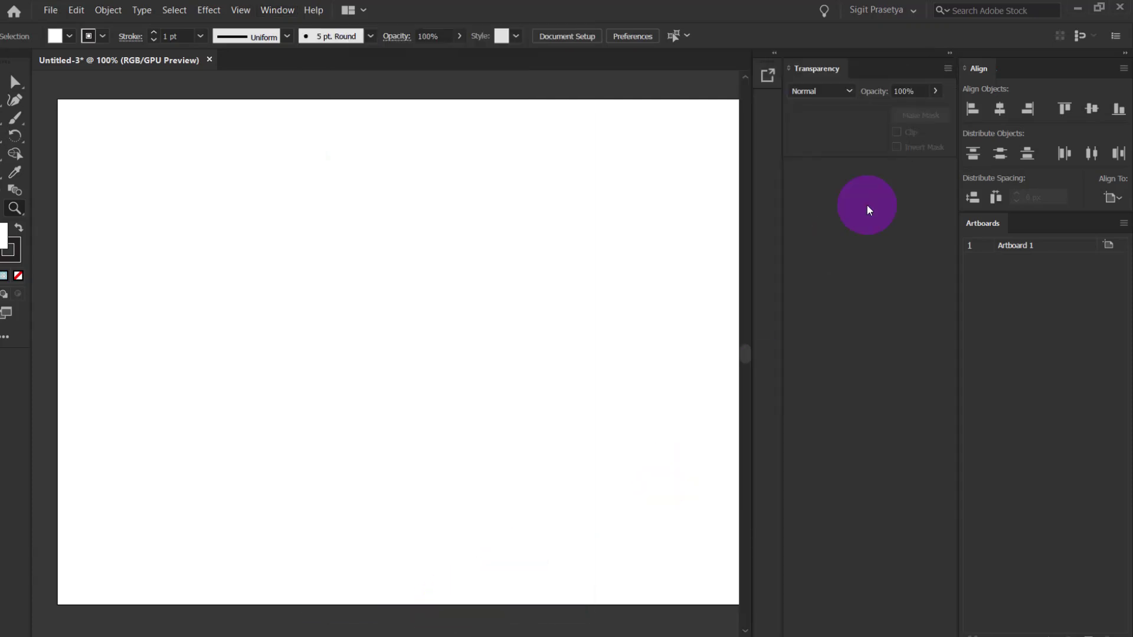
pyautogui.moveTo(814, 72); pyautogui.dragTo(767, 101)
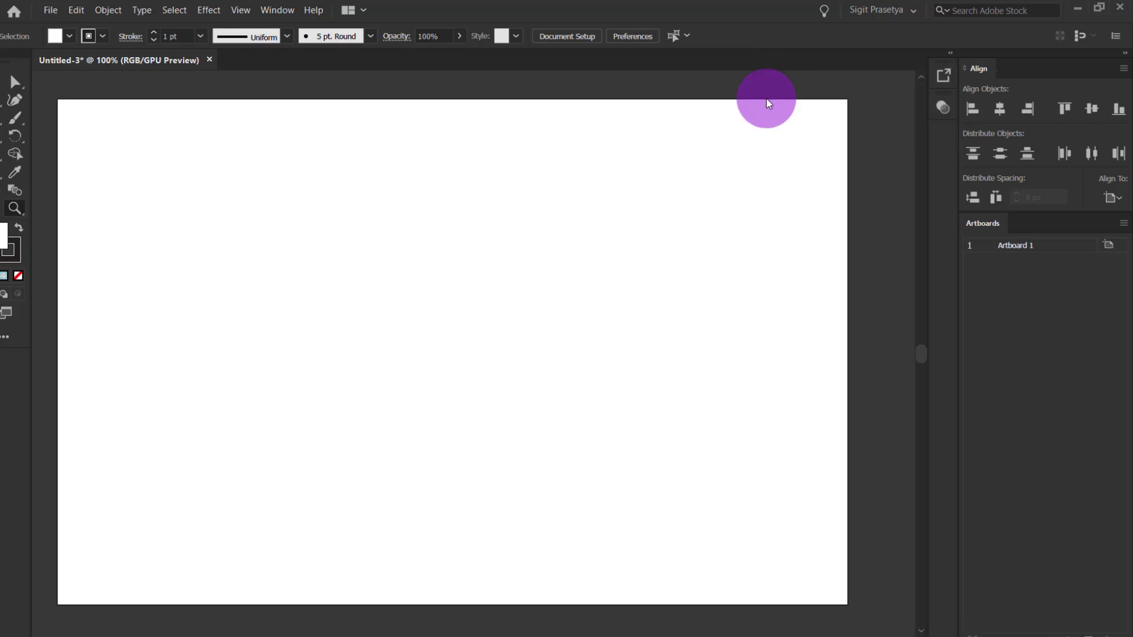
# Step: Show the Links panel and dock it as an icon beneath Transparency, and show the Pathfinder panel grouped with Align
pyautogui.click(275, 10)
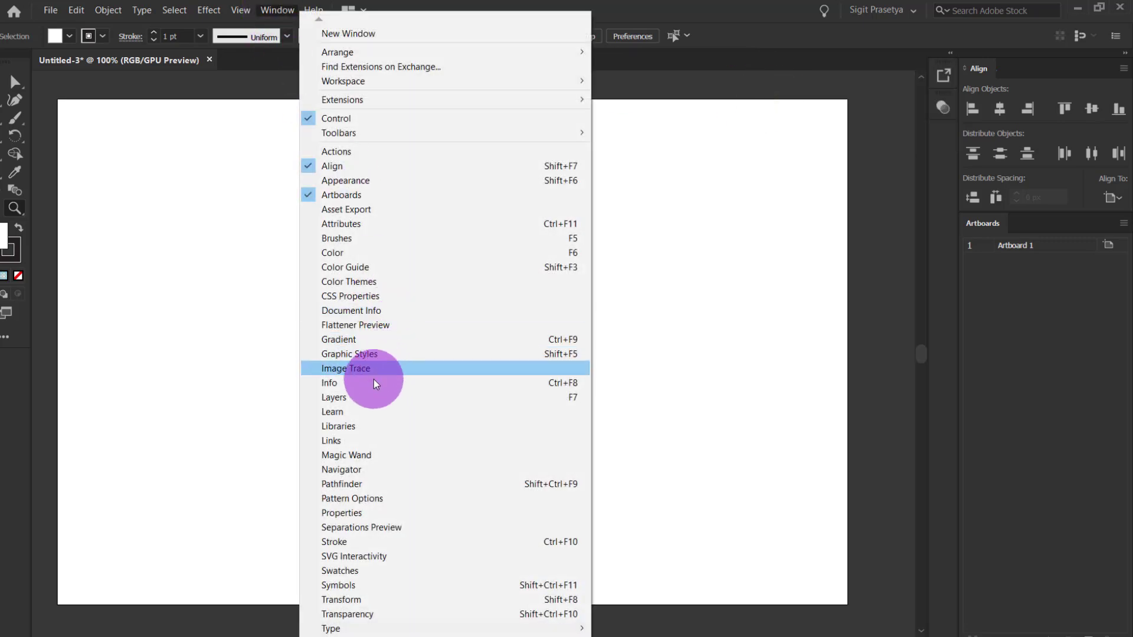
pyautogui.click(355, 447)
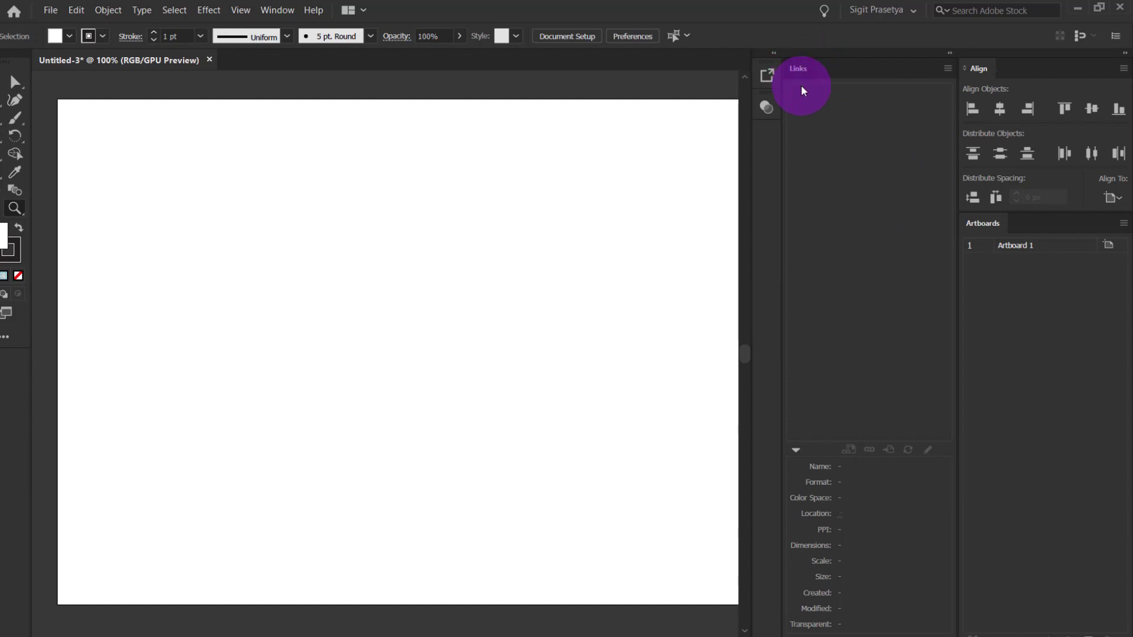
pyautogui.moveTo(803, 90); pyautogui.dragTo(771, 140)
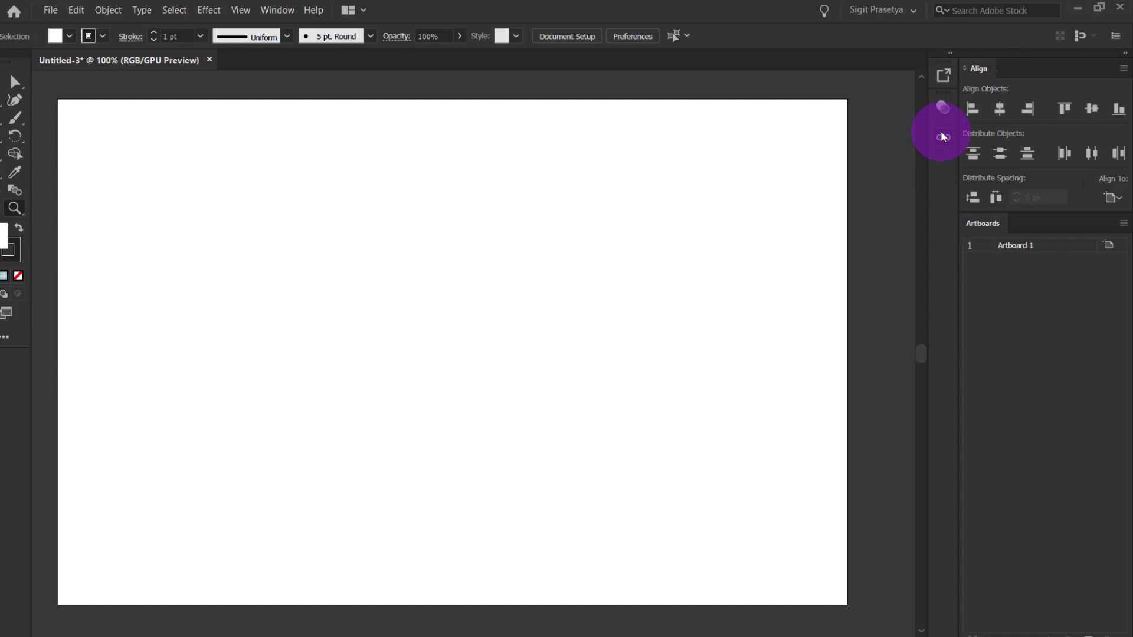
pyautogui.click(277, 11)
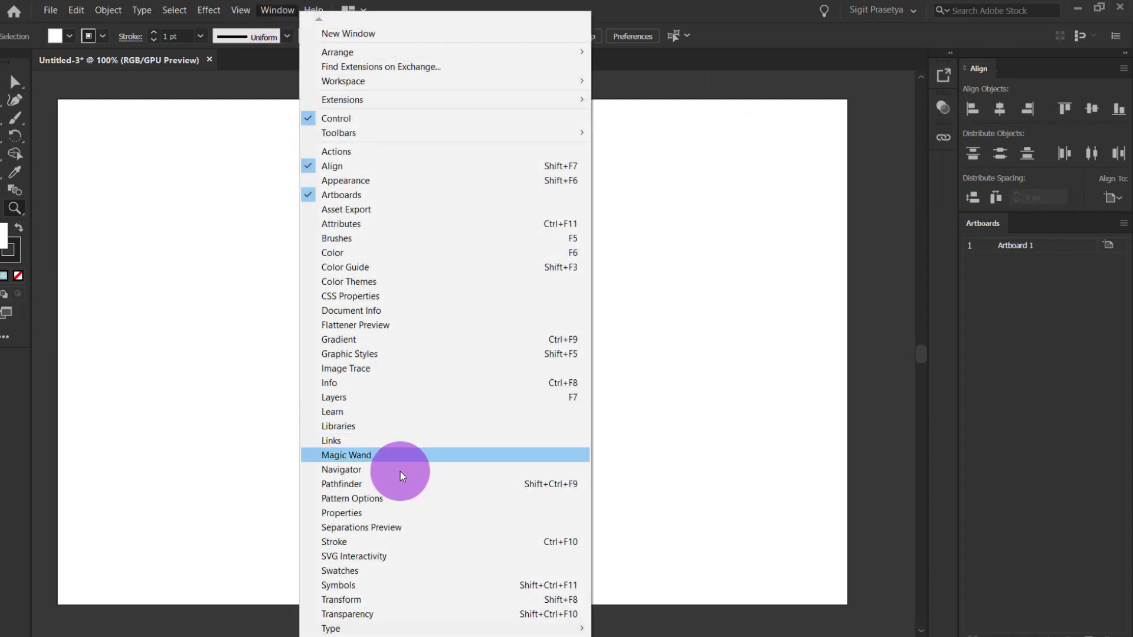
pyautogui.click(392, 483)
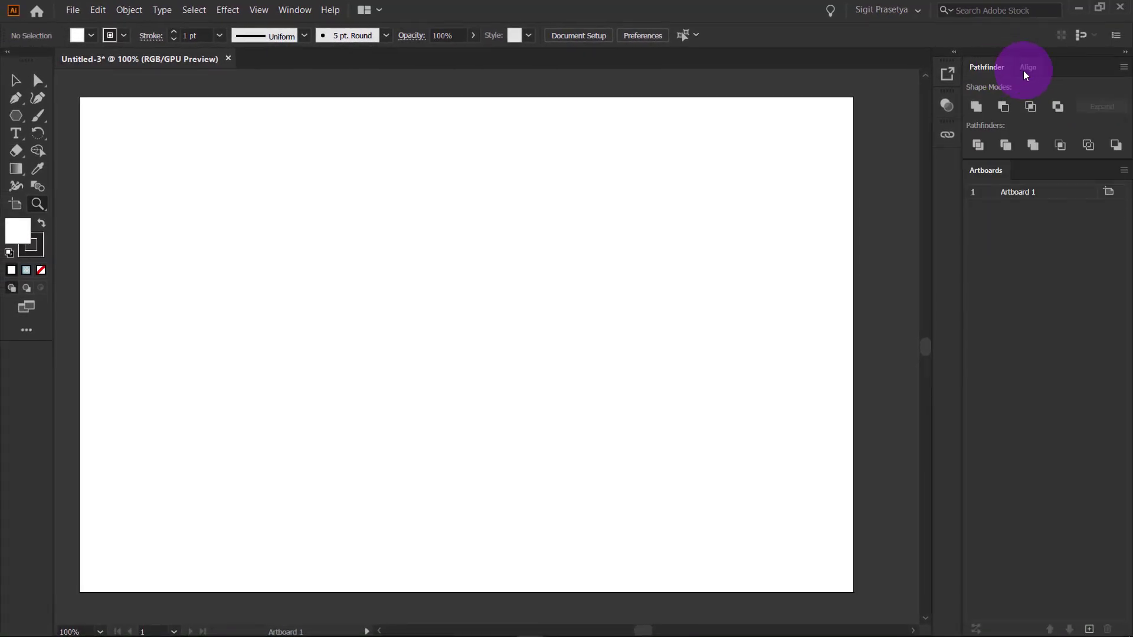
# Step: Show the Properties panel, group it with Artboards, and bring the Artboards panel back to the front
pyautogui.click(295, 11)
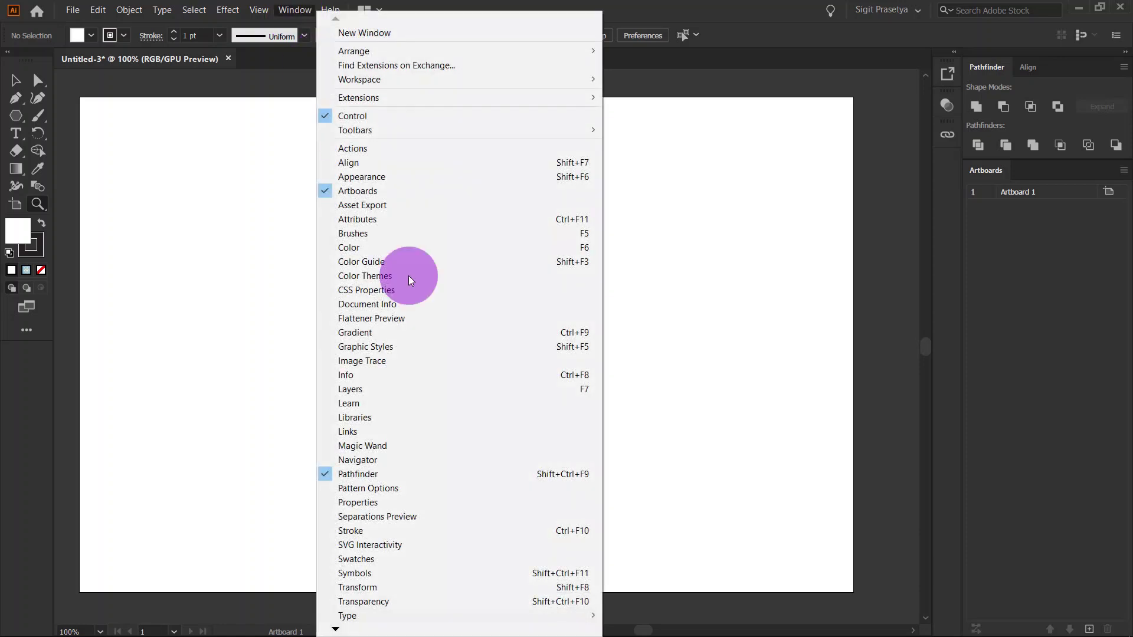
pyautogui.click(399, 502)
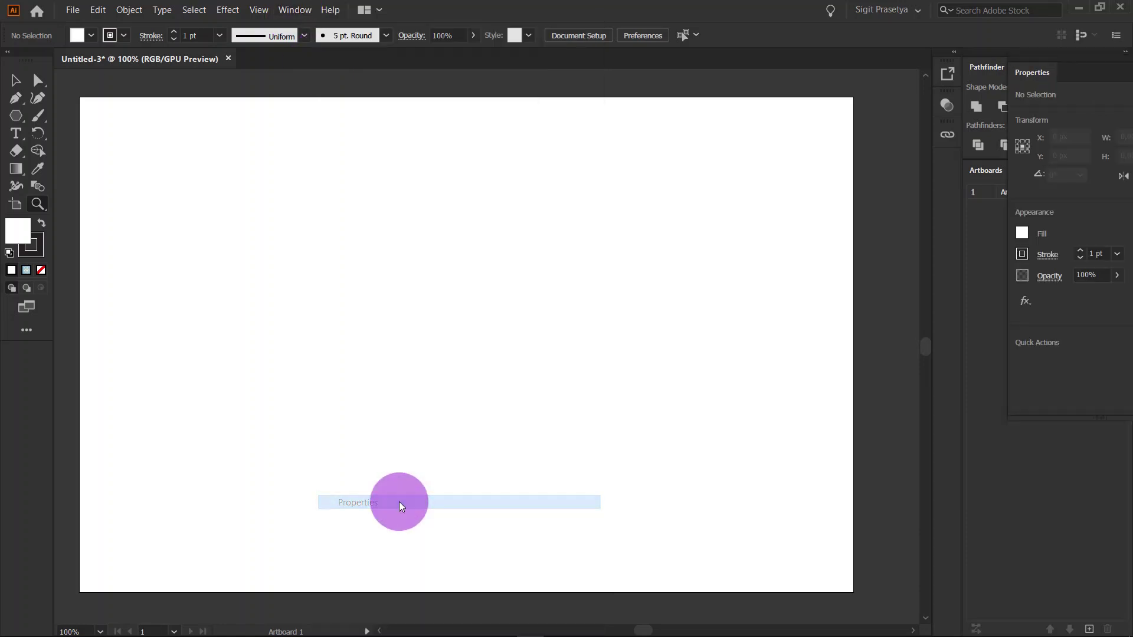
pyautogui.moveTo(1040, 87); pyautogui.dragTo(1003, 175)
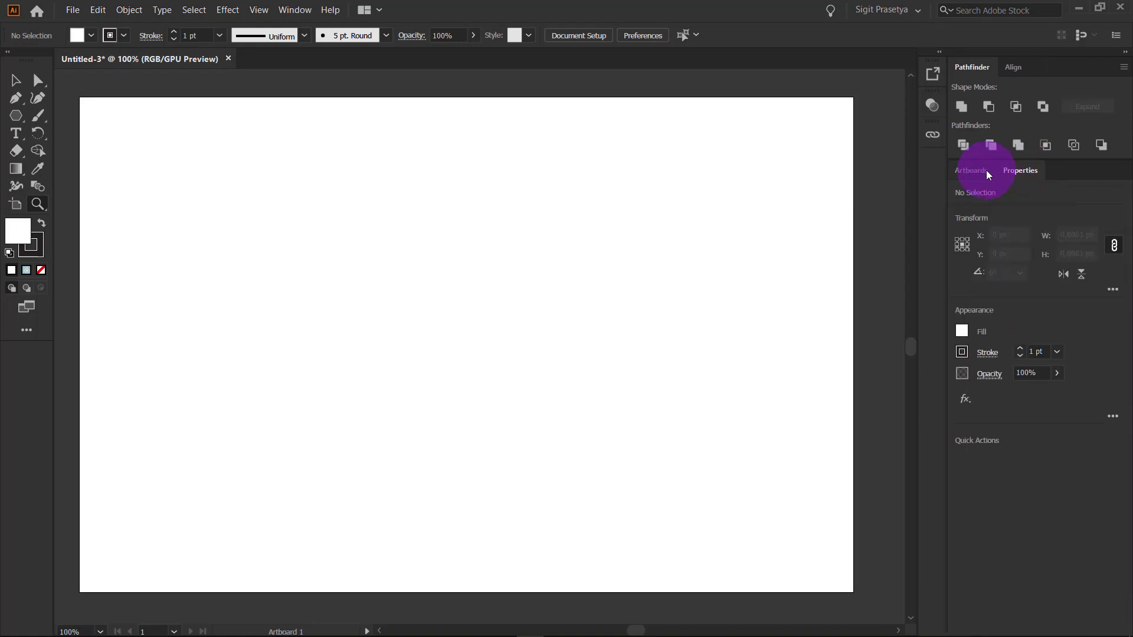
pyautogui.click(986, 171)
# Step: Show the Layers panel in the Pathfinder and Align group, and bring Pathfinder back to the front
pyautogui.click(294, 10)
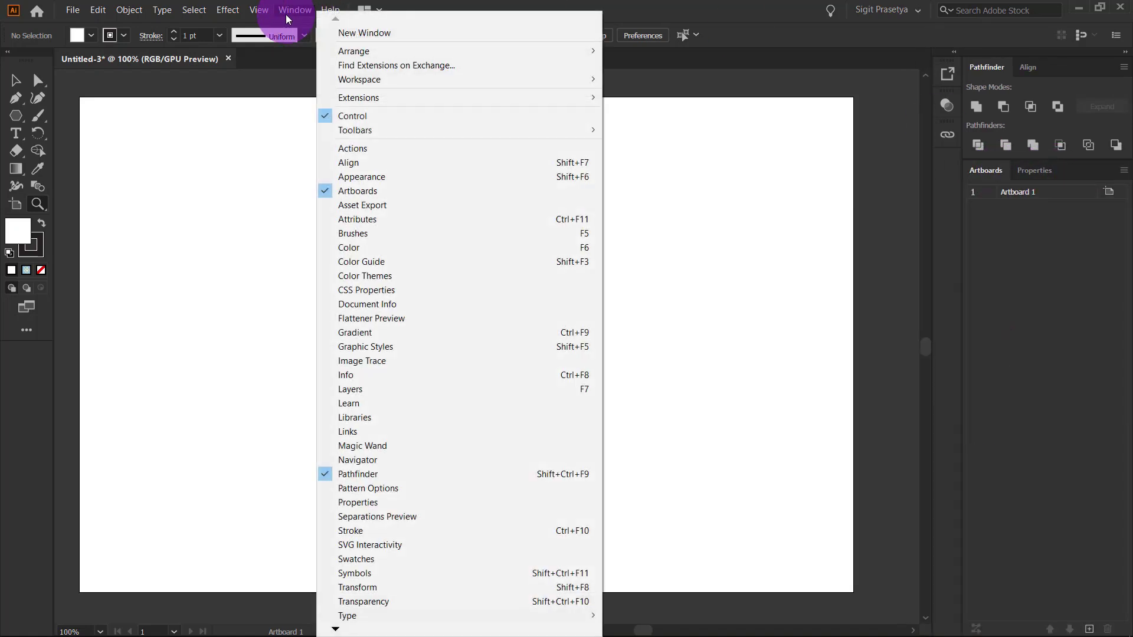
pyautogui.click(377, 390)
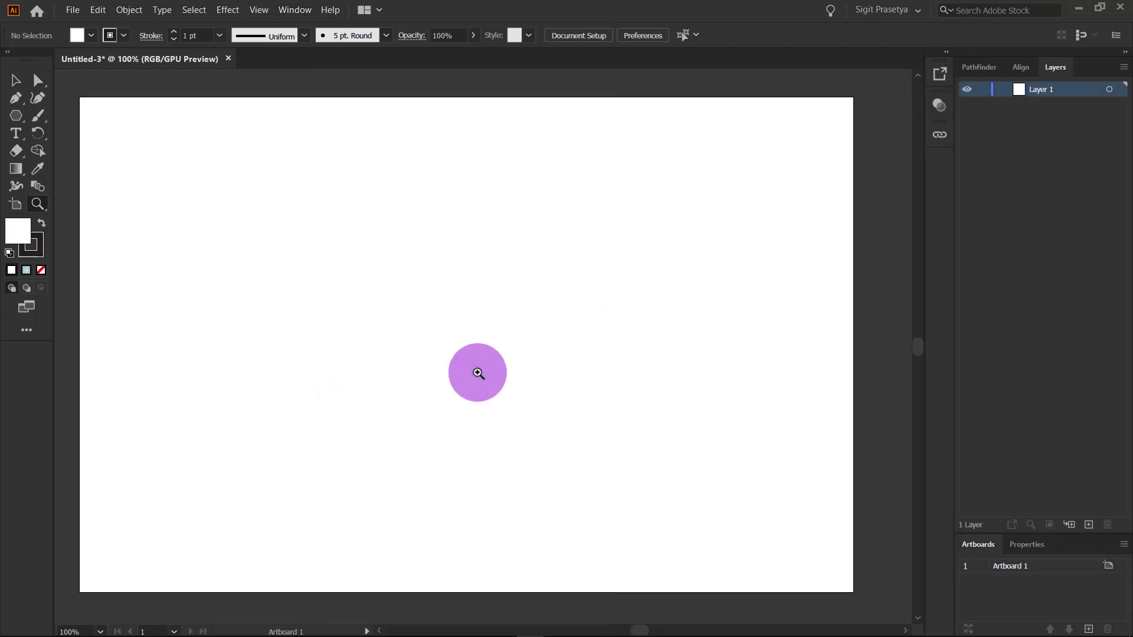
pyautogui.click(1046, 111)
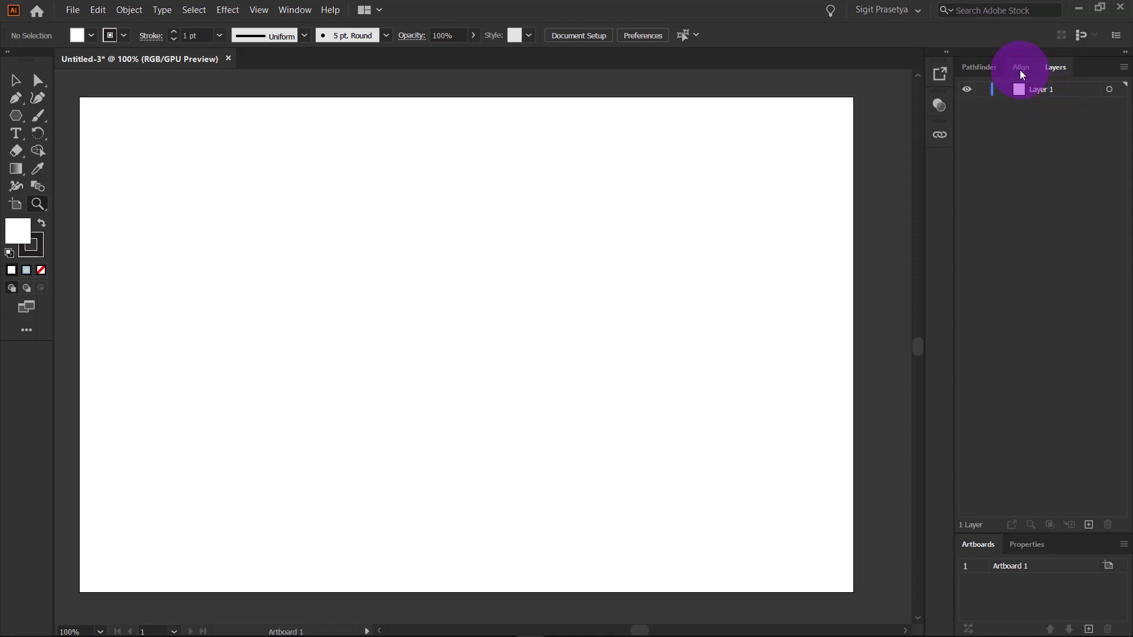
pyautogui.click(998, 67)
# Step: Show the Stroke panel and dock it as an icon beneath the collapsed Links panel
pyautogui.click(294, 10)
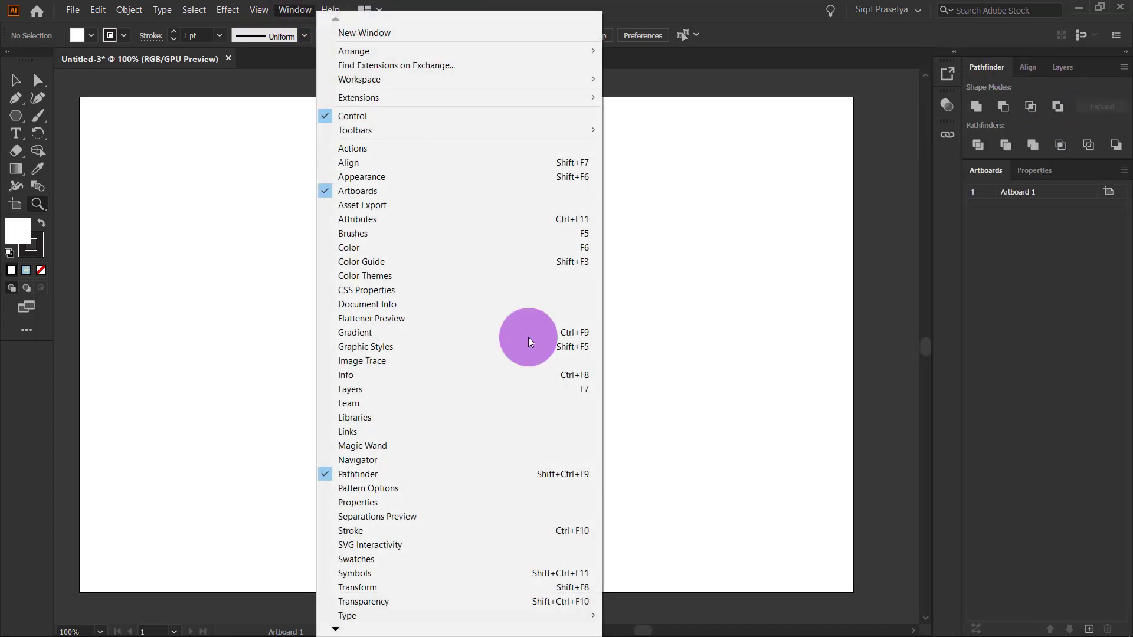
pyautogui.click(390, 530)
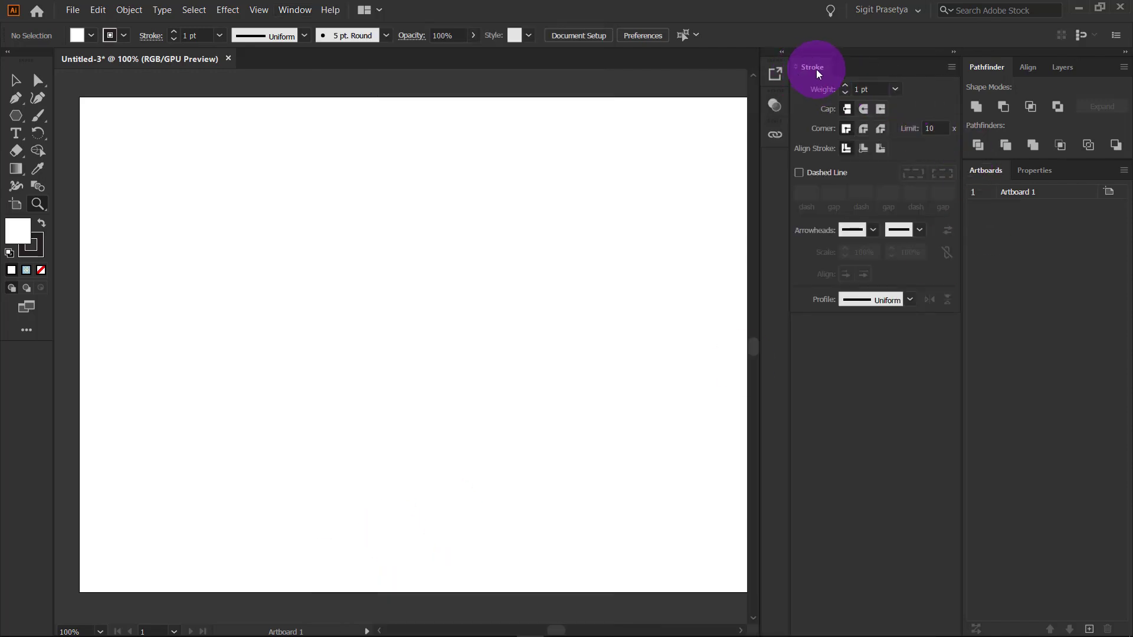
pyautogui.moveTo(817, 71); pyautogui.dragTo(775, 171)
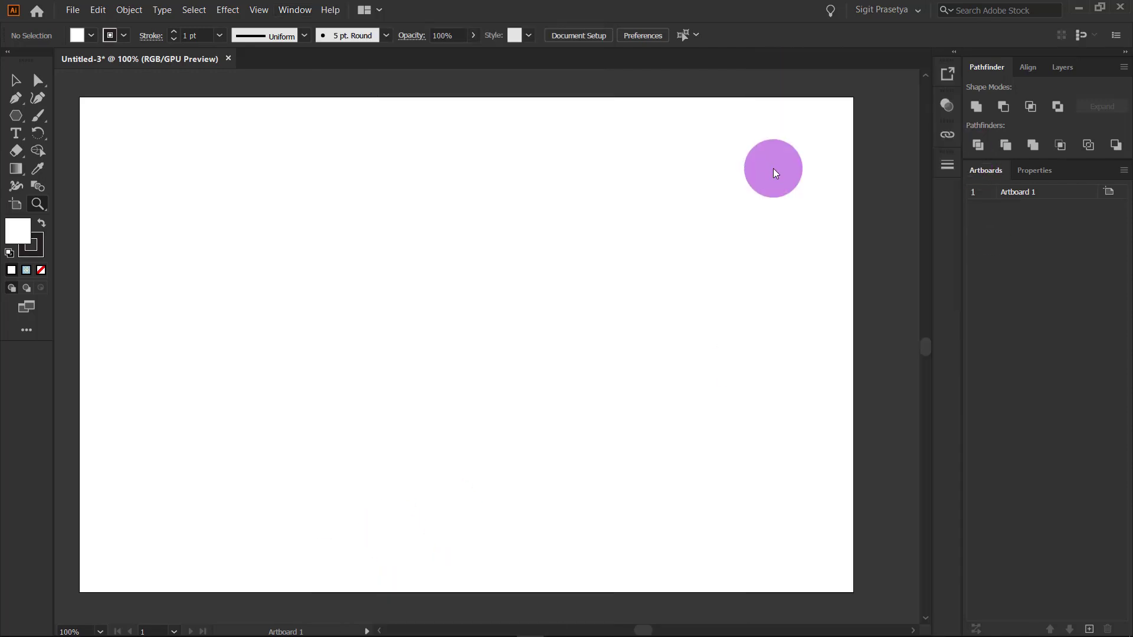
# Step: Show the Character panel expanded in the dock between the Pathfinder and Artboards groups
pyautogui.click(300, 11)
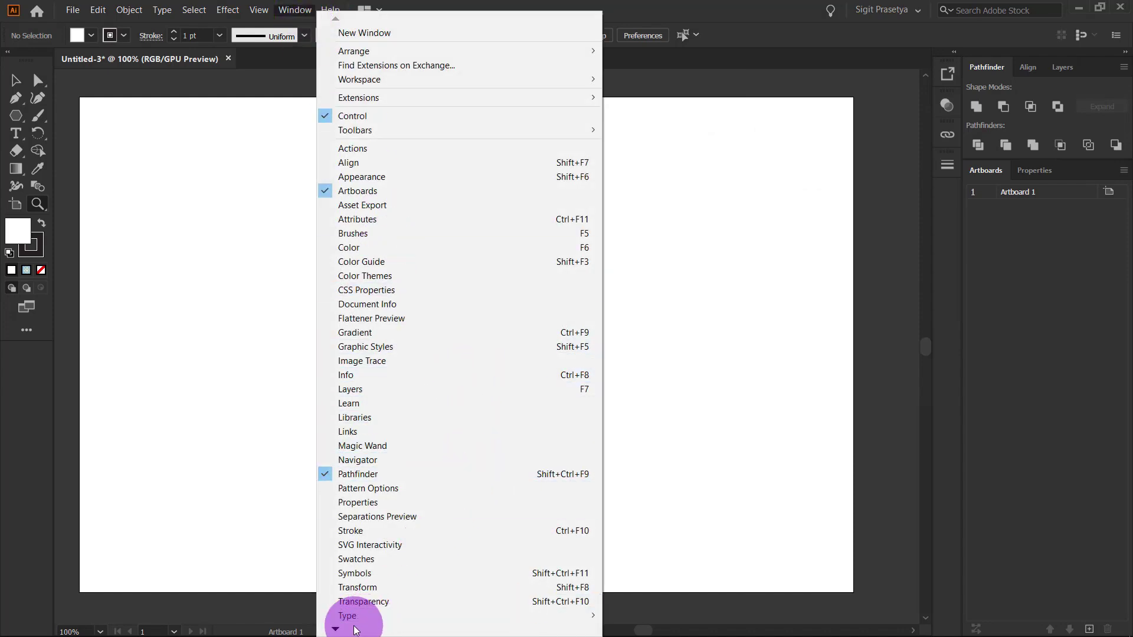
pyautogui.moveTo(435, 616)
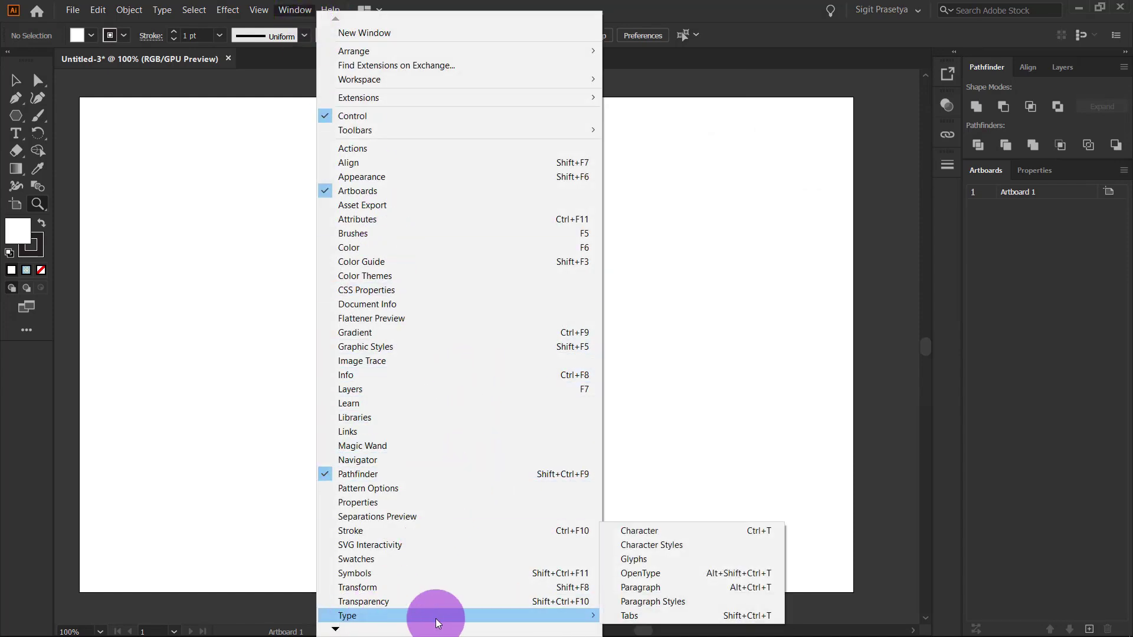
pyautogui.click(667, 536)
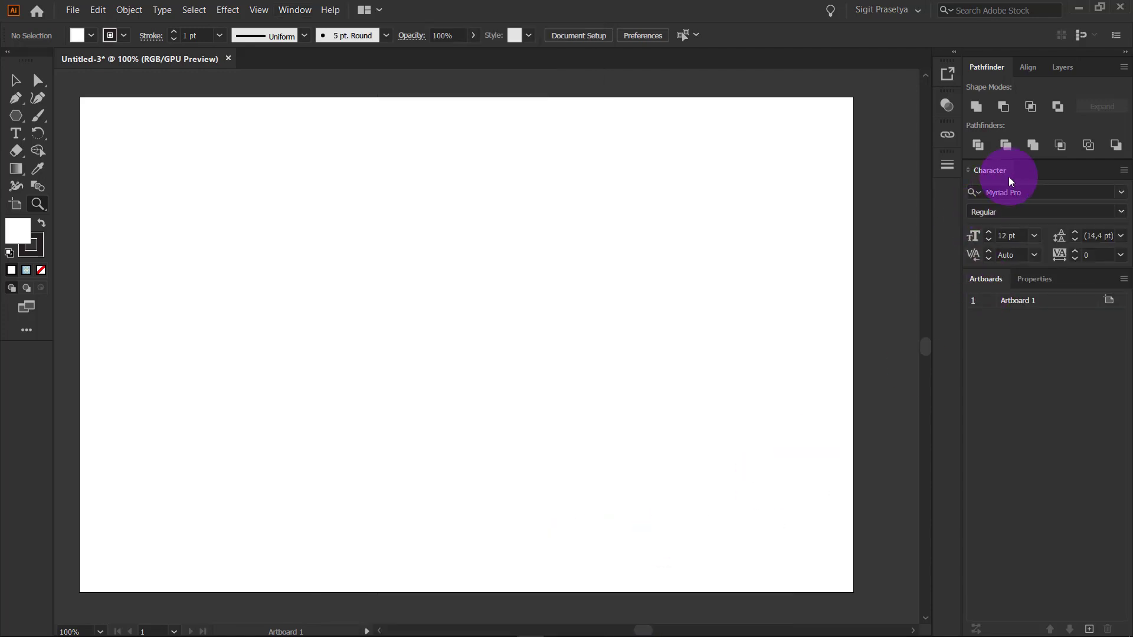
# Step: Show the Paragraph panel and dock it as an icon beneath the collapsed Stroke panel
pyautogui.click(295, 11)
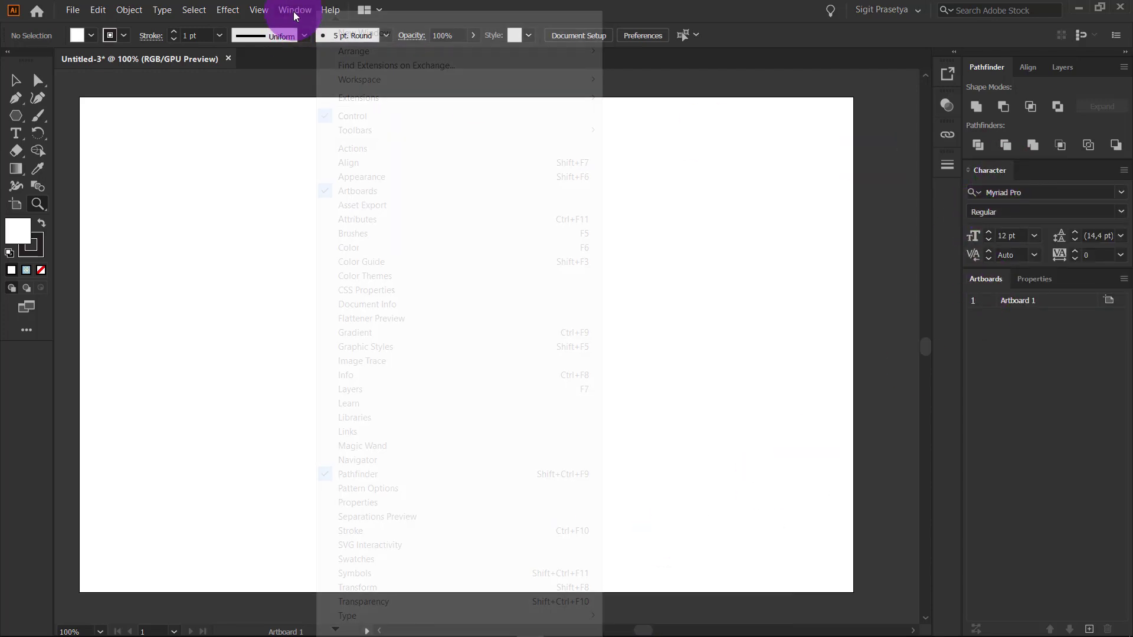
pyautogui.moveTo(498, 615)
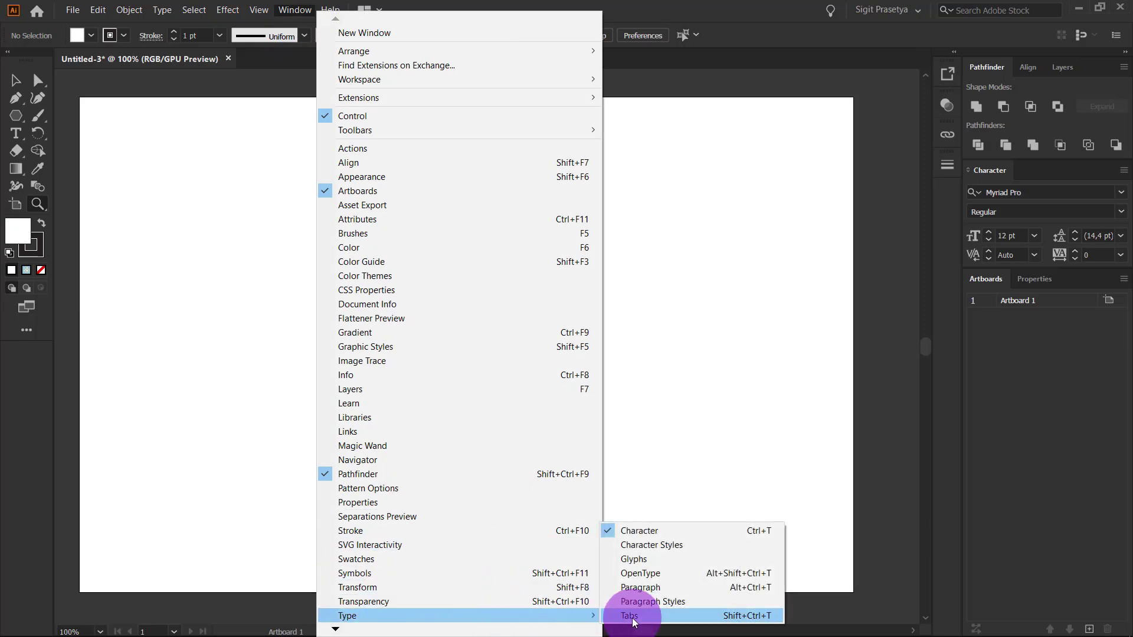
pyautogui.click(643, 588)
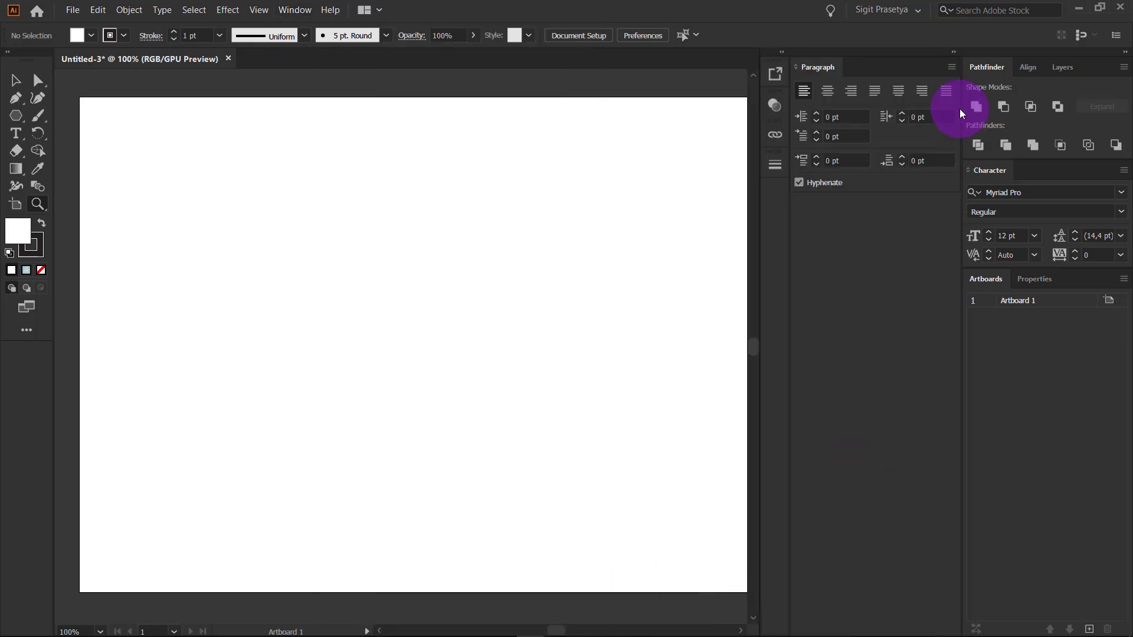
pyautogui.moveTo(827, 66); pyautogui.dragTo(770, 199)
pyautogui.moveTo(770, 199); pyautogui.dragTo(771, 198)
# Step: Show the Appearance panel and collapse it to an icon above Asset Export
pyautogui.click(294, 10)
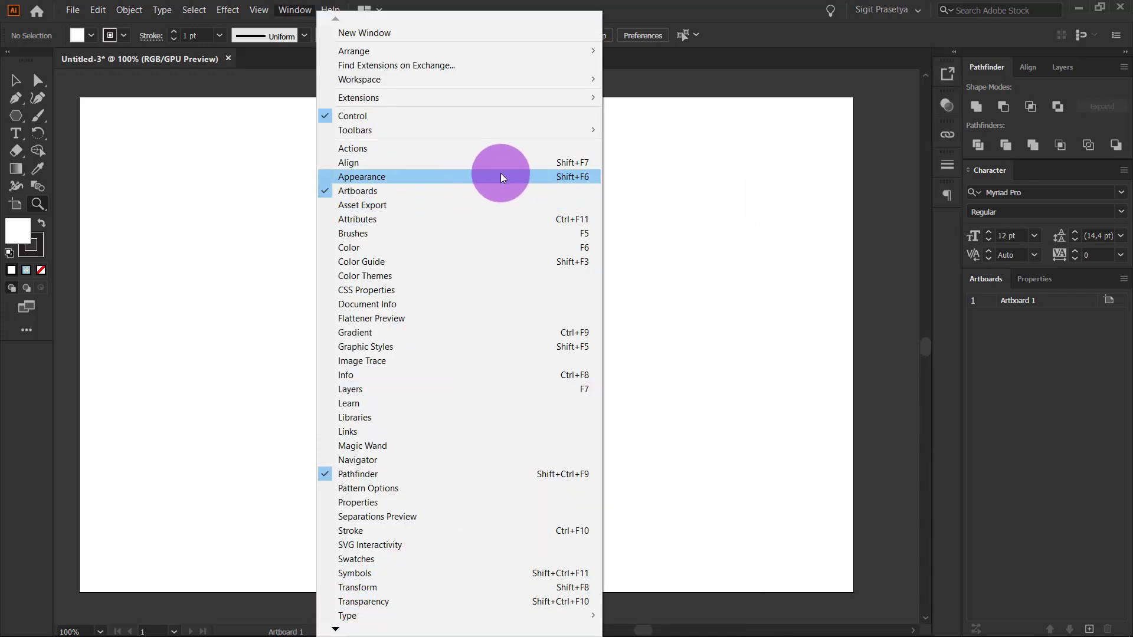
pyautogui.click(381, 175)
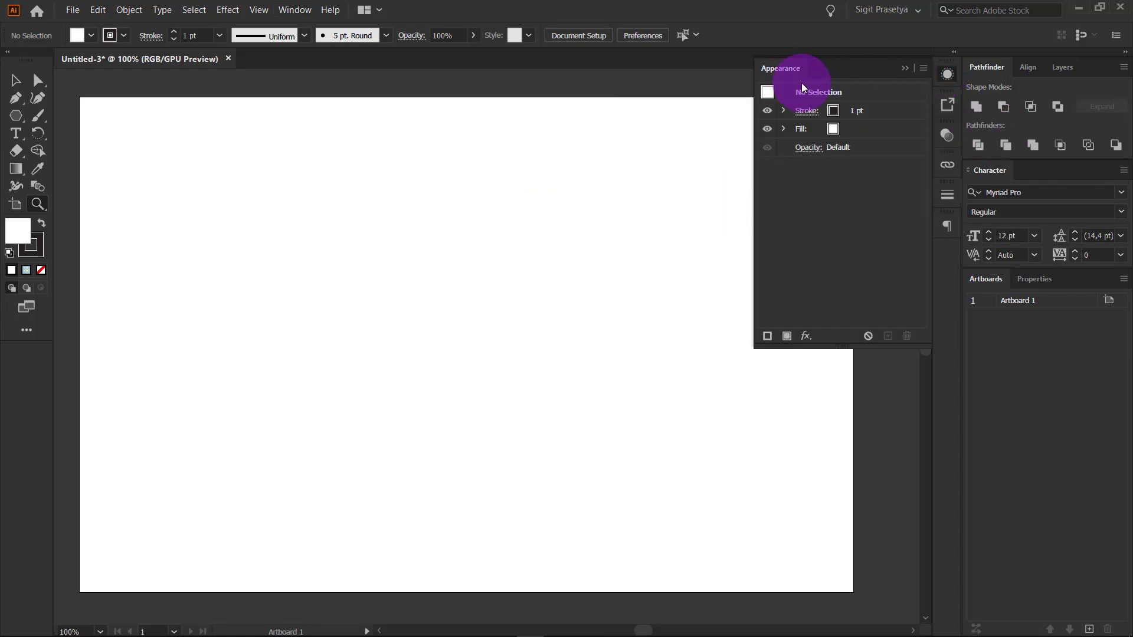
pyautogui.click(948, 75)
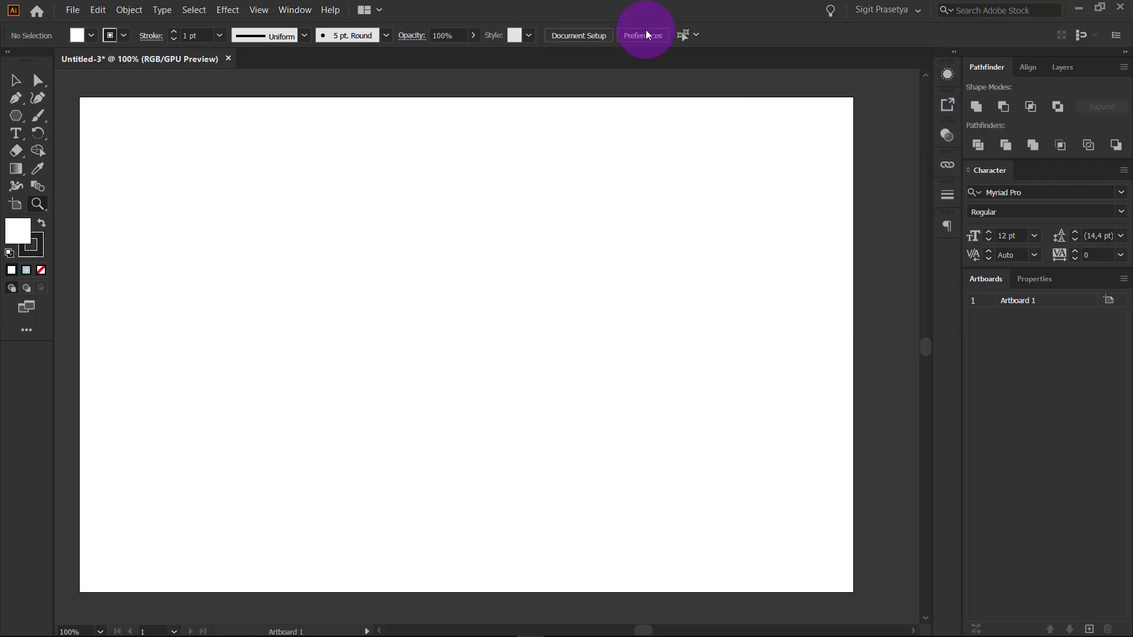
# Step: Show the Color panel, group it as an icon above Appearance, and activate the Selection tool
pyautogui.click(294, 12)
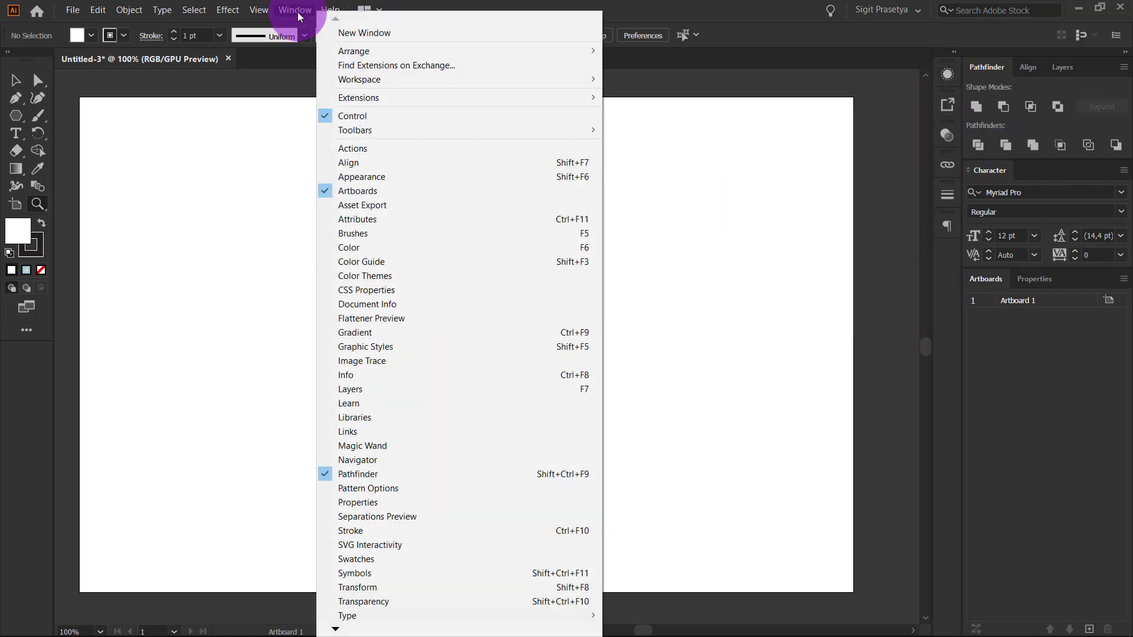
pyautogui.click(372, 248)
pyautogui.moveTo(372, 246); pyautogui.dragTo(652, 257)
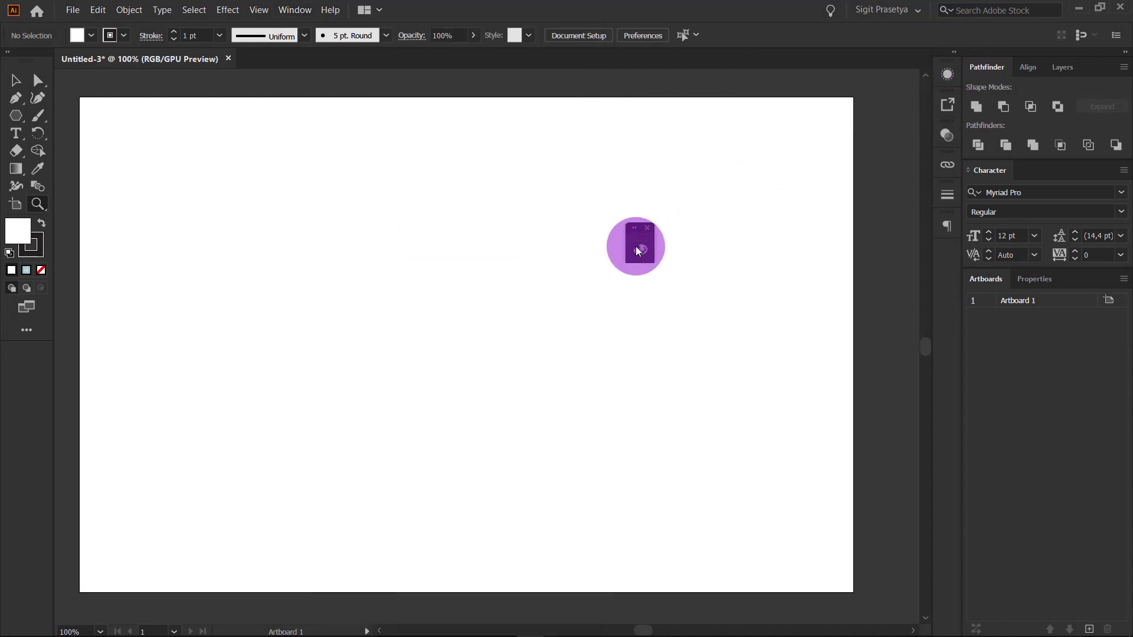
pyautogui.click(636, 229)
pyautogui.moveTo(702, 239); pyautogui.dragTo(943, 92)
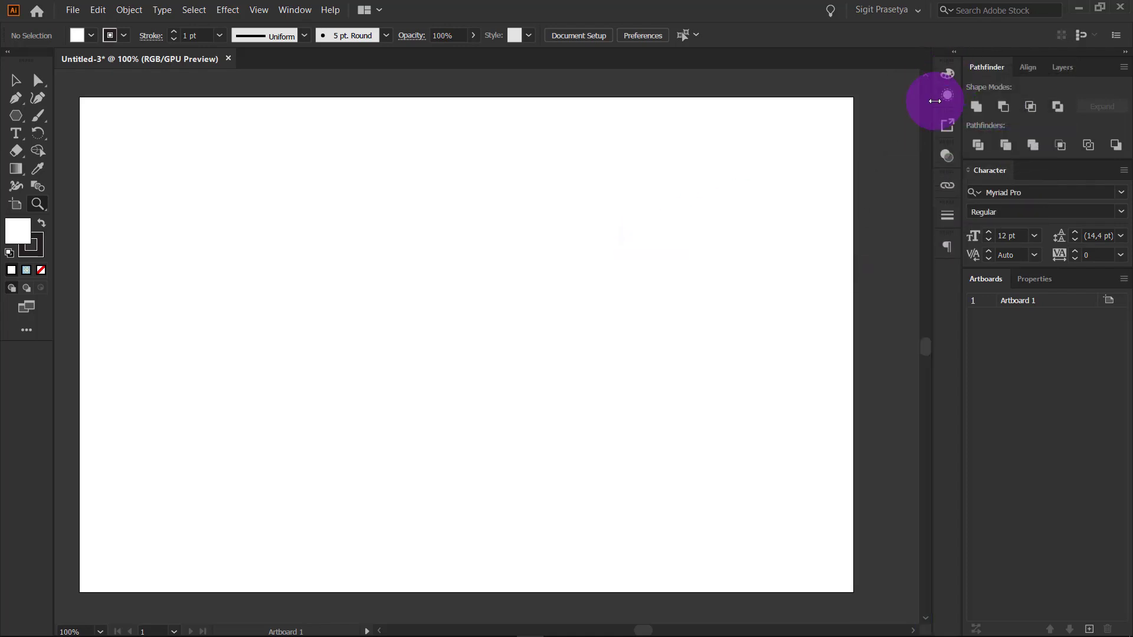
pyautogui.press('v')
# Step: Show and collapse the Gradient panel, and arrange the Color, Gradient and Paragraph icons in a new column beside the existing icons
pyautogui.click(294, 11)
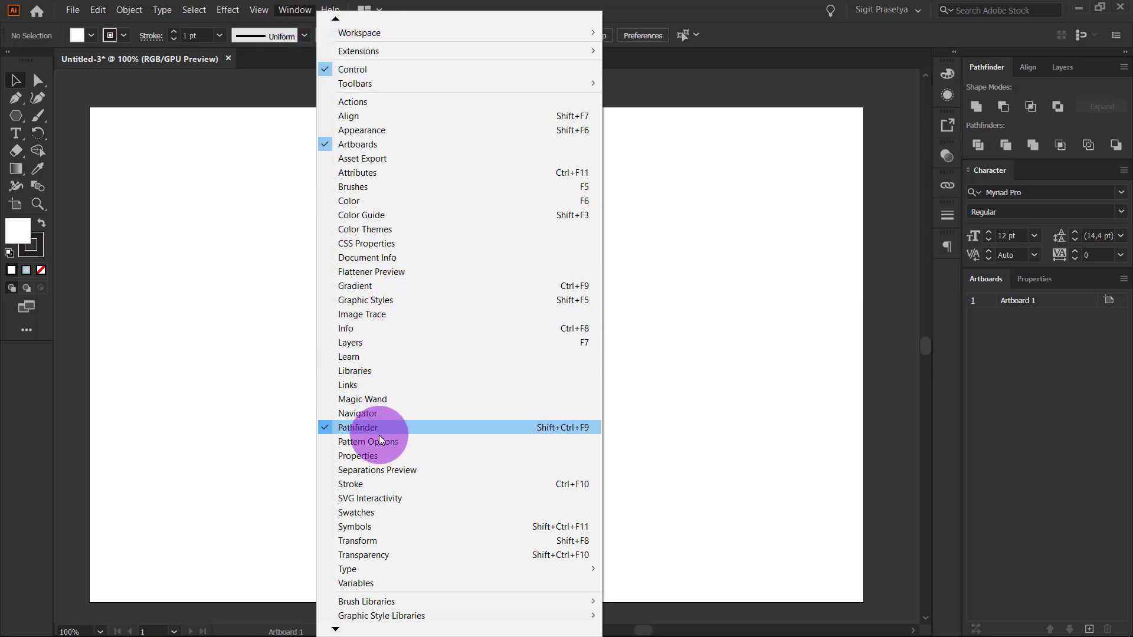
pyautogui.click(395, 287)
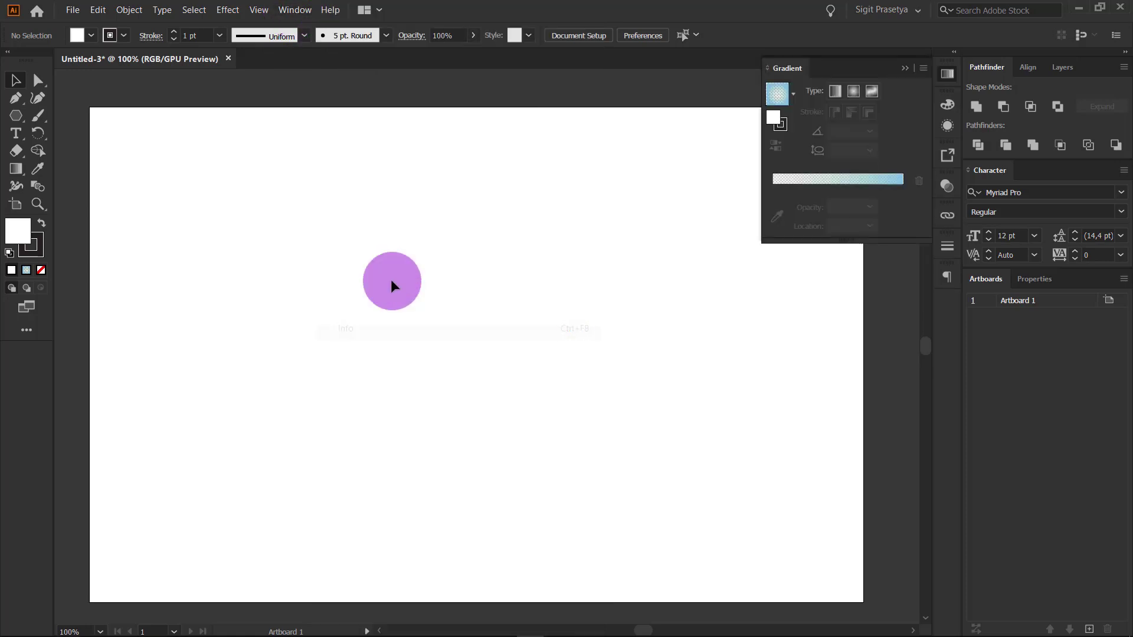
pyautogui.click(948, 75)
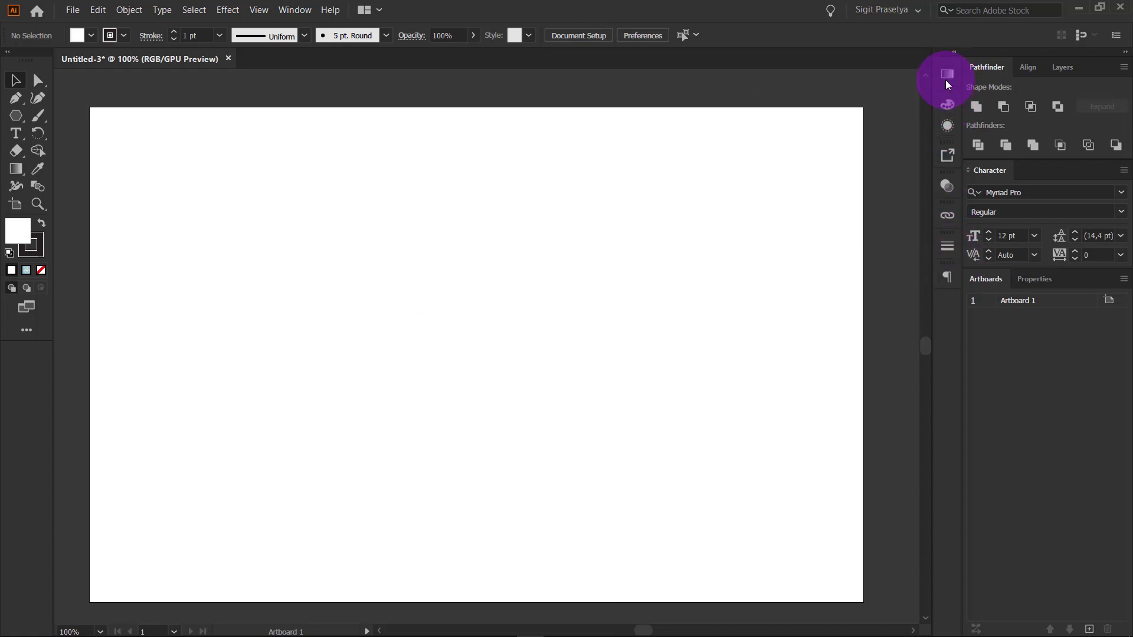
pyautogui.moveTo(946, 77); pyautogui.dragTo(923, 83)
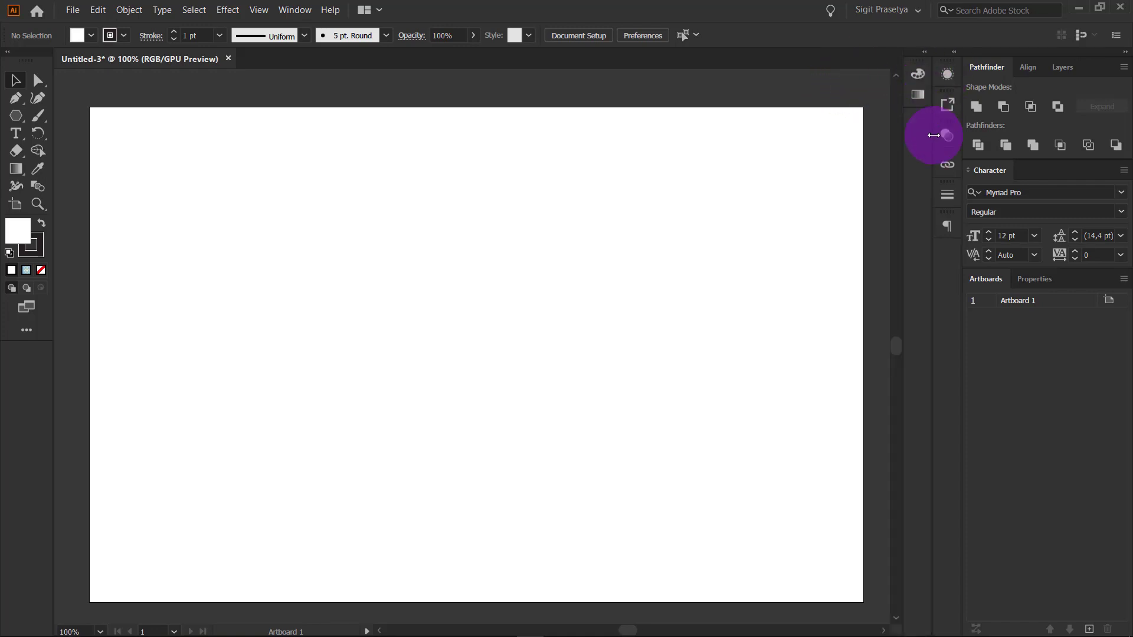
pyautogui.moveTo(946, 229); pyautogui.dragTo(914, 114)
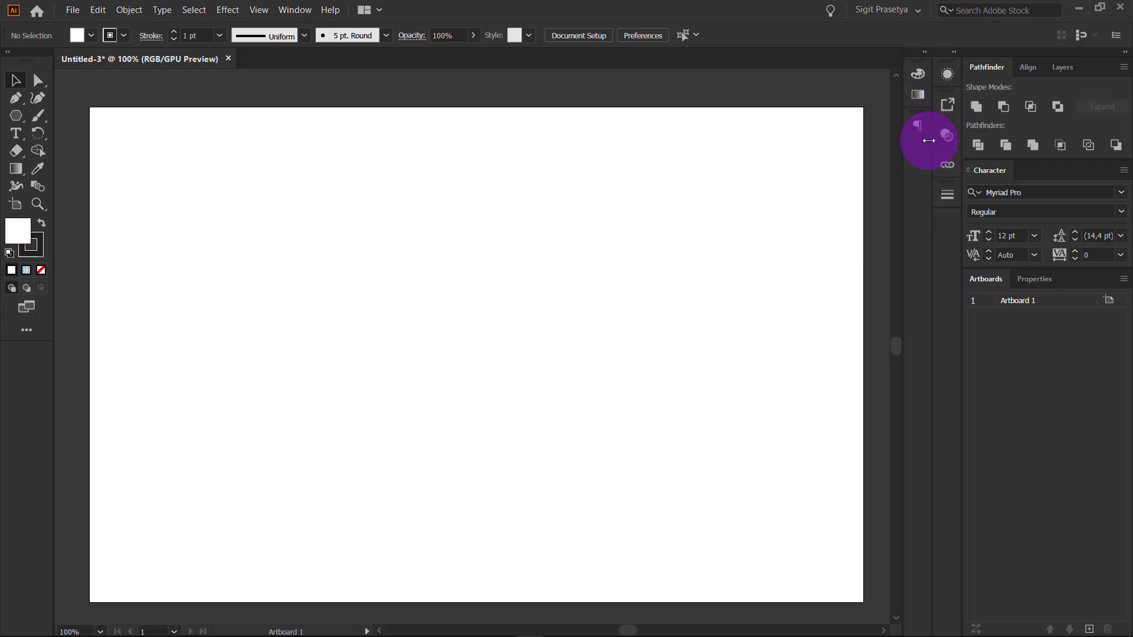
# Step: Show the Color Guide panel and dock it as an icon beneath Paragraph in the new icon column
pyautogui.click(295, 11)
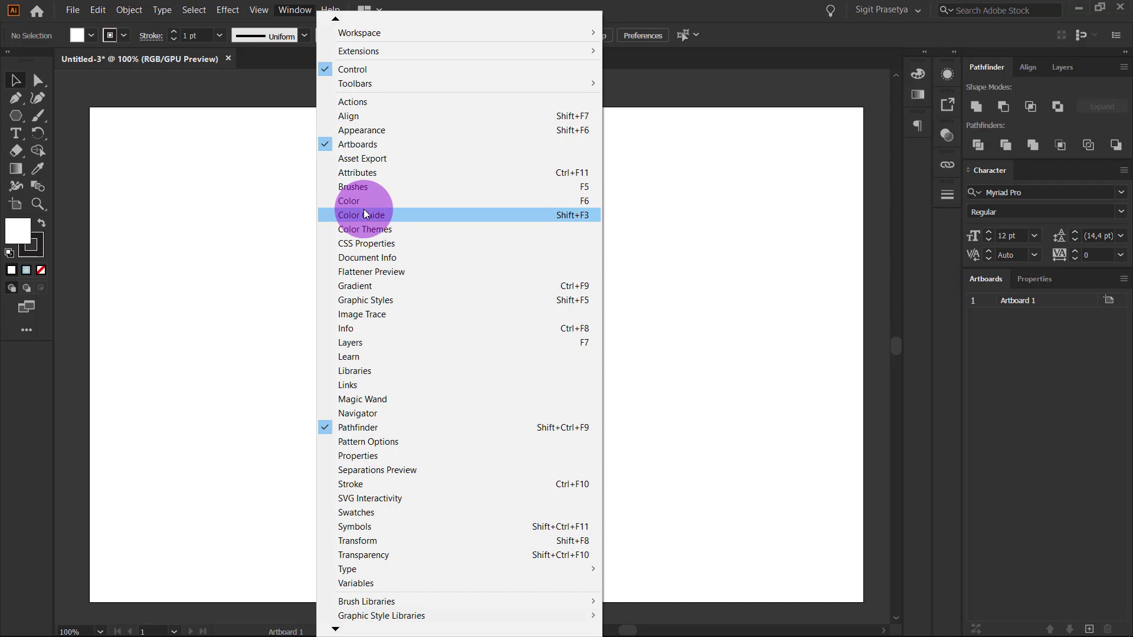
pyautogui.click(484, 216)
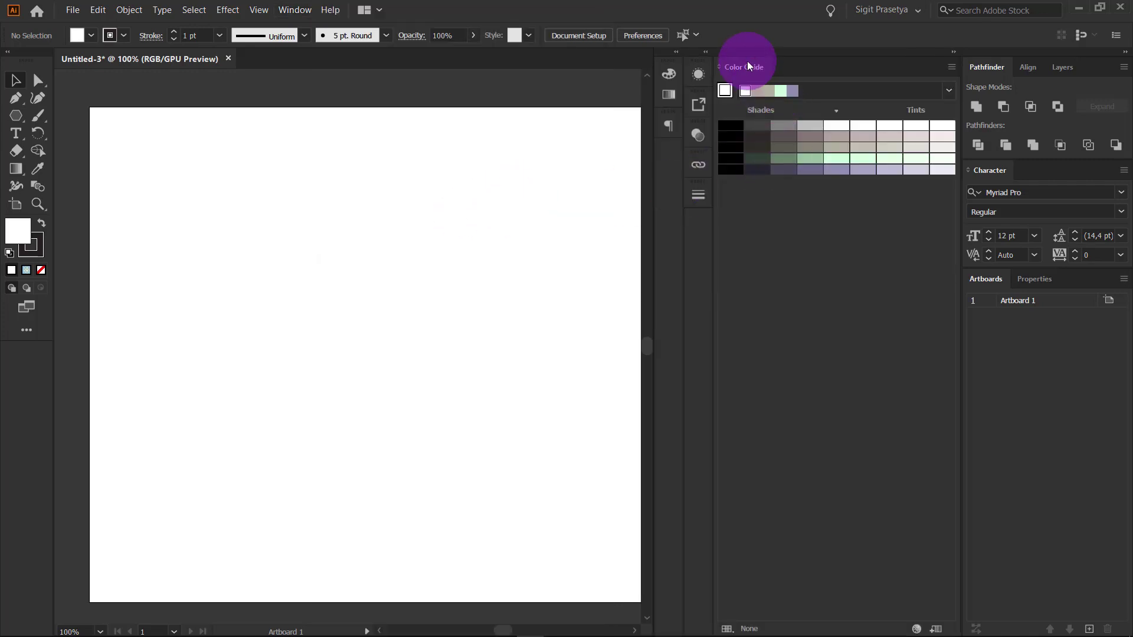
pyautogui.moveTo(746, 65); pyautogui.dragTo(667, 154)
pyautogui.click(302, 10)
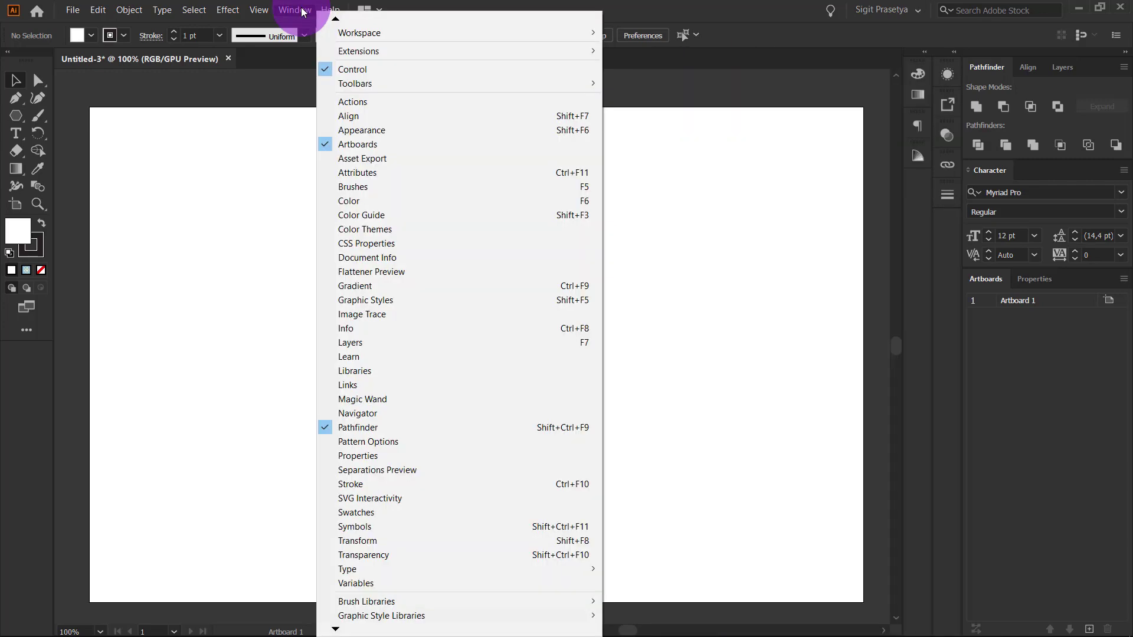
pyautogui.click(302, 11)
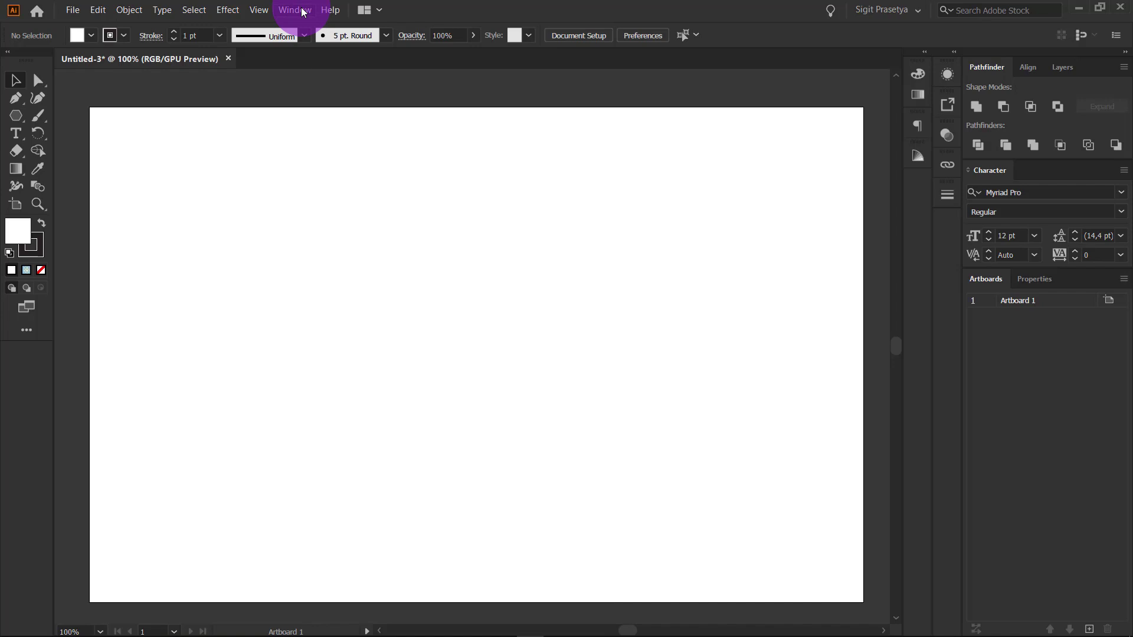
# Step: Show the Brushes panel and dock it as an icon beneath Color Guide in the outer icon column
pyautogui.click(302, 10)
pyautogui.click(394, 187)
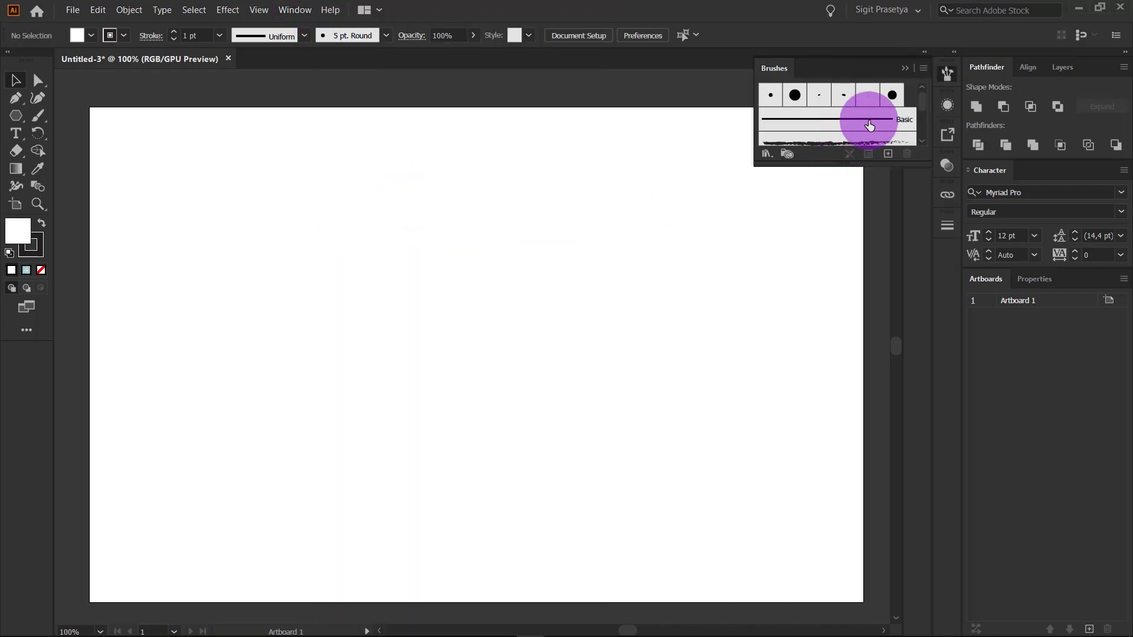
pyautogui.moveTo(870, 125)
pyautogui.mouseDown()
pyautogui.moveTo(948, 83)
pyautogui.moveTo(920, 186)
pyautogui.mouseUp()
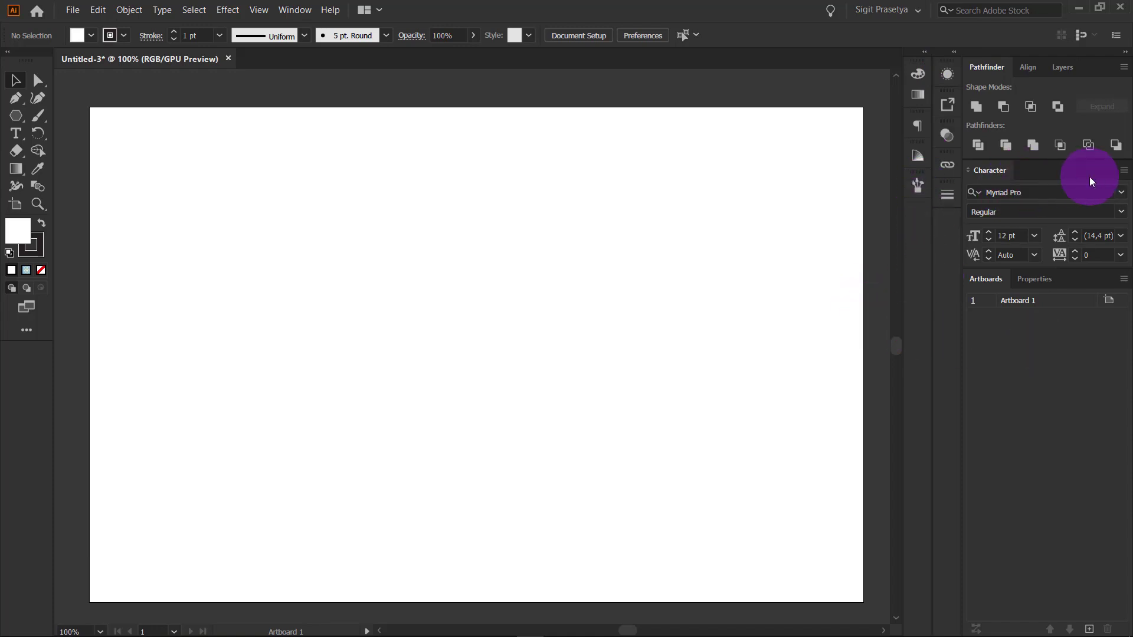
# Step: Show the Character panel's full options, and look at the Align panel before returning to Pathfinder
pyautogui.click(1125, 171)
pyautogui.click(1092, 172)
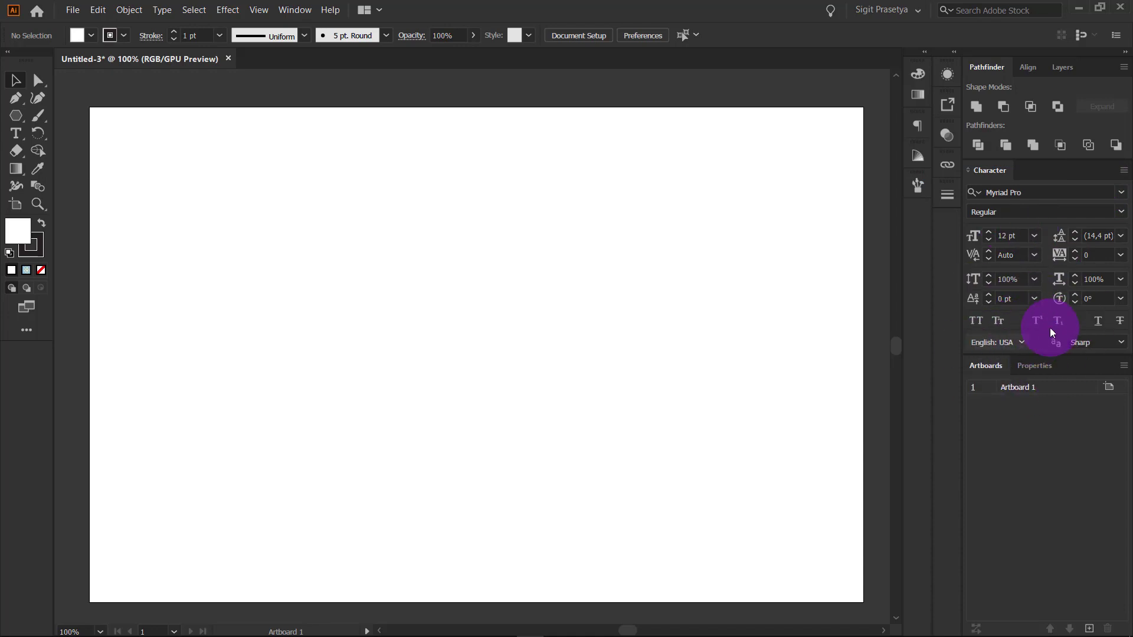
pyautogui.click(1034, 67)
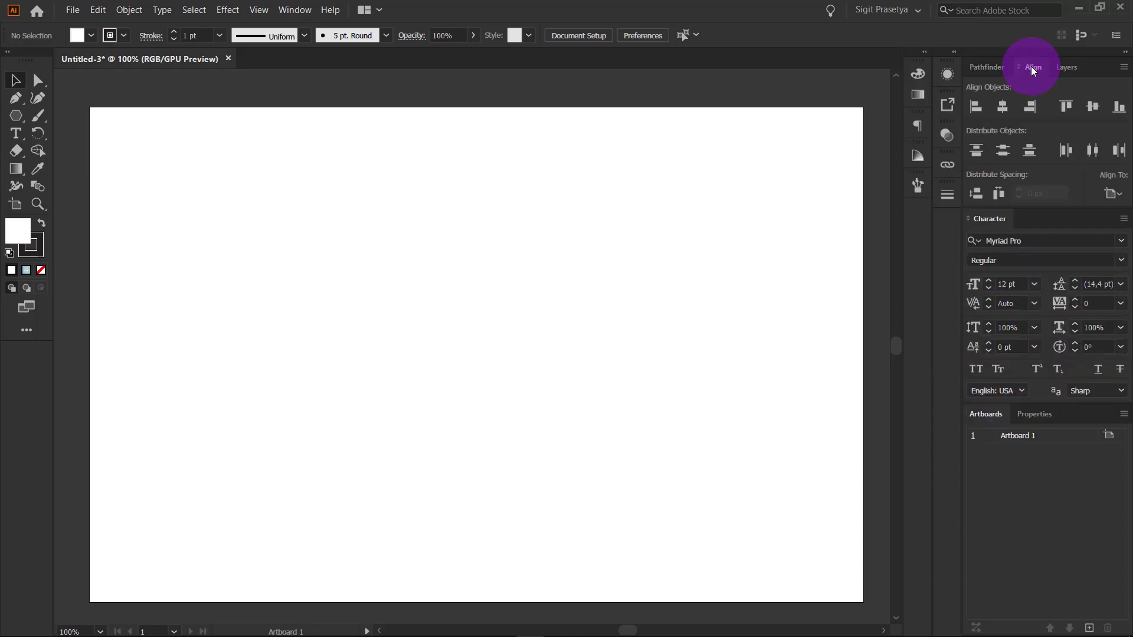
pyautogui.click(993, 73)
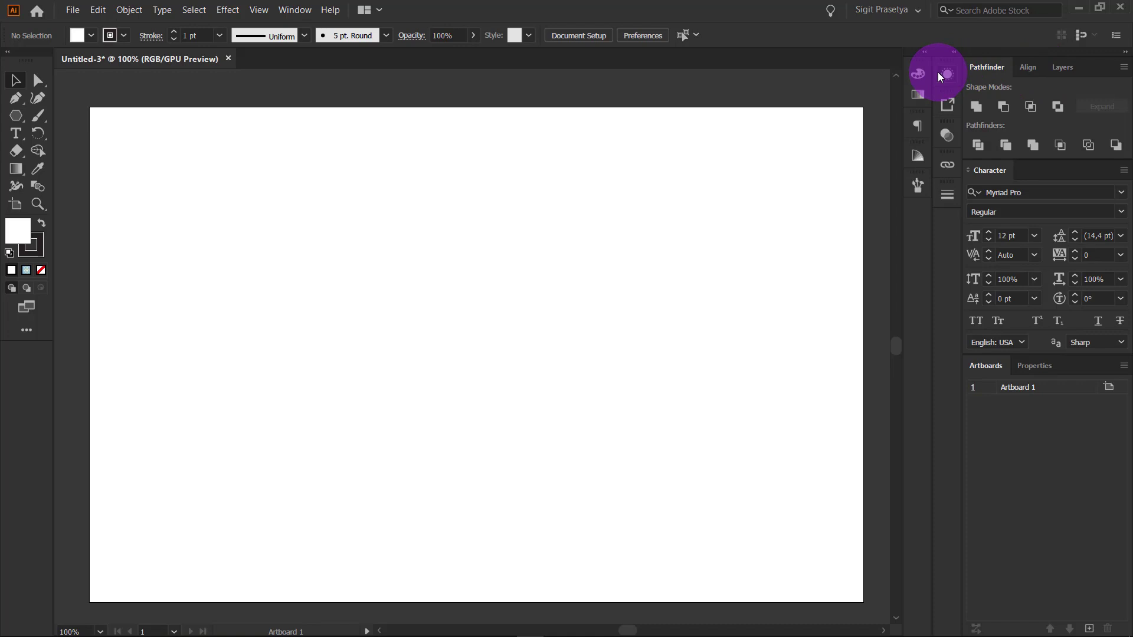
# Step: Move the Asset Export icon beneath Brushes and the Paragraph icon beneath Stroke in the neighbouring icon column
pyautogui.moveTo(946, 106); pyautogui.dragTo(924, 227)
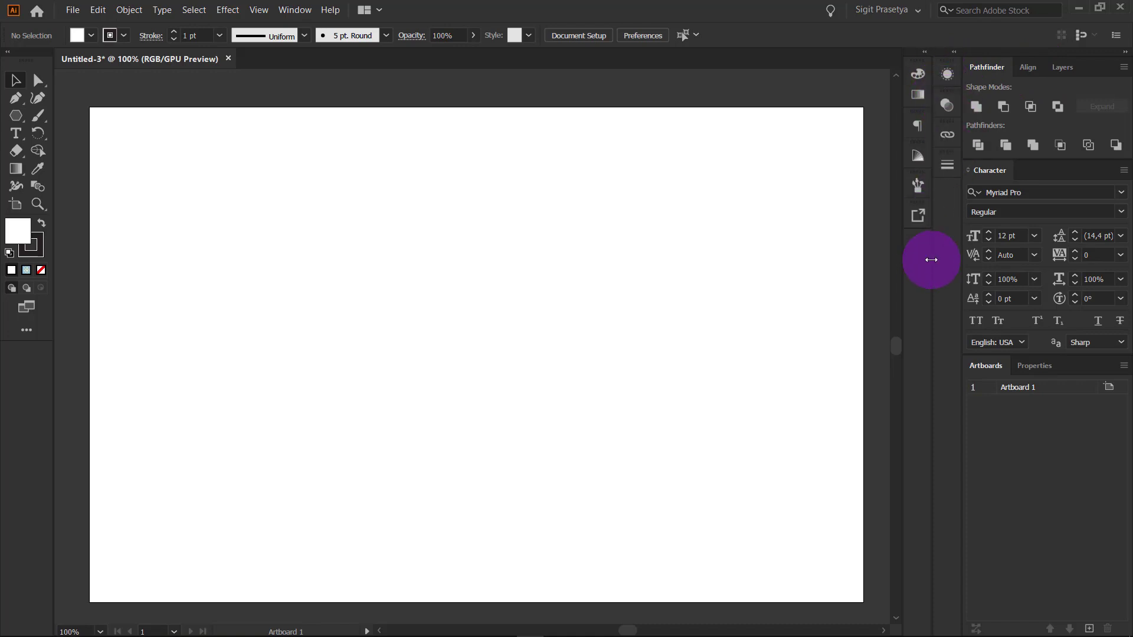
pyautogui.moveTo(920, 126); pyautogui.dragTo(951, 180)
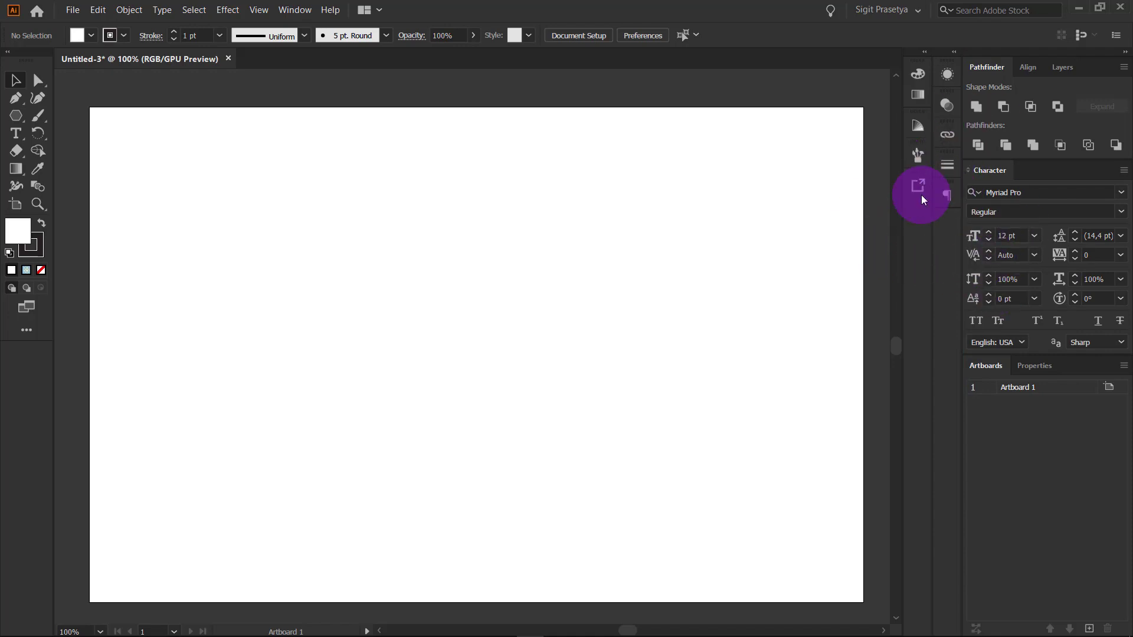
# Step: Save the current panel layout as a new workspace named Workspaceku
pyautogui.click(917, 11)
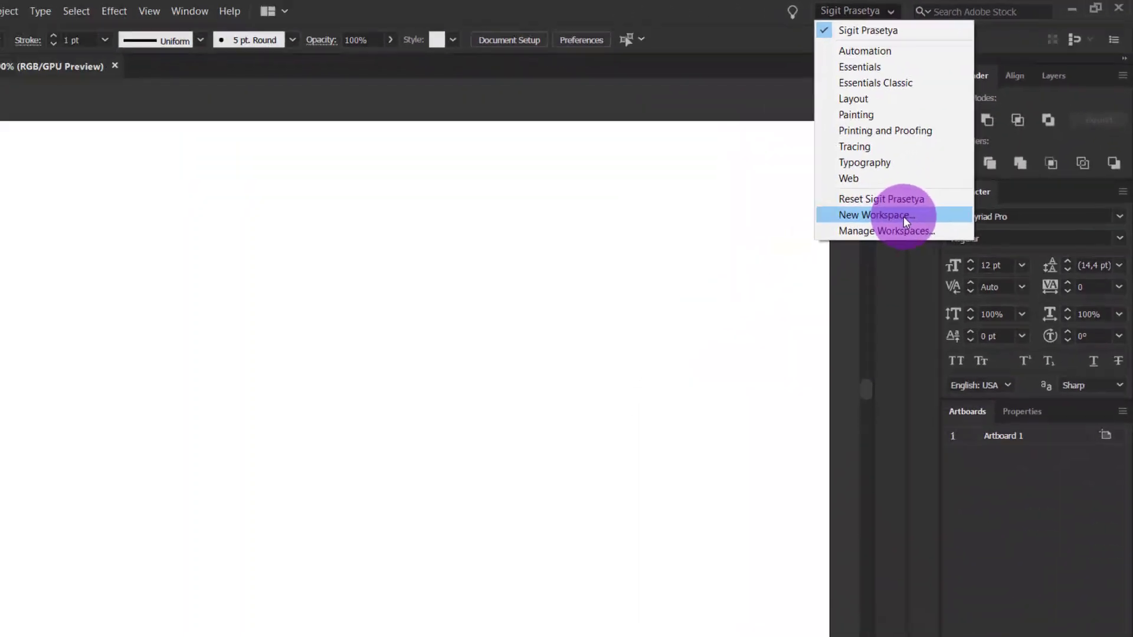
pyautogui.click(904, 217)
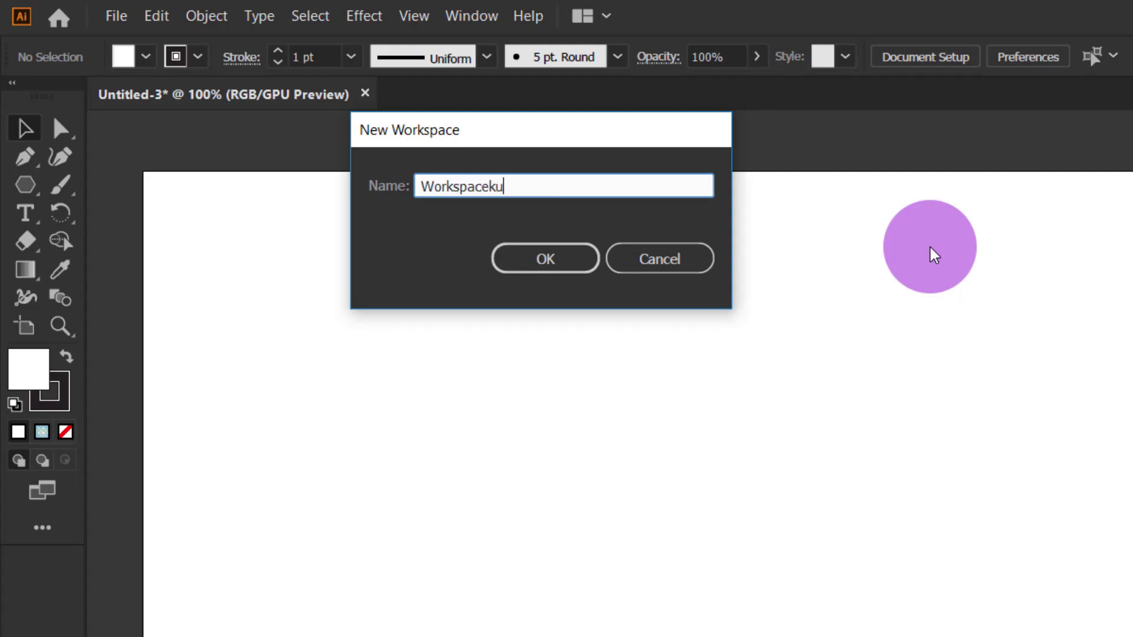
pyautogui.click(545, 259)
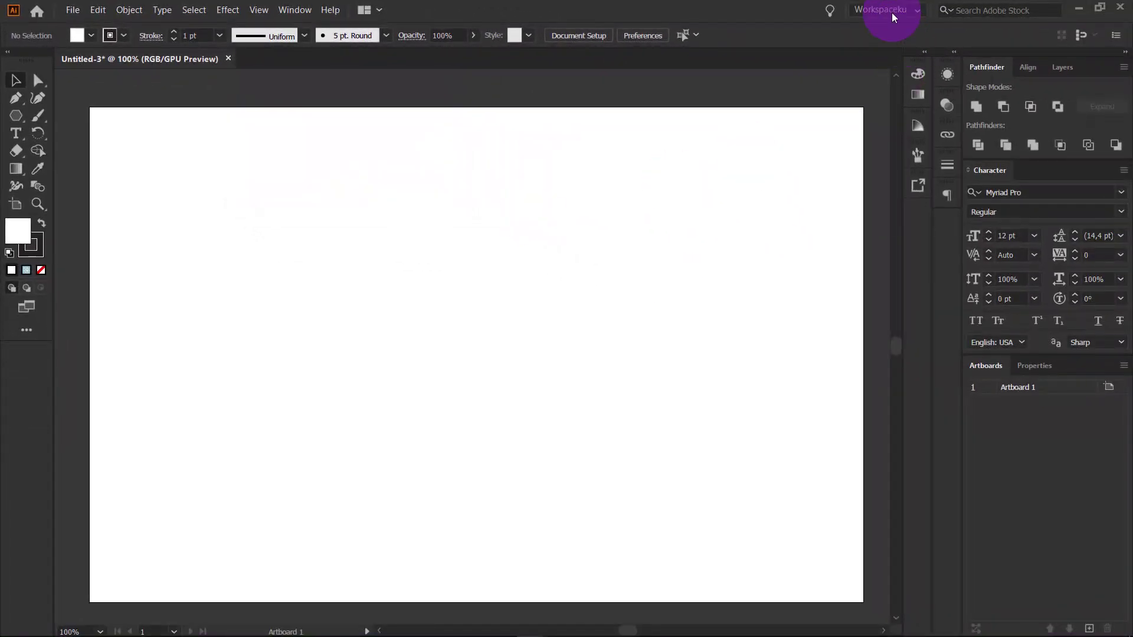
# Step: Switch to the Painting workspace and return to the Workspaceku workspace
pyautogui.click(894, 17)
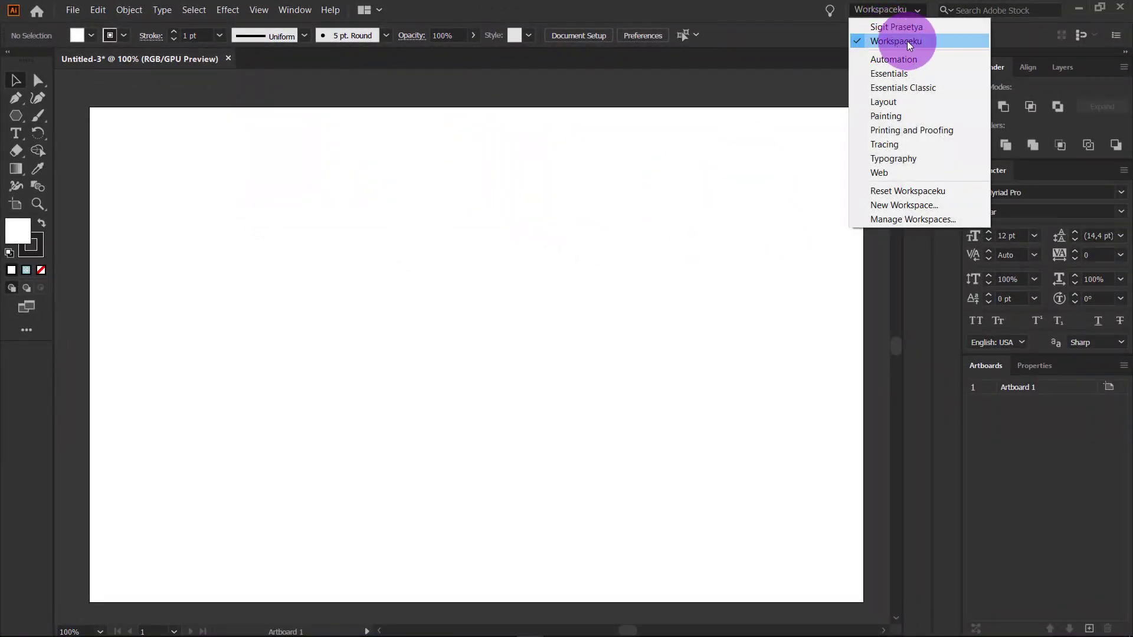
pyautogui.click(900, 116)
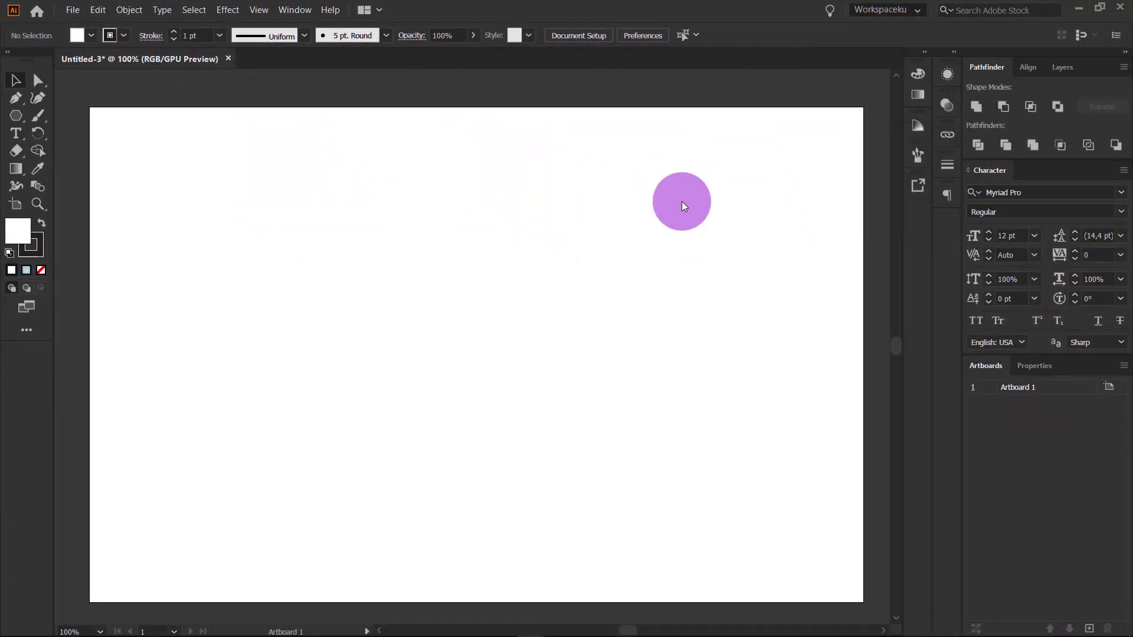
pyautogui.click(872, 123)
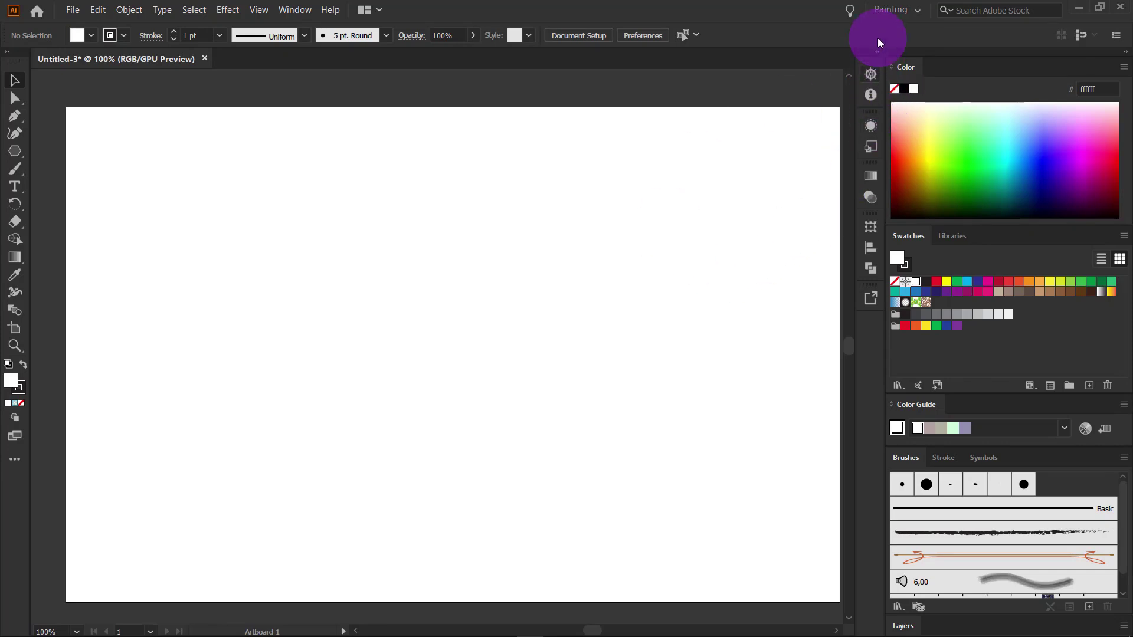
pyautogui.click(892, 10)
pyautogui.click(911, 42)
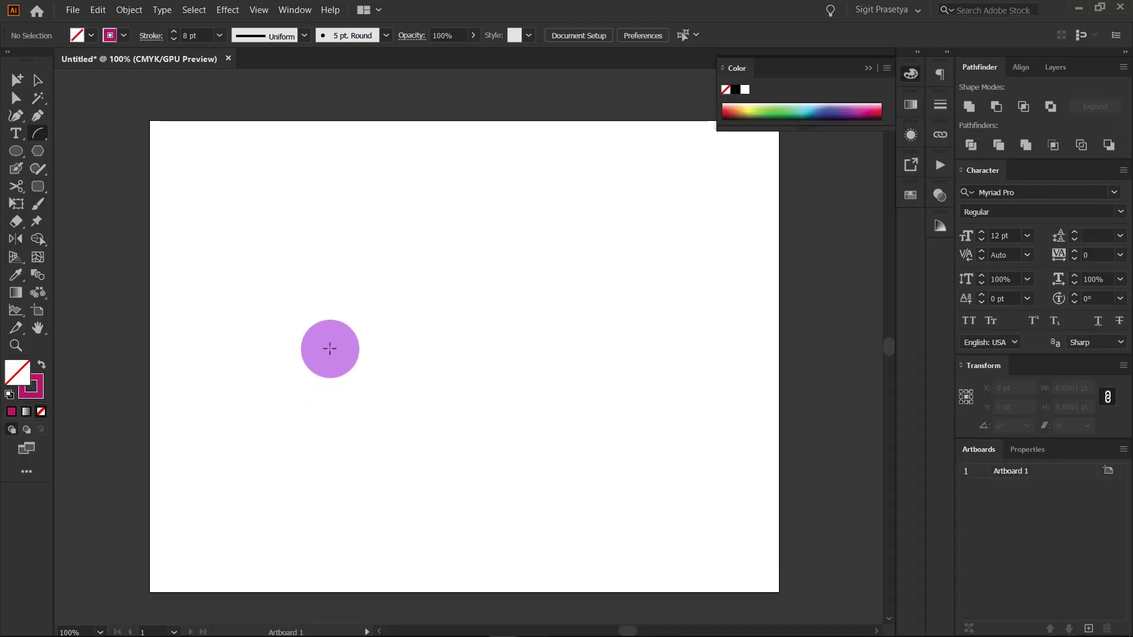
# Step: Draw four nested quarter arcs near the artboard's centre, the outermost about 169 pt wide and 153 pt high
pyautogui.moveTo(329, 347); pyautogui.dragTo(460, 230)
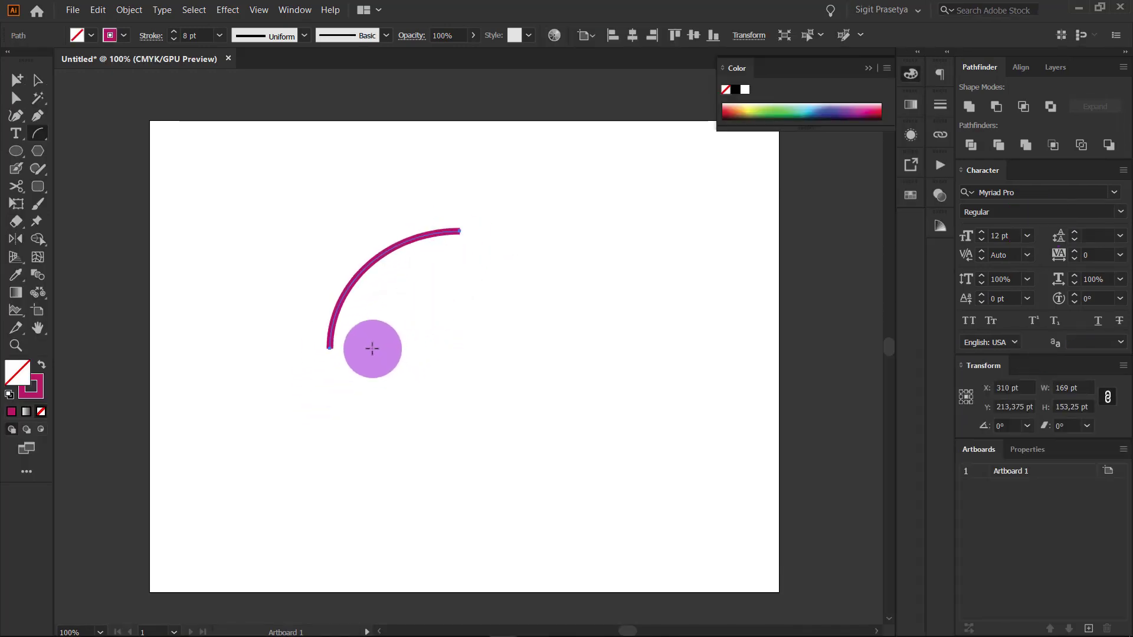
pyautogui.moveTo(372, 347); pyautogui.dragTo(460, 263)
pyautogui.moveTo(408, 348); pyautogui.dragTo(459, 299)
pyautogui.moveTo(444, 349); pyautogui.dragTo(463, 329)
# Step: Select all four arcs and set their stroke weight to 17 pt
pyautogui.press('v')
pyautogui.moveTo(519, 361); pyautogui.dragTo(242, 157)
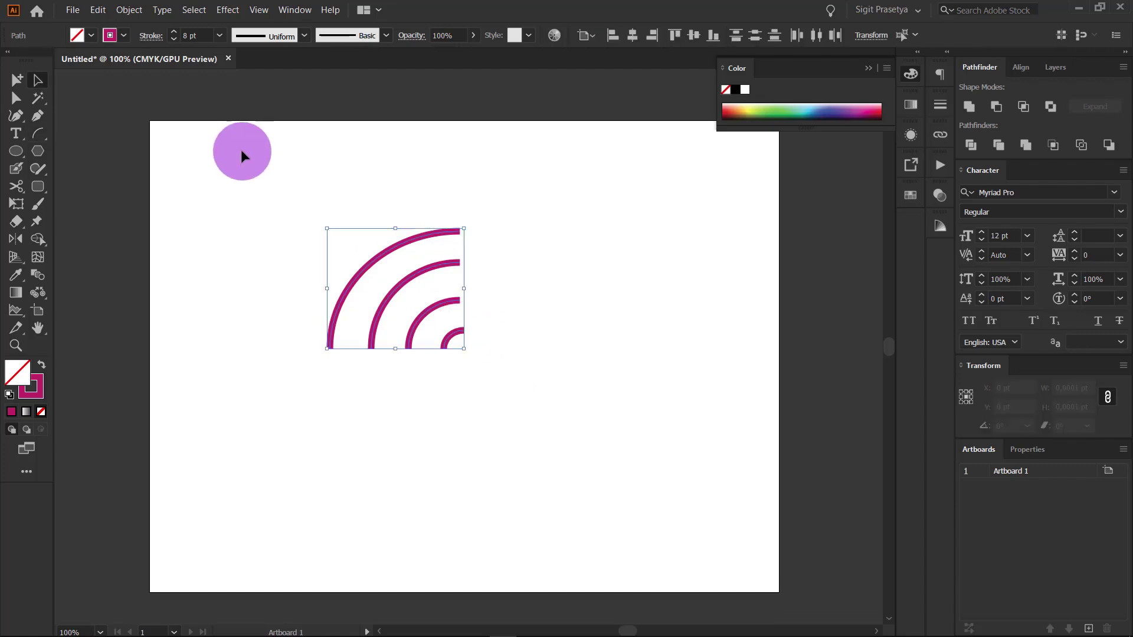
pyautogui.click(174, 32)
pyautogui.click(175, 32)
pyautogui.click(175, 32)
pyautogui.click(175, 33)
pyautogui.click(174, 33)
pyautogui.click(175, 32)
pyautogui.click(175, 32)
pyautogui.click(683, 283)
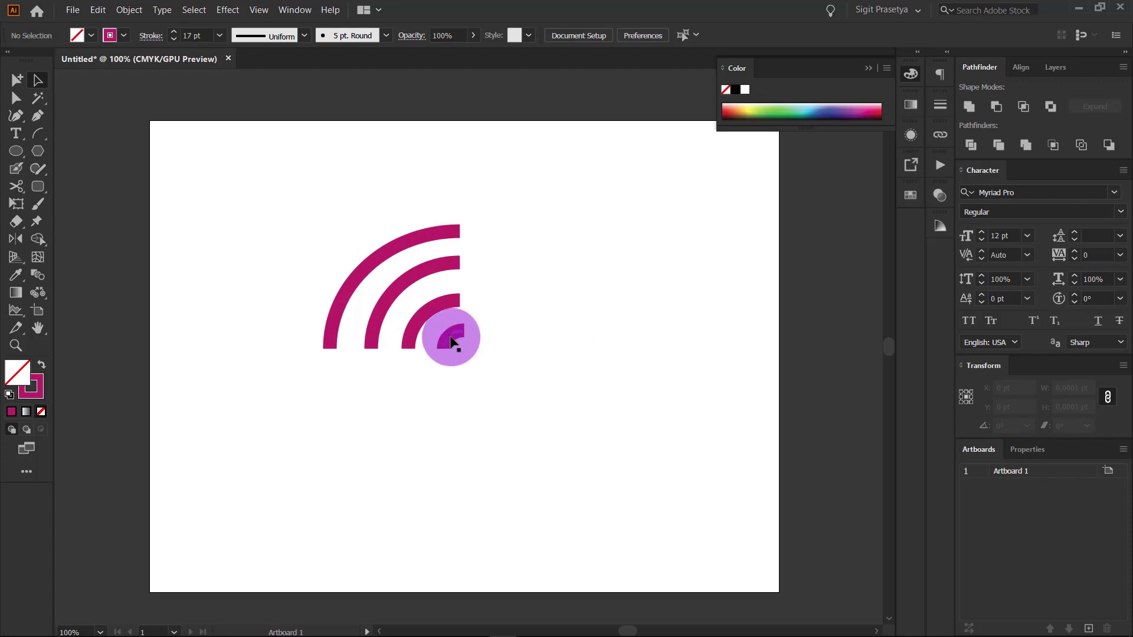
# Step: Nudge the innermost arc into line with the others and delete all four arcs
pyautogui.moveTo(447, 342); pyautogui.dragTo(447, 343)
pyautogui.moveTo(532, 417); pyautogui.dragTo(139, 152)
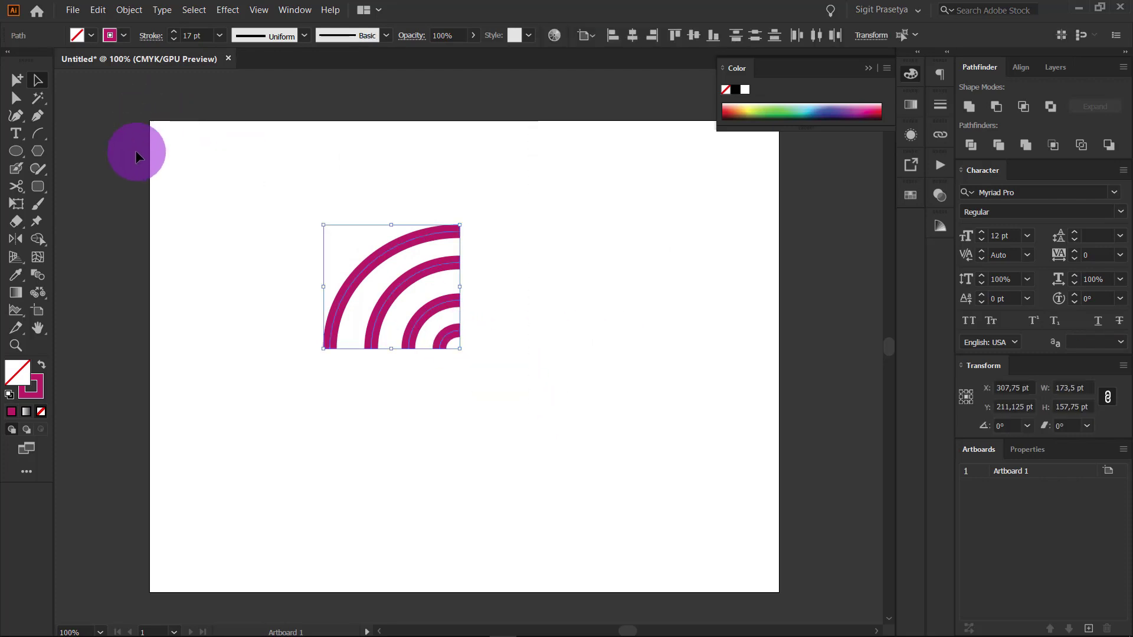
pyautogui.press('Delete')
# Step: Draw four spirals of different sizes with the Spiral tool, the smallest about 91 by 94 pt, and delete them all
pyautogui.click(38, 133)
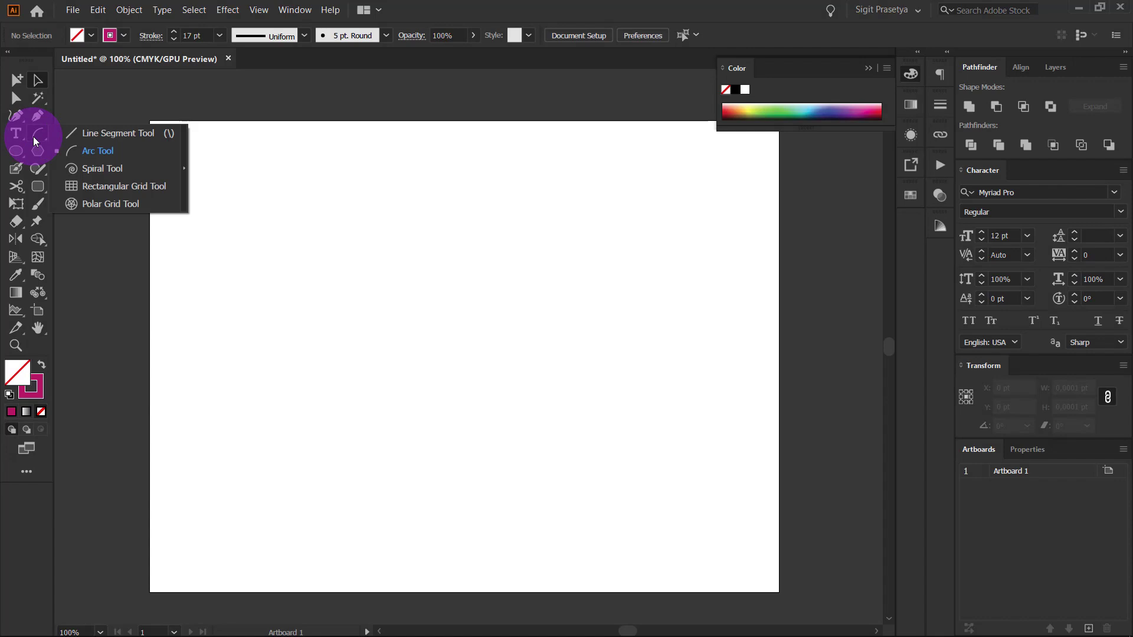
pyautogui.click(99, 168)
pyautogui.moveTo(366, 294); pyautogui.dragTo(423, 369)
pyautogui.moveTo(452, 221); pyautogui.dragTo(558, 305)
pyautogui.moveTo(624, 246); pyautogui.dragTo(567, 188)
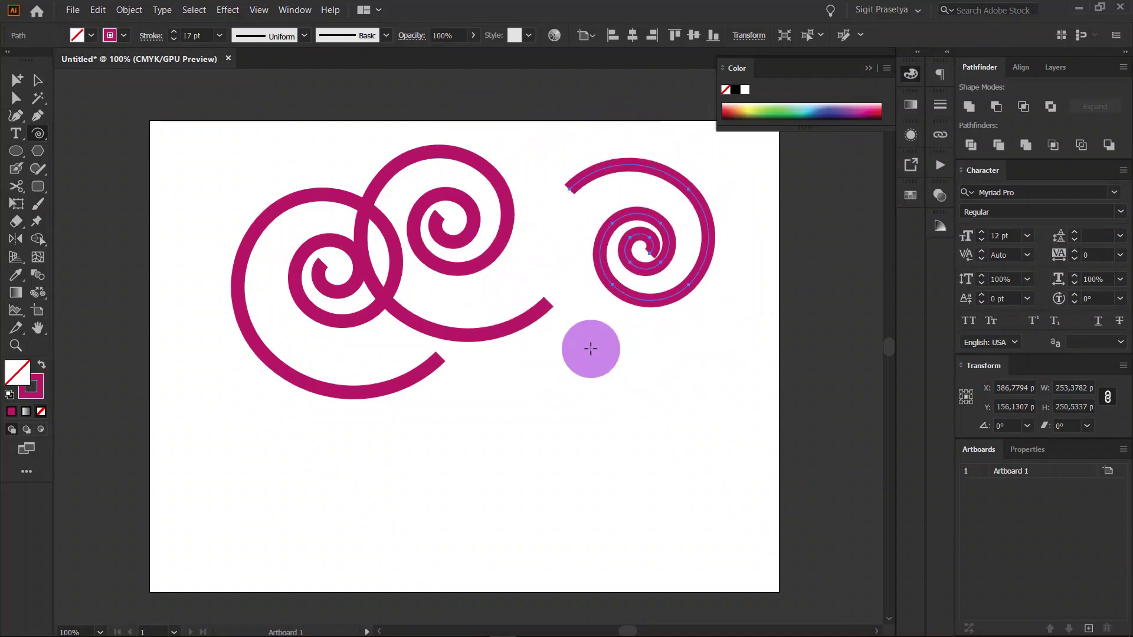
pyautogui.moveTo(558, 440); pyautogui.dragTo(543, 413)
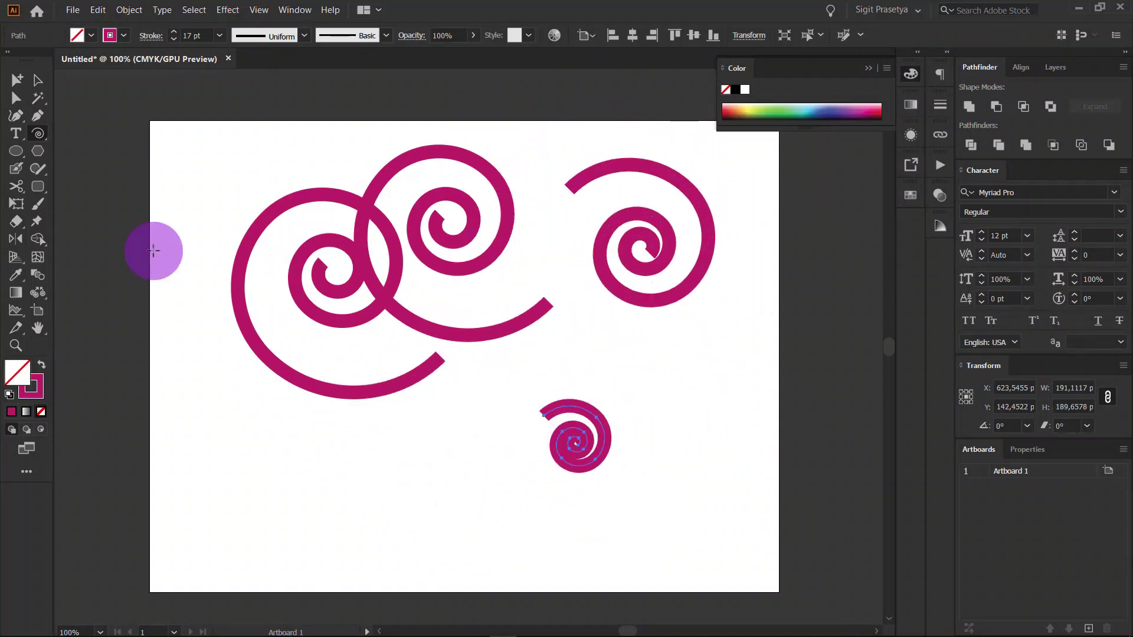
pyautogui.moveTo(172, 523); pyautogui.dragTo(632, 239)
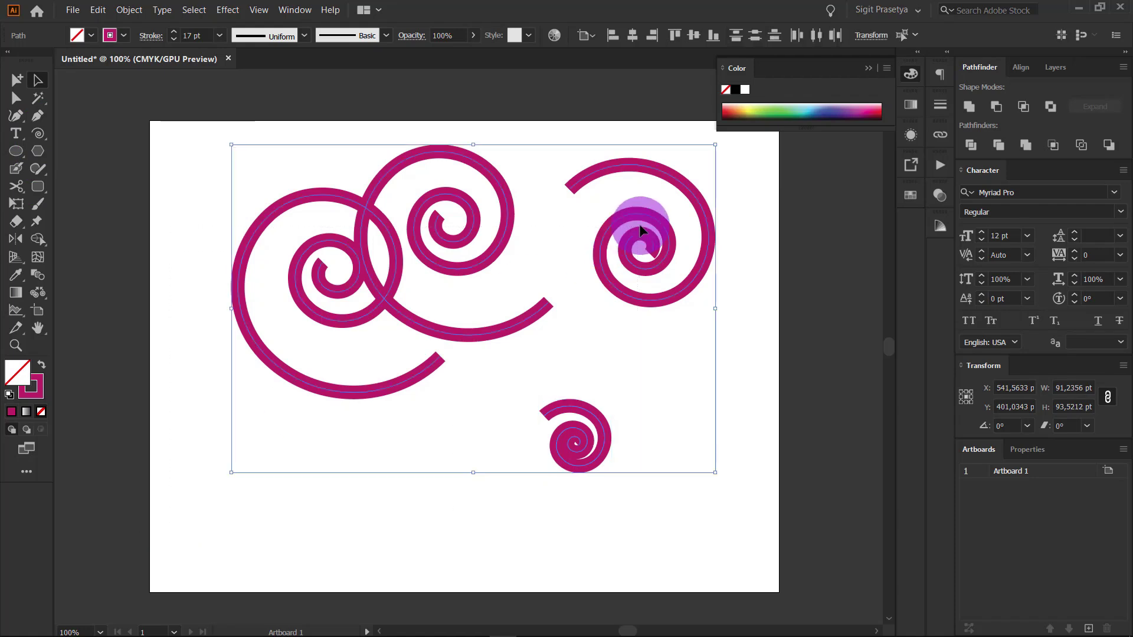
pyautogui.press('Delete')
# Step: Draw a square grid of six by six cells about 444 pt wide with the Rectangular Grid tool and delete it
pyautogui.click(39, 132)
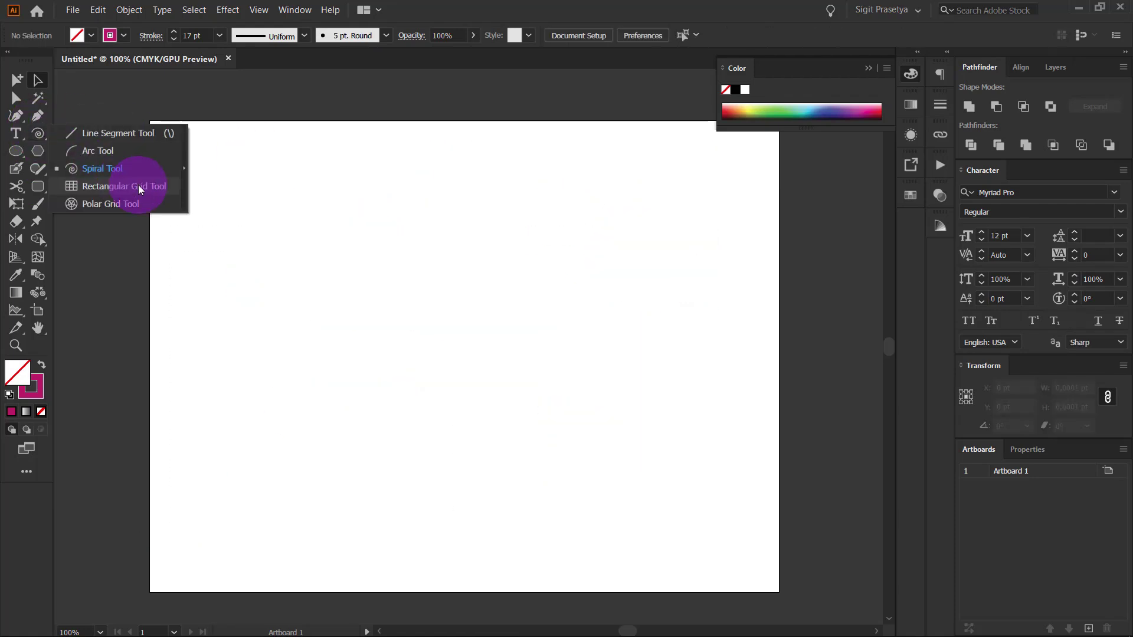
pyautogui.click(154, 189)
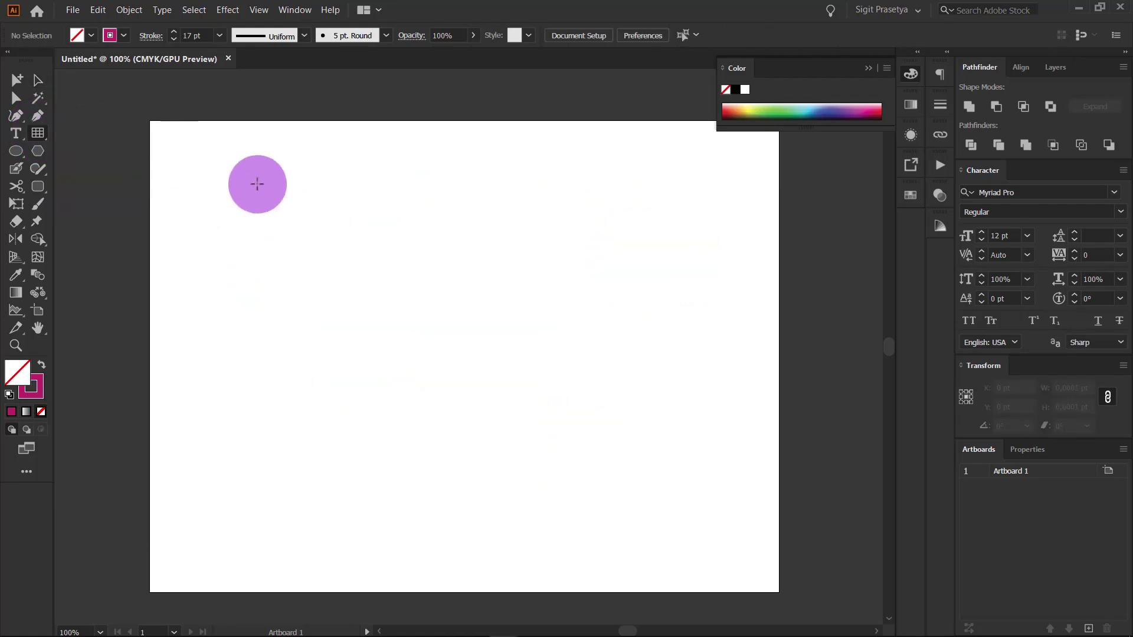
pyautogui.moveTo(232, 161); pyautogui.dragTo(629, 496)
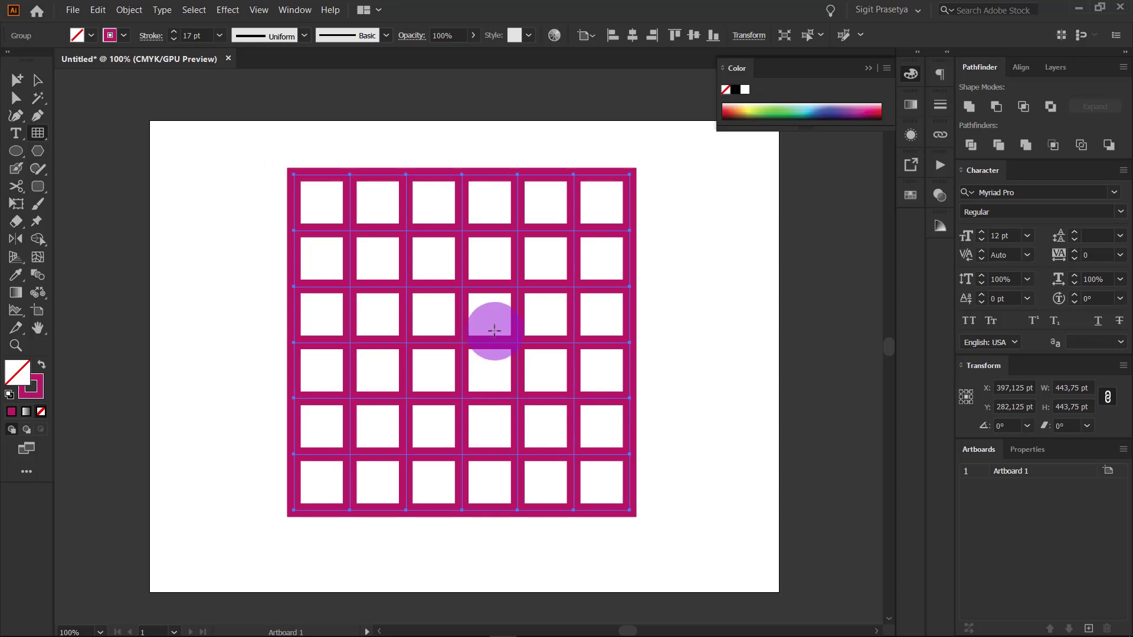
pyautogui.press('v')
pyautogui.click(647, 296)
pyautogui.click(628, 299)
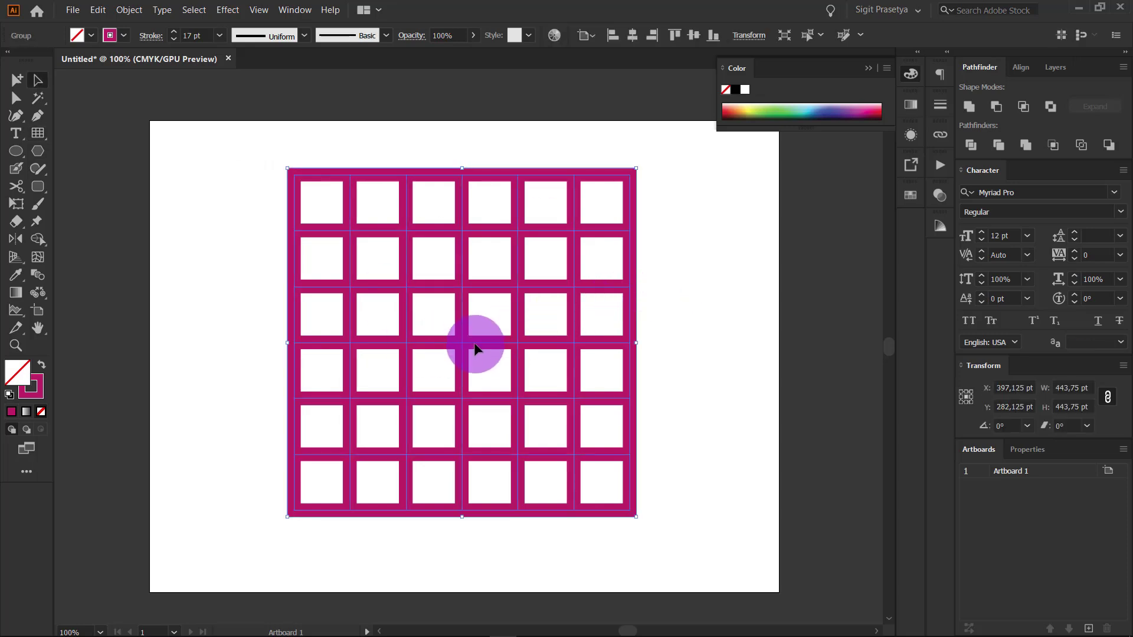
pyautogui.press('Delete')
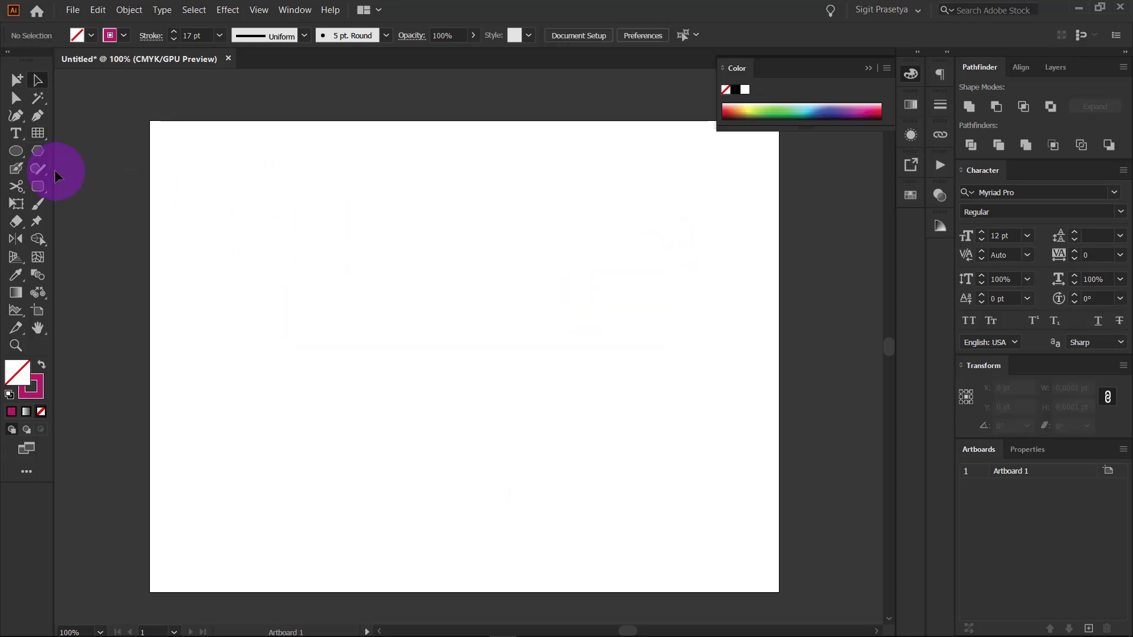
# Step: Draw a circular polar grid about 451 pt across and set its stroke weight to 13 pt
pyautogui.moveTo(37, 133); pyautogui.dragTo(152, 206)
pyautogui.moveTo(324, 242); pyautogui.dragTo(669, 585)
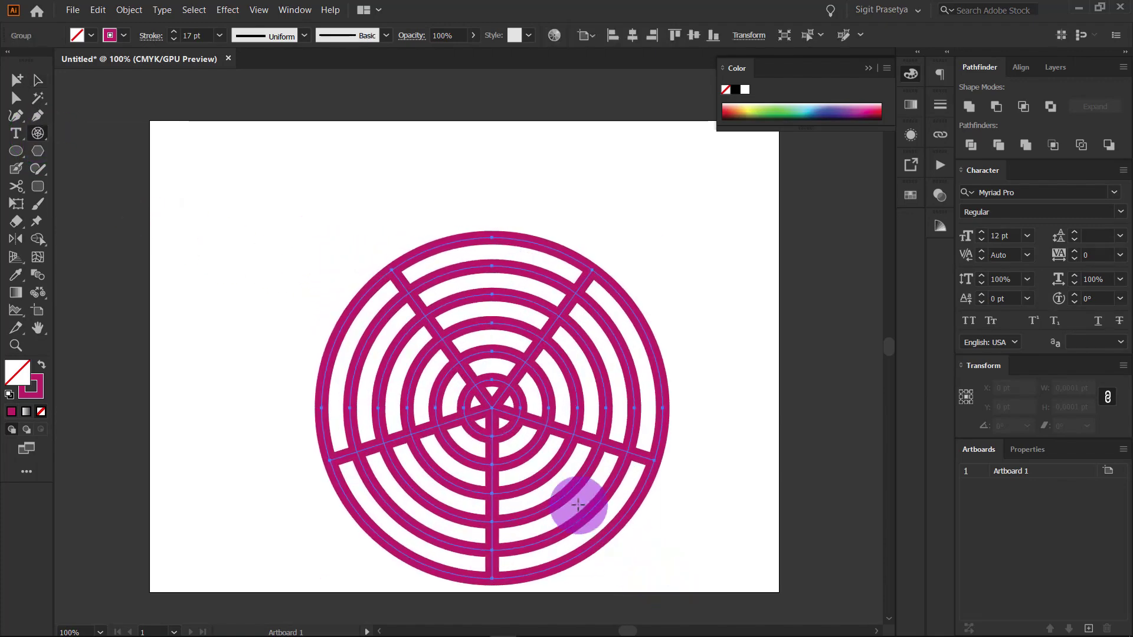
pyautogui.press('v')
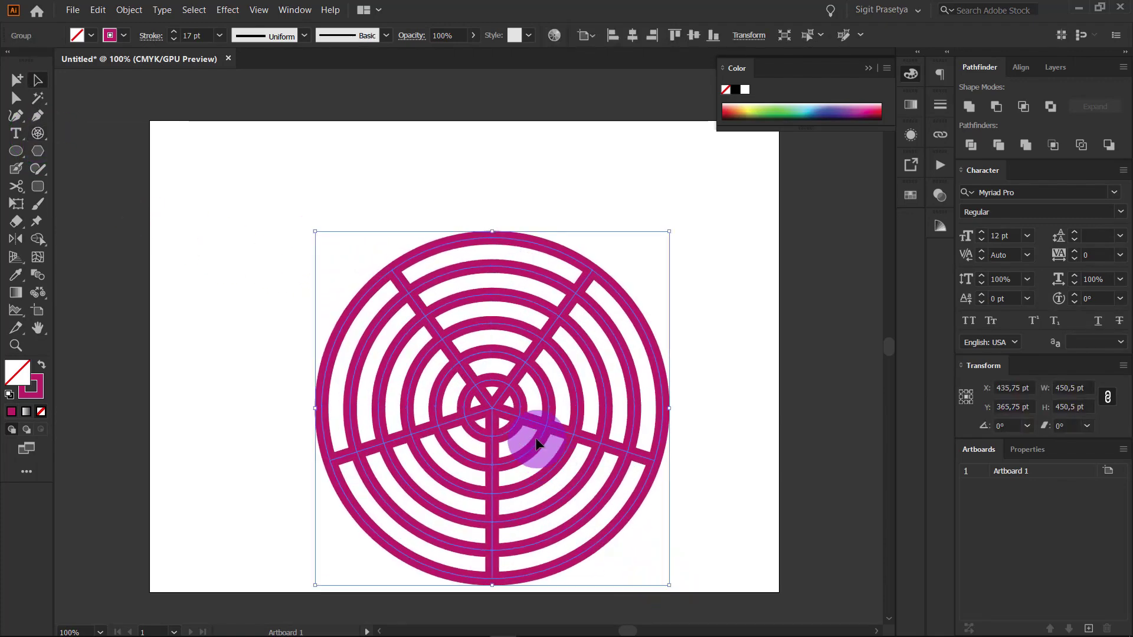
pyautogui.click(174, 39)
pyautogui.click(173, 40)
pyautogui.click(173, 40)
pyautogui.click(173, 40)
# Step: Move the polar grid up to the middle of the artboard and delete it
pyautogui.moveTo(488, 404); pyautogui.dragTo(454, 335)
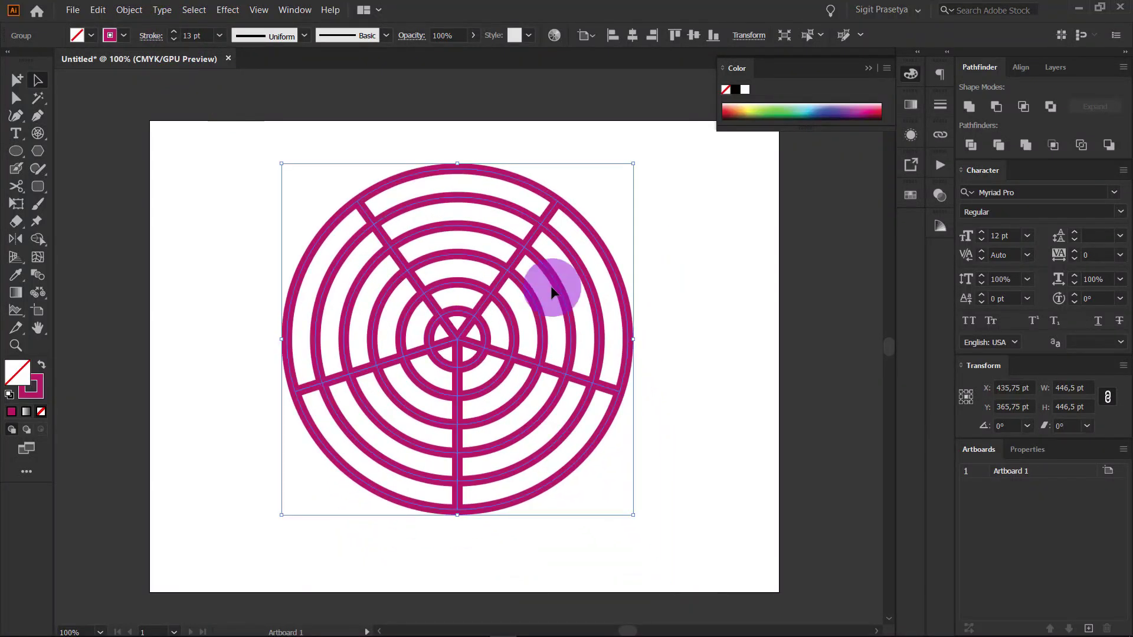
pyautogui.press('Delete')
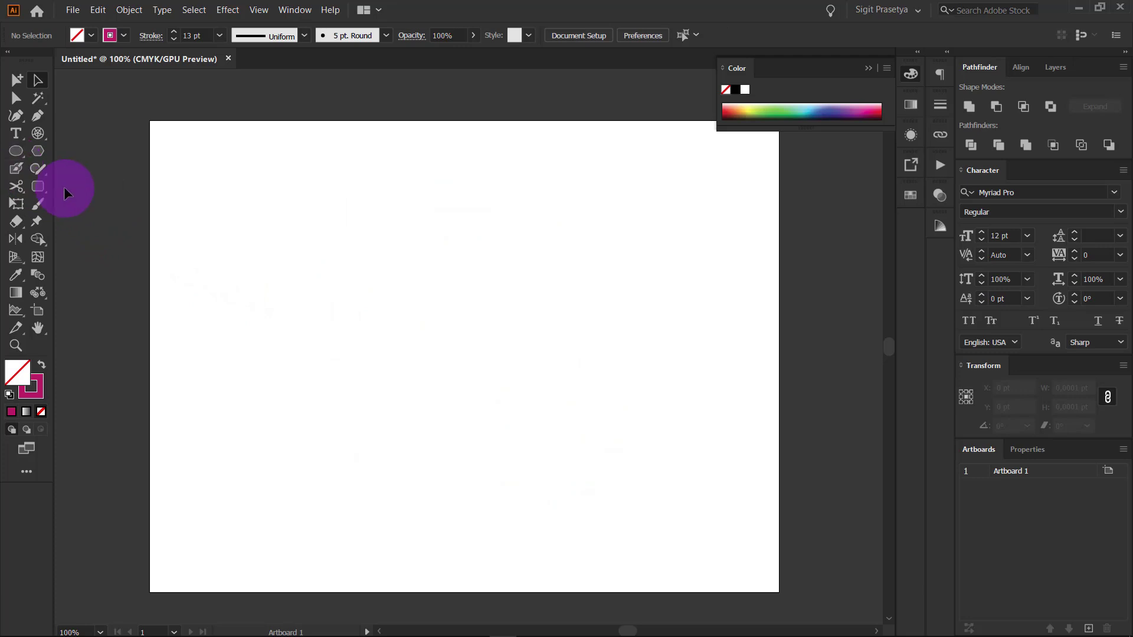
# Step: Paint two curving freehand strokes side by side with the Paintbrush tool, the second about 156 pt wide and 298 pt high
pyautogui.click(39, 204)
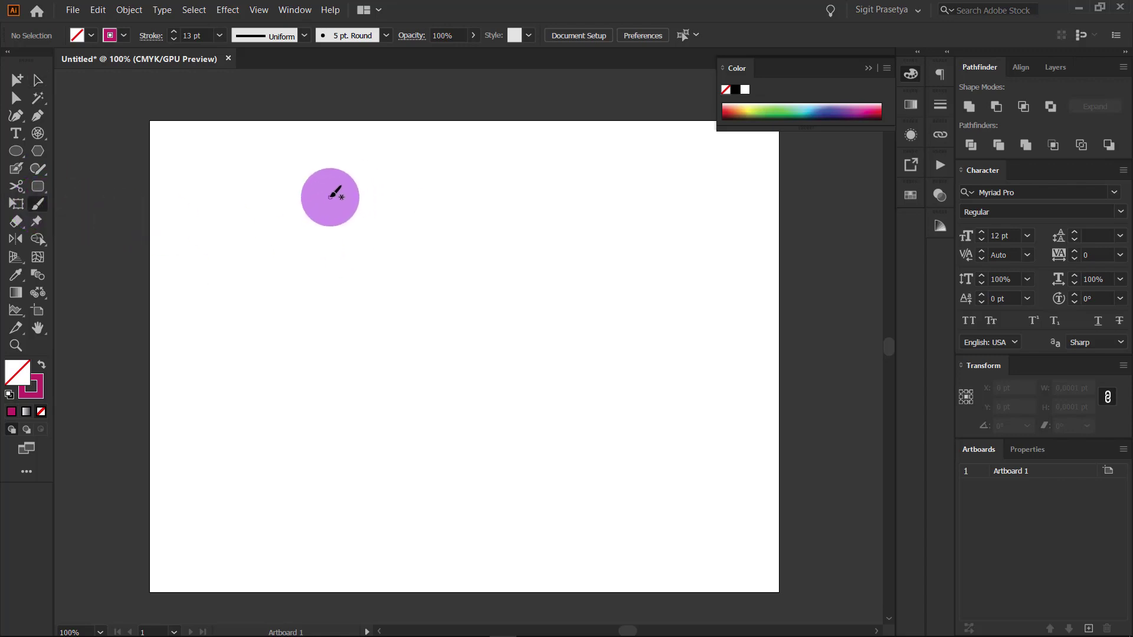
pyautogui.moveTo(319, 209)
pyautogui.mouseDown()
pyautogui.moveTo(322, 301)
pyautogui.moveTo(277, 366)
pyautogui.moveTo(354, 328)
pyautogui.mouseUp()
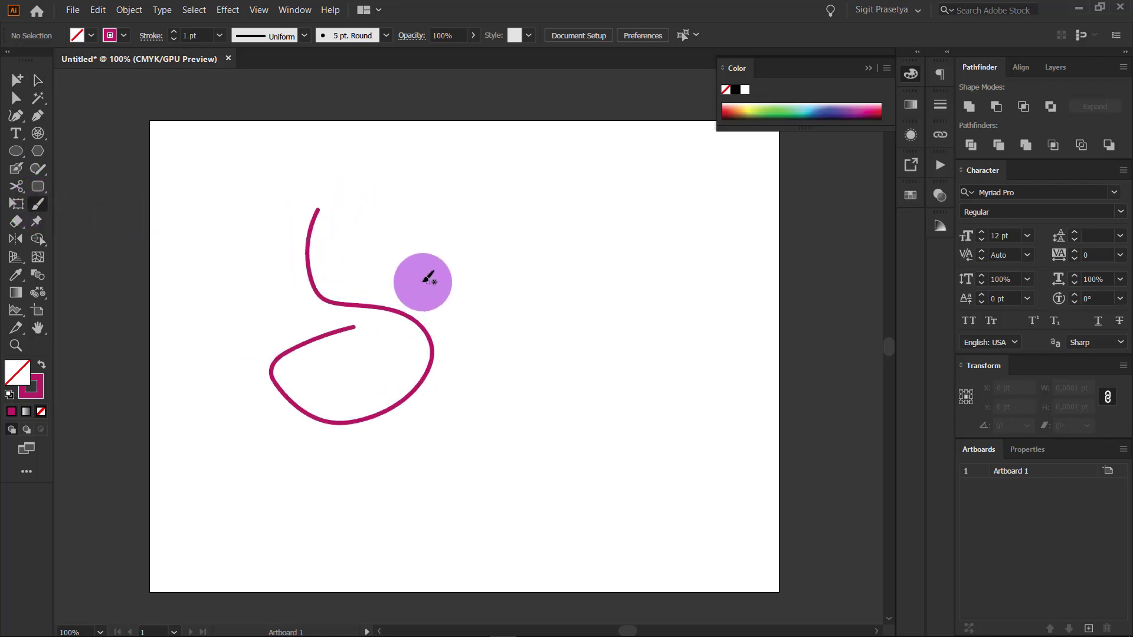
pyautogui.moveTo(459, 205)
pyautogui.mouseDown()
pyautogui.moveTo(480, 274)
pyautogui.moveTo(480, 372)
pyautogui.mouseUp()
# Step: Select the second freehand brush stroke for a close look at its path
pyautogui.scroll(3, 484, 372)
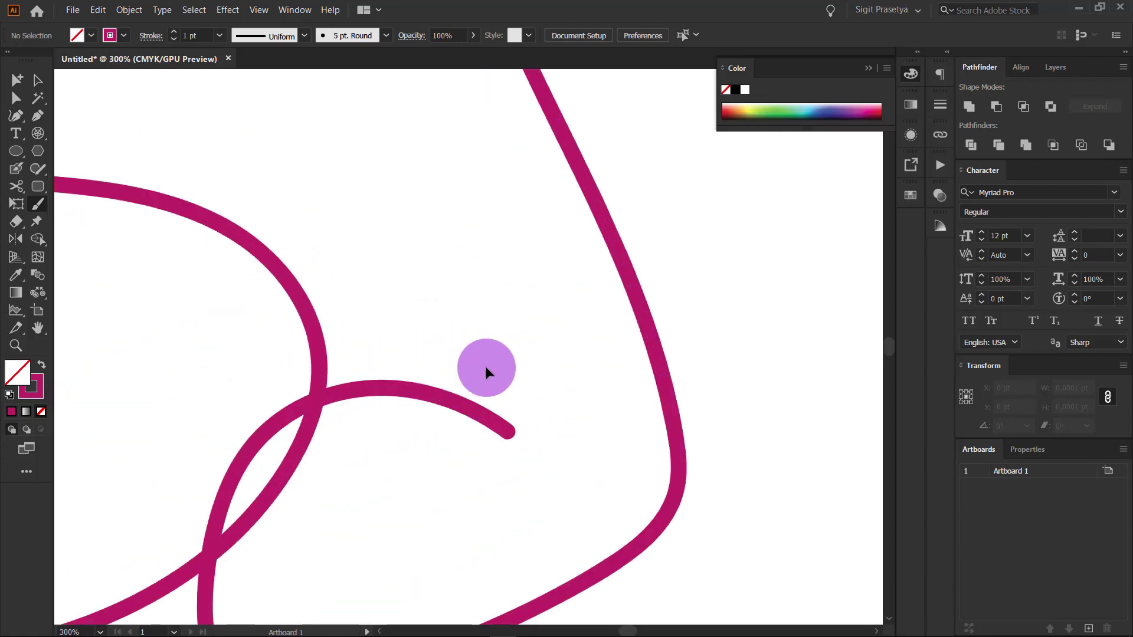
pyautogui.press('v')
pyautogui.click(462, 403)
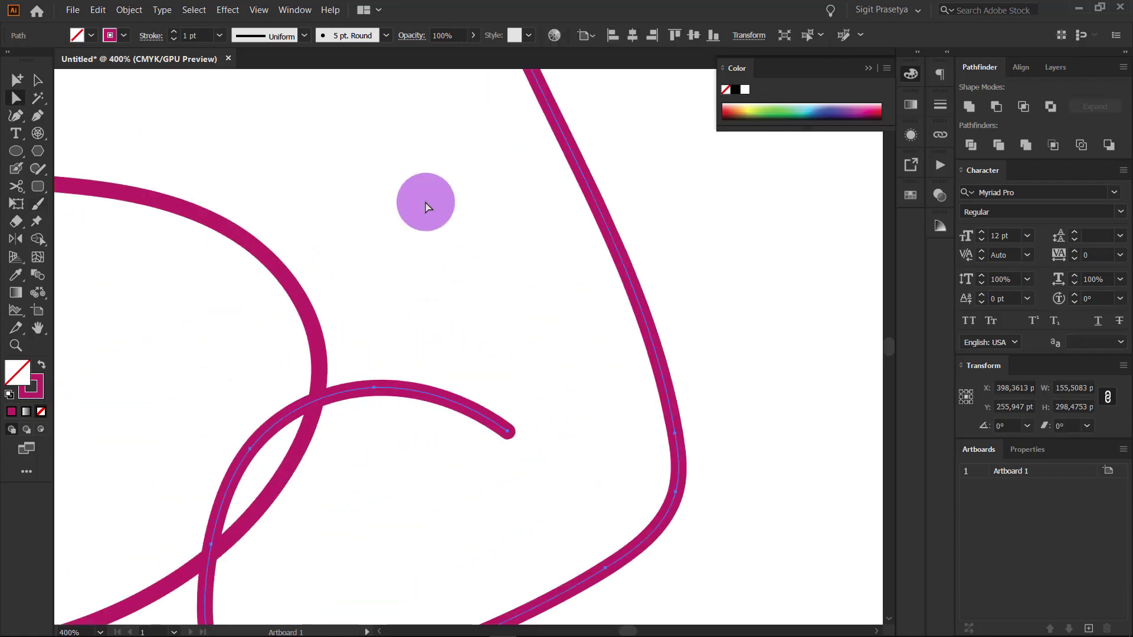
# Step: Select the first freehand brush stroke and set its stroke weight to 7 pt
pyautogui.click(279, 269)
pyautogui.press('v')
pyautogui.moveTo(213, 291); pyautogui.dragTo(475, 159)
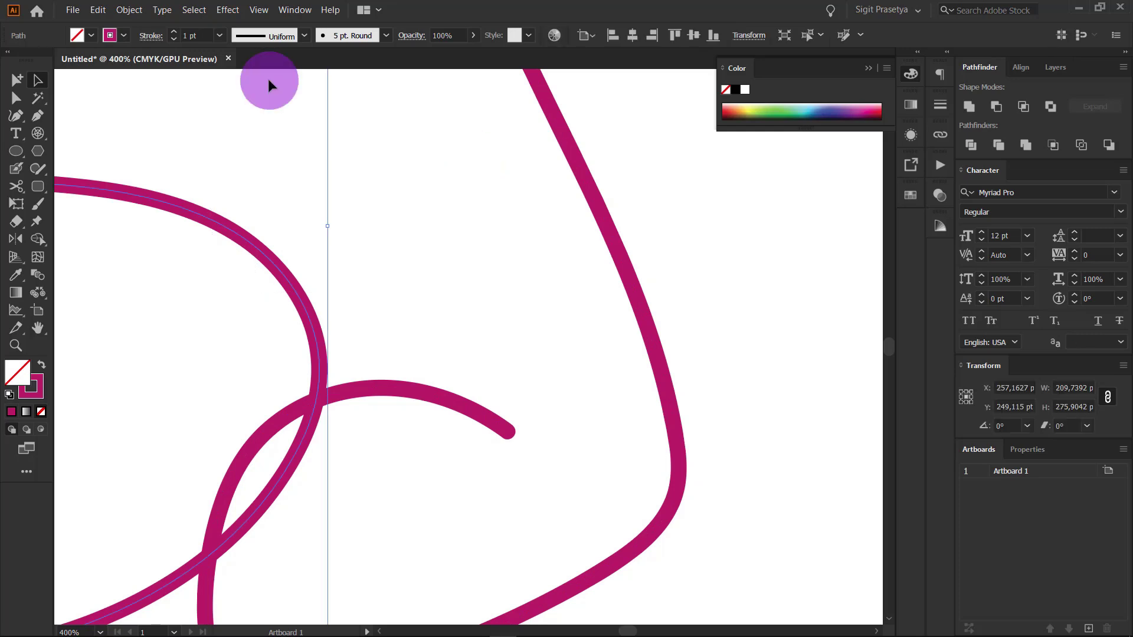
pyautogui.click(174, 31)
pyautogui.click(173, 32)
pyautogui.click(173, 32)
pyautogui.click(174, 31)
pyautogui.click(173, 31)
pyautogui.click(174, 31)
pyautogui.scroll(-3, 548, 283)
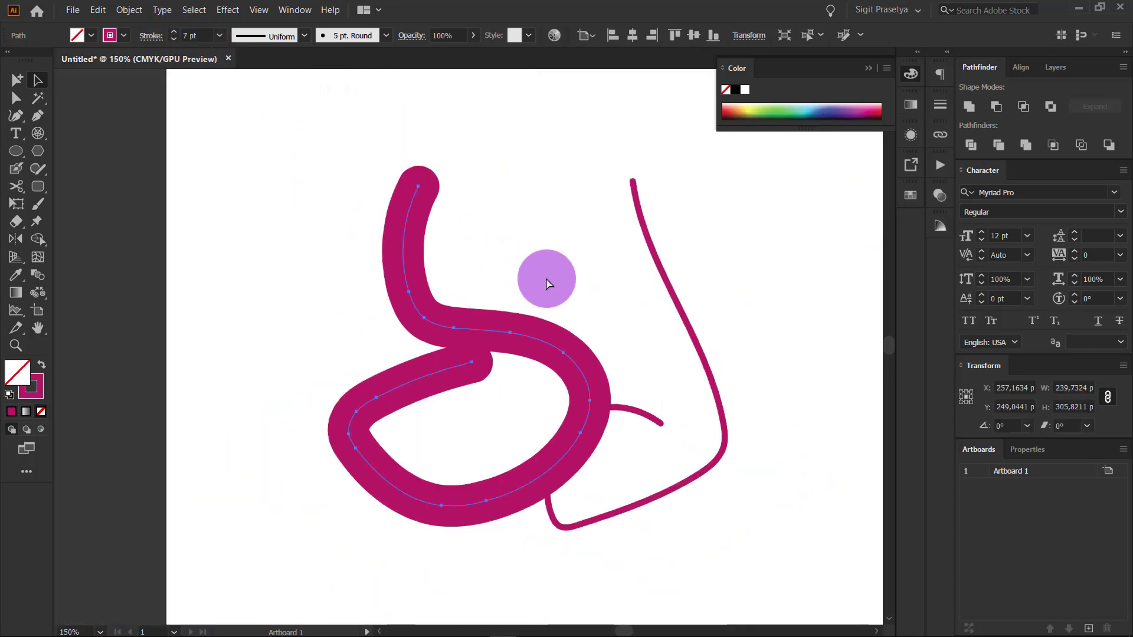
# Step: Delete both freehand brush strokes from the artboard
pyautogui.hotkey('ctrl', '-')
pyautogui.click(721, 424)
pyautogui.moveTo(724, 429); pyautogui.dragTo(529, 360)
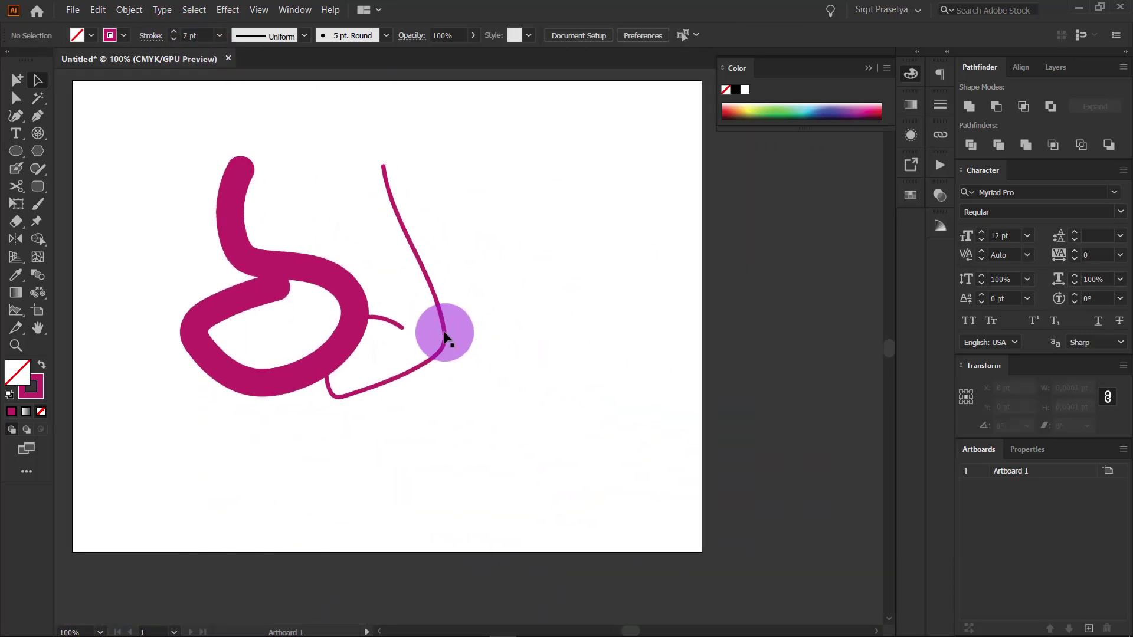
pyautogui.press('Delete')
pyautogui.click(298, 273)
pyautogui.press('Delete')
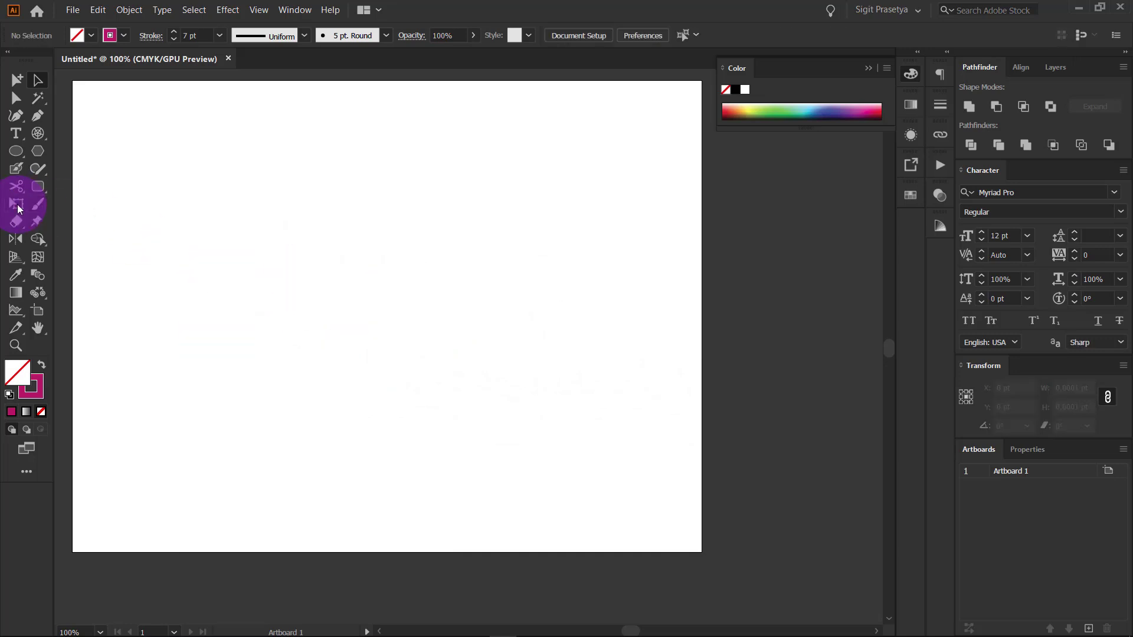
# Step: Paint an S-shaped stroke about 190 pt wide and 299 pt high with the Paintbrush tool and inspect its path
pyautogui.click(36, 210)
pyautogui.moveTo(268, 188)
pyautogui.mouseDown()
pyautogui.moveTo(275, 391)
pyautogui.moveTo(172, 360)
pyautogui.mouseUp()
pyautogui.press('v')
pyautogui.click(246, 286)
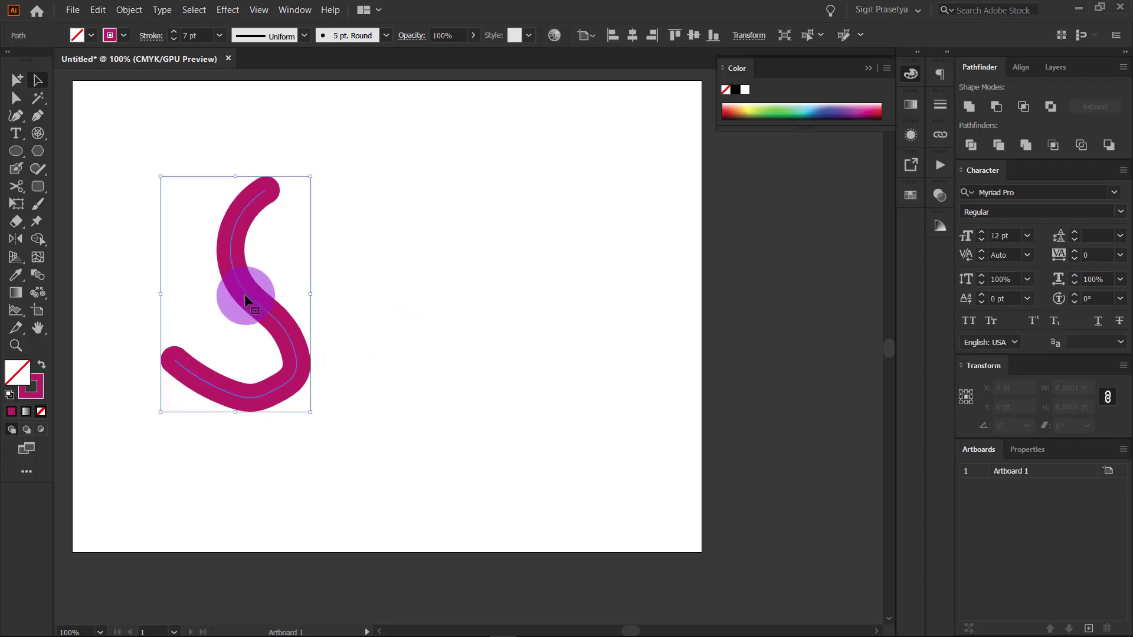
pyautogui.click(92, 221)
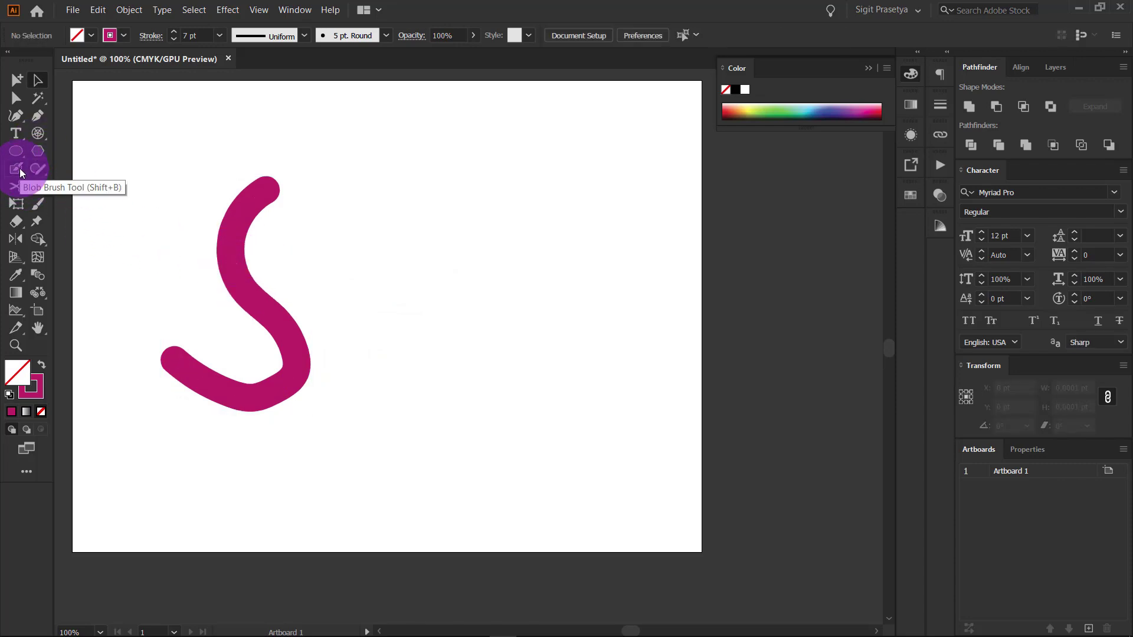
# Step: Paint a second S shape about 143 pt wide and 334 pt high beside the first with the Blob Brush tool and select it
pyautogui.click(21, 172)
pyautogui.moveTo(419, 192)
pyautogui.mouseDown()
pyautogui.moveTo(382, 269)
pyautogui.moveTo(423, 345)
pyautogui.moveTo(399, 405)
pyautogui.mouseUp()
pyautogui.hotkey('ctrl', 'z')
pyautogui.moveTo(462, 188)
pyautogui.mouseDown()
pyautogui.moveTo(433, 312)
pyautogui.moveTo(497, 391)
pyautogui.moveTo(448, 424)
pyautogui.moveTo(409, 406)
pyautogui.mouseUp()
pyautogui.press('v')
pyautogui.click(466, 338)
pyautogui.press('a')
pyautogui.hotkey('ctrl', '=')
pyautogui.hotkey('ctrl', '=')
pyautogui.moveTo(473, 333); pyautogui.dragTo(720, 328)
pyautogui.moveTo(713, 237); pyautogui.dragTo(653, 302)
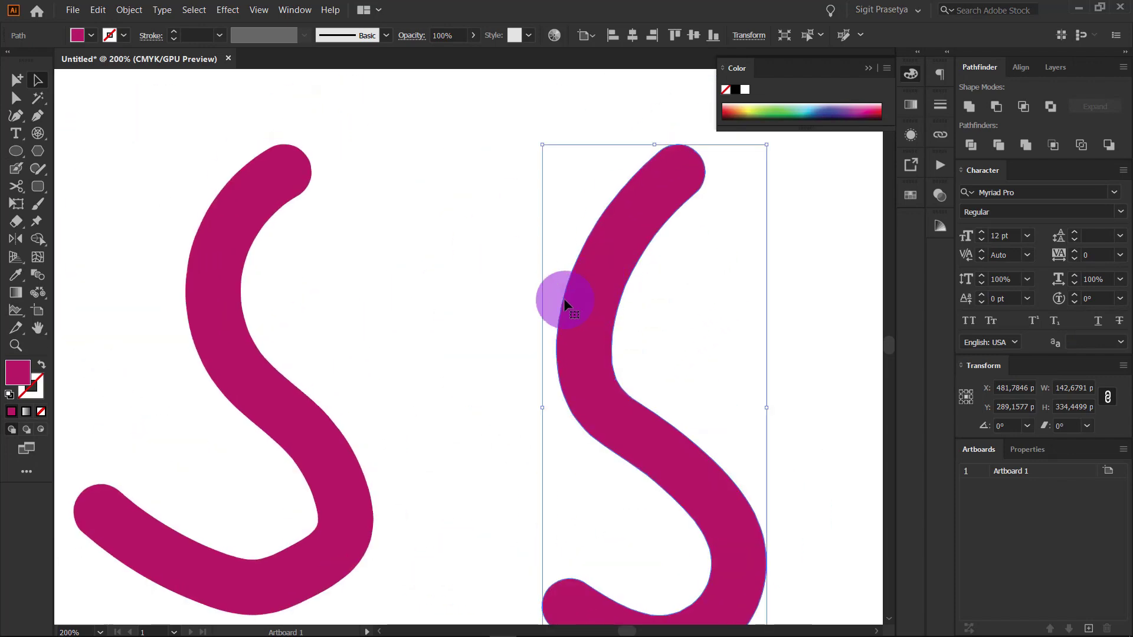
# Step: Convert the Paintbrush S stroke into a filled outline with Expand Appearance
pyautogui.click(242, 345)
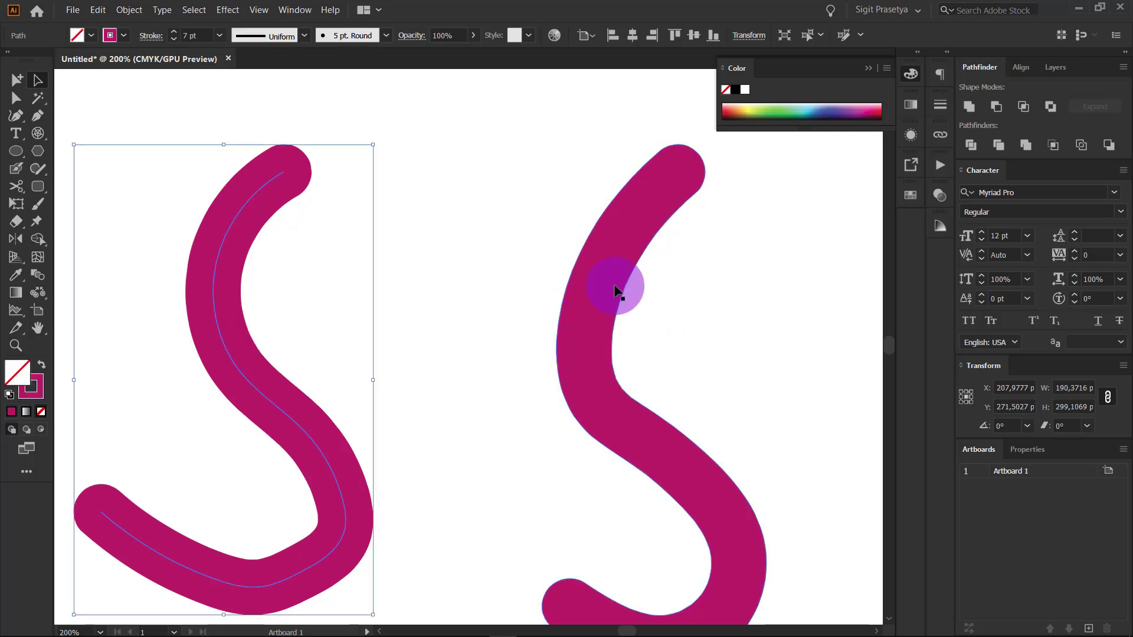
pyautogui.click(129, 10)
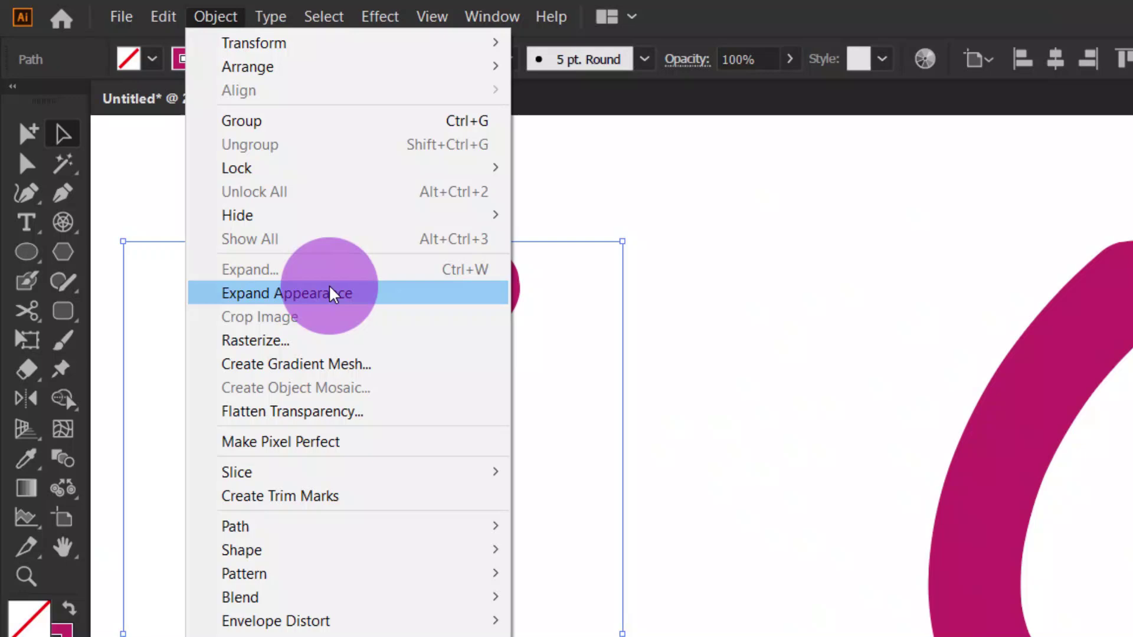
pyautogui.click(239, 213)
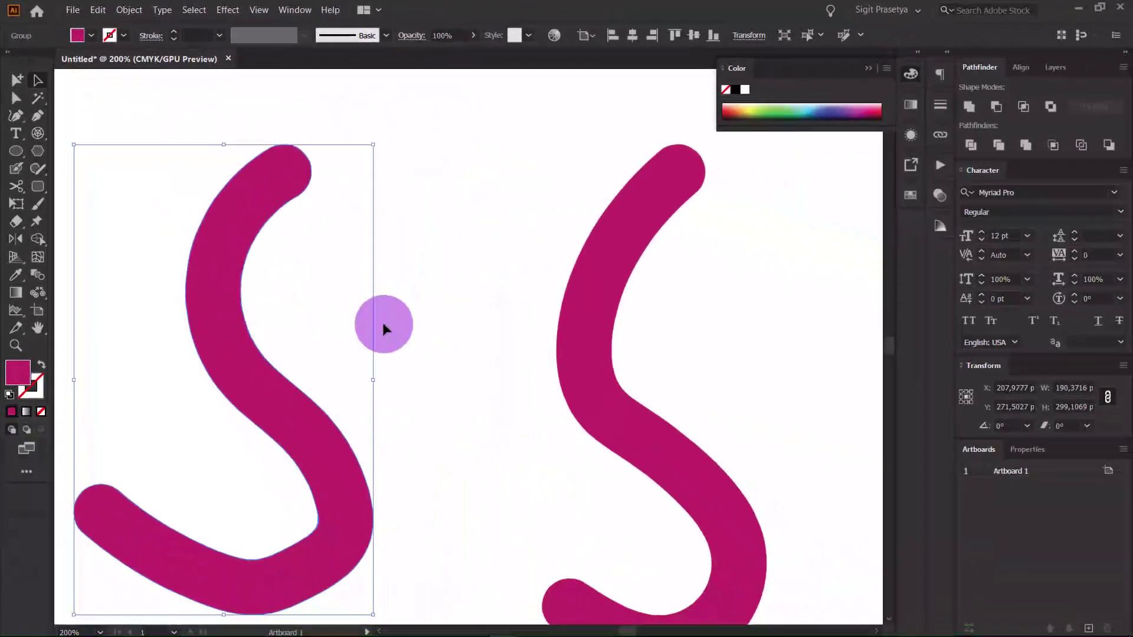
# Step: Select both S shapes and delete them
pyautogui.hotkey('ctrl', '-')
pyautogui.moveTo(695, 417); pyautogui.dragTo(89, 271)
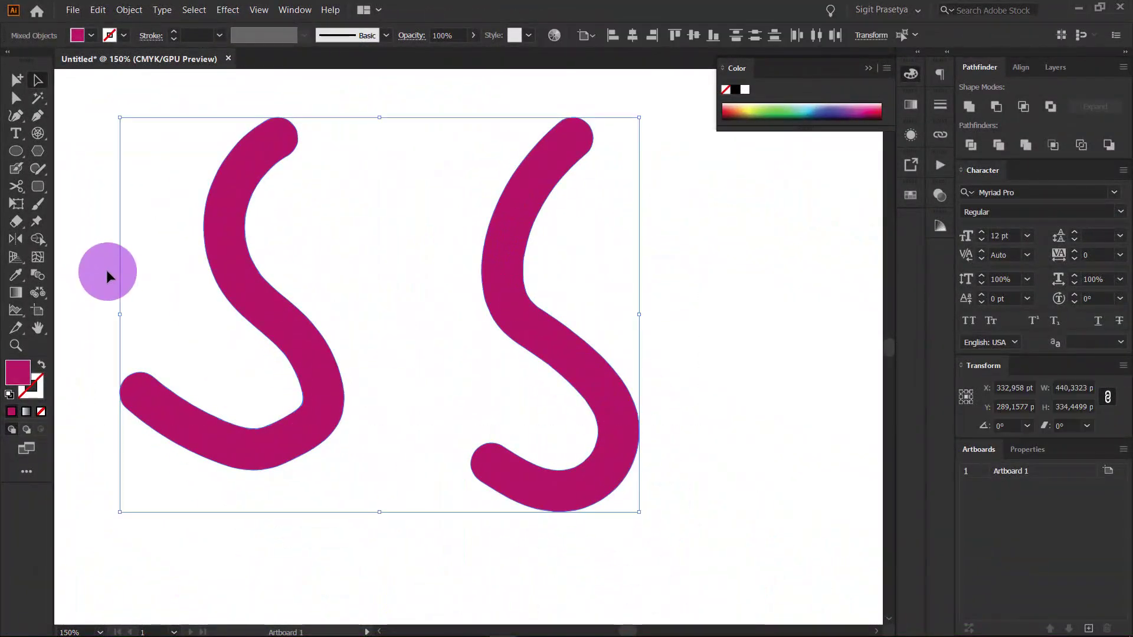
pyautogui.press('Delete')
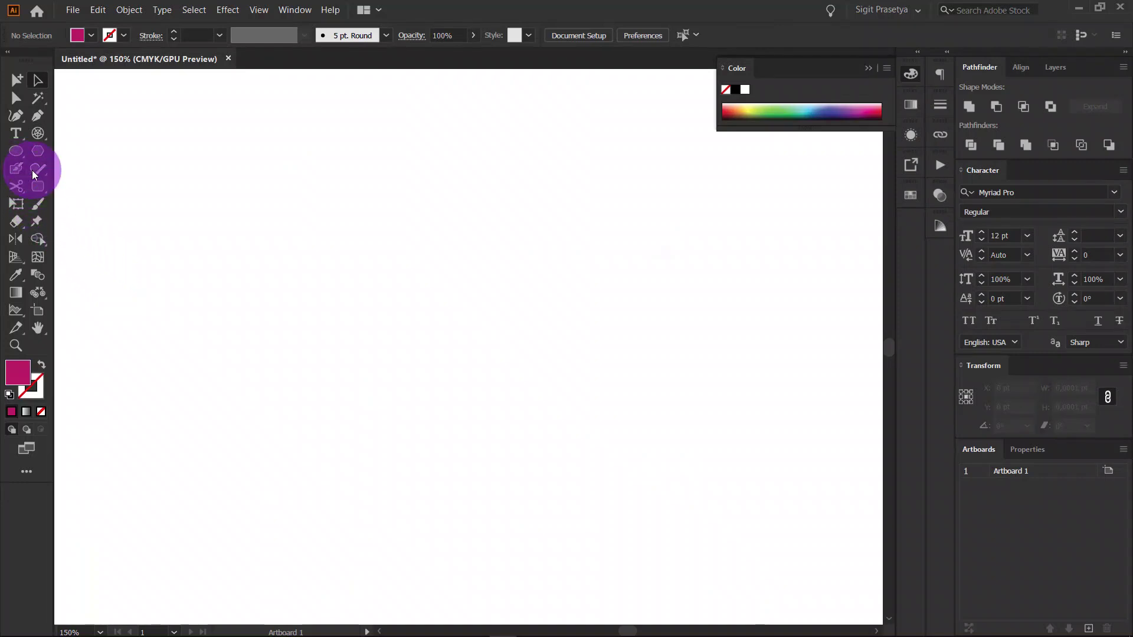
# Step: Collapse the Color panel and draw a circle near the middle of the artboard with the Shaper tool
pyautogui.click(31, 171)
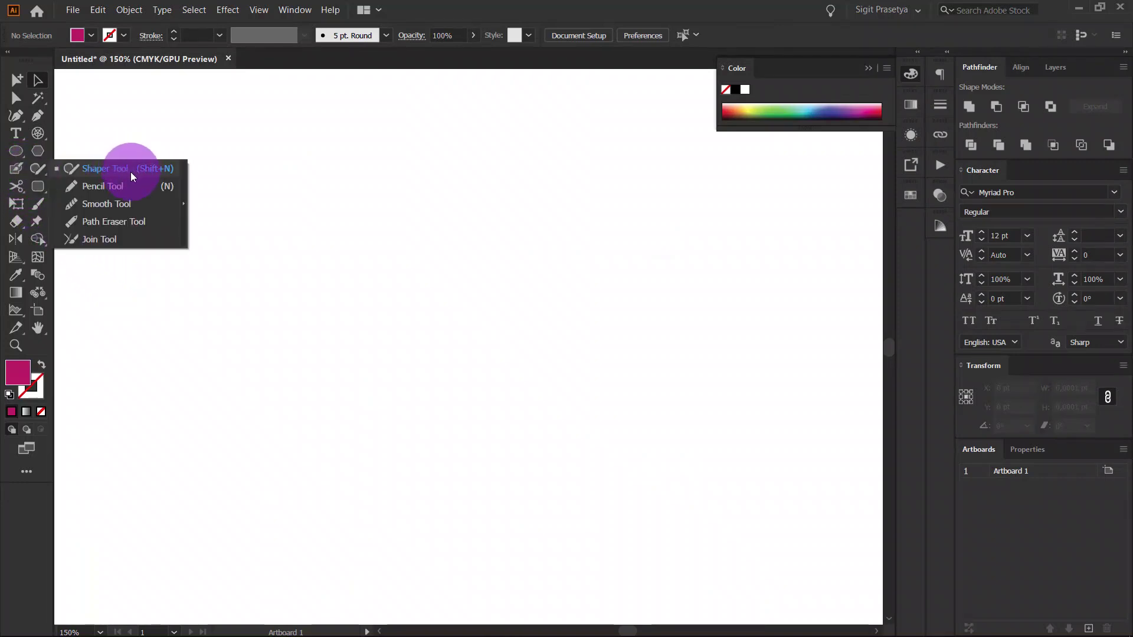
pyautogui.click(71, 173)
pyautogui.moveTo(42, 171); pyautogui.dragTo(114, 170)
pyautogui.hotkey('ctrl', '-')
pyautogui.hotkey('ctrl', '-')
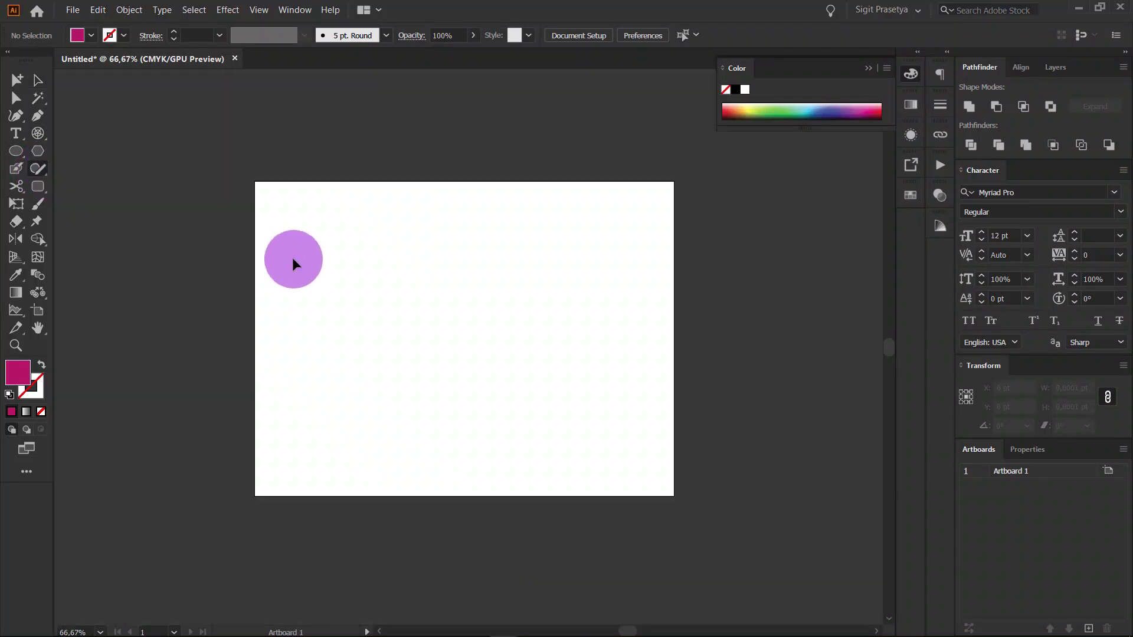
pyautogui.hotkey('ctrl', '+')
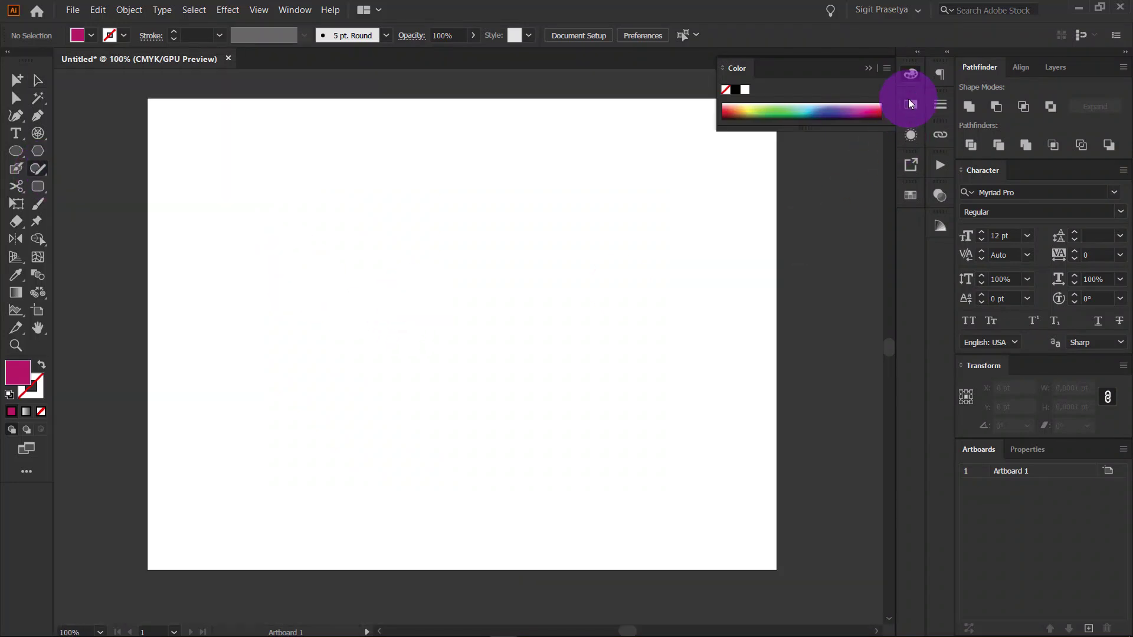
pyautogui.click(911, 73)
pyautogui.moveTo(278, 265); pyautogui.dragTo(289, 286)
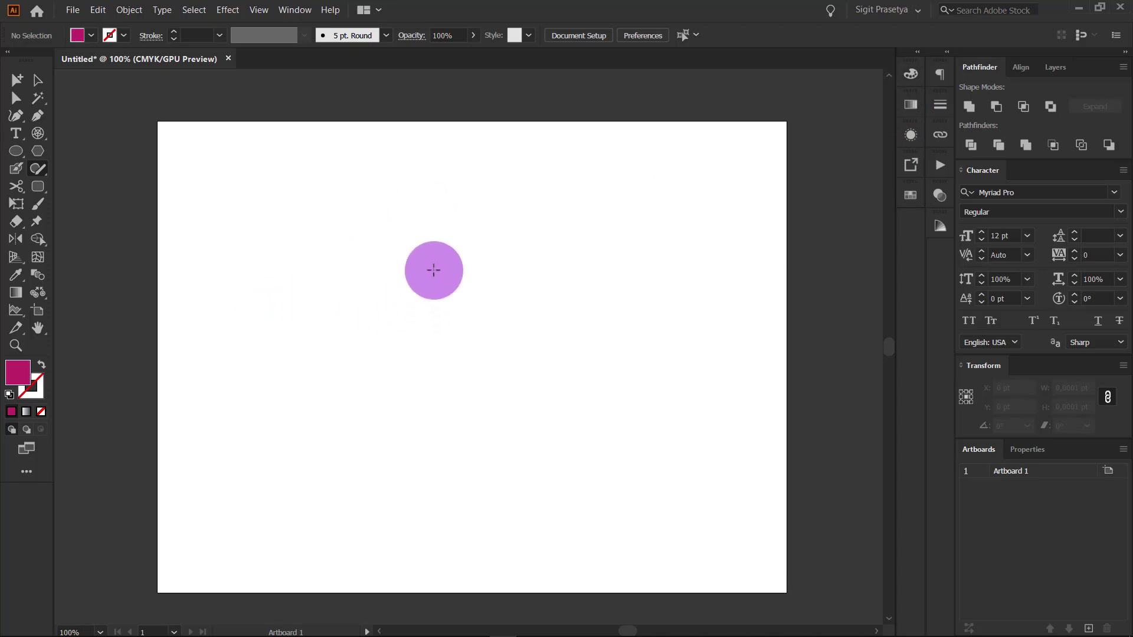
pyautogui.moveTo(425, 265)
pyautogui.mouseDown()
pyautogui.moveTo(374, 377)
pyautogui.moveTo(539, 403)
pyautogui.moveTo(488, 260)
pyautogui.moveTo(424, 265)
pyautogui.mouseUp()
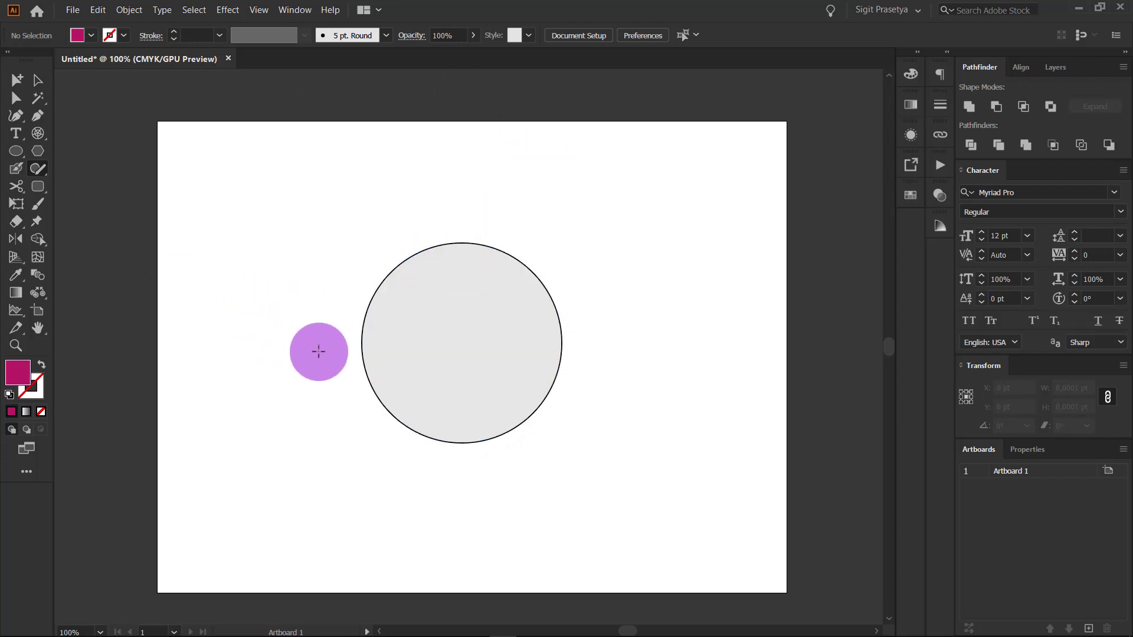
# Step: Move the circle to the upper-left area of the artboard and deselect it
pyautogui.press('a')
pyautogui.moveTo(521, 347); pyautogui.dragTo(361, 256)
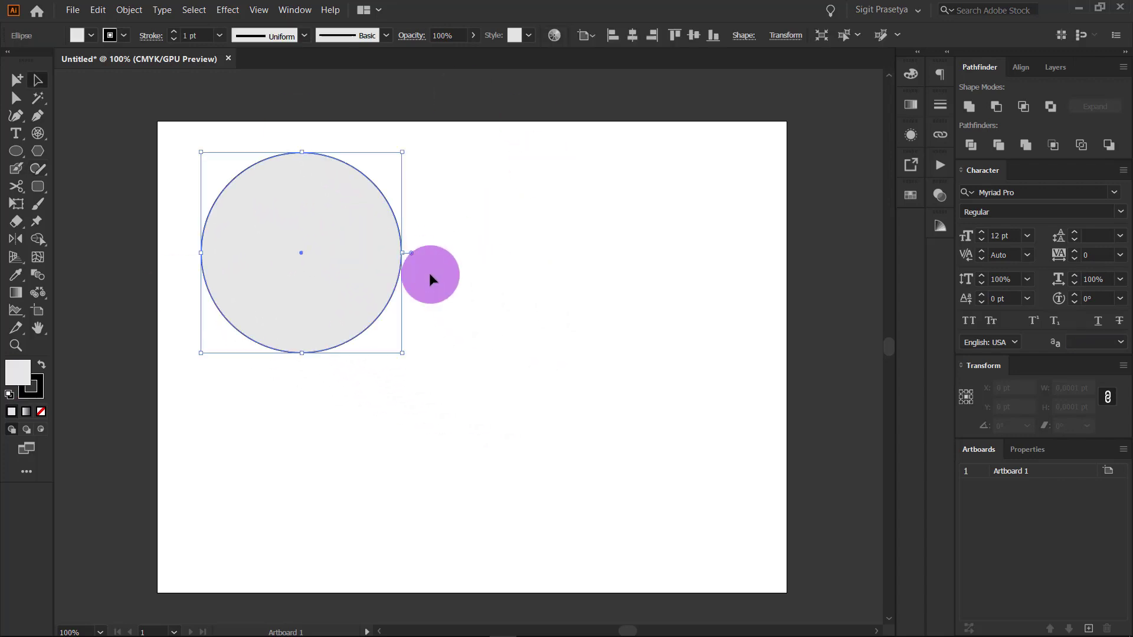
pyautogui.click(501, 359)
# Step: Draw a triangle, a rectangle, a hexagon, a smaller circle, a diamond and a second triangle around the artboard with the Shaper tool
pyautogui.moveTo(37, 172); pyautogui.dragTo(68, 167)
pyautogui.moveTo(455, 308)
pyautogui.mouseDown()
pyautogui.moveTo(519, 187)
pyautogui.moveTo(594, 303)
pyautogui.moveTo(464, 302)
pyautogui.mouseUp()
pyautogui.moveTo(472, 350)
pyautogui.mouseDown()
pyautogui.moveTo(607, 433)
pyautogui.moveTo(473, 336)
pyautogui.moveTo(474, 349)
pyautogui.mouseUp()
pyautogui.moveTo(645, 191)
pyautogui.mouseDown()
pyautogui.moveTo(615, 232)
pyautogui.moveTo(630, 304)
pyautogui.moveTo(664, 308)
pyautogui.moveTo(714, 287)
pyautogui.moveTo(736, 249)
pyautogui.moveTo(693, 187)
pyautogui.moveTo(643, 190)
pyautogui.mouseUp()
pyautogui.moveTo(324, 407)
pyautogui.mouseDown()
pyautogui.moveTo(336, 518)
pyautogui.moveTo(348, 411)
pyautogui.mouseUp()
pyautogui.moveTo(618, 479)
pyautogui.mouseDown()
pyautogui.moveTo(581, 484)
pyautogui.moveTo(614, 470)
pyautogui.mouseUp()
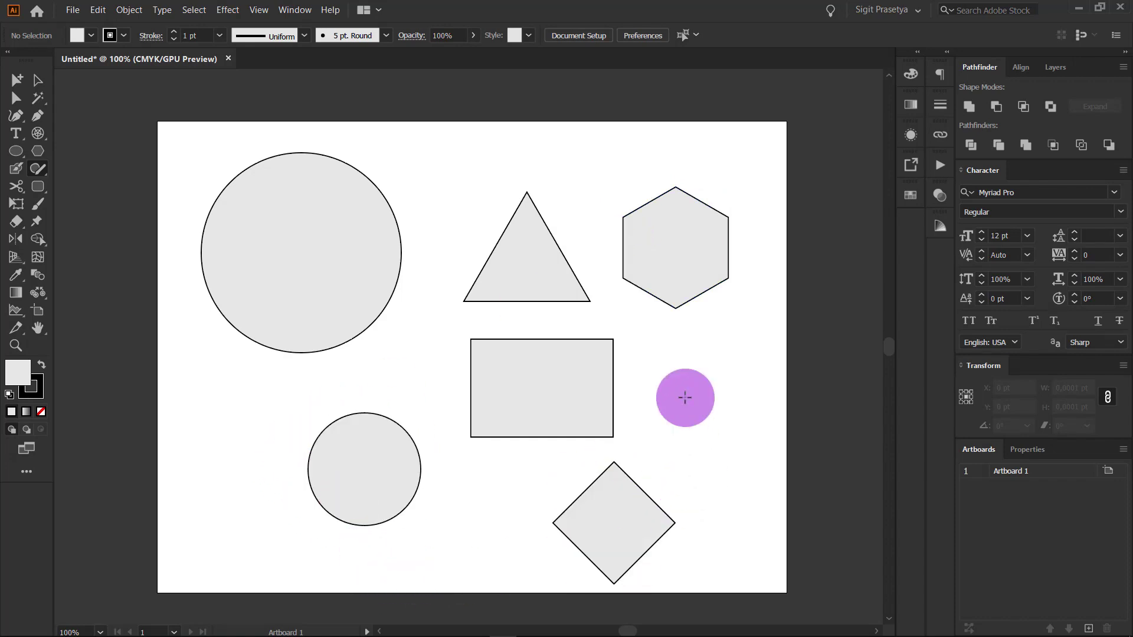
pyautogui.moveTo(698, 337)
pyautogui.mouseDown()
pyautogui.moveTo(741, 435)
pyautogui.moveTo(699, 340)
pyautogui.mouseUp()
# Step: Select all the shapes on the artboard and delete them
pyautogui.press('a')
pyautogui.moveTo(745, 525); pyautogui.dragTo(283, 307)
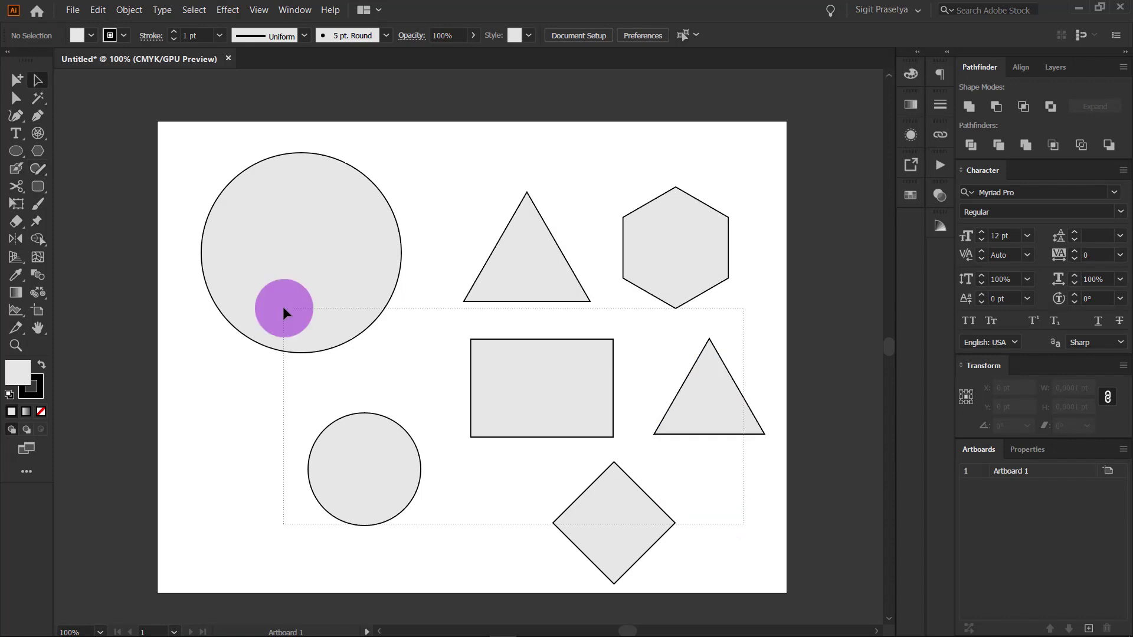
pyautogui.click(626, 511)
pyautogui.click(745, 505)
pyautogui.click(33, 170)
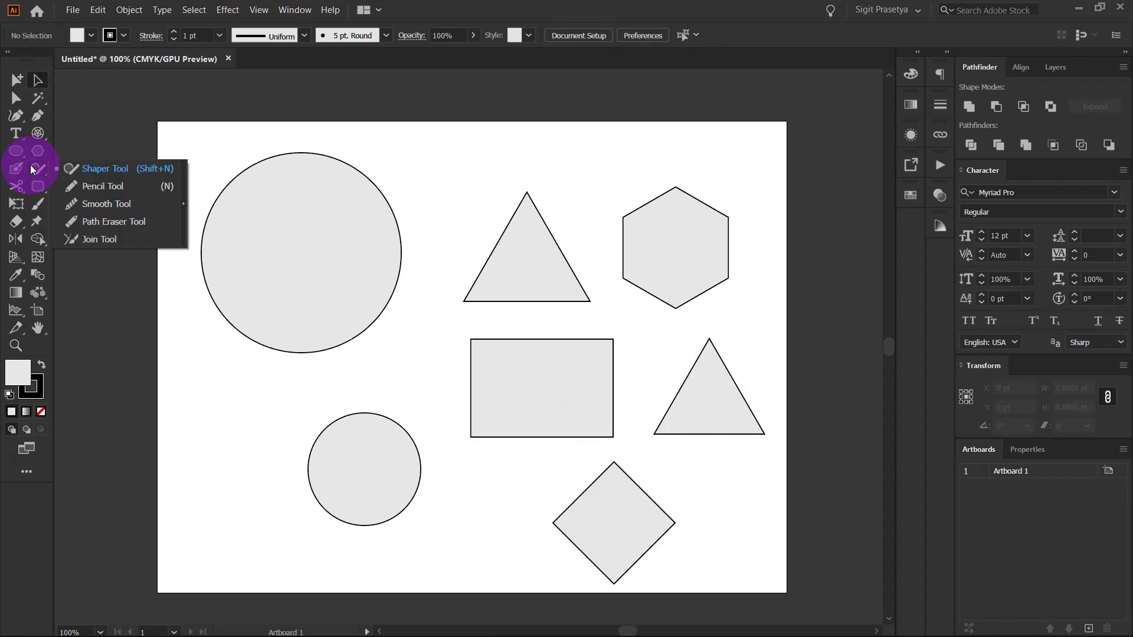
pyautogui.moveTo(751, 551); pyautogui.dragTo(108, 202)
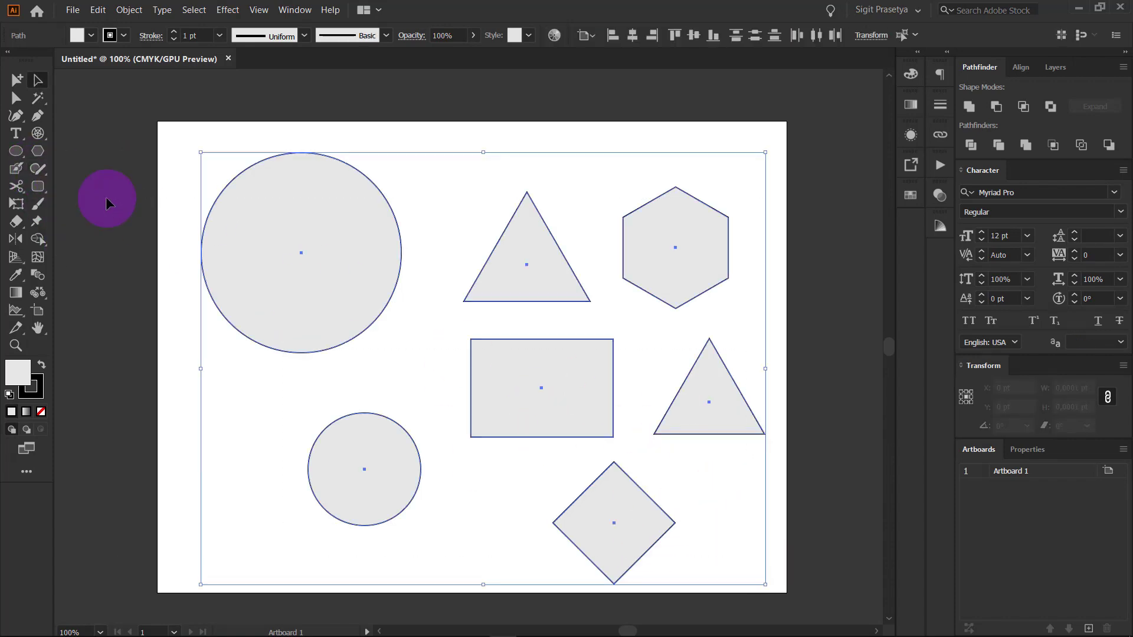
pyautogui.press('Delete')
# Step: Draw a closed rounded letter K outline about 213 pt wide and 272 pt high with the Pencil tool
pyautogui.click(43, 171)
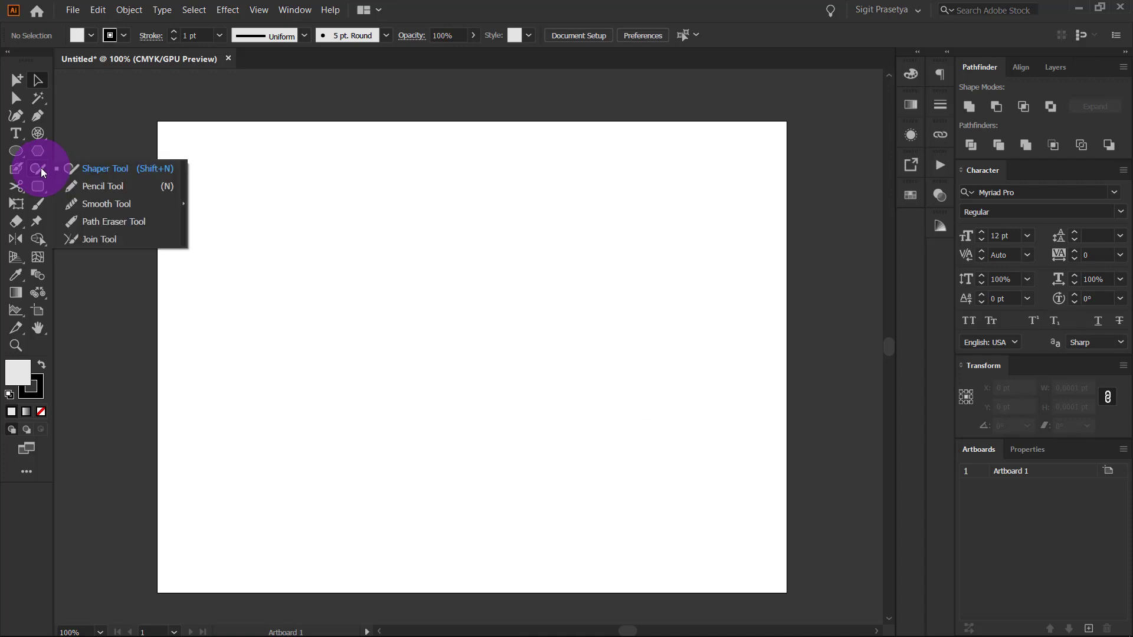
pyautogui.click(79, 187)
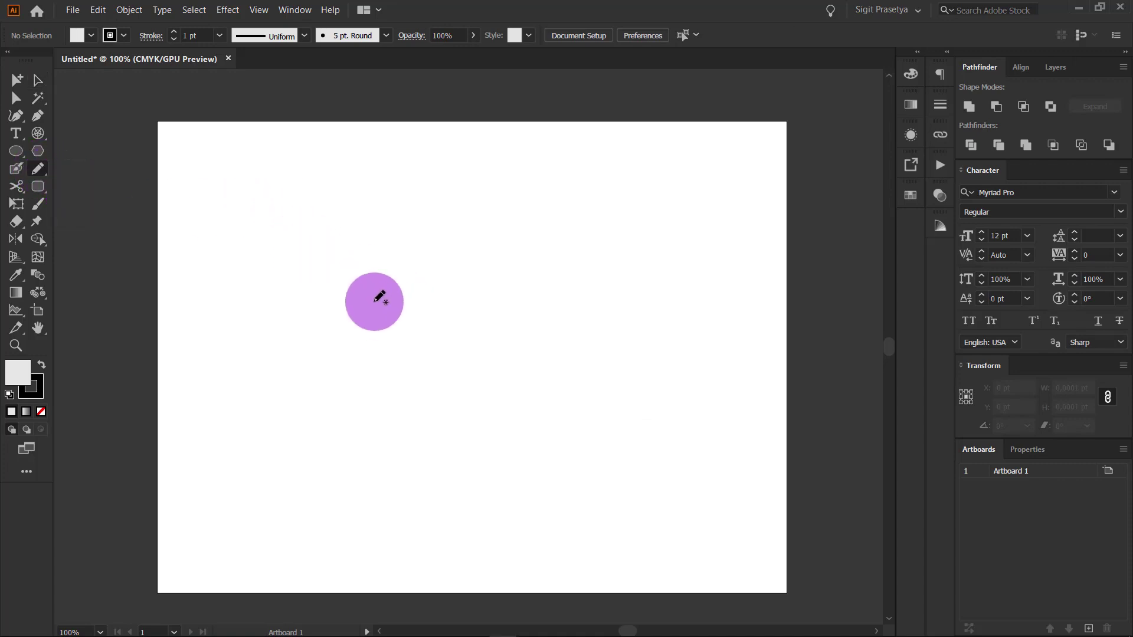
pyautogui.hotkey('ctrl', '+')
pyautogui.hotkey('ctrl', '-')
pyautogui.moveTo(438, 251)
pyautogui.mouseDown()
pyautogui.moveTo(457, 450)
pyautogui.moveTo(488, 370)
pyautogui.moveTo(562, 442)
pyautogui.moveTo(567, 365)
pyautogui.moveTo(550, 335)
pyautogui.moveTo(559, 248)
pyautogui.moveTo(488, 311)
pyautogui.moveTo(475, 256)
pyautogui.moveTo(436, 248)
pyautogui.moveTo(468, 245)
pyautogui.mouseUp()
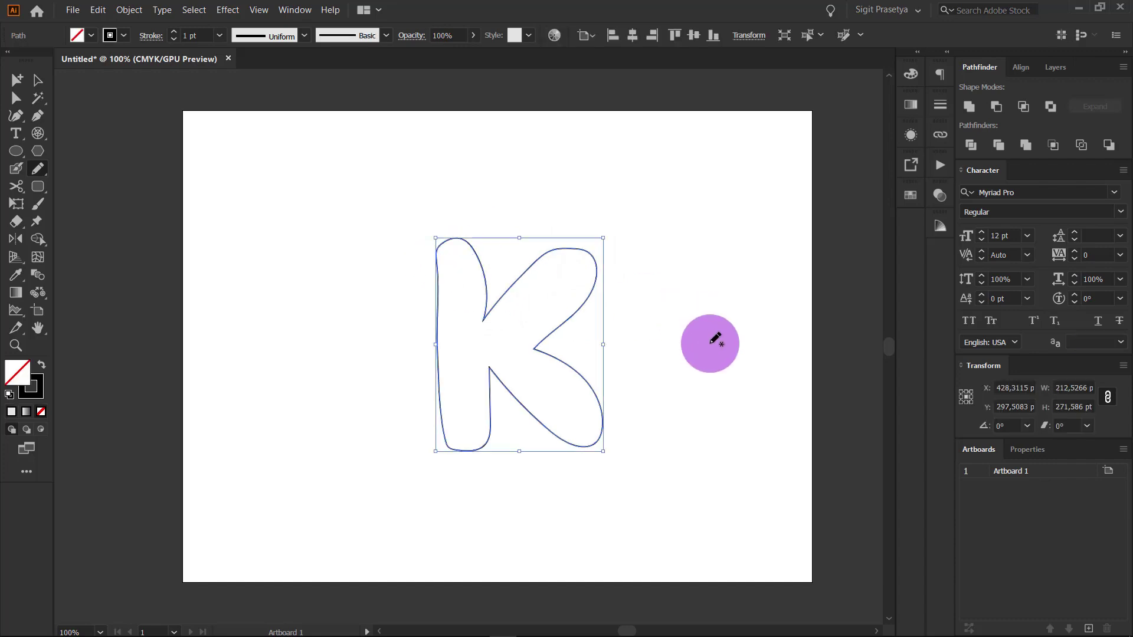
pyautogui.hotkey('ctrl', '+')
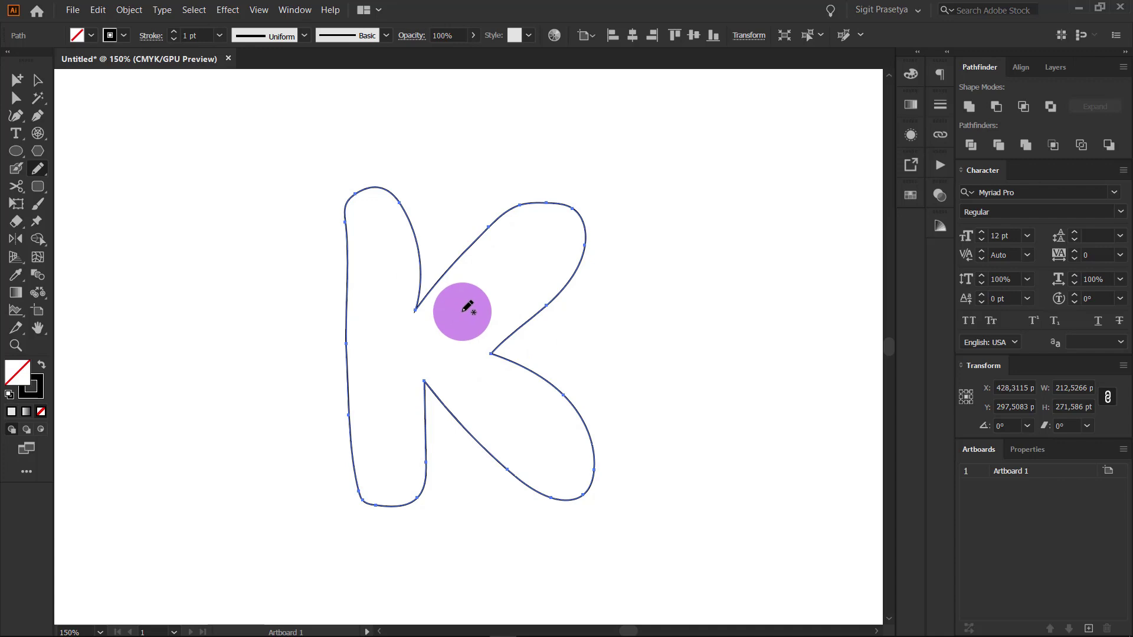
# Step: Smooth the K's upper arm and the top and left edge of its stem with the Smooth tool
pyautogui.click(37, 168)
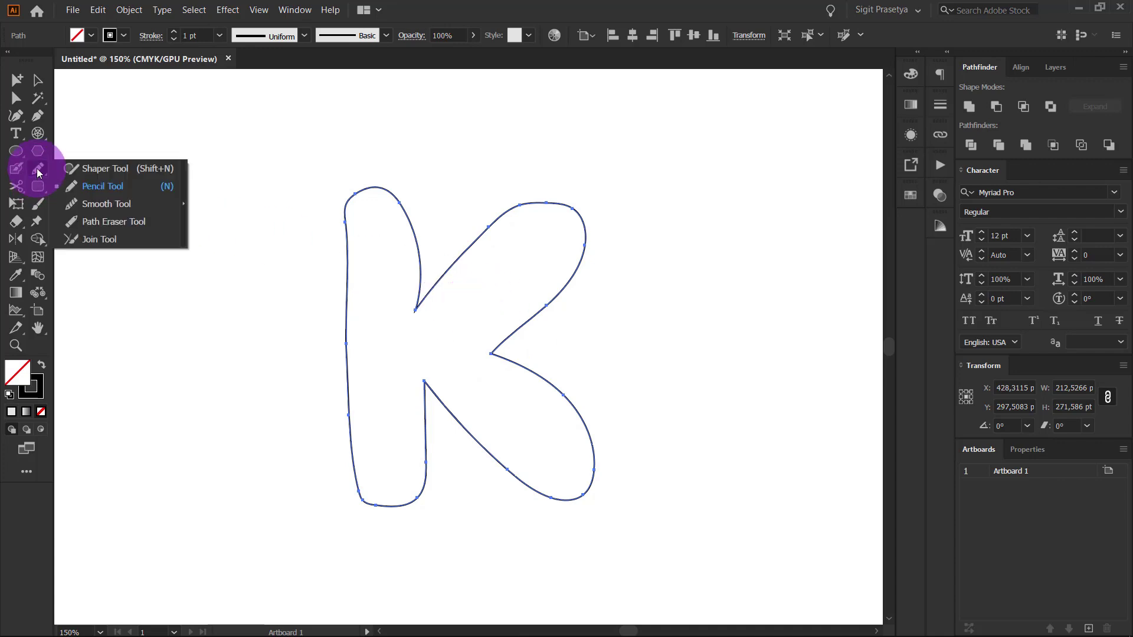
pyautogui.click(139, 209)
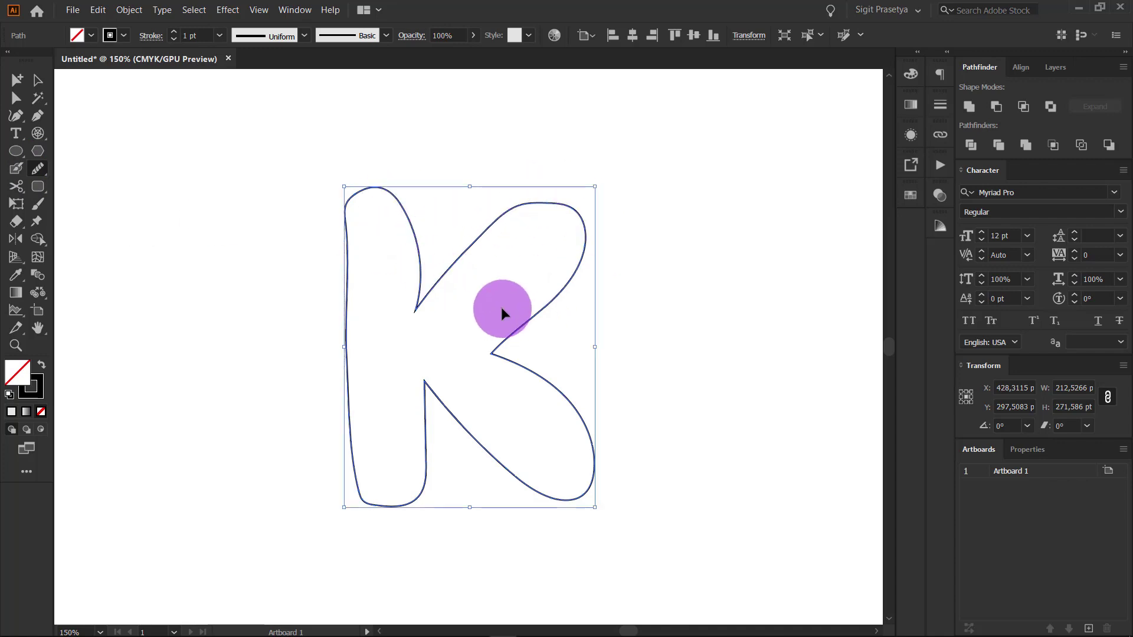
pyautogui.scroll(3, 517, 278)
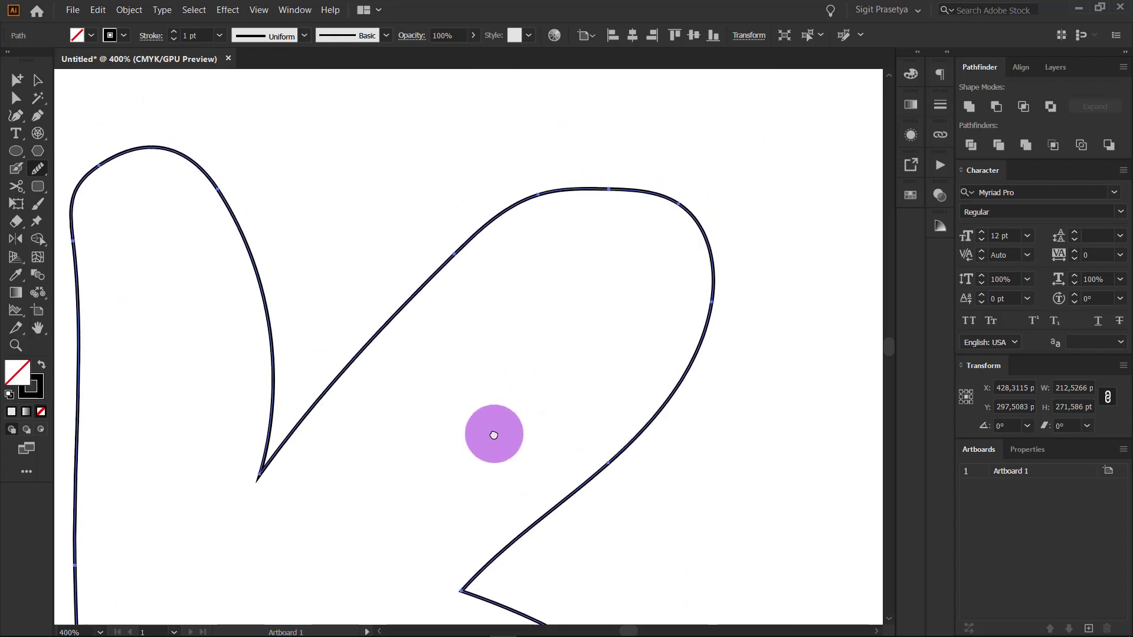
pyautogui.moveTo(615, 195)
pyautogui.mouseDown()
pyautogui.moveTo(523, 206)
pyautogui.moveTo(413, 287)
pyautogui.moveTo(588, 205)
pyautogui.moveTo(509, 213)
pyautogui.moveTo(476, 243)
pyautogui.moveTo(609, 194)
pyautogui.moveTo(527, 206)
pyautogui.moveTo(497, 236)
pyautogui.mouseUp()
pyautogui.moveTo(557, 200); pyautogui.dragTo(438, 276)
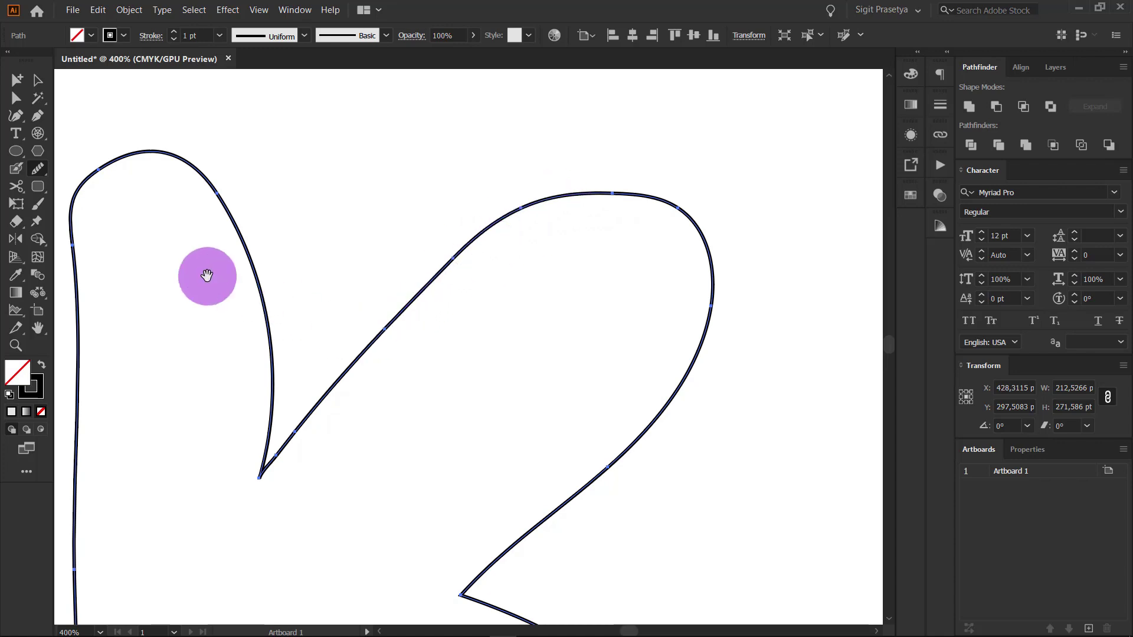
pyautogui.moveTo(207, 276); pyautogui.dragTo(386, 282)
pyautogui.moveTo(289, 183)
pyautogui.mouseDown()
pyautogui.moveTo(240, 253)
pyautogui.moveTo(260, 185)
pyautogui.moveTo(265, 390)
pyautogui.mouseUp()
# Step: Smooth the bottom-left corner of the K's stem
pyautogui.scroll(-3, 264, 390)
pyautogui.scroll(-2, 392, 366)
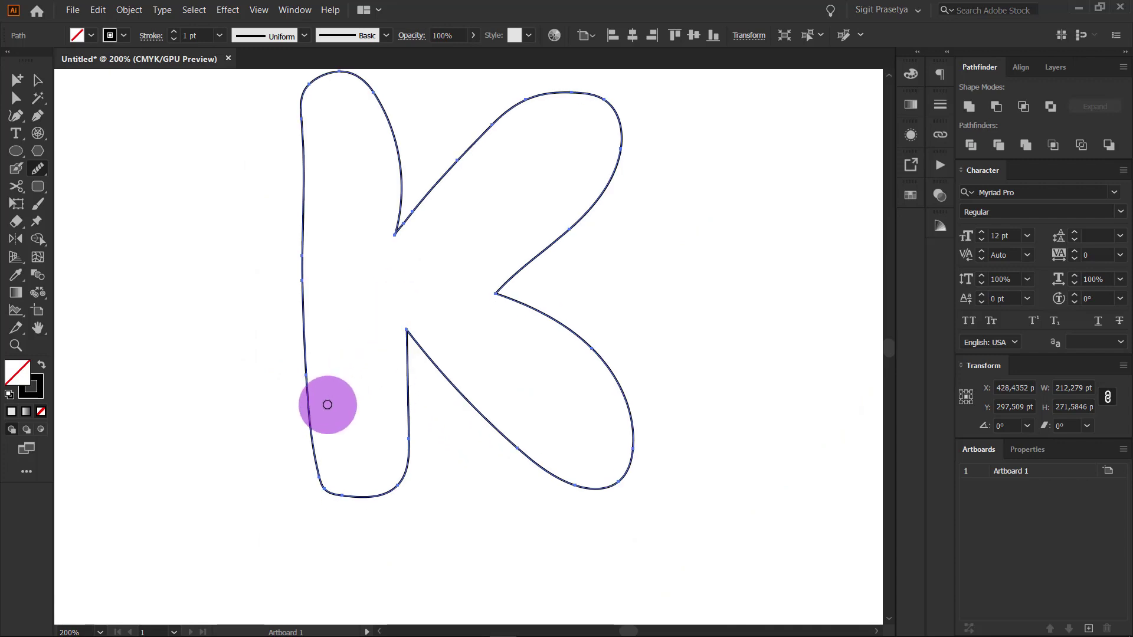
pyautogui.moveTo(311, 425)
pyautogui.mouseDown()
pyautogui.moveTo(327, 494)
pyautogui.moveTo(356, 495)
pyautogui.mouseUp()
pyautogui.moveTo(307, 440); pyautogui.dragTo(326, 501)
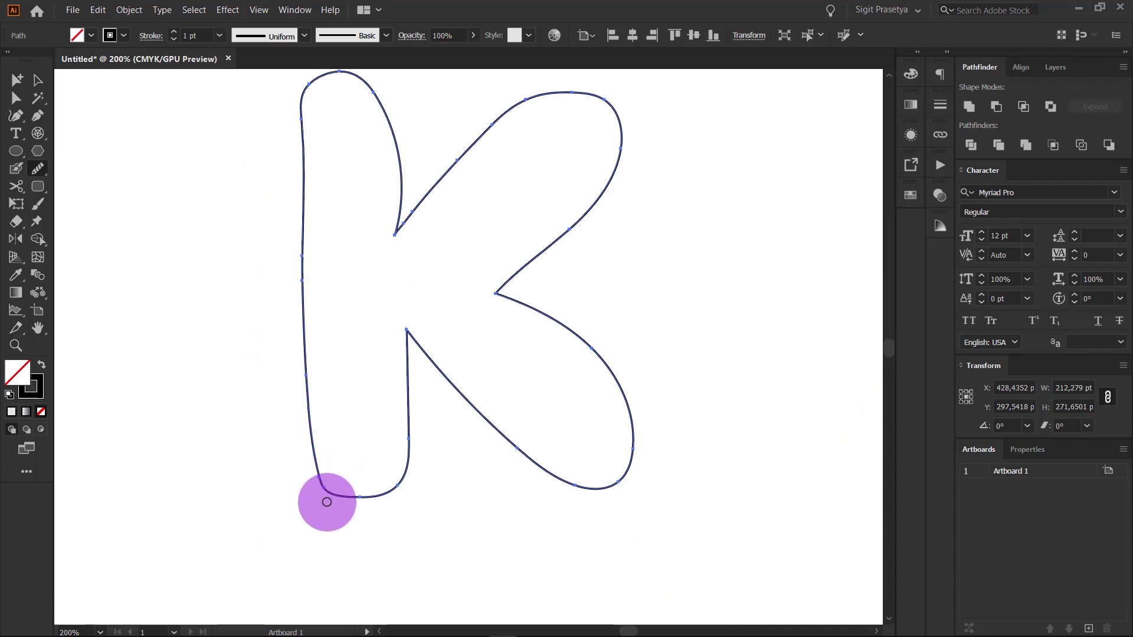
# Step: Smooth the bottom-right curve of the K's stem and go over the edge of its lower leg
pyautogui.scroll(3, 423, 482)
pyautogui.scroll(-5, 405, 461)
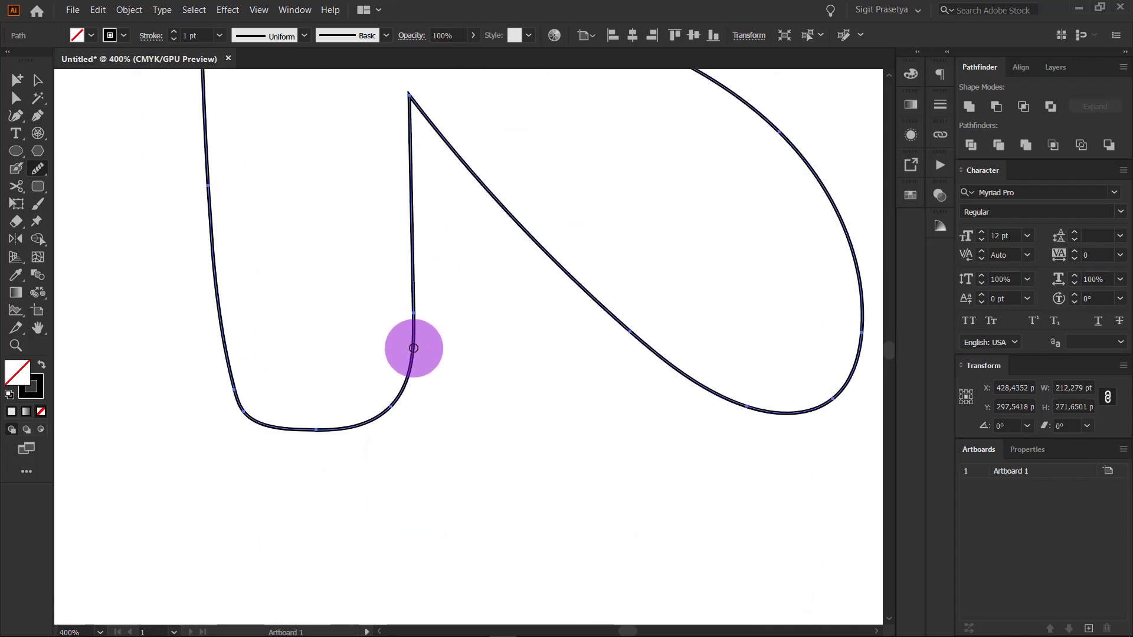
pyautogui.moveTo(412, 363)
pyautogui.mouseDown()
pyautogui.moveTo(389, 395)
pyautogui.moveTo(326, 419)
pyautogui.moveTo(397, 372)
pyautogui.mouseUp()
pyautogui.moveTo(613, 306); pyautogui.dragTo(613, 305)
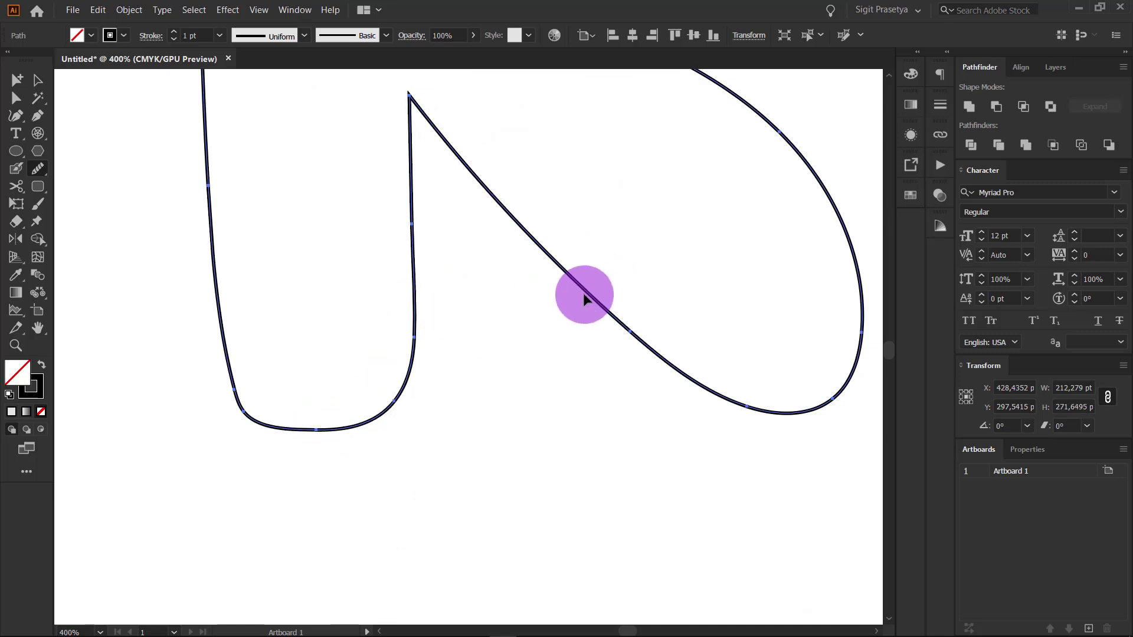
pyautogui.scroll(-3, 583, 292)
pyautogui.moveTo(441, 242)
pyautogui.mouseDown()
pyautogui.moveTo(405, 264)
pyautogui.moveTo(402, 291)
pyautogui.moveTo(409, 251)
pyautogui.moveTo(406, 296)
pyautogui.moveTo(419, 263)
pyautogui.mouseUp()
pyautogui.hotkey('ctrl', '-')
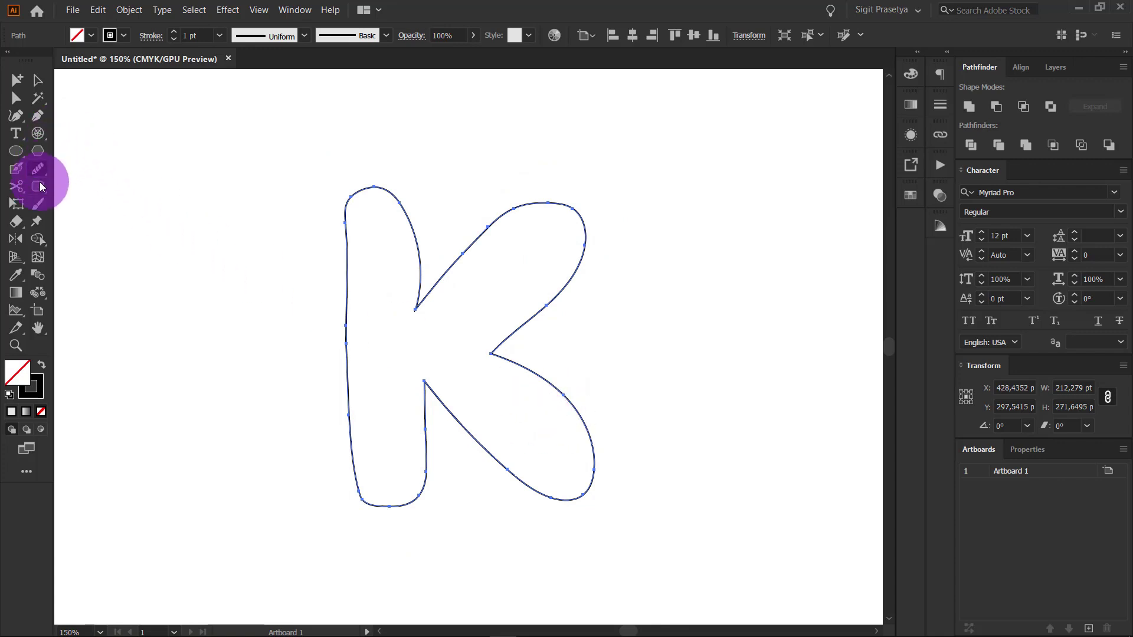
# Step: Try redrawing the K's lower leg shorter and cutting across the upper part of its stem with the Pencil tool
pyautogui.moveTo(37, 170); pyautogui.dragTo(69, 180)
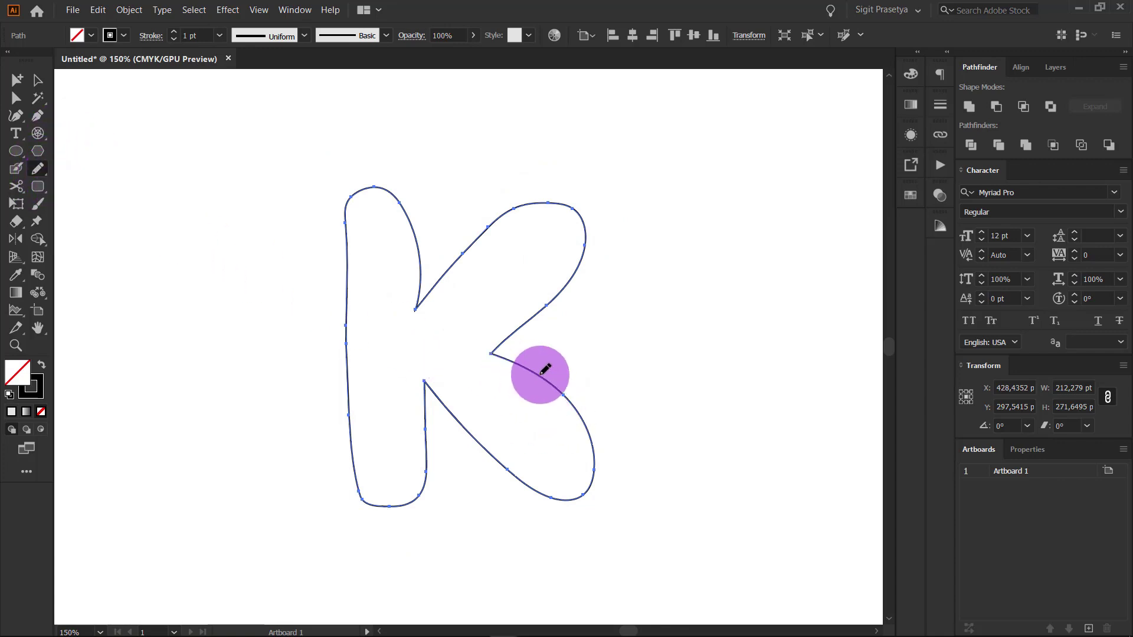
pyautogui.moveTo(542, 377)
pyautogui.mouseDown()
pyautogui.moveTo(503, 467)
pyautogui.moveTo(479, 442)
pyautogui.moveTo(529, 450)
pyautogui.moveTo(557, 404)
pyautogui.moveTo(532, 370)
pyautogui.mouseUp()
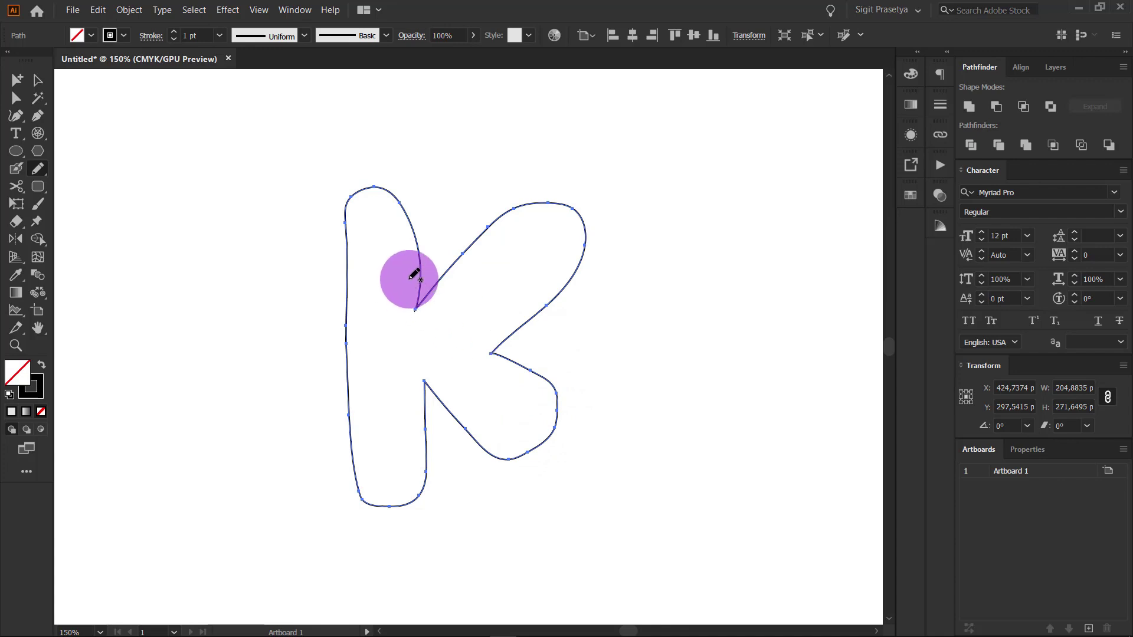
pyautogui.moveTo(419, 273)
pyautogui.mouseDown()
pyautogui.moveTo(399, 237)
pyautogui.moveTo(364, 258)
pyautogui.mouseUp()
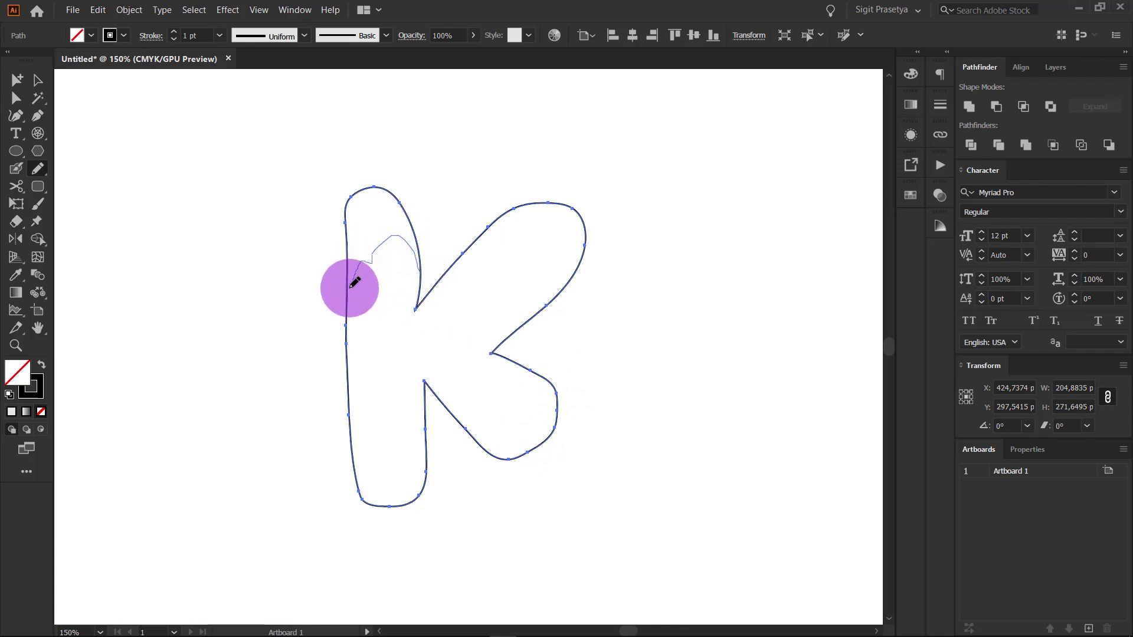
pyautogui.hotkey('ctrl', 'z')
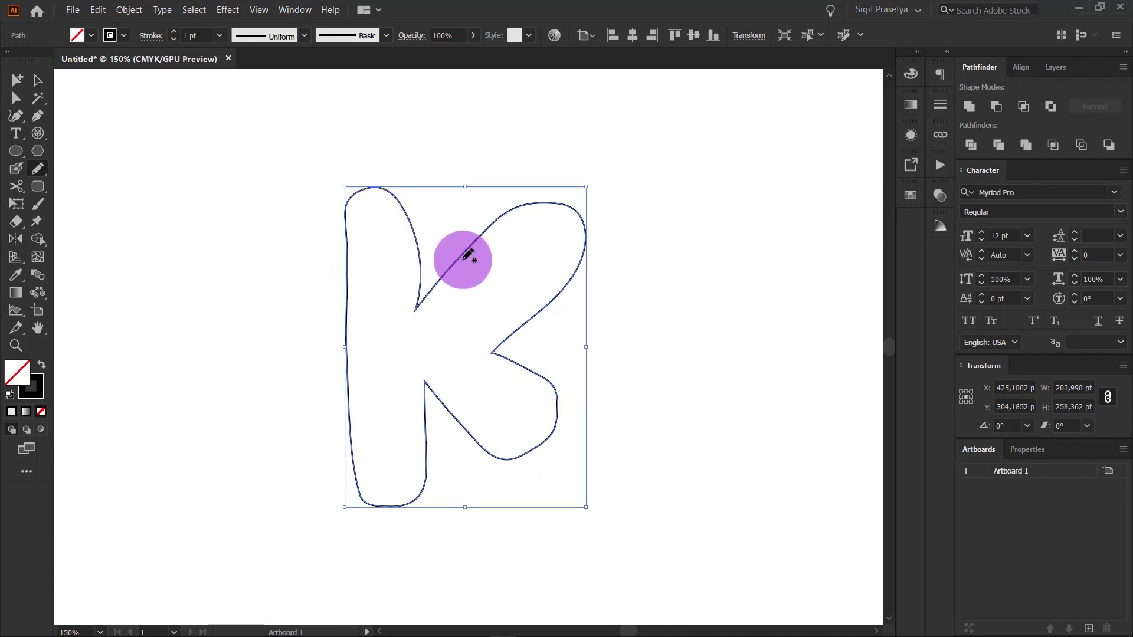
pyautogui.hotkey('ctrl', 'z')
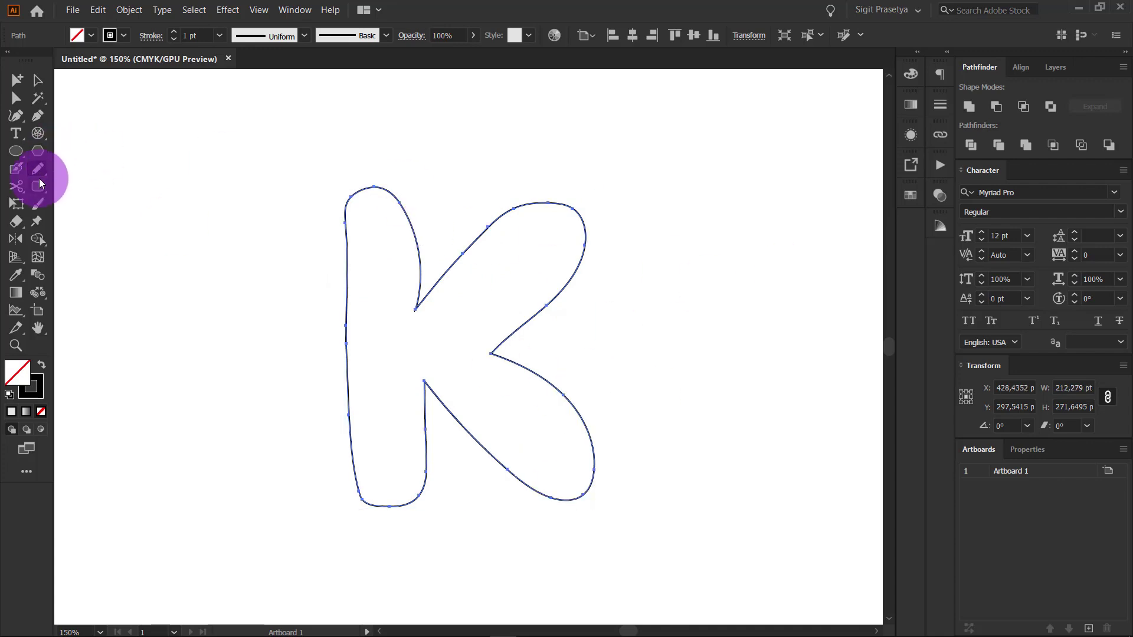
# Step: Try erasing parts of the K outline with the Path Eraser tool
pyautogui.click(39, 170)
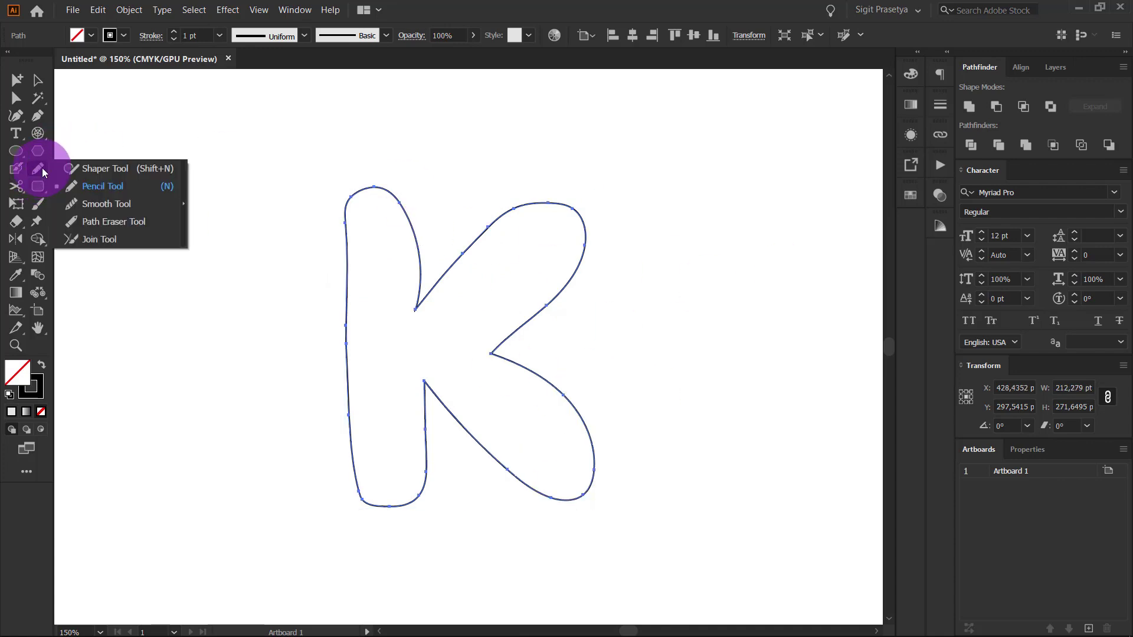
pyautogui.click(142, 224)
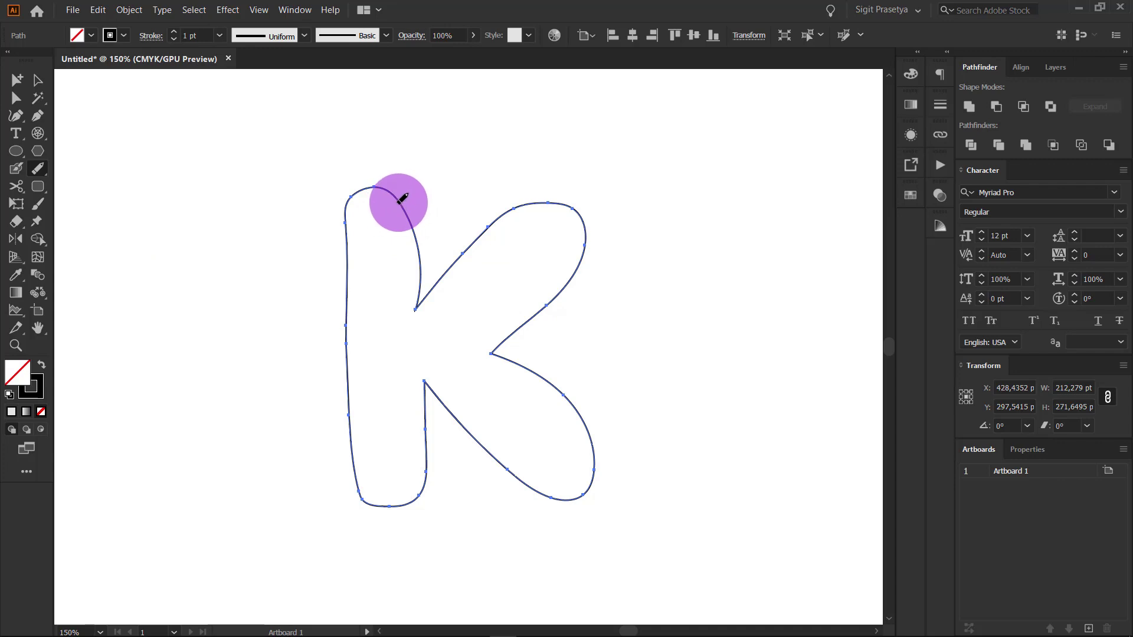
pyautogui.press('Delete')
pyautogui.hotkey('ctrl', 'z')
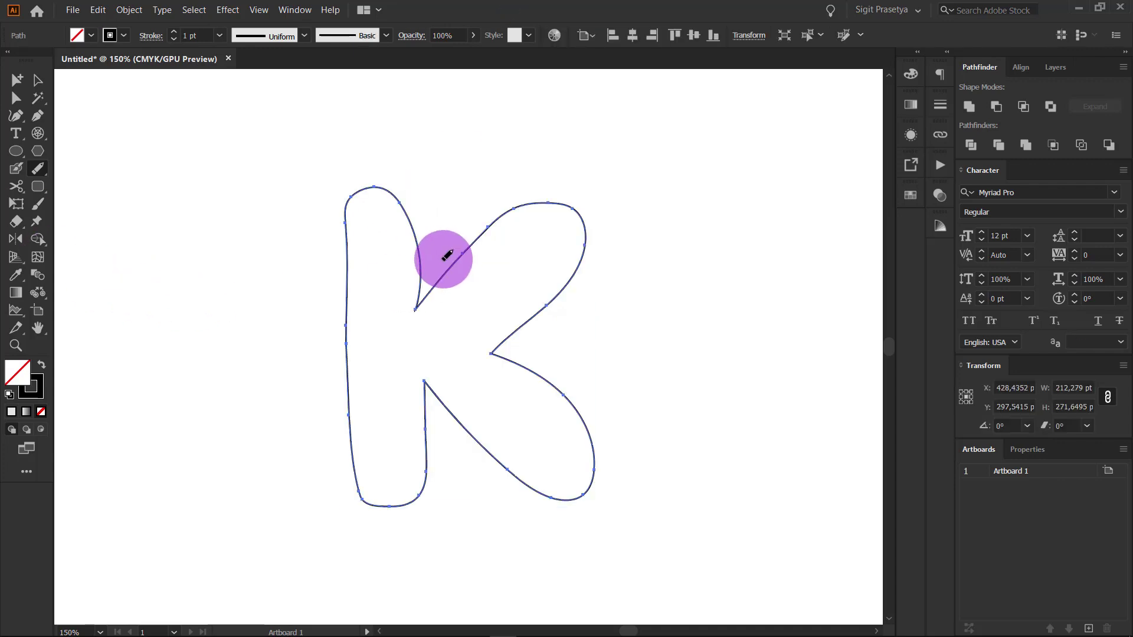
pyautogui.click(418, 240)
pyautogui.hotkey('ctrl', 'z')
# Step: Draw a 105 pt circle with a black fill and no stroke at the artboard's upper left, and place a copy to its right
pyautogui.hotkey('ctrl', '-')
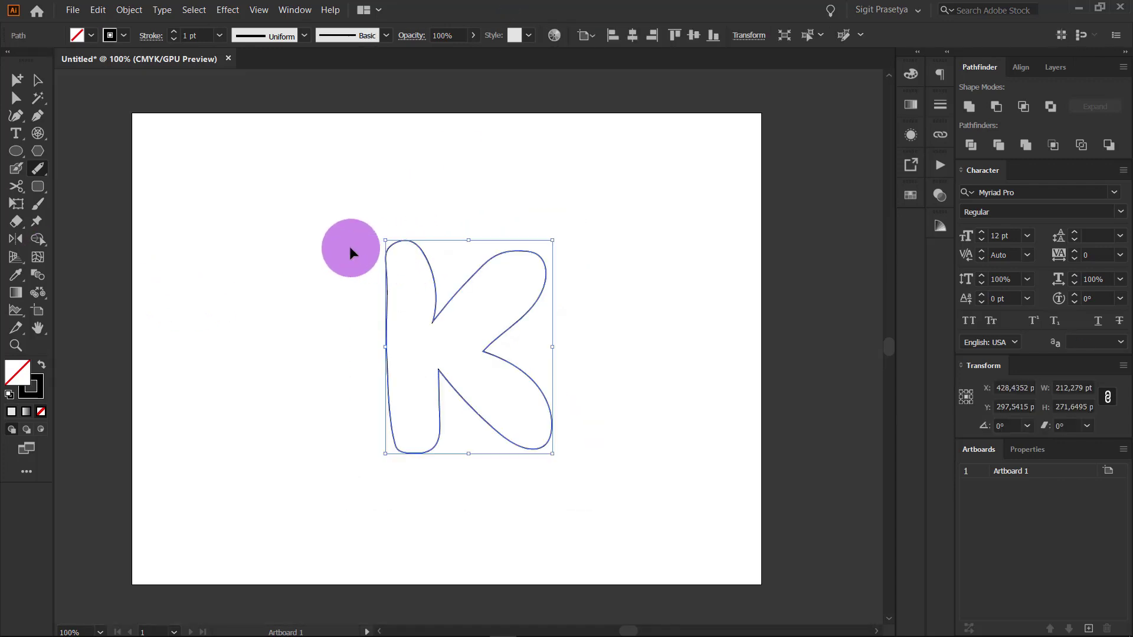
pyautogui.press('v')
pyautogui.click(15, 157)
pyautogui.moveTo(187, 179)
pyautogui.mouseDown()
pyautogui.moveTo(263, 254)
pyautogui.moveTo(268, 239)
pyautogui.moveTo(358, 239)
pyautogui.mouseUp()
pyautogui.hotkey('shift', 'x')
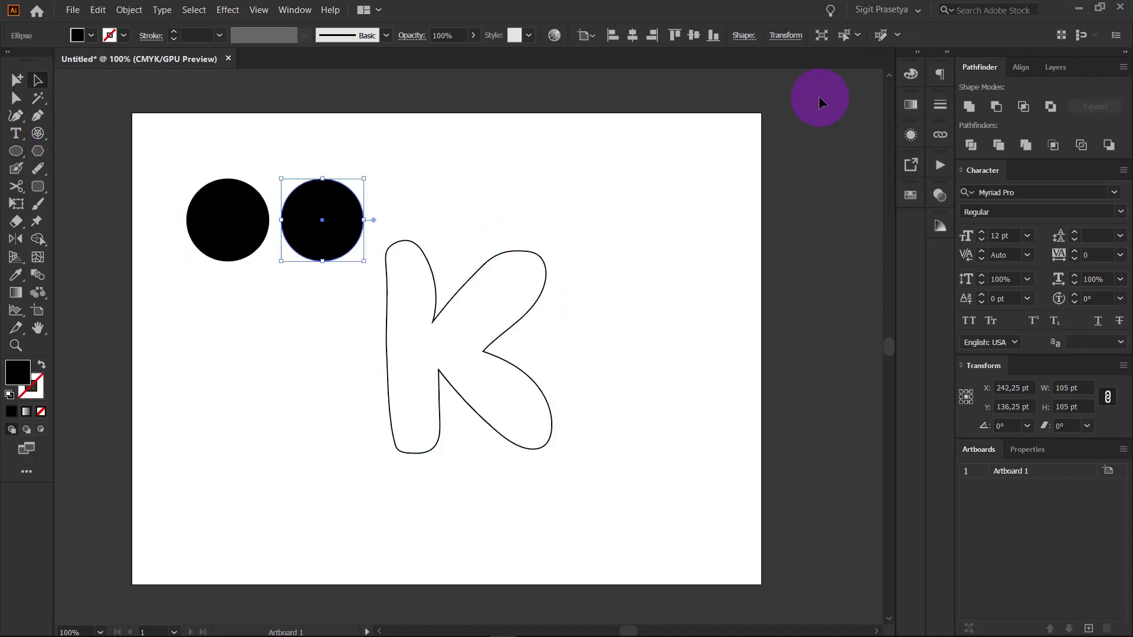
# Step: Fill the right-hand circle with a dark blue-violet from the color spectrum
pyautogui.click(911, 106)
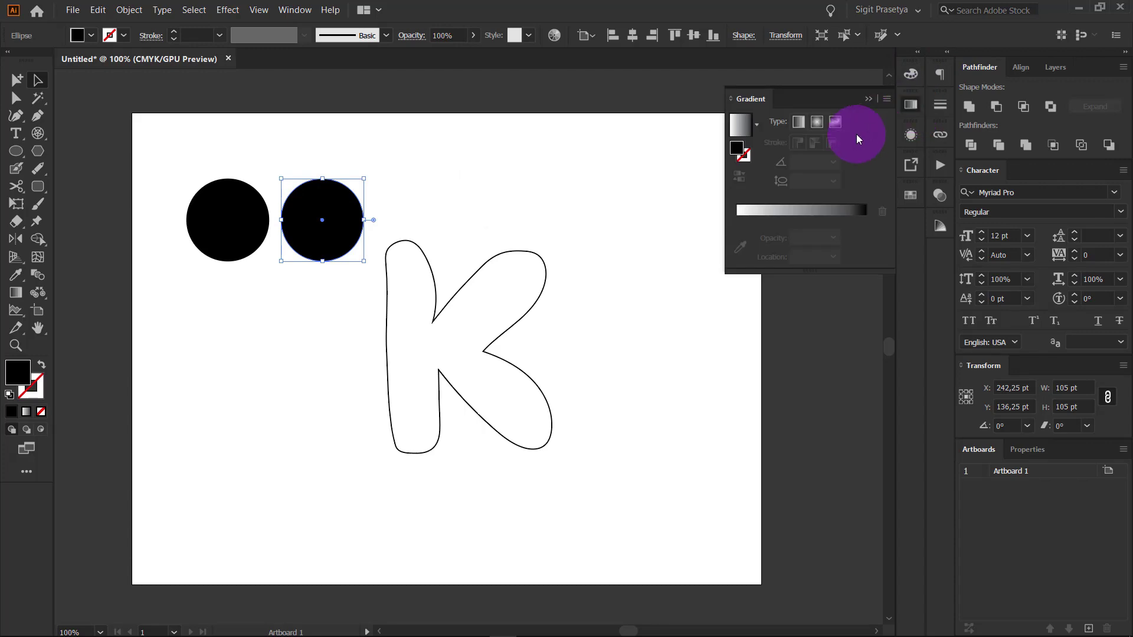
pyautogui.click(912, 73)
pyautogui.click(840, 107)
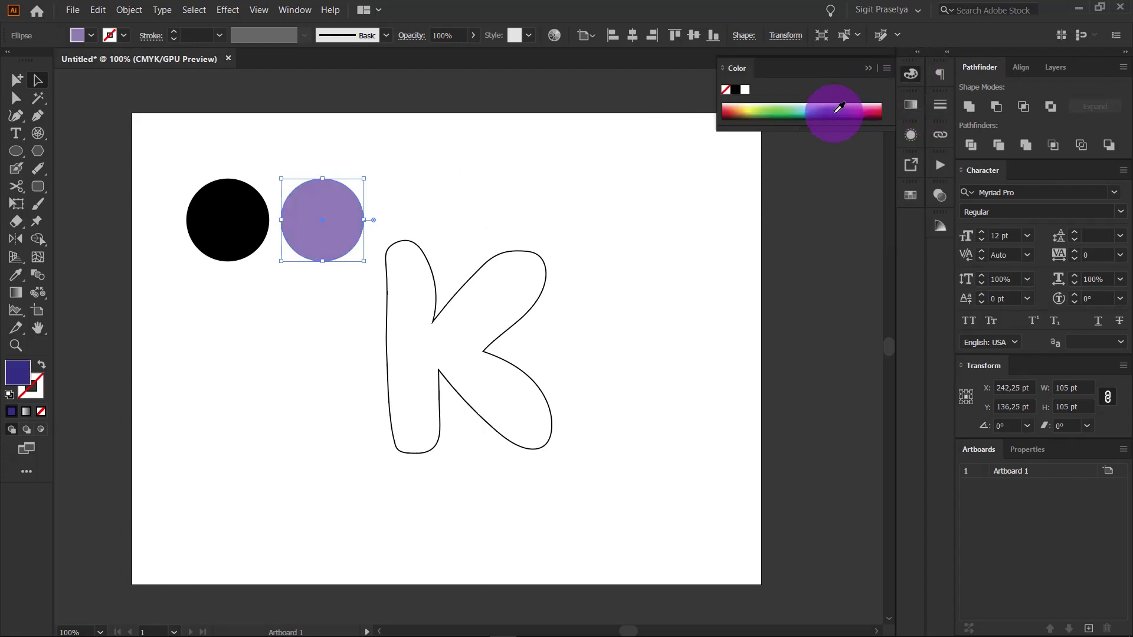
pyautogui.click(536, 145)
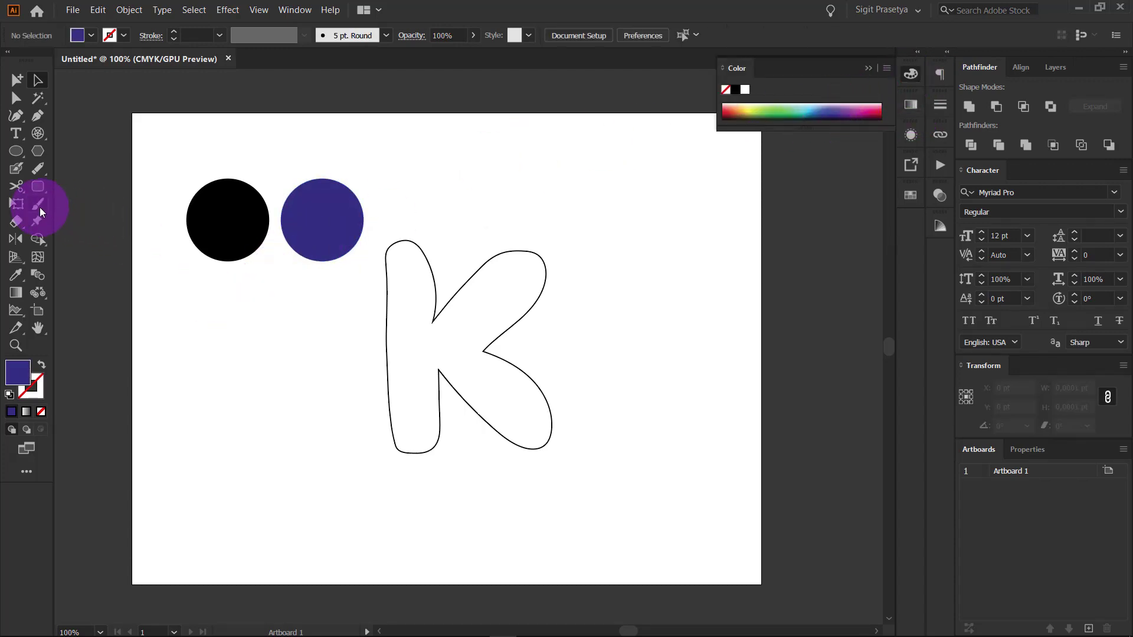
# Step: Erase the blue-violet circle with the Path Eraser tool
pyautogui.click(38, 165)
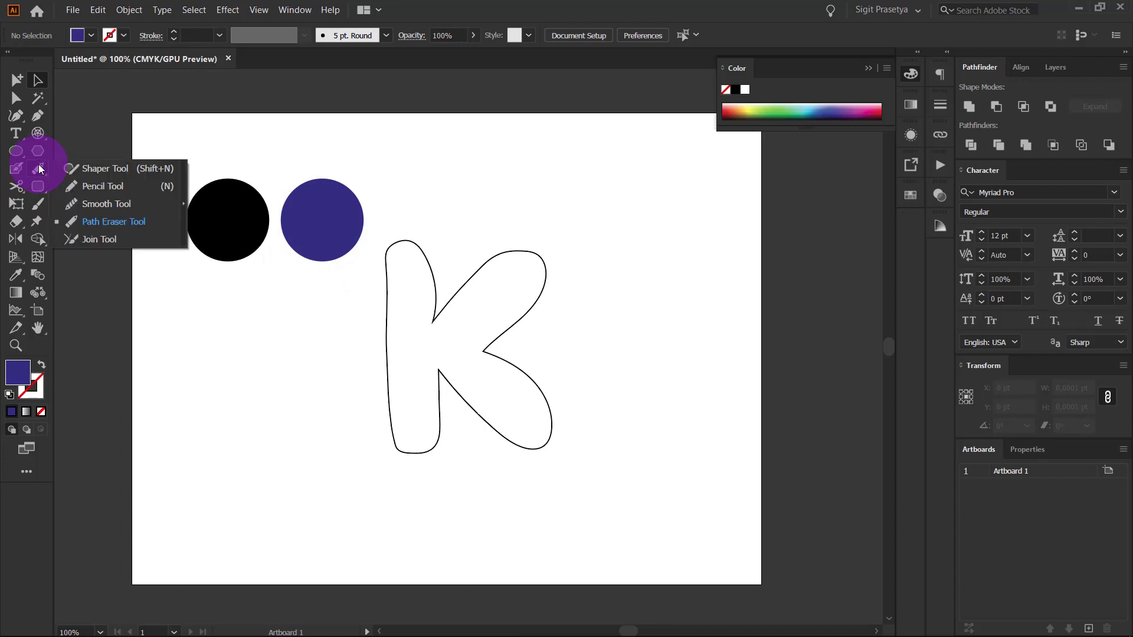
pyautogui.click(112, 223)
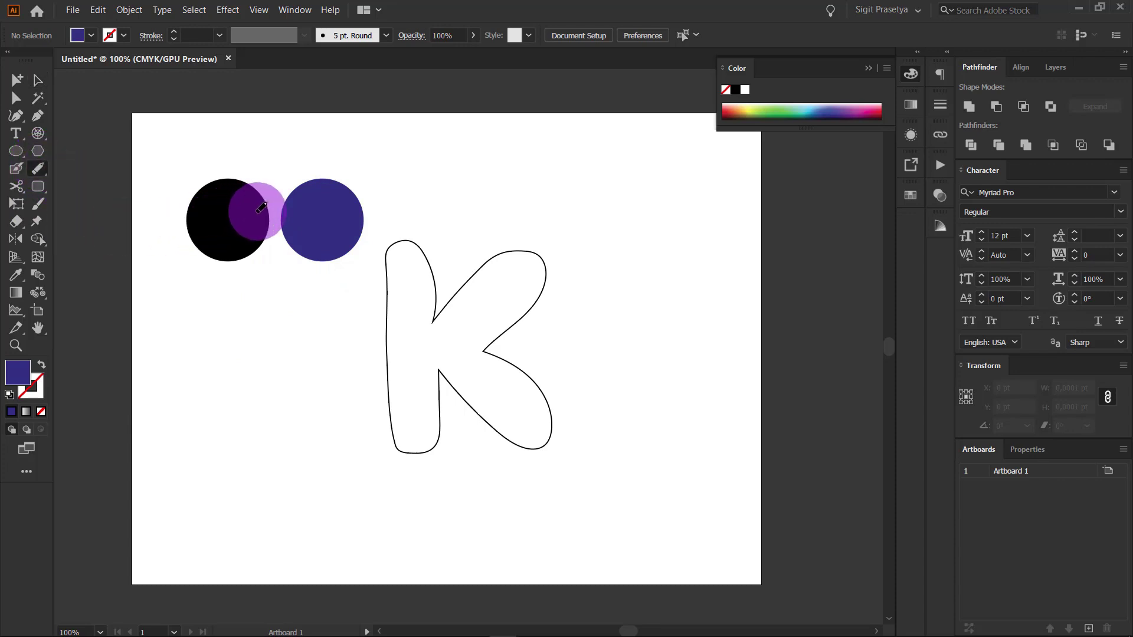
pyautogui.moveTo(263, 212); pyautogui.dragTo(33, 172)
pyautogui.press('a')
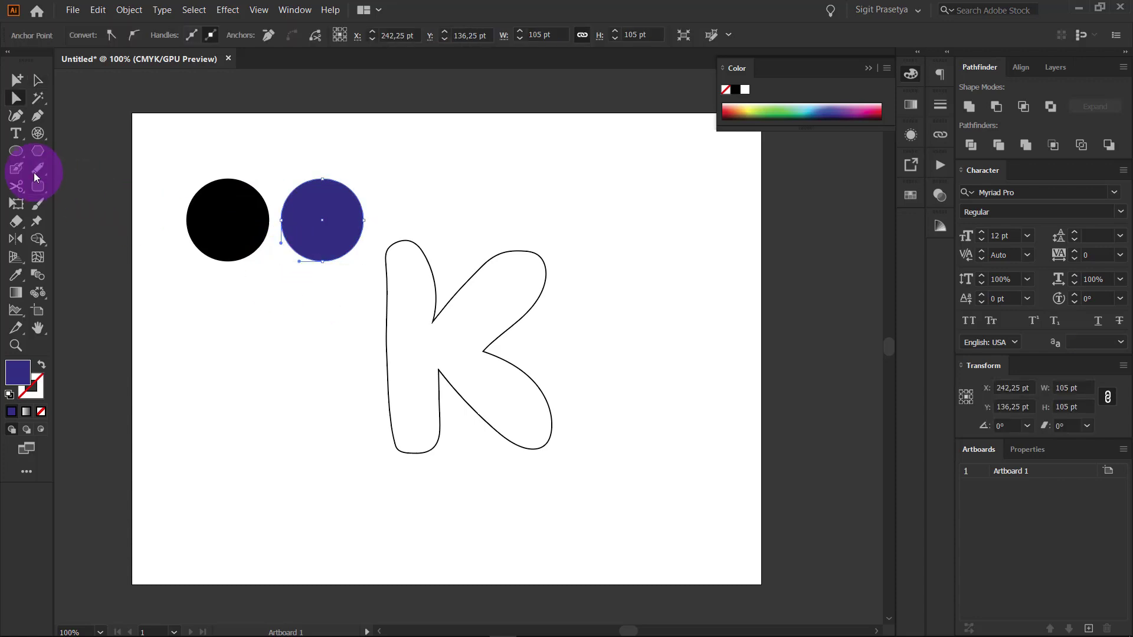
pyautogui.press('Delete')
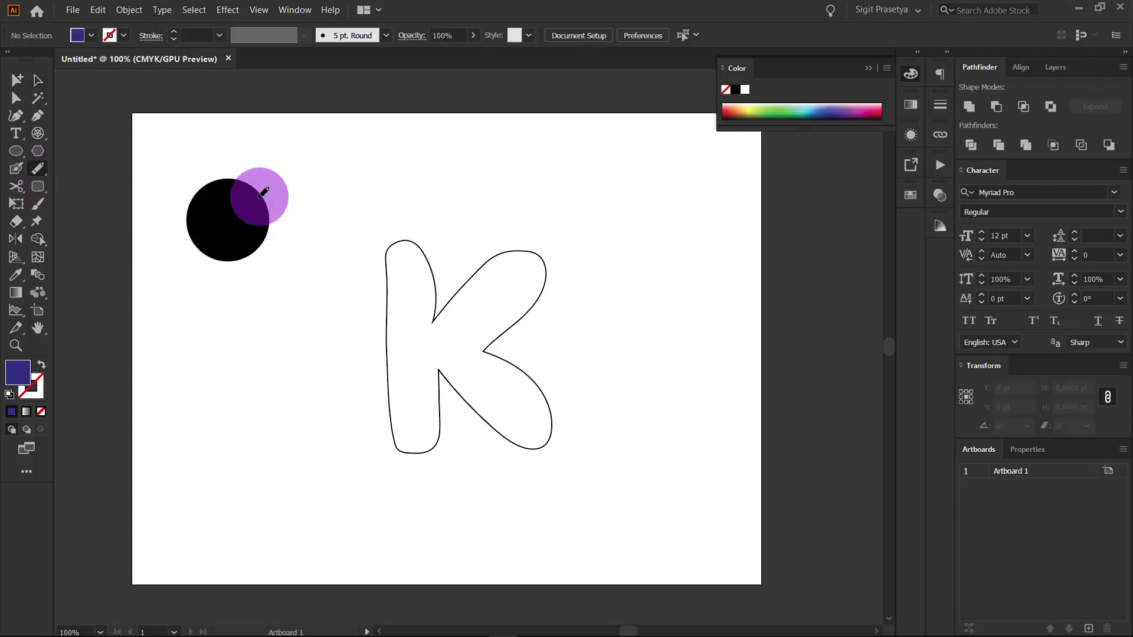
# Step: Erase the remaining black circle with the Path Eraser tool
pyautogui.click(258, 216)
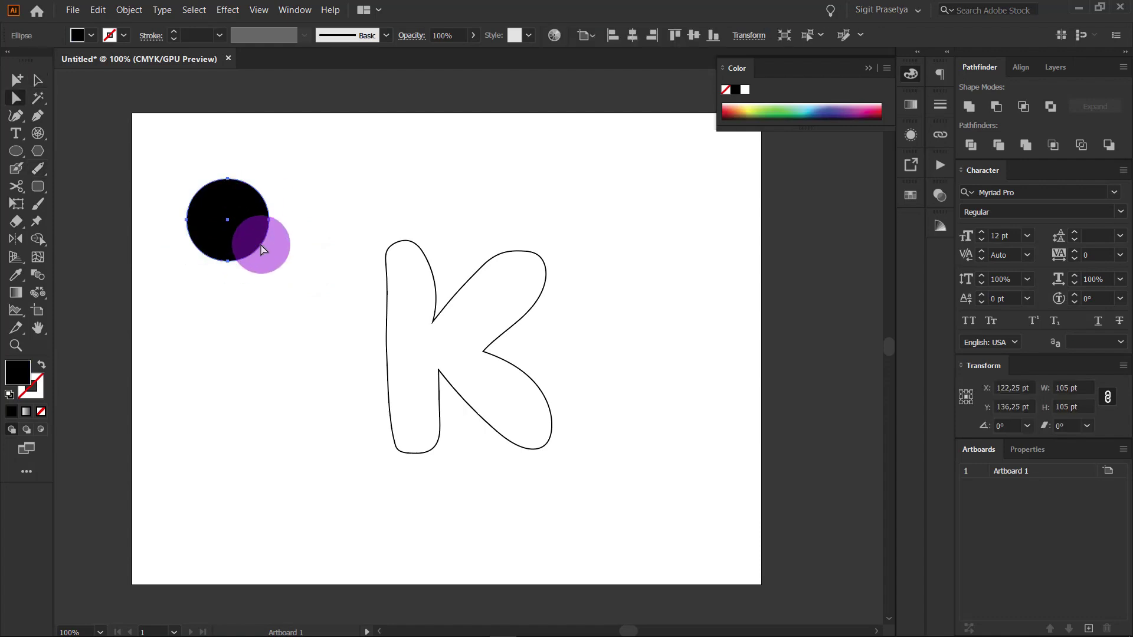
pyautogui.hotkey('ctrl', '+')
pyautogui.hotkey('ctrl', '+')
pyautogui.hotkey('ctrl', '+')
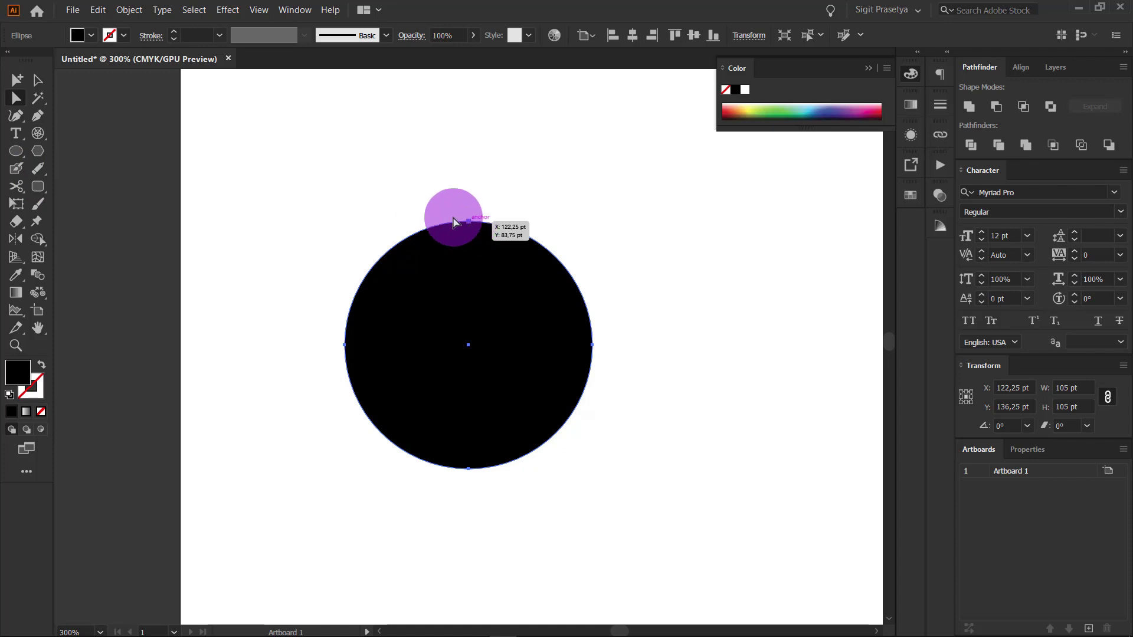
pyautogui.click(38, 169)
pyautogui.press('Delete')
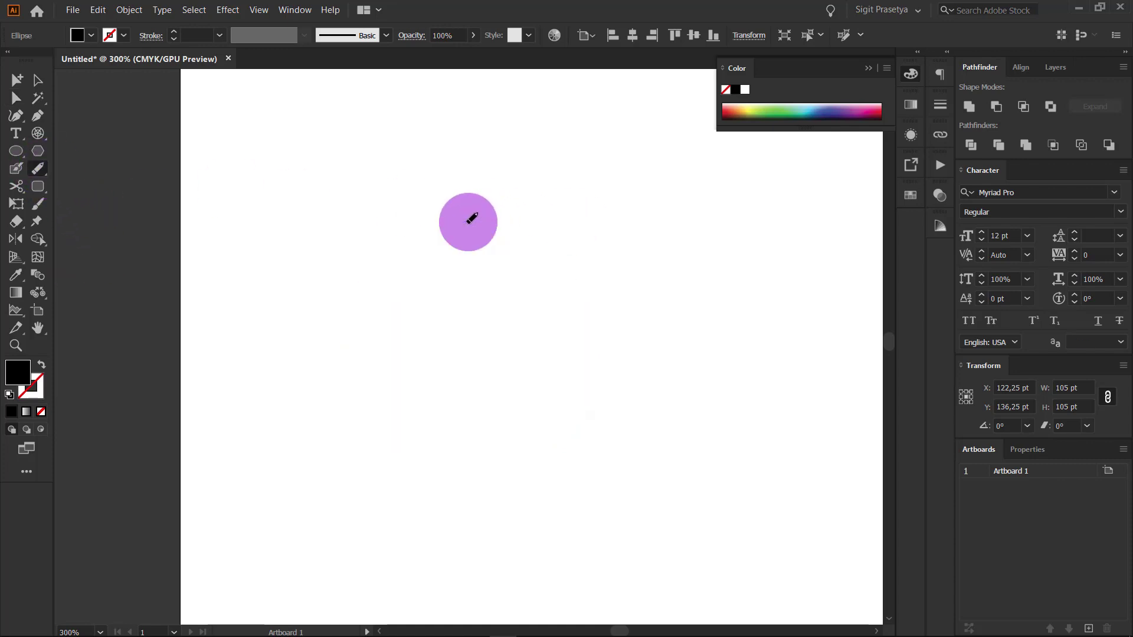
# Step: Delete the letter K outline from the artboard
pyautogui.hotkey('ctrl', '-')
pyautogui.hotkey('ctrl', '-')
pyautogui.hotkey('ctrl', '-')
pyautogui.press('a')
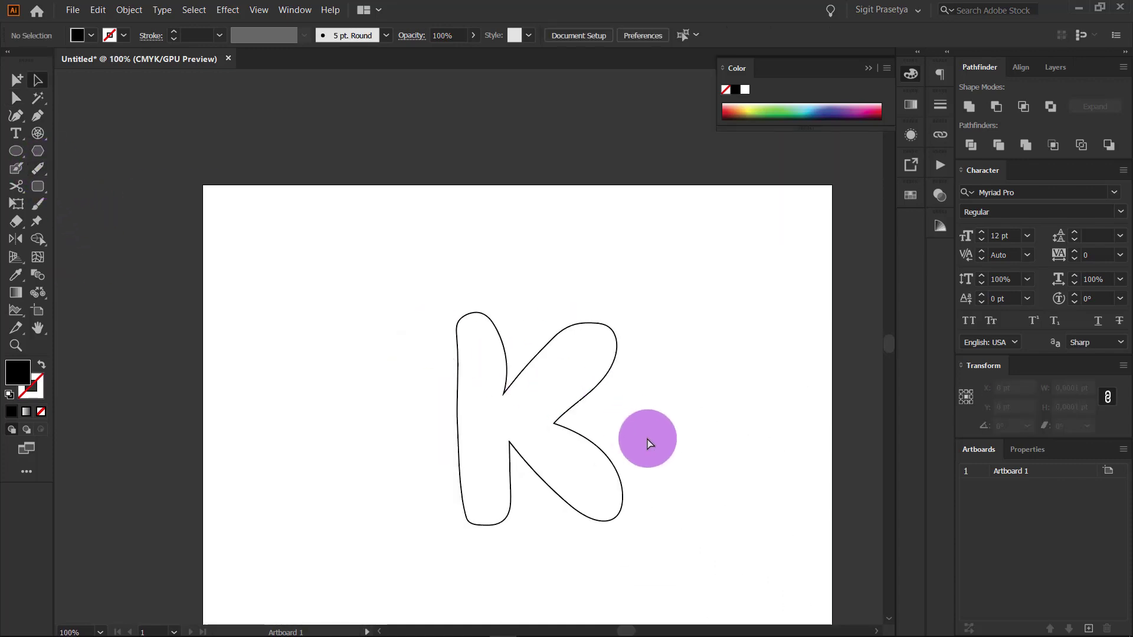
pyautogui.scroll(1, 583, 448)
pyautogui.click(38, 168)
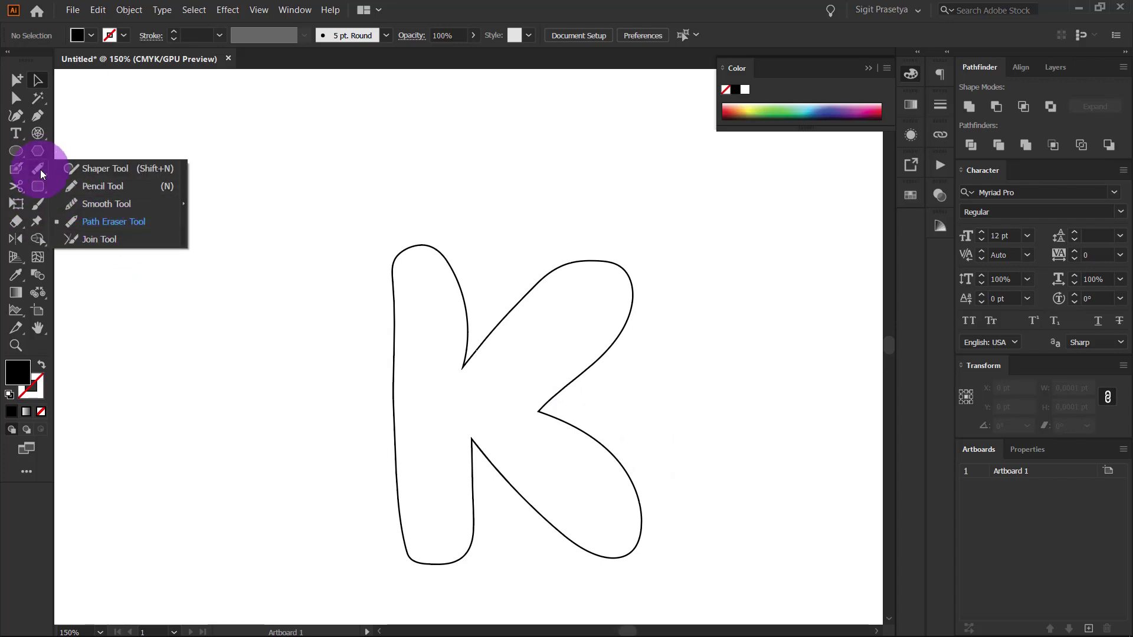
pyautogui.hotkey('ctrl', '-')
pyautogui.hotkey('ctrl', '-')
pyautogui.moveTo(396, 306); pyautogui.dragTo(642, 450)
pyautogui.press('Delete')
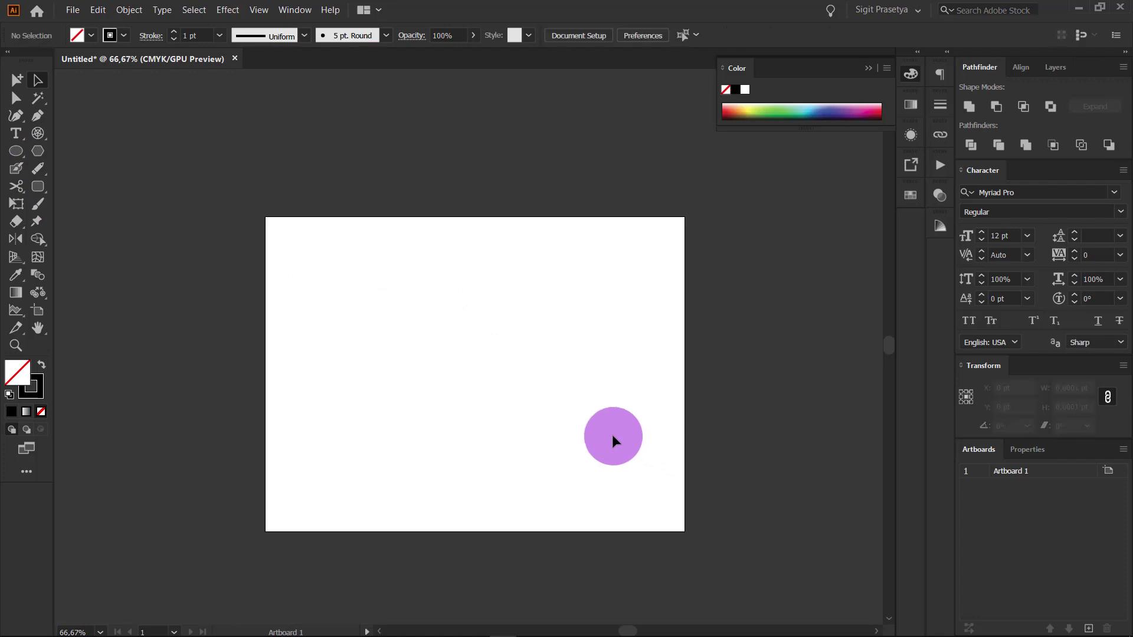
# Step: Collapse the Color panel and set the stroke weight to 8 pt
pyautogui.hotkey('ctrl', '+')
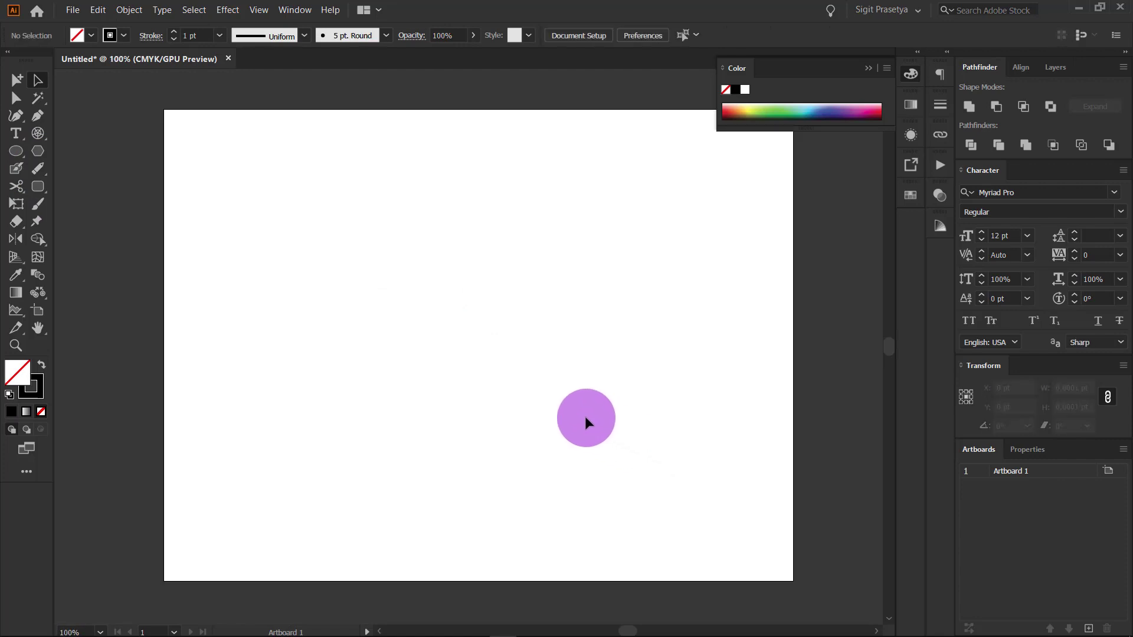
pyautogui.click(919, 73)
pyautogui.hotkey('ctrl', '+')
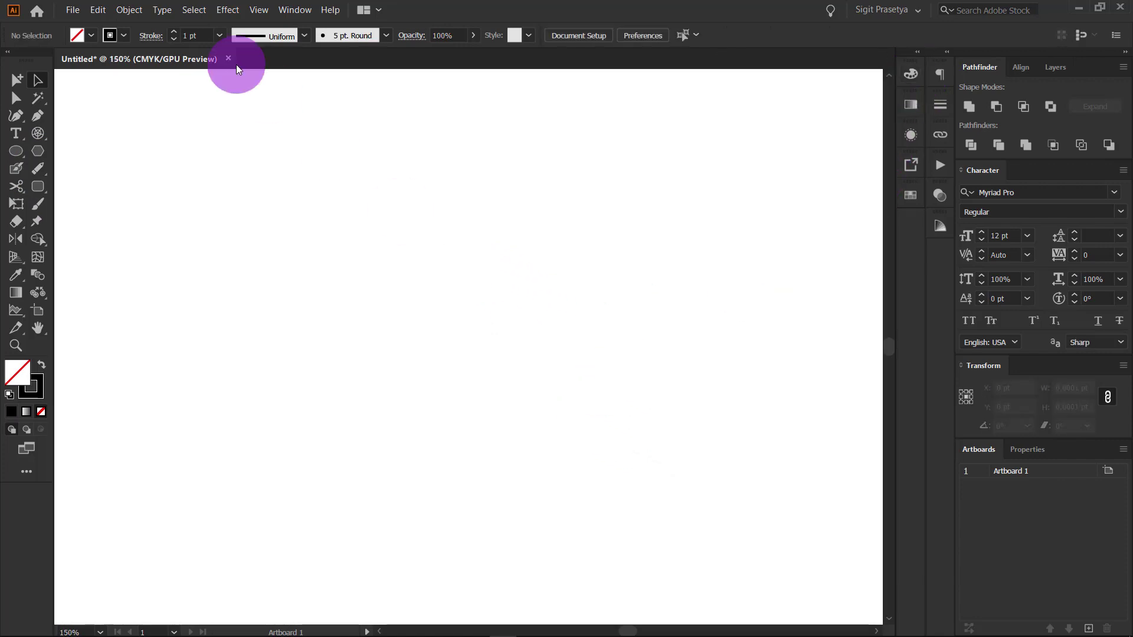
pyautogui.hotkey('ctrl', '-')
pyautogui.click(219, 36)
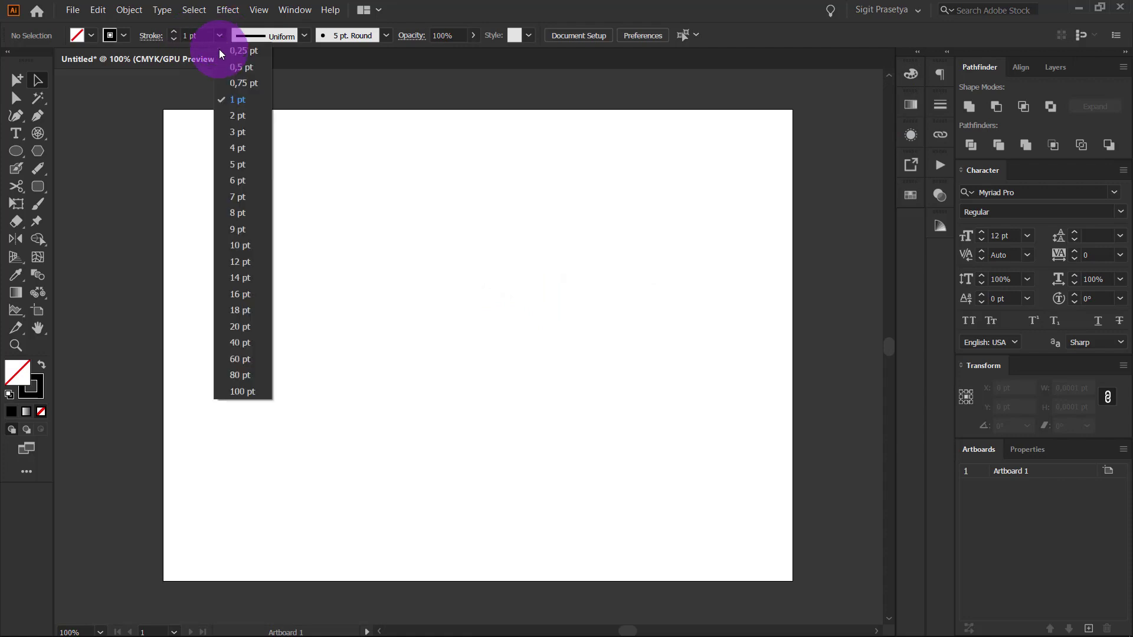
pyautogui.click(238, 221)
# Step: Draw three separate straight lines with the Pen tool that cross into a triangle with overshooting ends, about 206 by 179 pt overall
pyautogui.hotkey('ctrl', '+')
pyautogui.press('p')
pyautogui.click(322, 393)
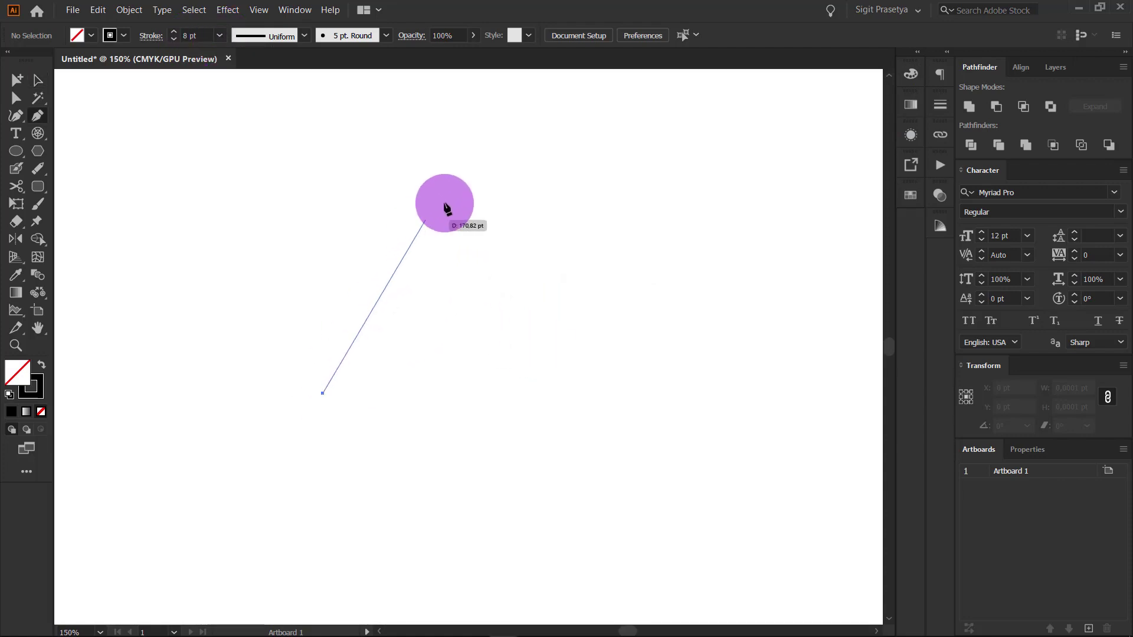
pyautogui.click(451, 198)
pyautogui.press('Escape')
pyautogui.click(409, 191)
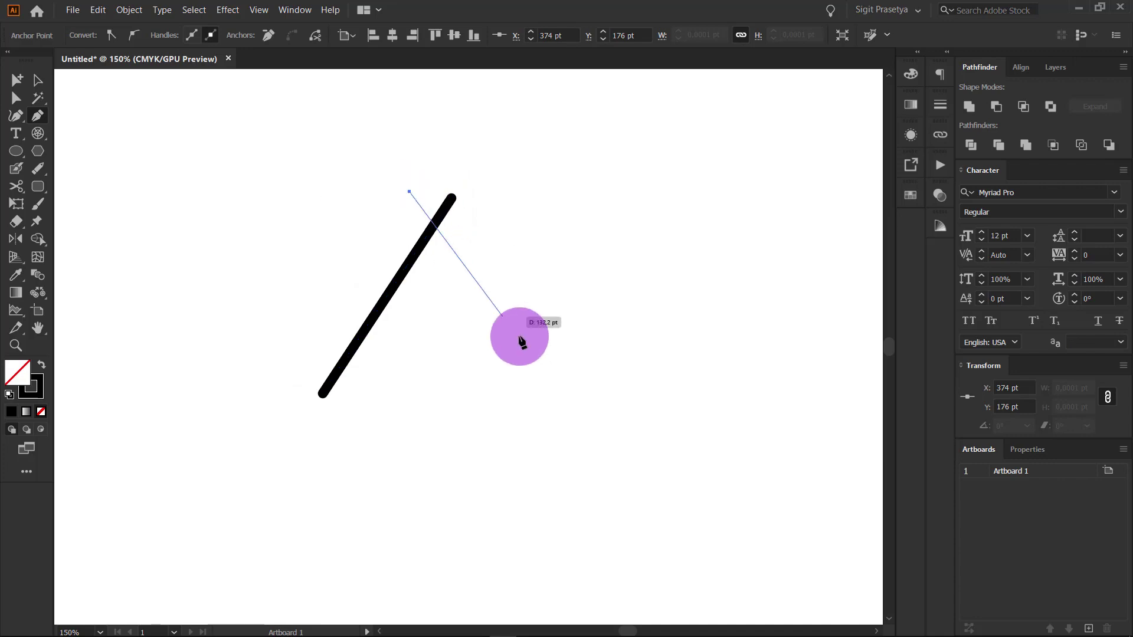
pyautogui.click(546, 370)
pyautogui.press('Escape')
pyautogui.click(311, 361)
pyautogui.click(543, 340)
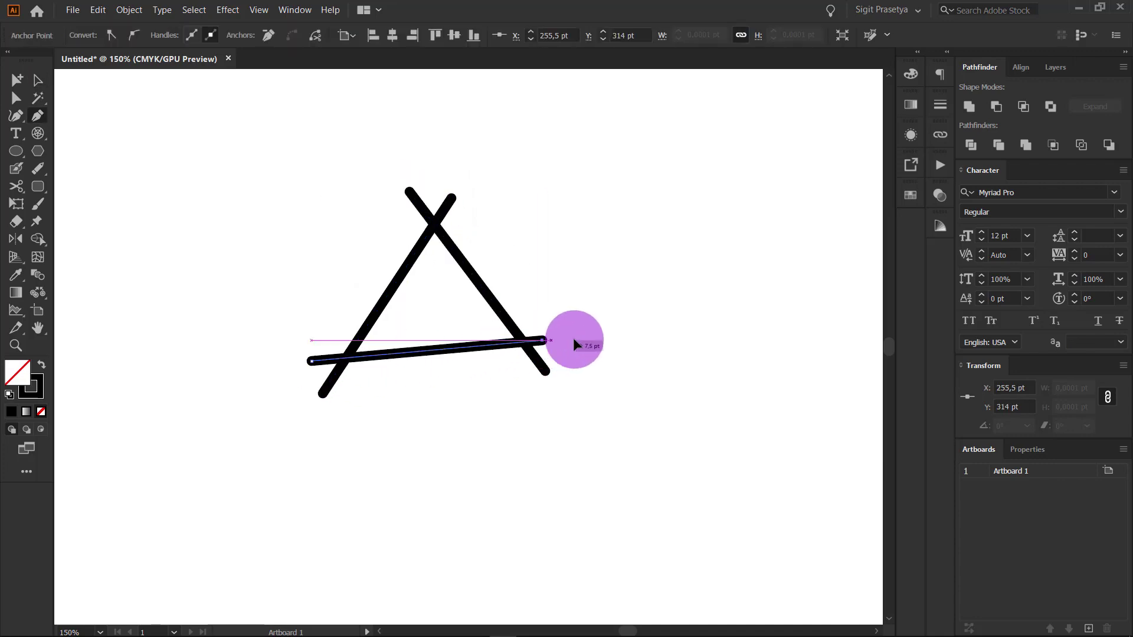
pyautogui.press('v')
# Step: Trim and join the overlapping line ends at the triangle's lower-right and top corners with the Join tool
pyautogui.hotkey('ctrl', 'a')
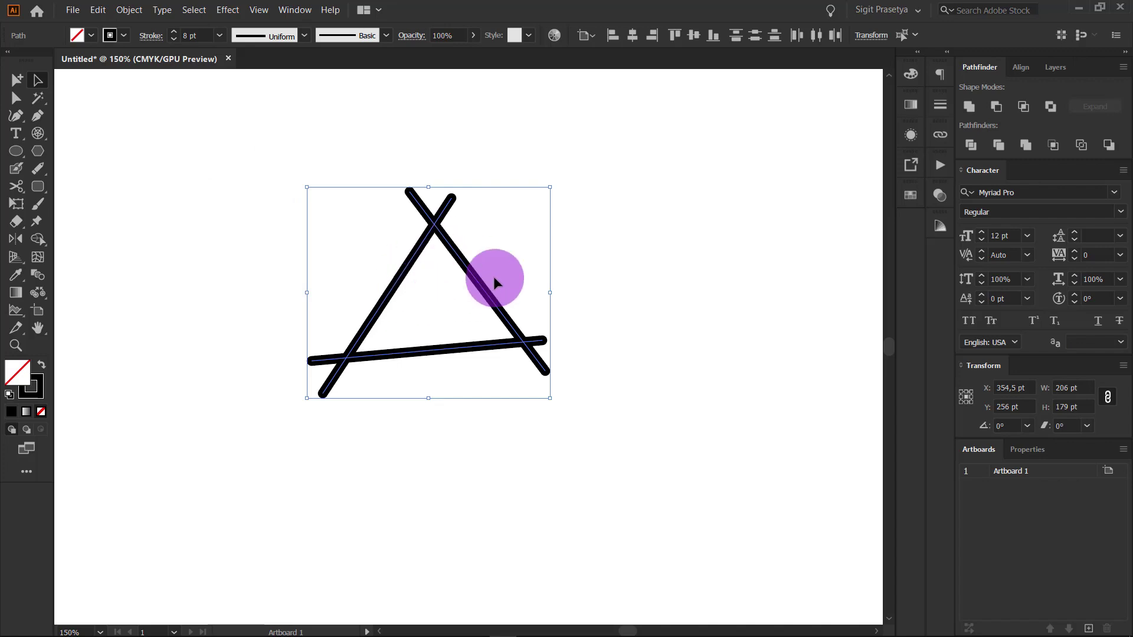
pyautogui.click(725, 305)
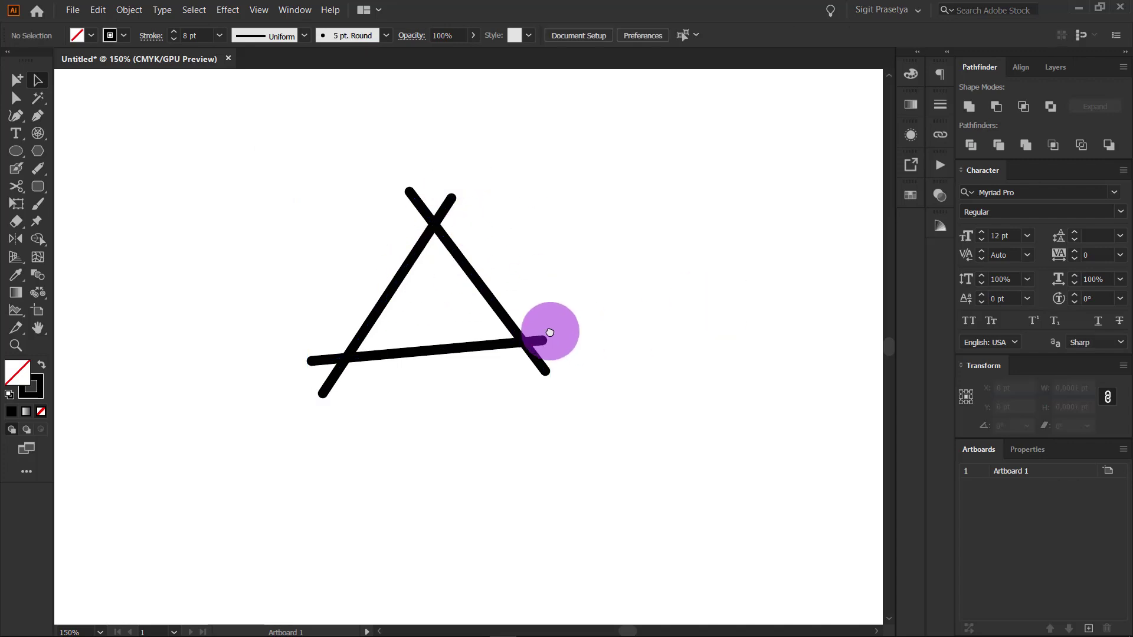
pyautogui.moveTo(550, 332); pyautogui.dragTo(564, 342)
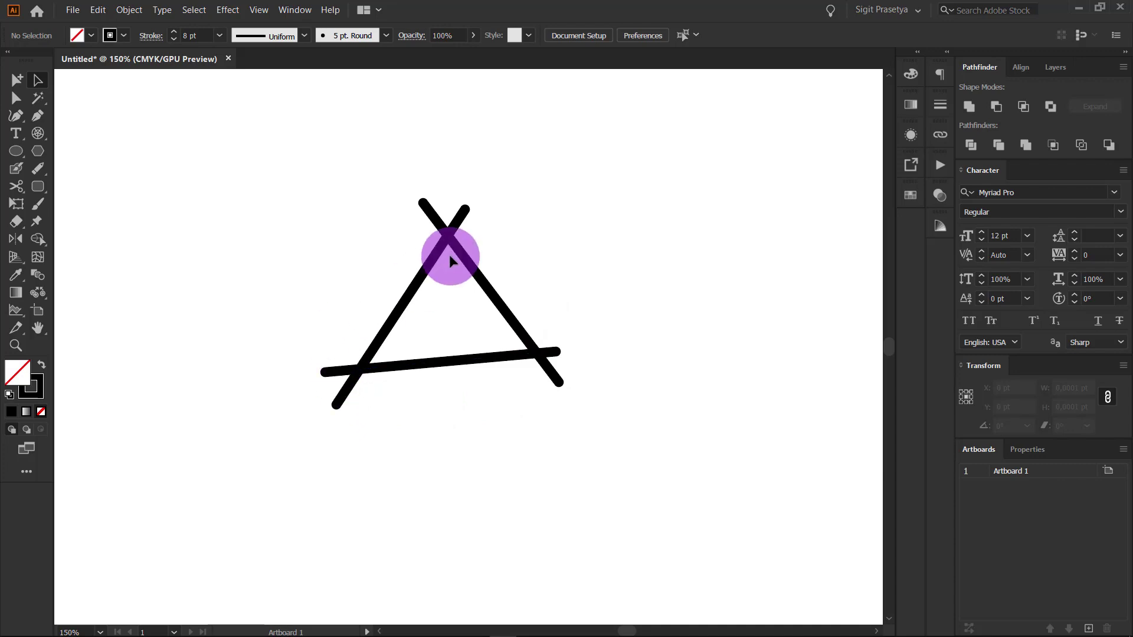
pyautogui.moveTo(16, 169); pyautogui.dragTo(115, 241)
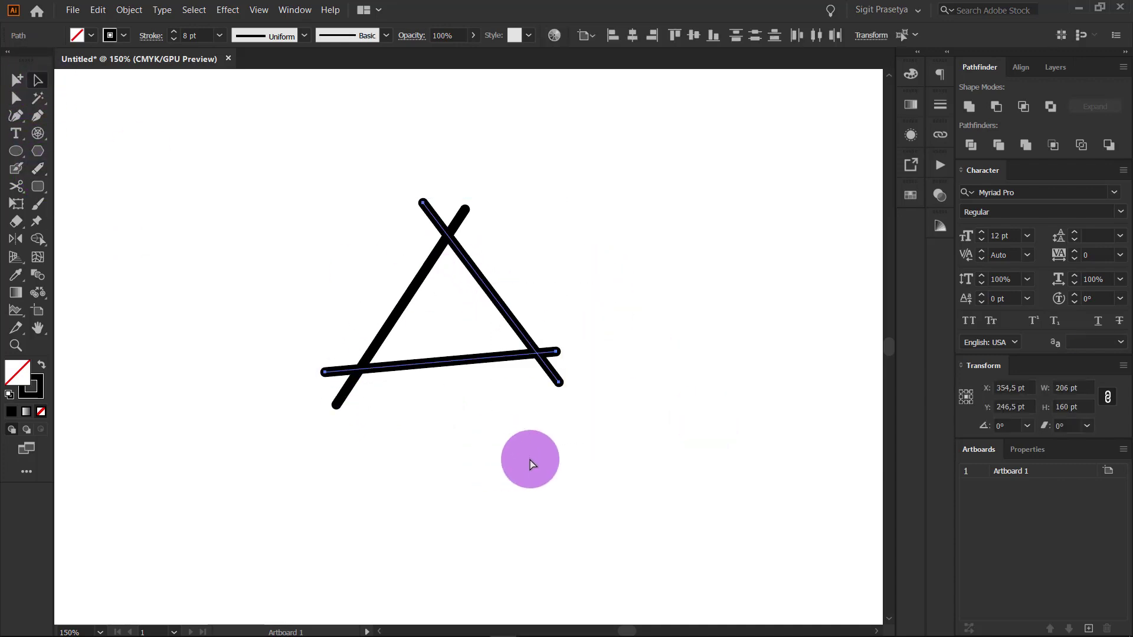
pyautogui.hotkey('ctrl', '=')
pyautogui.click(577, 445)
pyautogui.moveTo(37, 175); pyautogui.dragTo(97, 242)
pyautogui.moveTo(606, 416)
pyautogui.mouseDown()
pyautogui.moveTo(587, 455)
pyautogui.moveTo(602, 379)
pyautogui.mouseUp()
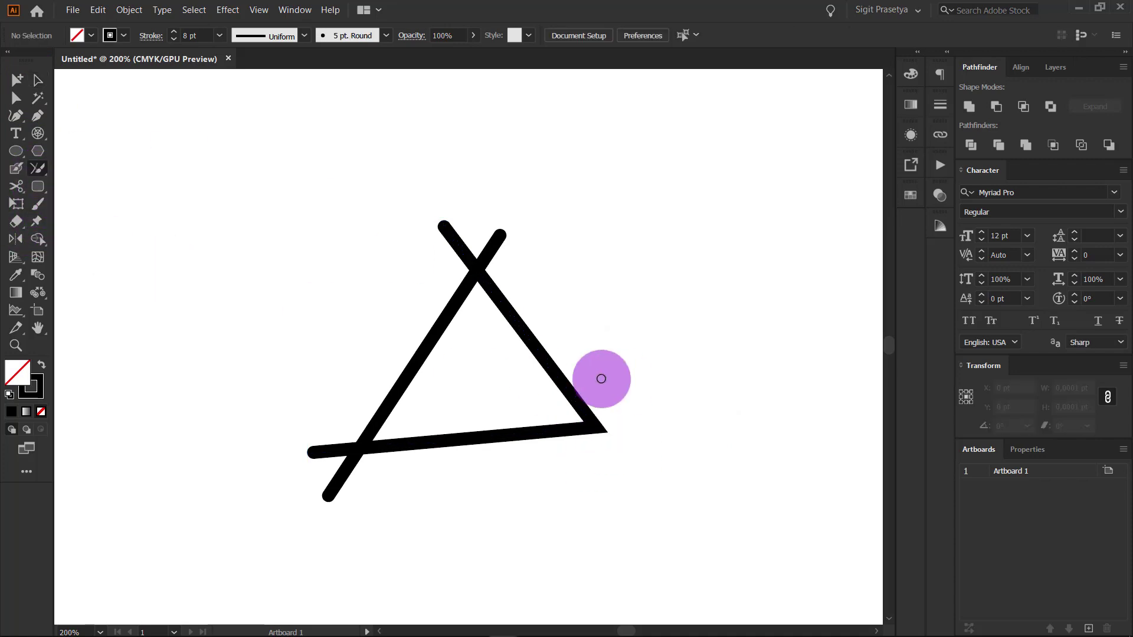
pyautogui.moveTo(516, 273); pyautogui.dragTo(498, 263)
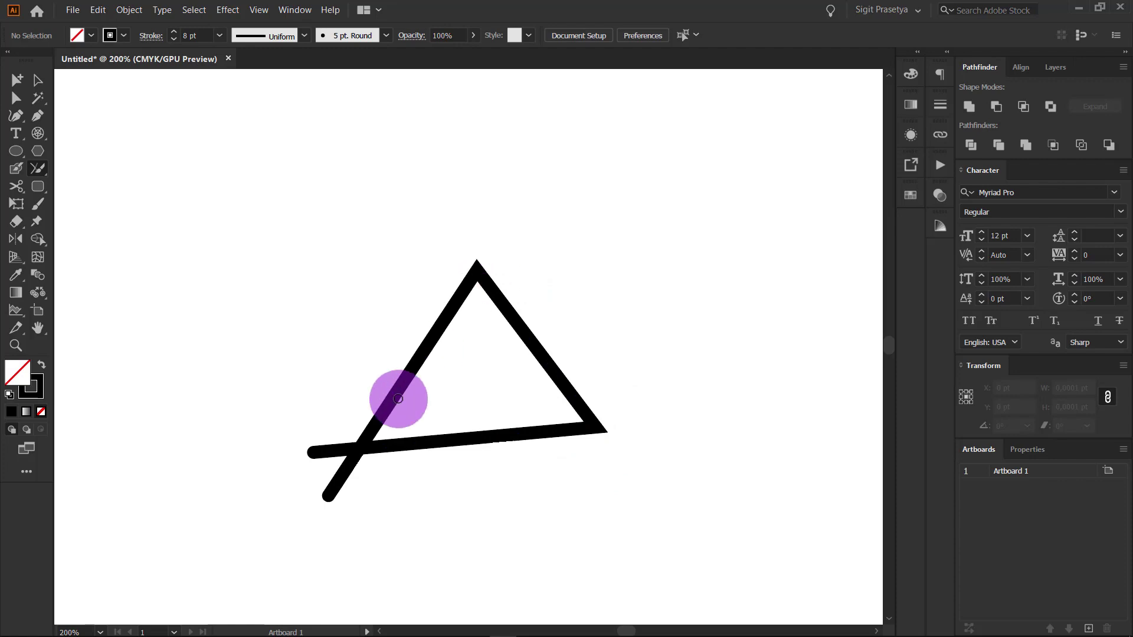
# Step: Trim and join the overlapping line ends at the triangle's lower-left corner with the Join tool, and select the closed triangle
pyautogui.moveTo(357, 440); pyautogui.dragTo(384, 491)
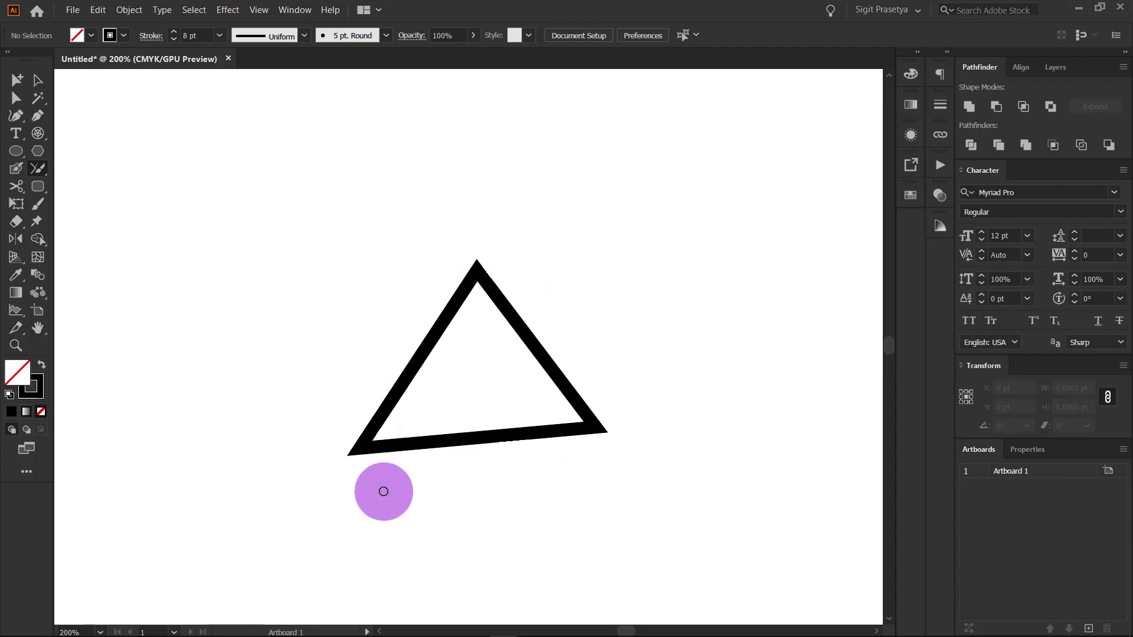
pyautogui.press('v')
pyautogui.click(538, 350)
pyautogui.hotkey('ctrl', '1')
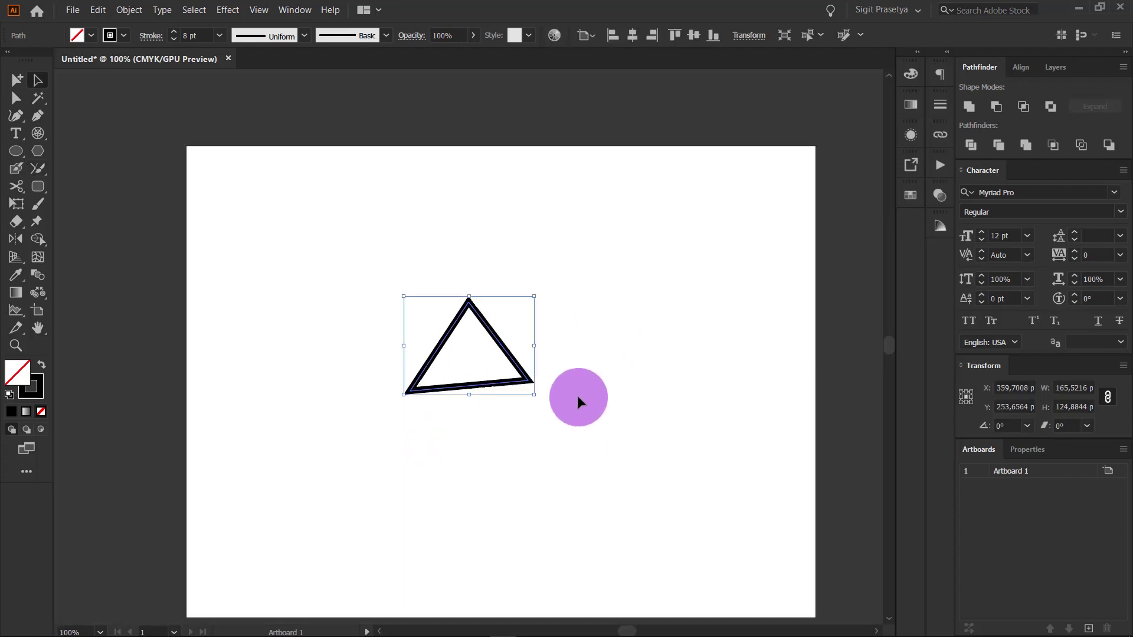
pyautogui.hotkey('ctrl', '+')
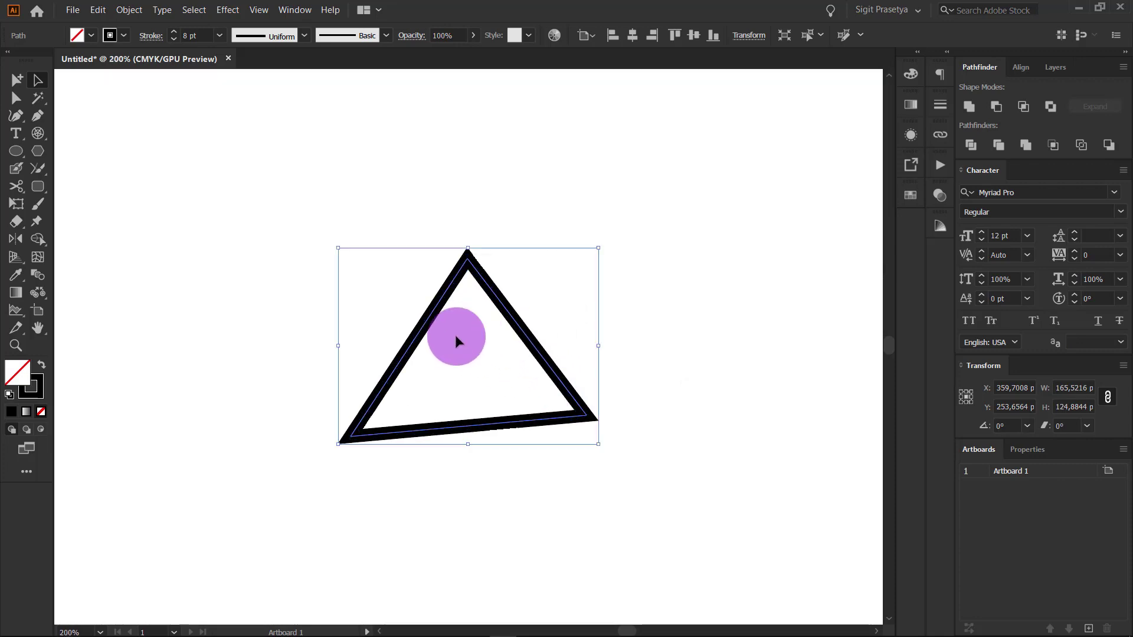
# Step: Swap the triangle's fill and stroke, and set its fill to blue-violet from the color spectrum
pyautogui.hotkey('shift', 'x')
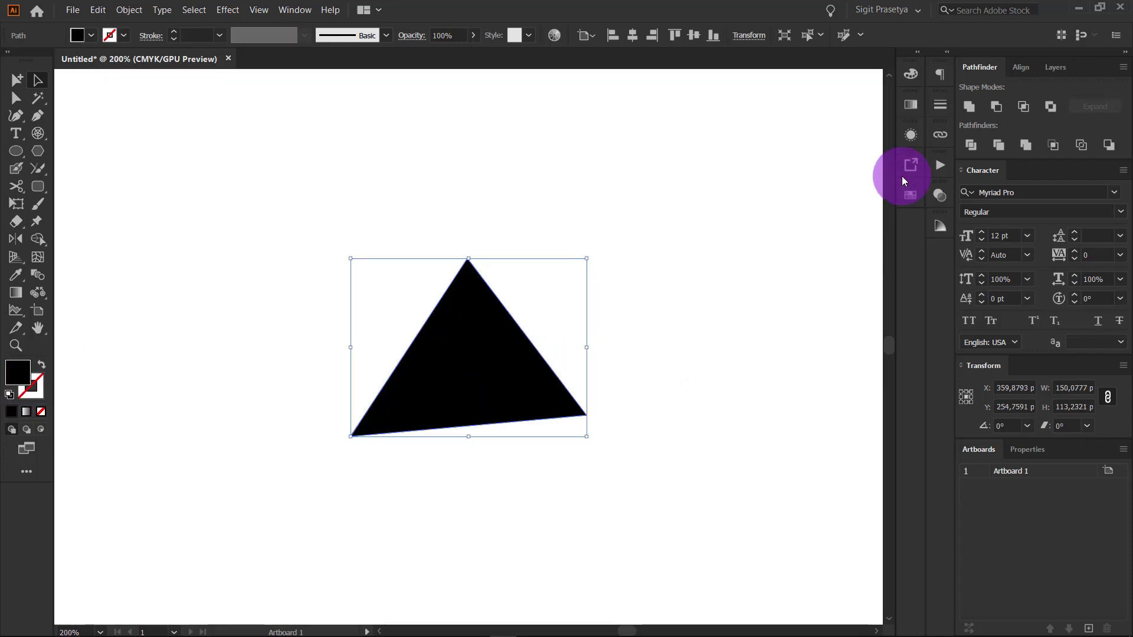
pyautogui.click(912, 76)
pyautogui.click(853, 114)
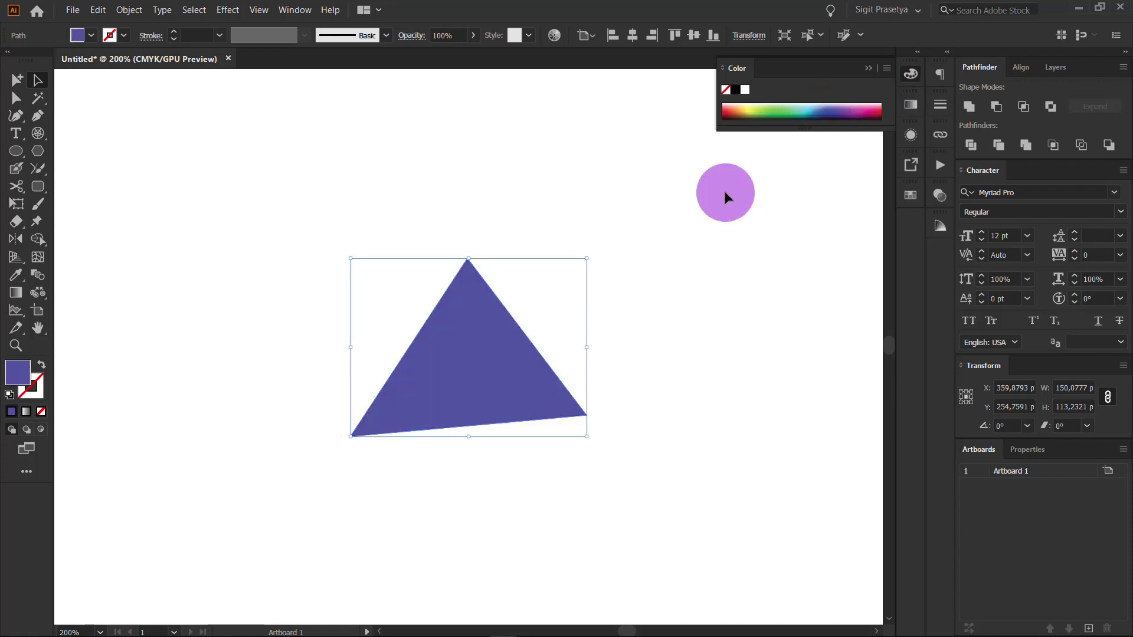
pyautogui.click(724, 190)
# Step: Delete the filled triangle from the artboard
pyautogui.hotkey('ctrl', '1')
pyautogui.moveTo(38, 169); pyautogui.dragTo(65, 236)
pyautogui.click(447, 308)
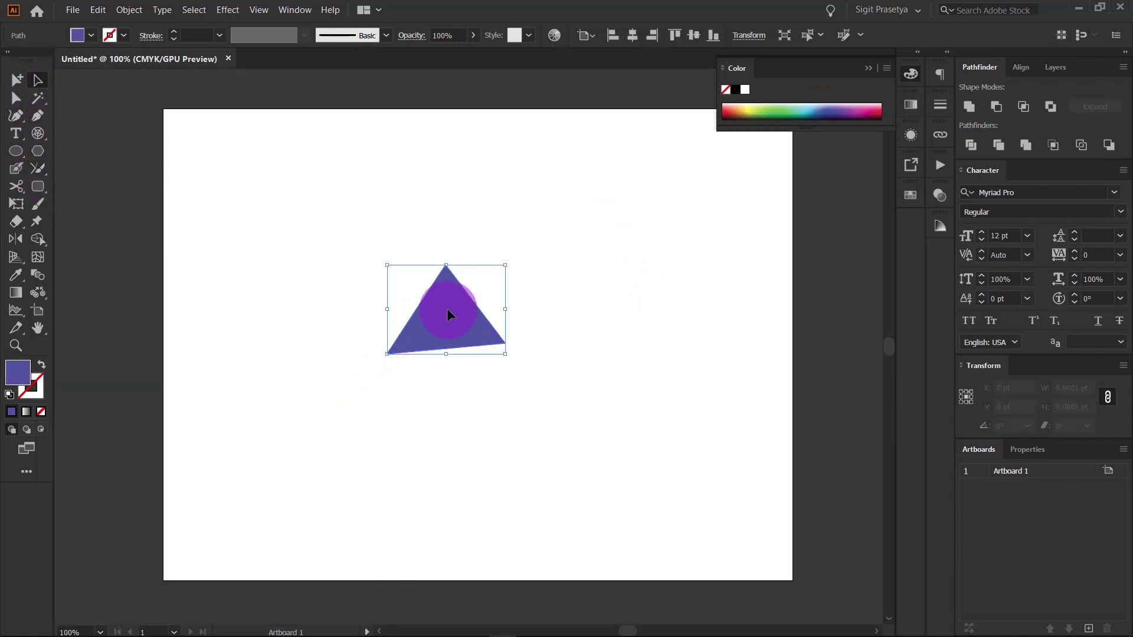
pyautogui.press('Delete')
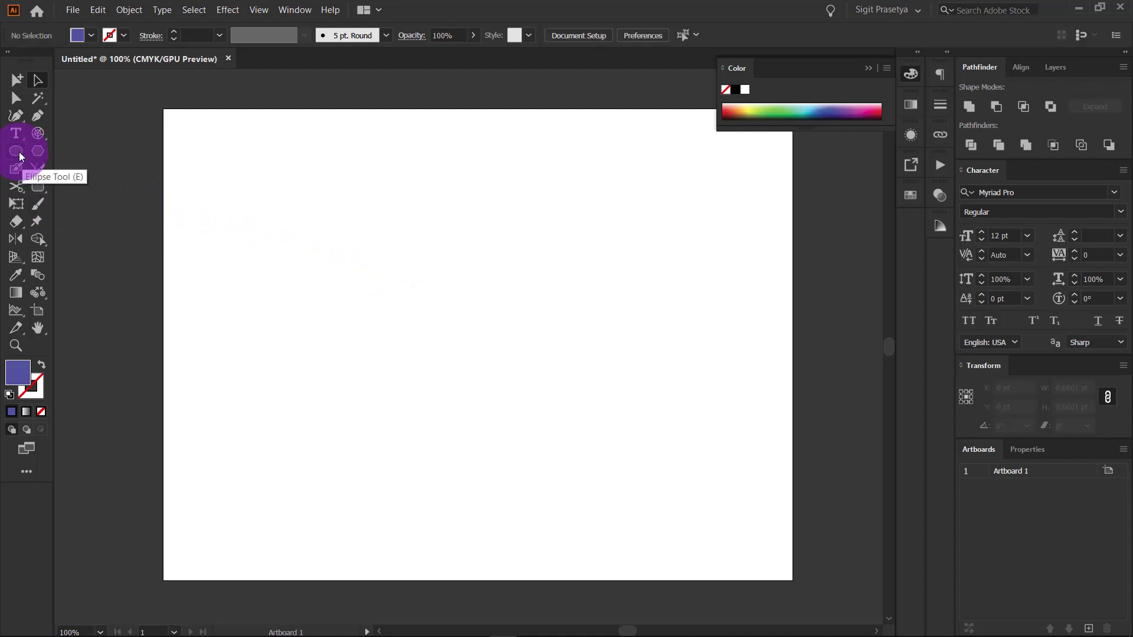
# Step: Draw a blue-violet square about 248 pt wide near the middle of the artboard
pyautogui.press('m')
pyautogui.moveTo(382, 245); pyautogui.dragTo(531, 438)
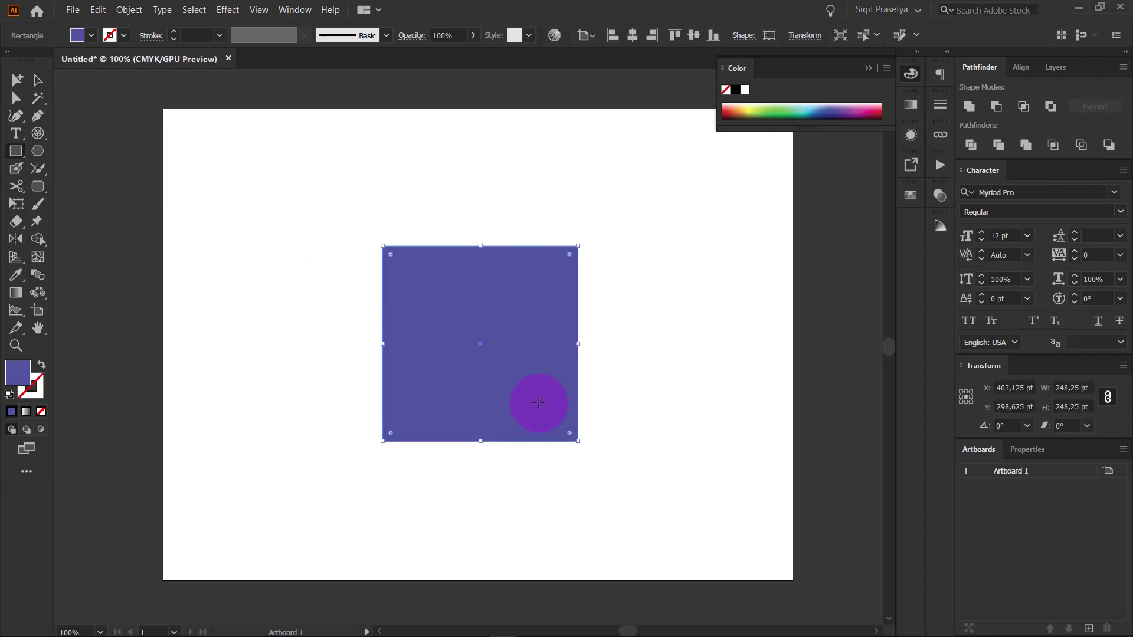
pyautogui.hotkey('ctrl', '=')
# Step: Cut the square's outline with the Scissors tool at two points on the top edge and one point on each other edge
pyautogui.click(18, 193)
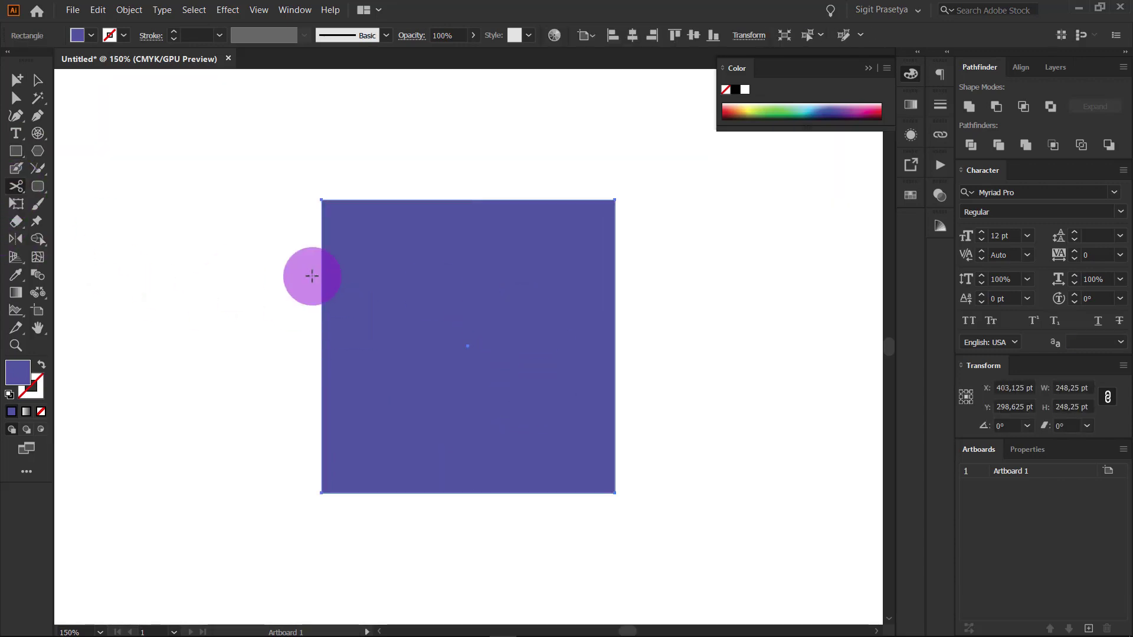
pyautogui.click(390, 201)
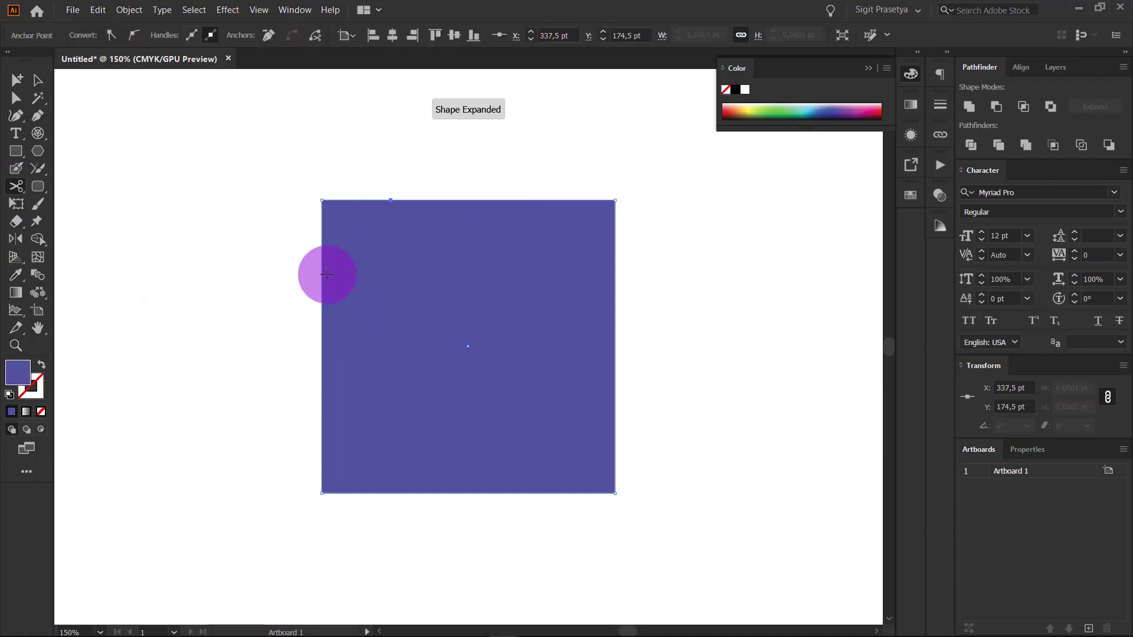
pyautogui.click(324, 273)
pyautogui.click(496, 493)
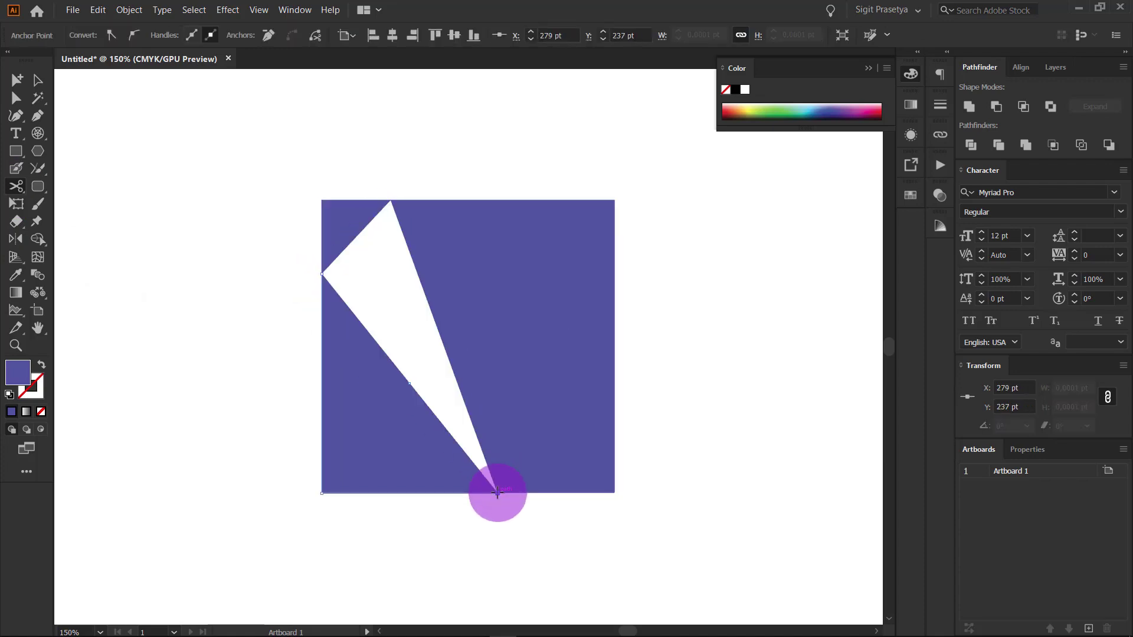
pyautogui.click(527, 197)
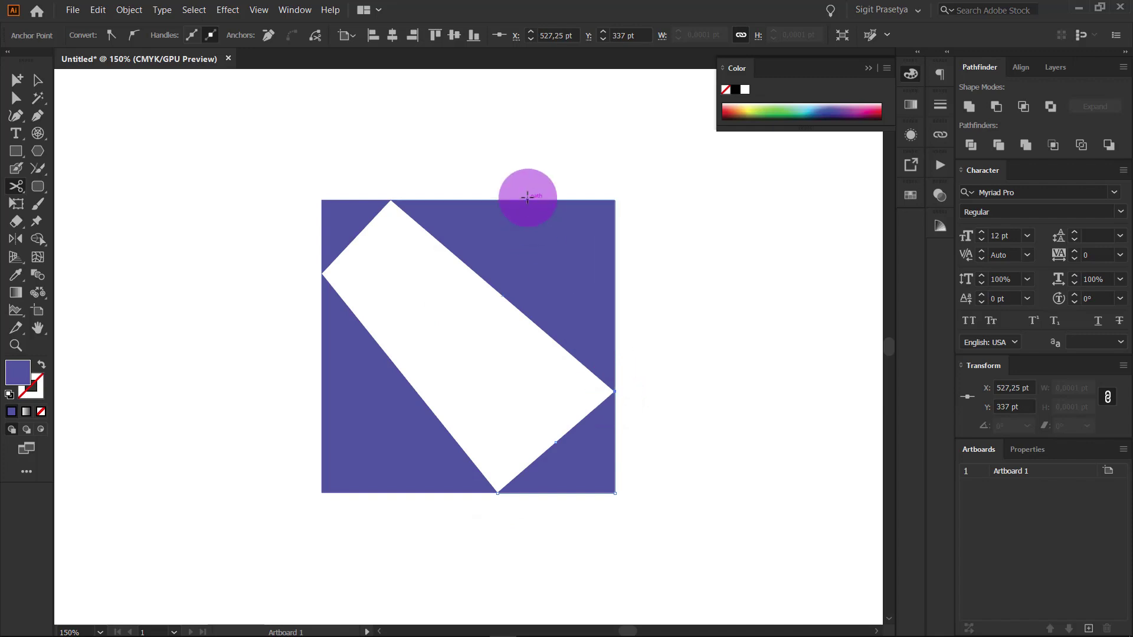
pyautogui.click(528, 200)
pyautogui.press('v')
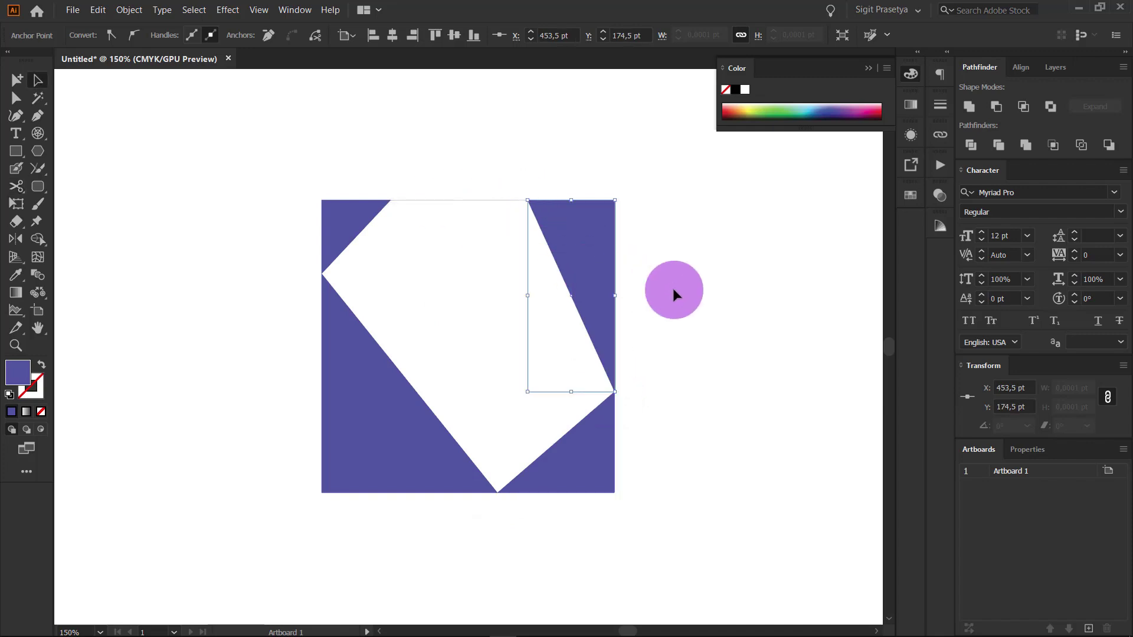
# Step: Move the upper-right, lower-left and upper-left cut pieces outward, away from the original square
pyautogui.click(674, 289)
pyautogui.moveTo(562, 225); pyautogui.dragTo(627, 186)
pyautogui.moveTo(345, 403); pyautogui.dragTo(240, 454)
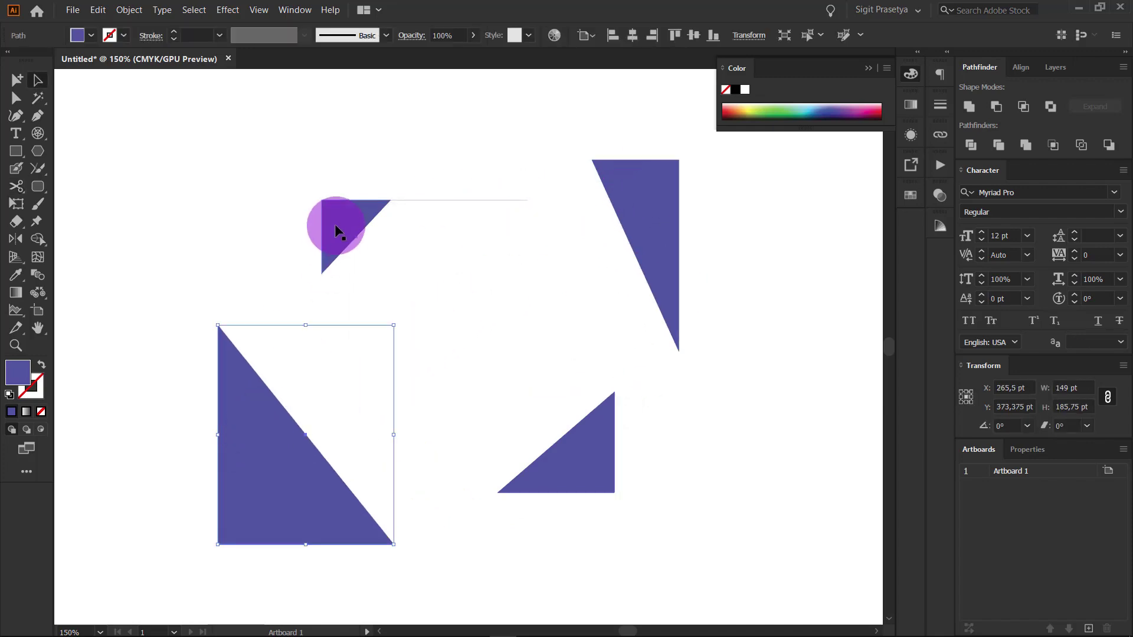
pyautogui.moveTo(335, 225); pyautogui.dragTo(284, 164)
# Step: Delete all the cut pieces of the square from the artboard
pyautogui.moveTo(585, 435); pyautogui.dragTo(253, 177)
pyautogui.click(537, 328)
pyautogui.hotkey('ctrl', '-')
pyautogui.press('Delete')
# Step: Try the Rounded Rectangle tool by drawing several squarish shapes, deleting each one
pyautogui.rightClick(37, 187)
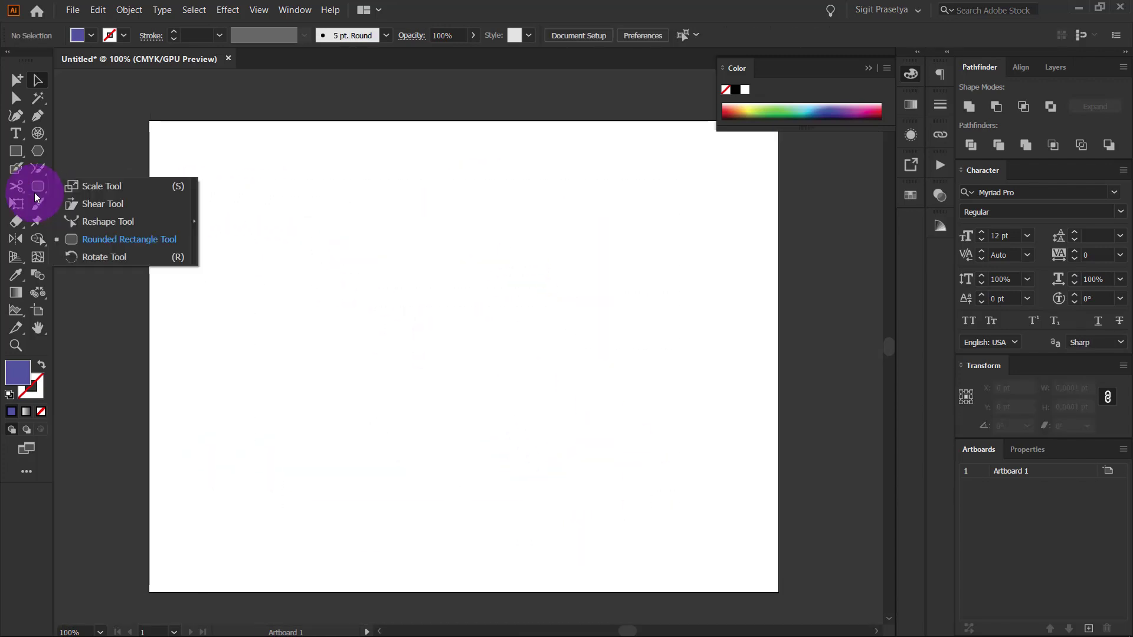
pyautogui.click(124, 239)
pyautogui.moveTo(347, 272)
pyautogui.mouseDown()
pyautogui.moveTo(451, 395)
pyautogui.moveTo(554, 482)
pyautogui.mouseUp()
pyautogui.press('Delete')
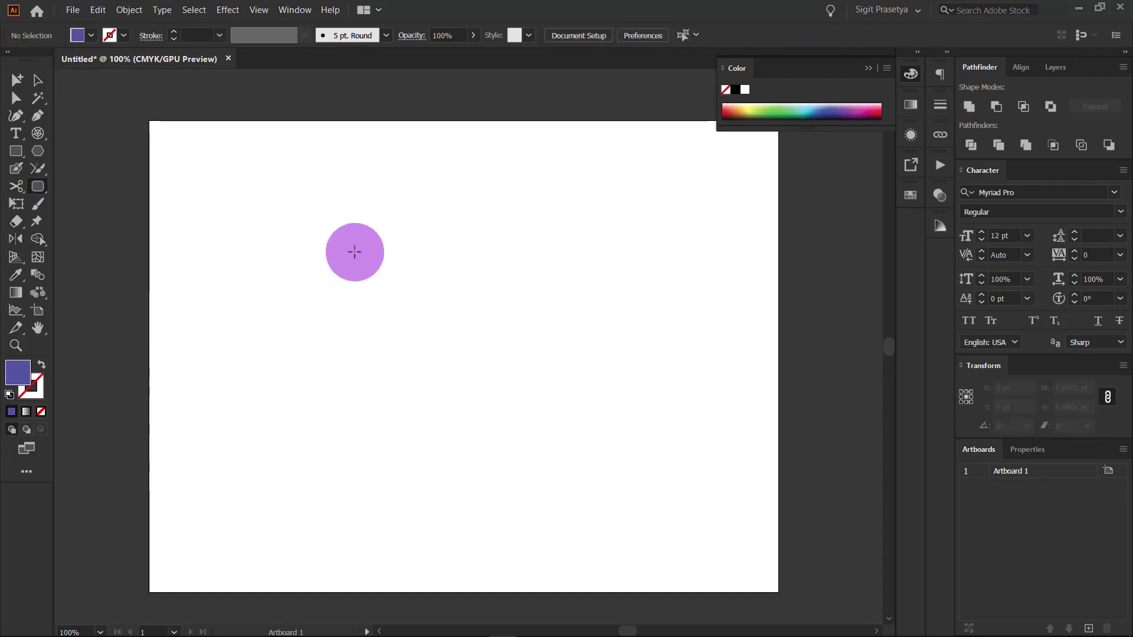
pyautogui.moveTo(323, 240)
pyautogui.mouseDown()
pyautogui.moveTo(529, 433)
pyautogui.moveTo(568, 485)
pyautogui.mouseUp()
pyautogui.press('Delete')
pyautogui.moveTo(382, 256); pyautogui.dragTo(629, 503)
pyautogui.press('Delete')
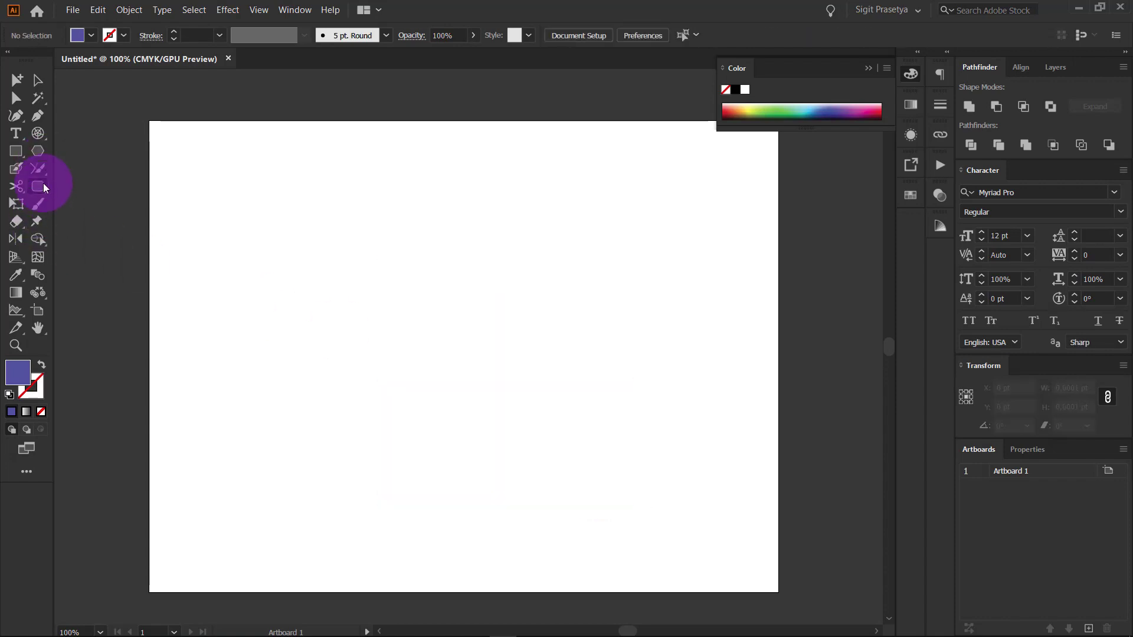
# Step: Draw a square about 178.5 pt wide with the Rectangle tool and move it slightly up and toward the artboard's centre
pyautogui.click(38, 186)
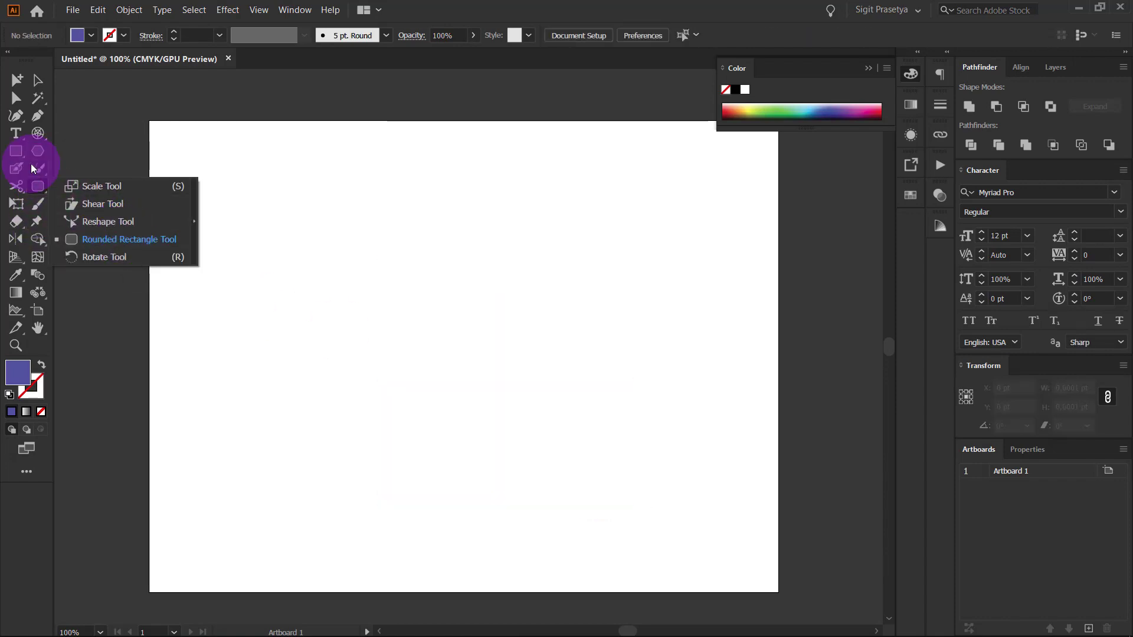
pyautogui.click(16, 151)
pyautogui.moveTo(448, 309); pyautogui.dragTo(588, 449)
pyautogui.moveTo(550, 391); pyautogui.dragTo(517, 361)
pyautogui.hotkey('ctrl', '=')
# Step: Try rotating the square clockwise about its centre with the Rotate tool, and undo the rotation
pyautogui.click(39, 187)
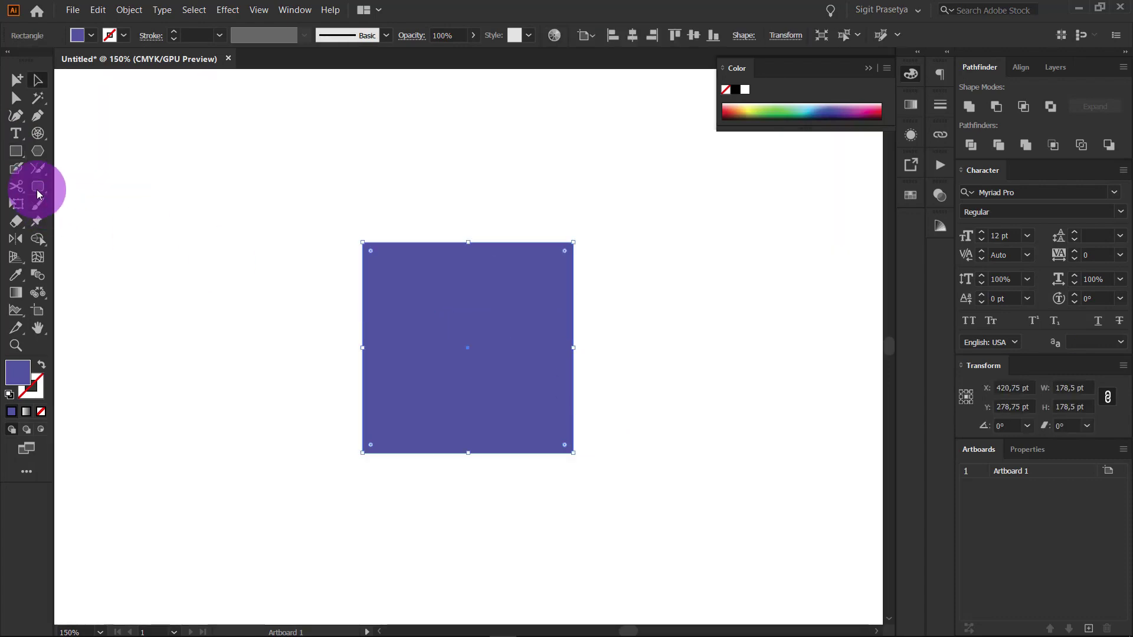
pyautogui.moveTo(41, 189); pyautogui.dragTo(157, 256)
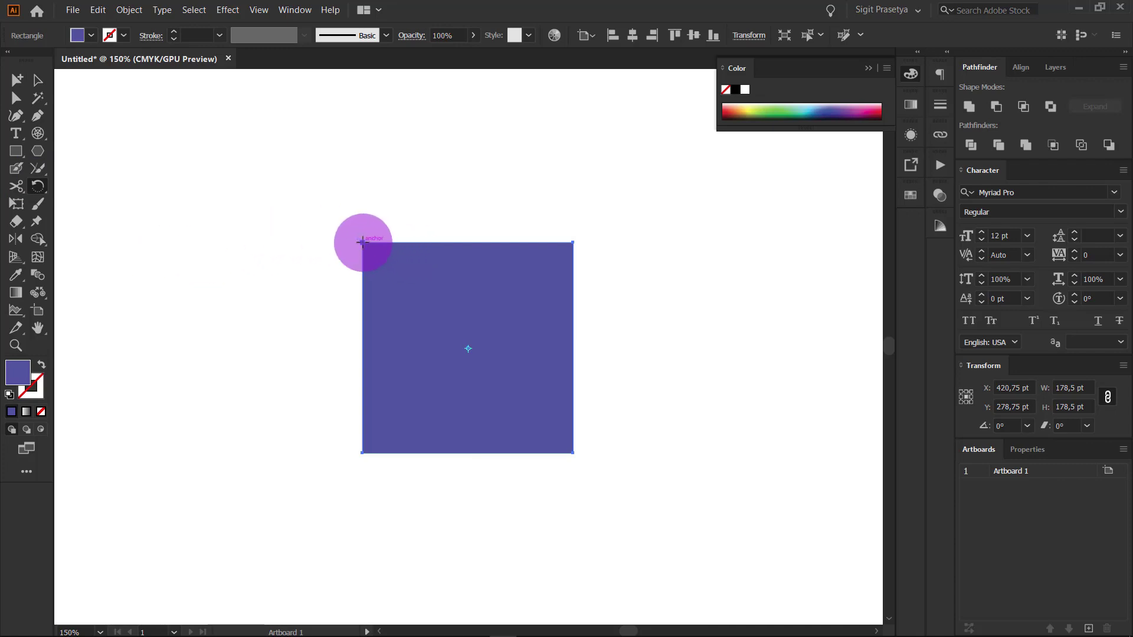
pyautogui.moveTo(361, 242); pyautogui.dragTo(412, 222)
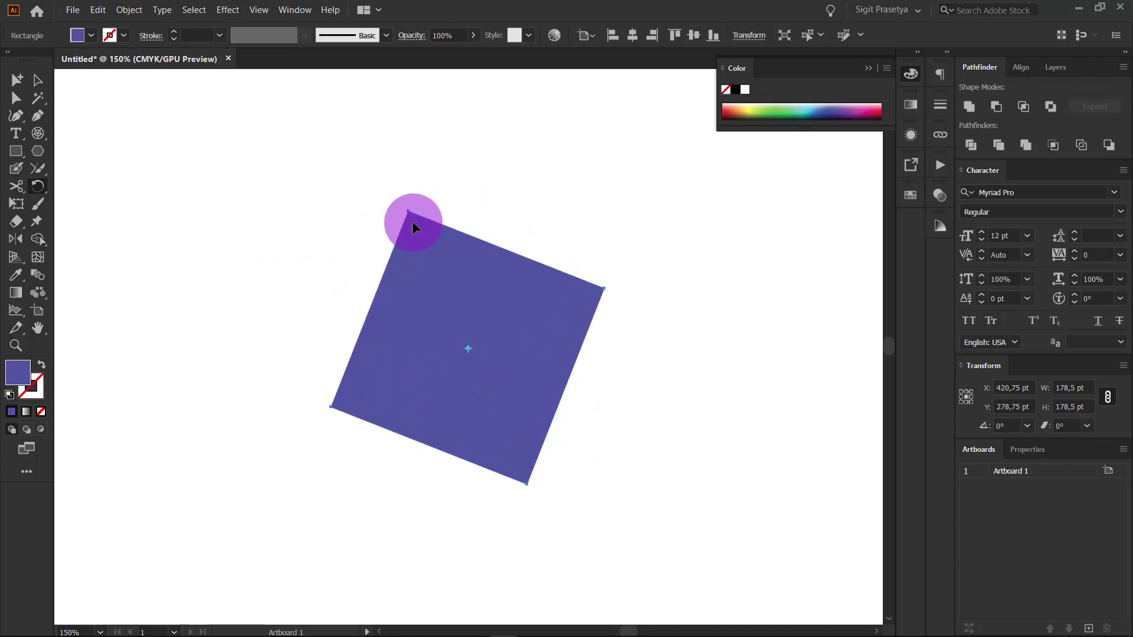
pyautogui.hotkey('ctrl', 'z')
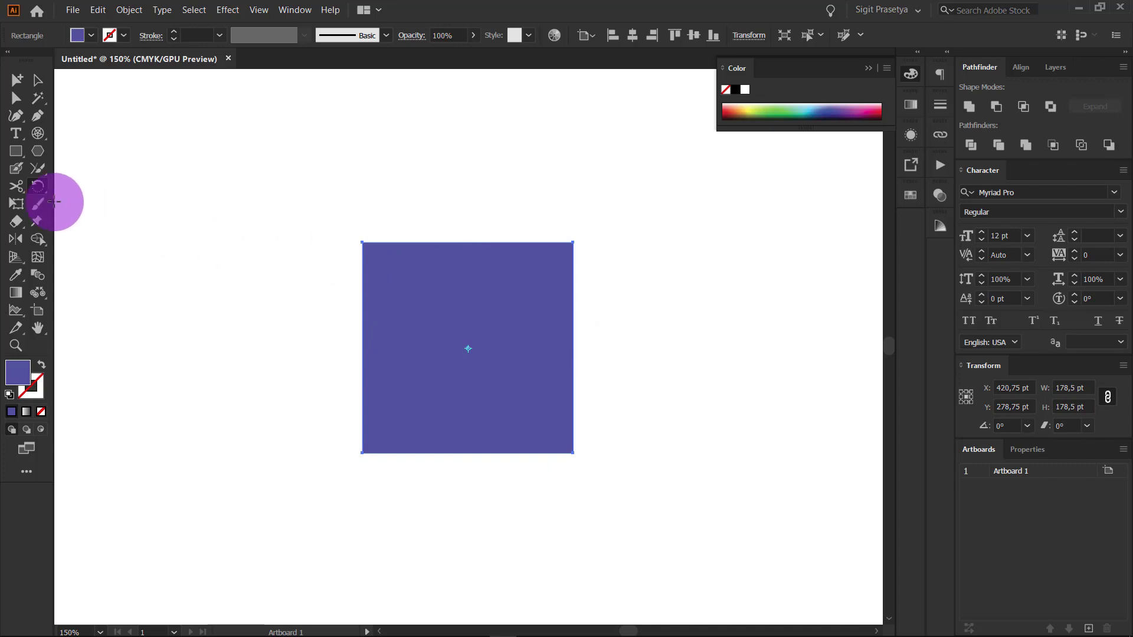
# Step: Try skewing and stretching the square from its top and bottom edges with the Free Transform tool, and undo every change
pyautogui.click(20, 207)
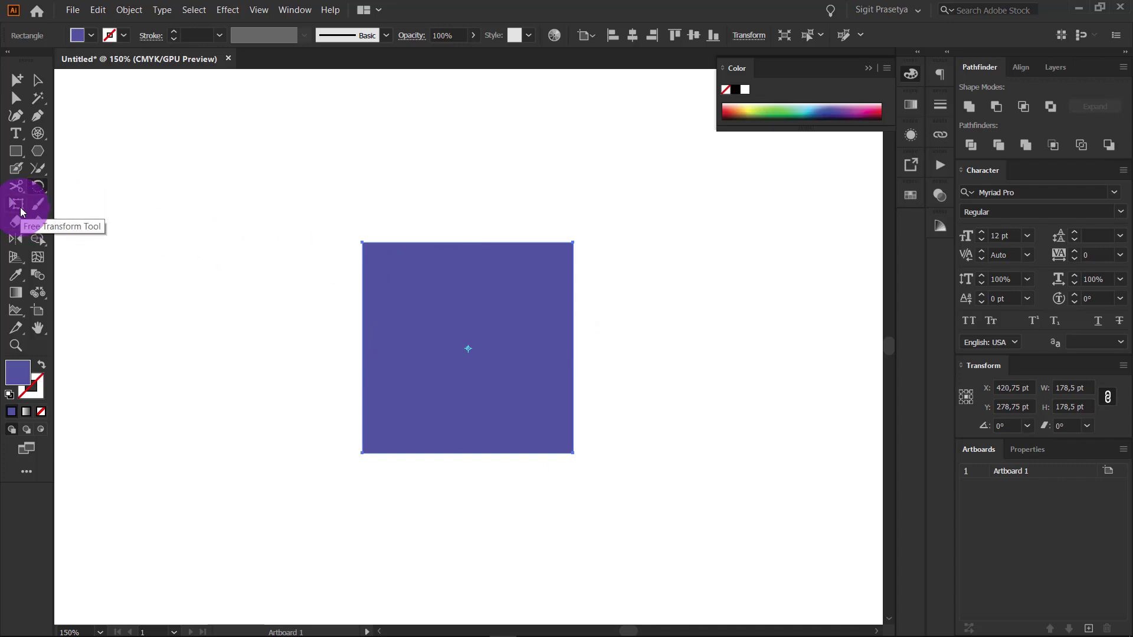
pyautogui.click(21, 212)
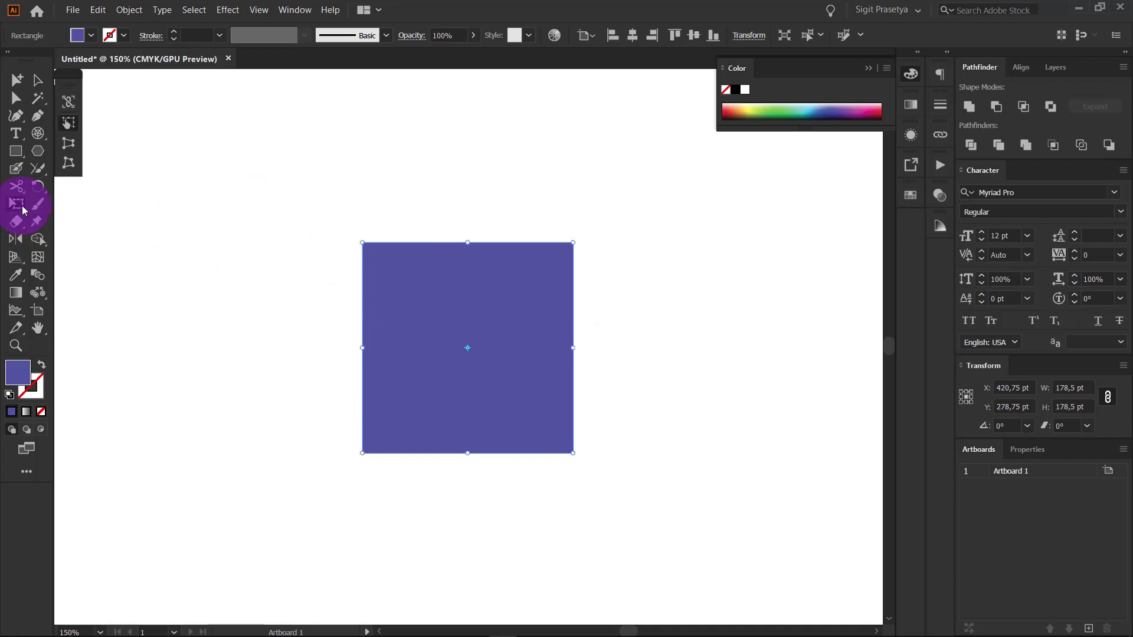
pyautogui.moveTo(467, 241); pyautogui.dragTo(640, 271)
pyautogui.moveTo(508, 453); pyautogui.dragTo(541, 511)
pyautogui.hotkey('ctrl', 'z')
pyautogui.hotkey('ctrl', 'z')
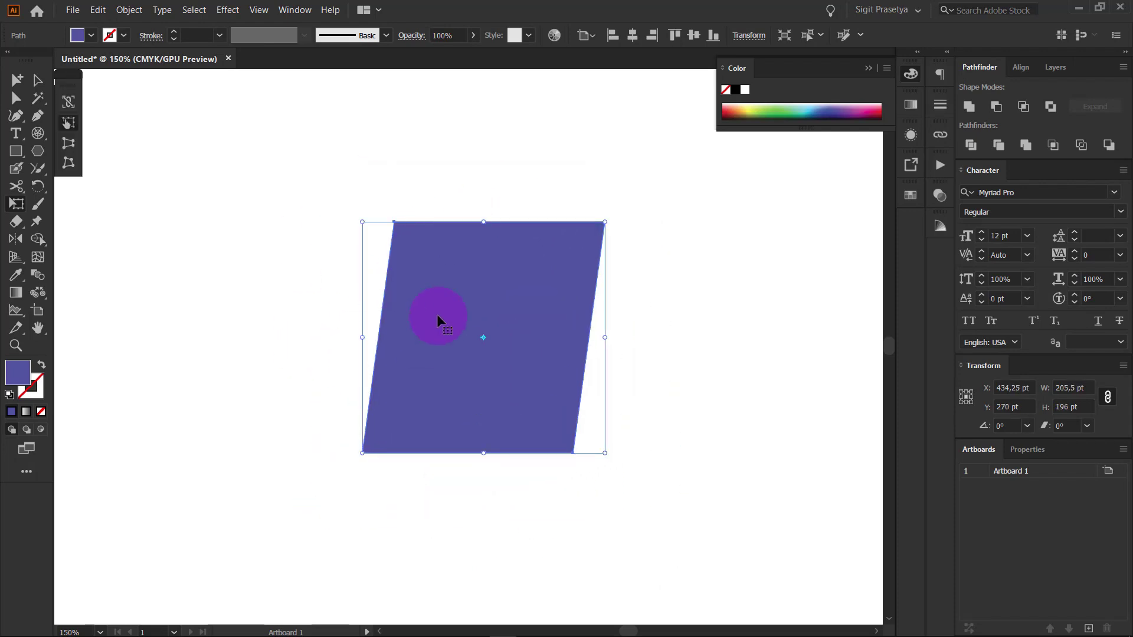
pyautogui.hotkey('ctrl', 'z')
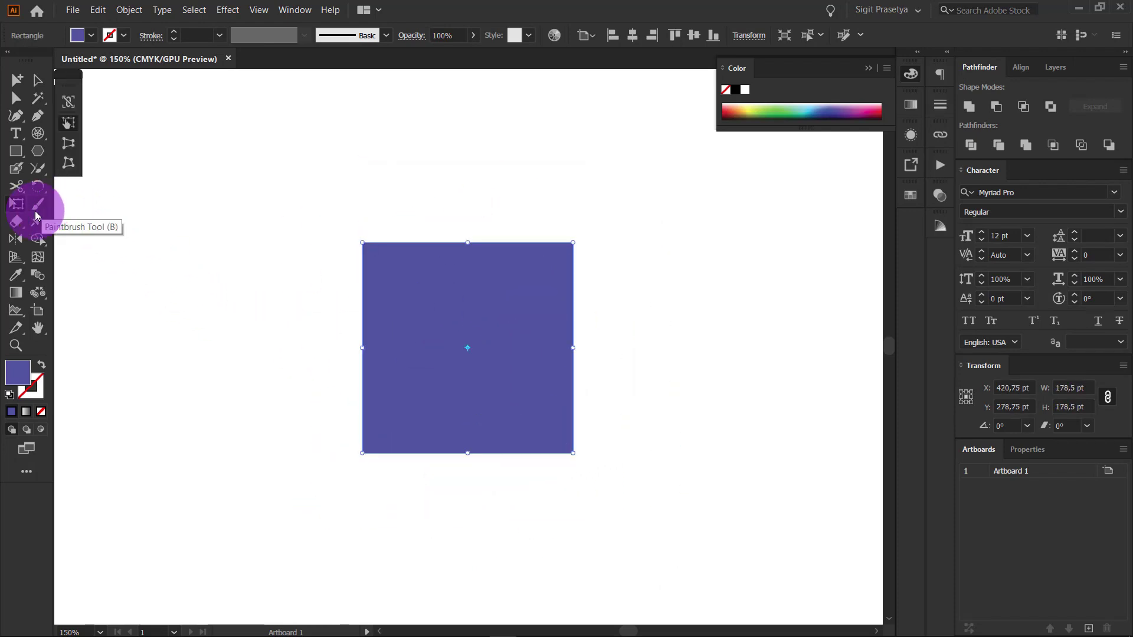
# Step: Try erasing vertical bands through the square with the Eraser tool, undoing each stroke
pyautogui.click(16, 223)
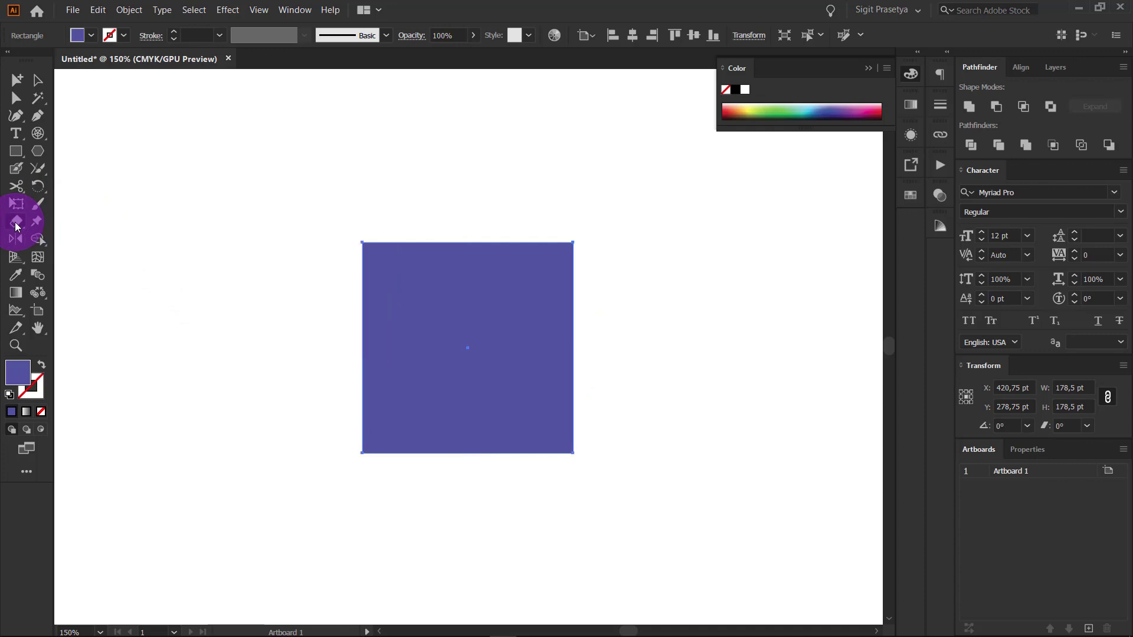
pyautogui.moveTo(522, 239)
pyautogui.mouseDown()
pyautogui.moveTo(473, 324)
pyautogui.moveTo(461, 466)
pyautogui.mouseUp()
pyautogui.hotkey('ctrl', 'z')
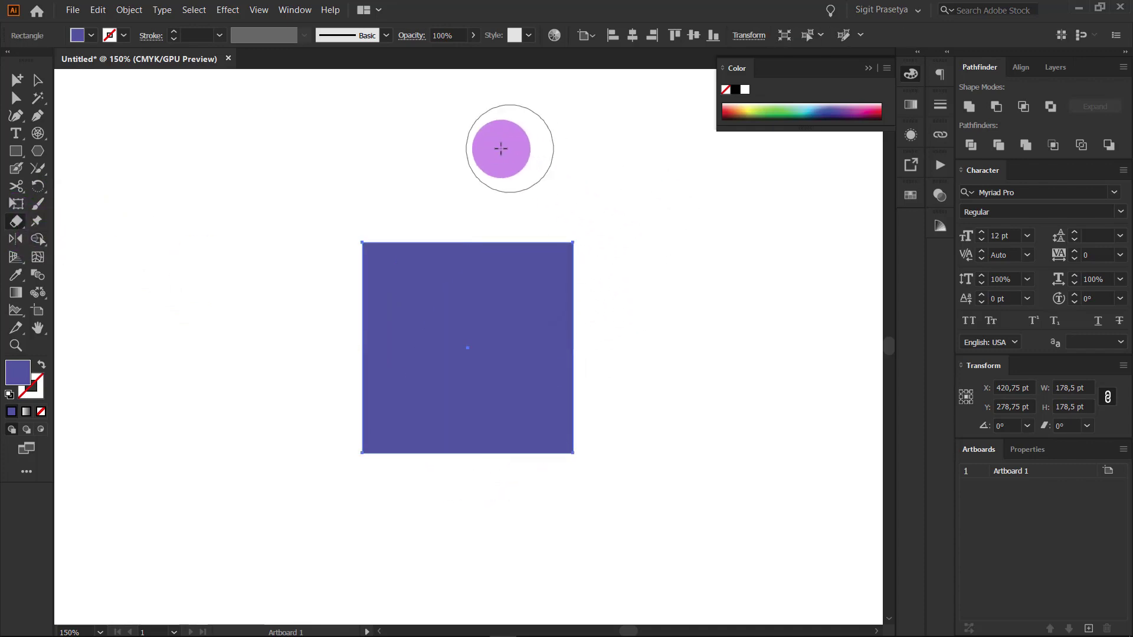
pyautogui.moveTo(501, 147); pyautogui.dragTo(483, 584)
pyautogui.hotkey('ctrl', 'z')
# Step: Try erasing more bands across the square from its right side, undoing each Eraser stroke
pyautogui.moveTo(661, 366); pyautogui.dragTo(247, 385)
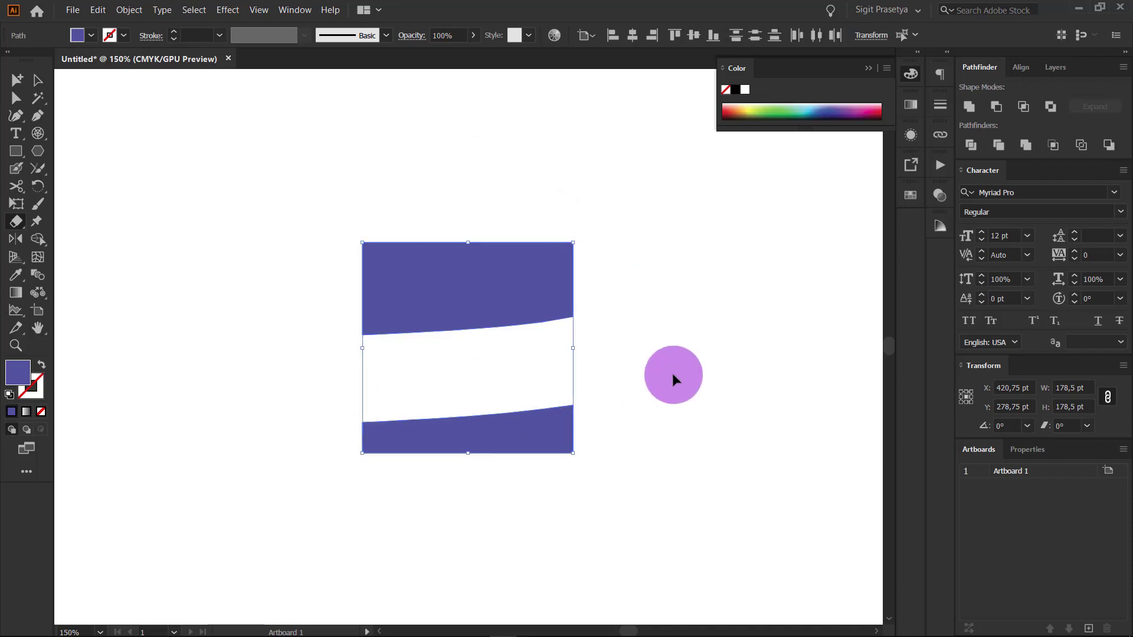
pyautogui.hotkey('ctrl', 'z')
pyautogui.moveTo(672, 380); pyautogui.dragTo(237, 362)
pyautogui.hotkey('ctrl', 'z')
pyautogui.moveTo(610, 349); pyautogui.dragTo(56, 358)
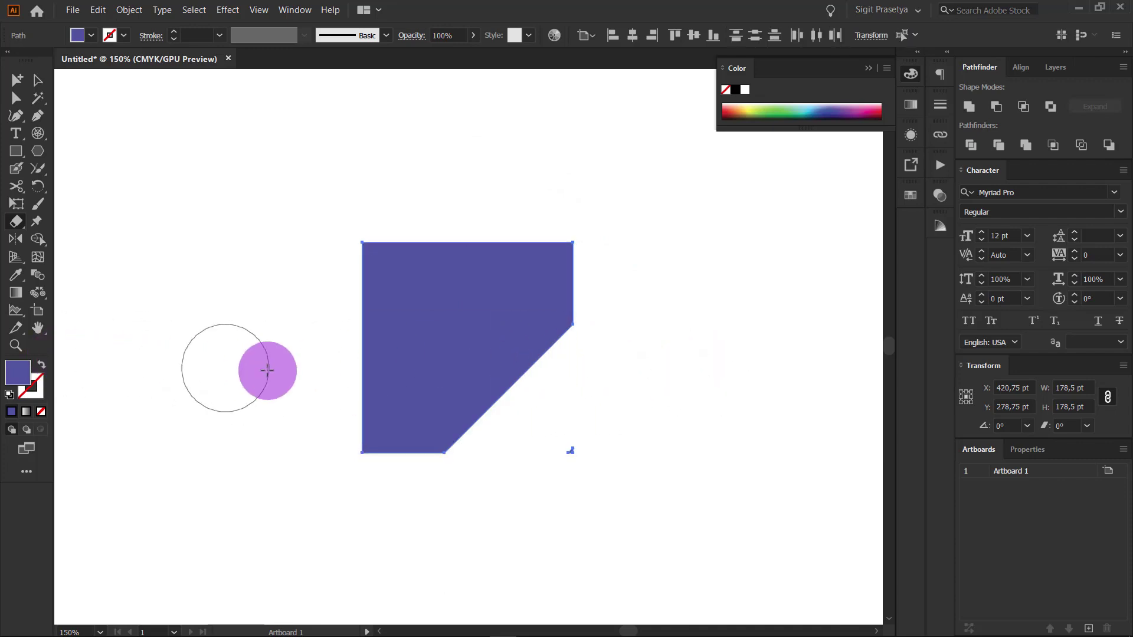
pyautogui.hotkey('ctrl', 'z')
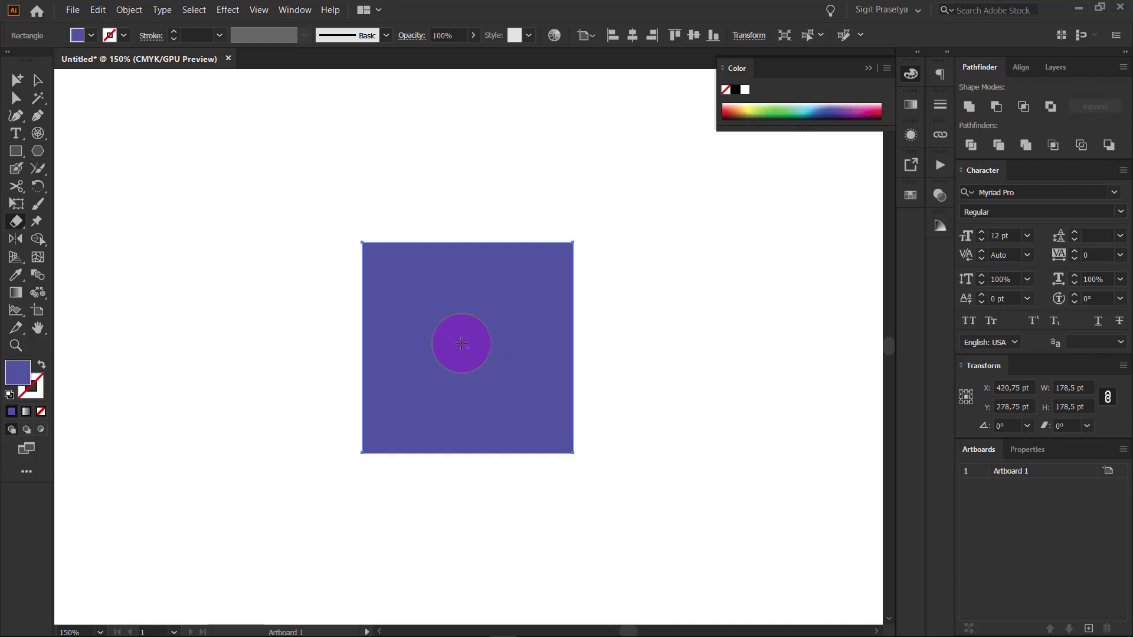
# Step: Enlarge and then shrink the Eraser brush, and erase an S-shaped curve through the square from its left edge
pyautogui.press(']')
pyautogui.press(']')
pyautogui.press(']')
pyautogui.press(']')
pyautogui.press(']')
pyautogui.press('[')
pyautogui.press('[')
pyautogui.press('[')
pyautogui.press('[')
pyautogui.press('[')
pyautogui.press('[')
pyautogui.press('[')
pyautogui.press('[')
pyautogui.press('[')
pyautogui.press('[')
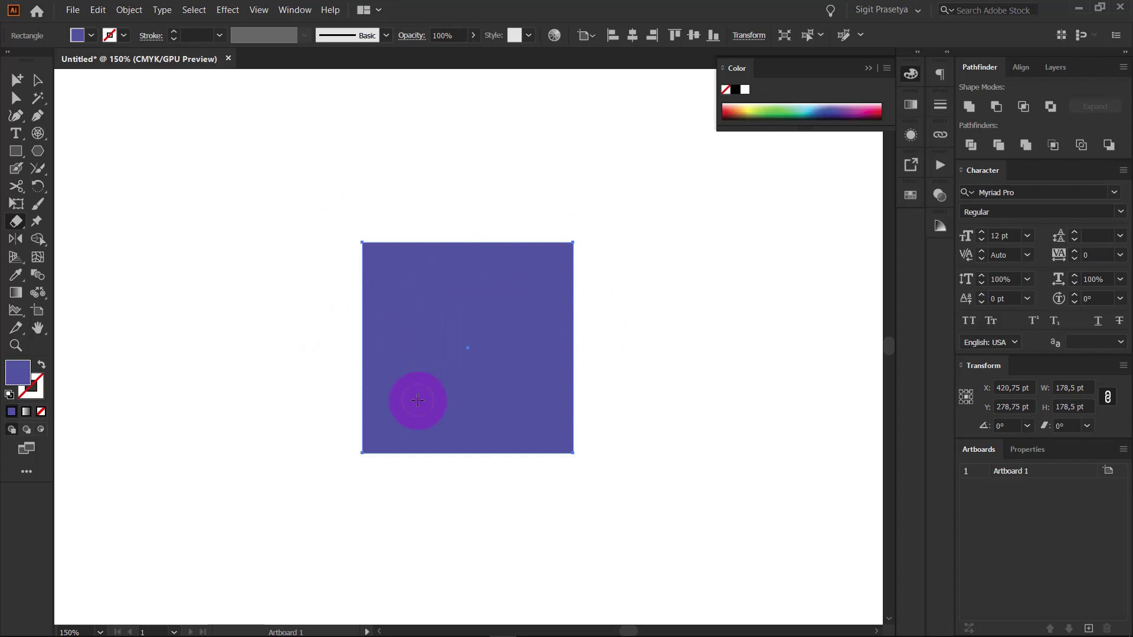
pyautogui.moveTo(362, 371)
pyautogui.mouseDown()
pyautogui.moveTo(457, 367)
pyautogui.moveTo(507, 319)
pyautogui.moveTo(551, 348)
pyautogui.mouseUp()
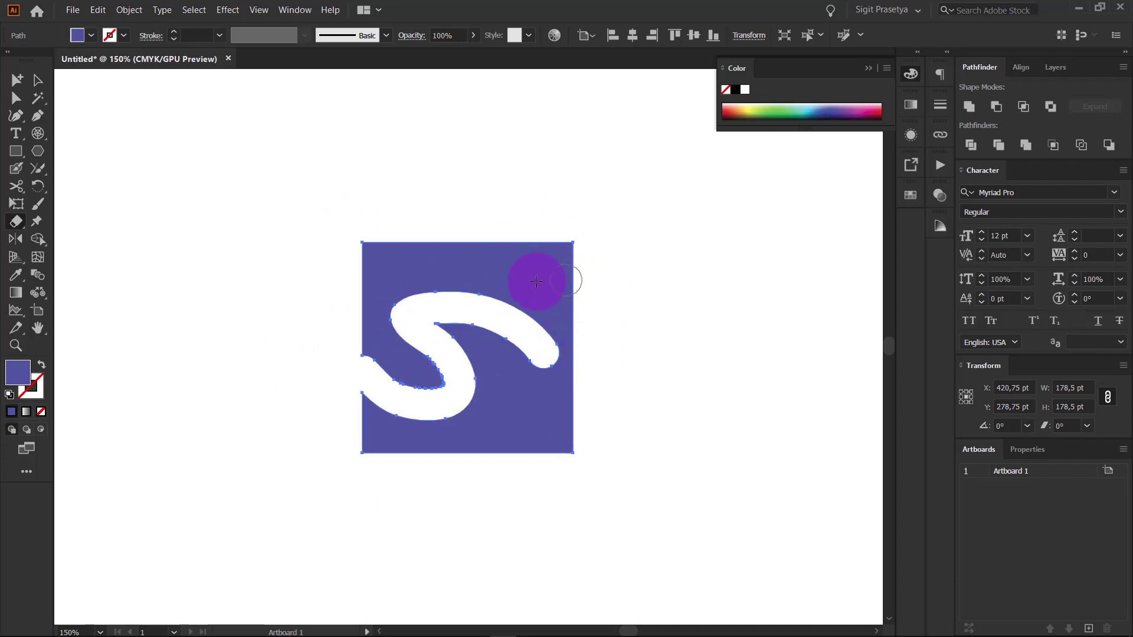
# Step: Delete the partly erased square from the artboard
pyautogui.press('a')
pyautogui.moveTo(282, 159); pyautogui.dragTo(540, 565)
pyautogui.press('Delete')
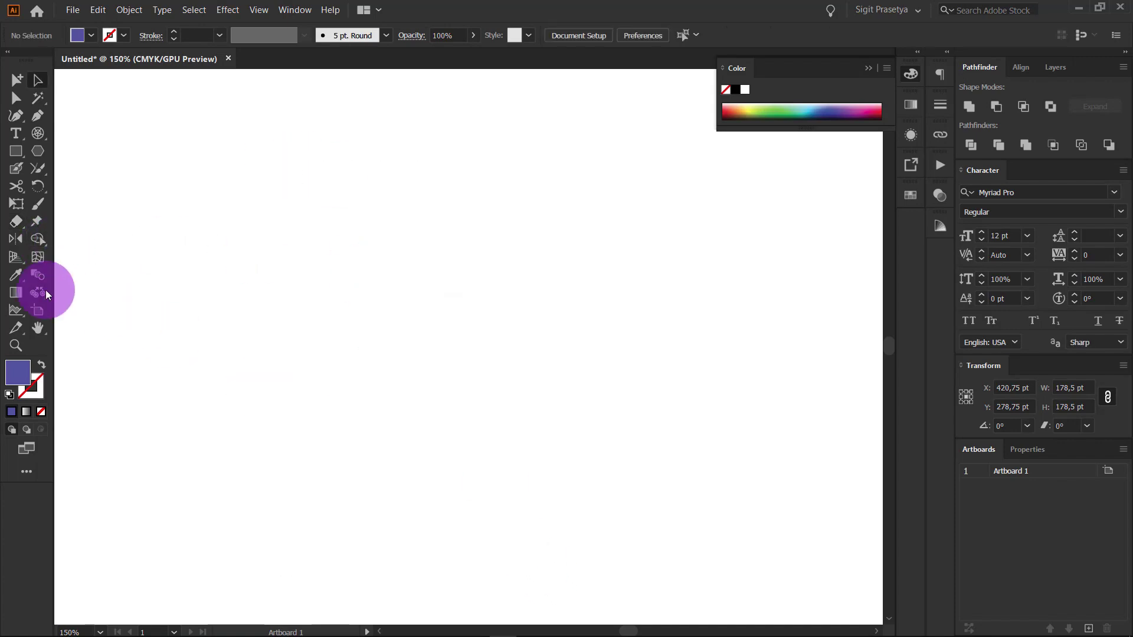
# Step: Draw two tall filled rectangles side by side on the artboard, about 76 by 326 pt and 77 by 326 pt
pyautogui.click(16, 151)
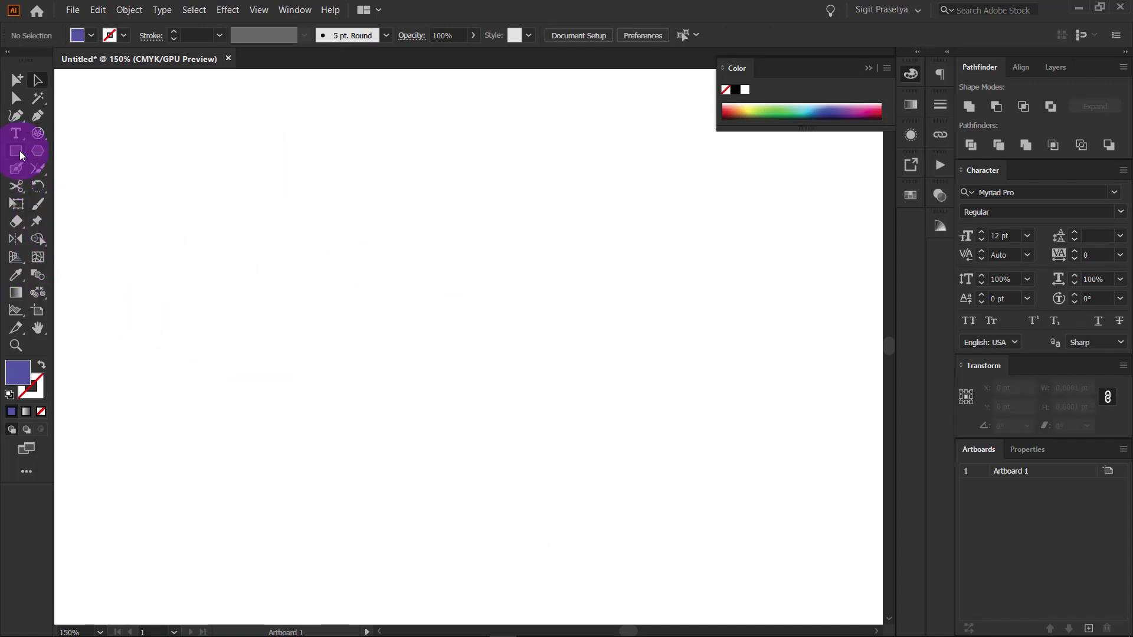
pyautogui.hotkey('ctrl', '1')
pyautogui.hotkey('ctrl', '-')
pyautogui.hotkey('ctrl', '1')
pyautogui.moveTo(370, 216); pyautogui.dragTo(429, 472)
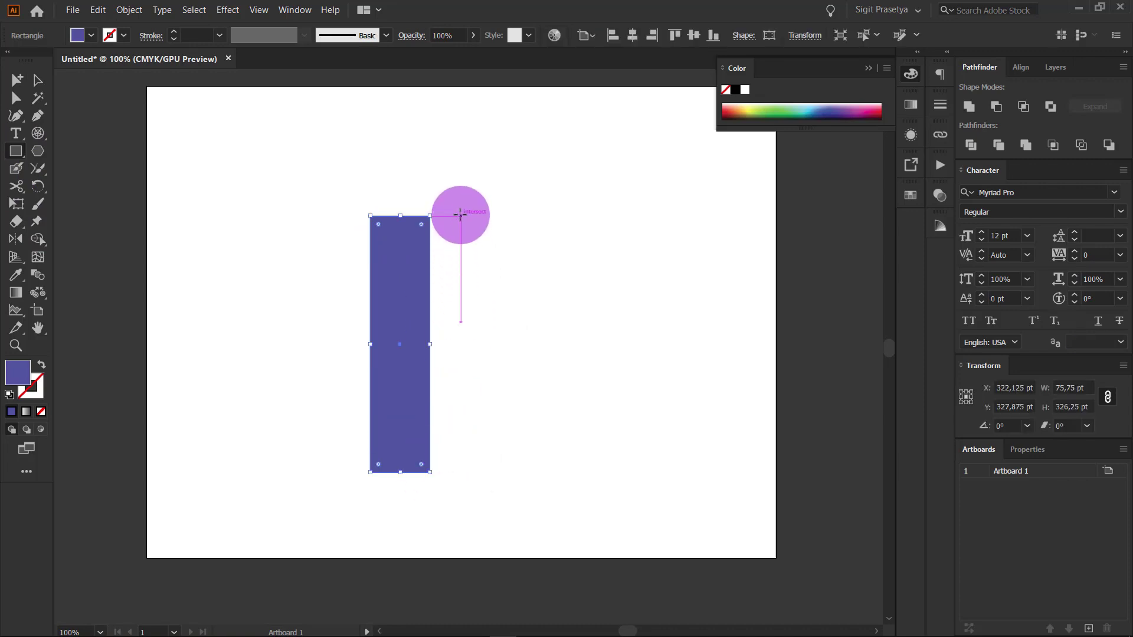
pyautogui.moveTo(461, 215); pyautogui.dragTo(521, 472)
pyautogui.press('v')
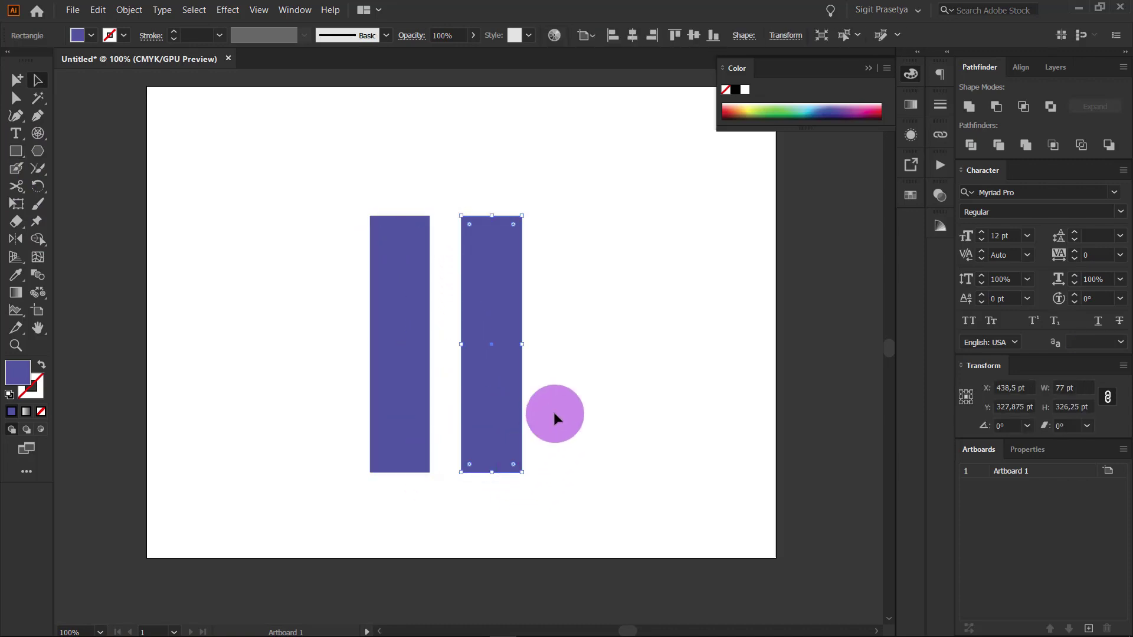
# Step: Move the second rectangle closer to the first and give it a darker blue-violet fill
pyautogui.moveTo(468, 260); pyautogui.dragTo(446, 258)
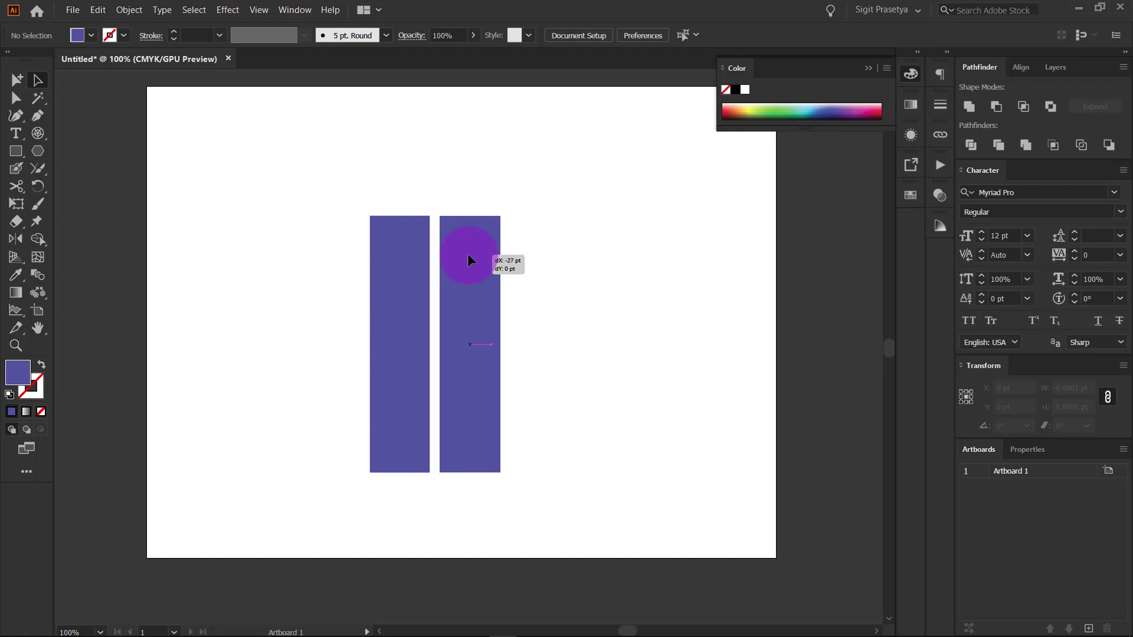
pyautogui.doubleClick(15, 379)
pyautogui.click(622, 355)
pyautogui.press('Return')
# Step: Move the lighter rectangle so it overlaps half of the darker one, and bring it to the front
pyautogui.moveTo(471, 295); pyautogui.dragTo(470, 294)
pyautogui.moveTo(399, 305); pyautogui.dragTo(443, 286)
pyautogui.hotkey('ctrl', 'shift', ']')
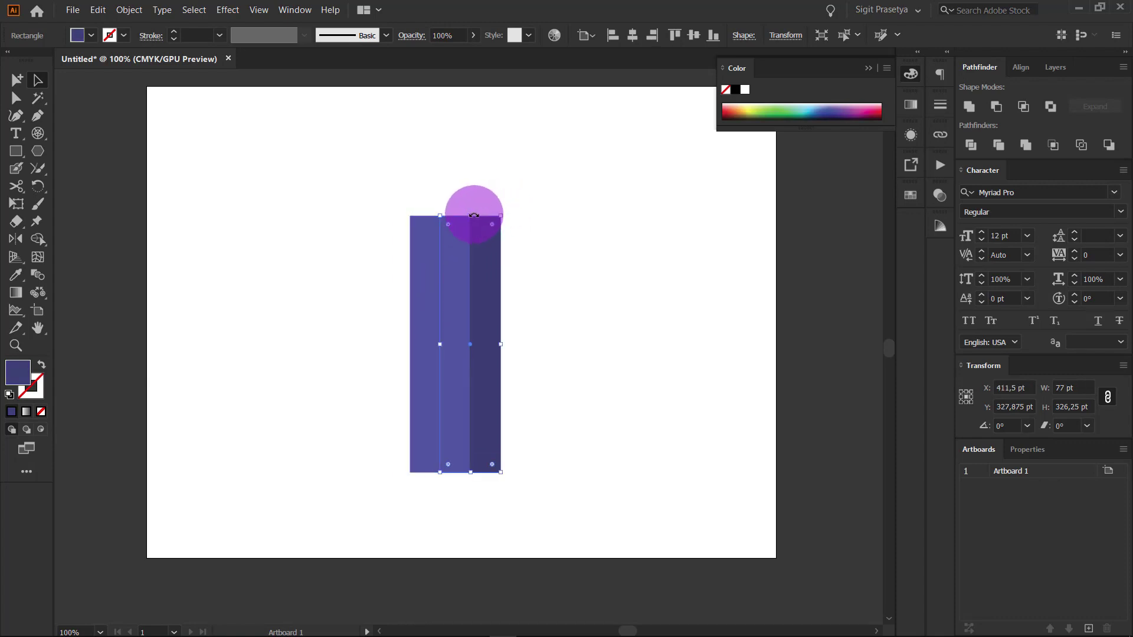
# Step: Rotate the lighter rectangle about 9° clockwise and shift it slightly left over the dark one
pyautogui.moveTo(474, 214); pyautogui.dragTo(489, 222)
pyautogui.moveTo(468, 245); pyautogui.dragTo(452, 242)
pyautogui.click(590, 265)
pyautogui.hotkey('ctrl', '+')
pyautogui.moveTo(523, 311); pyautogui.dragTo(554, 316)
pyautogui.click(410, 271)
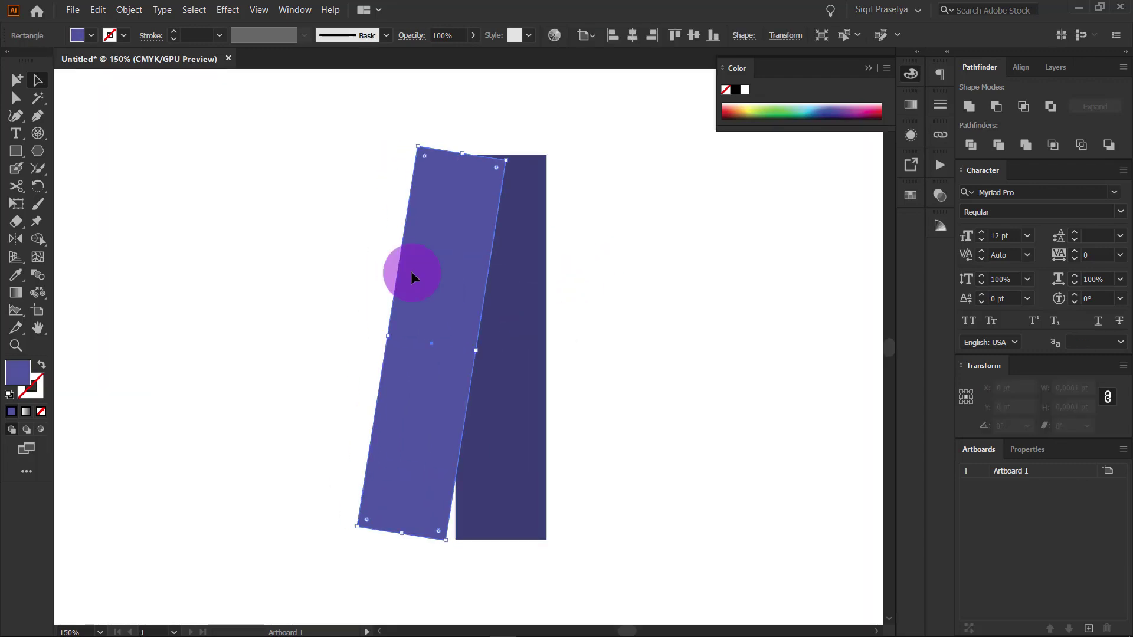
# Step: Use Puppet Warp on the tilted rectangle and replace its corner pins with single pins at the upper end, middle and lower end
pyautogui.click(38, 220)
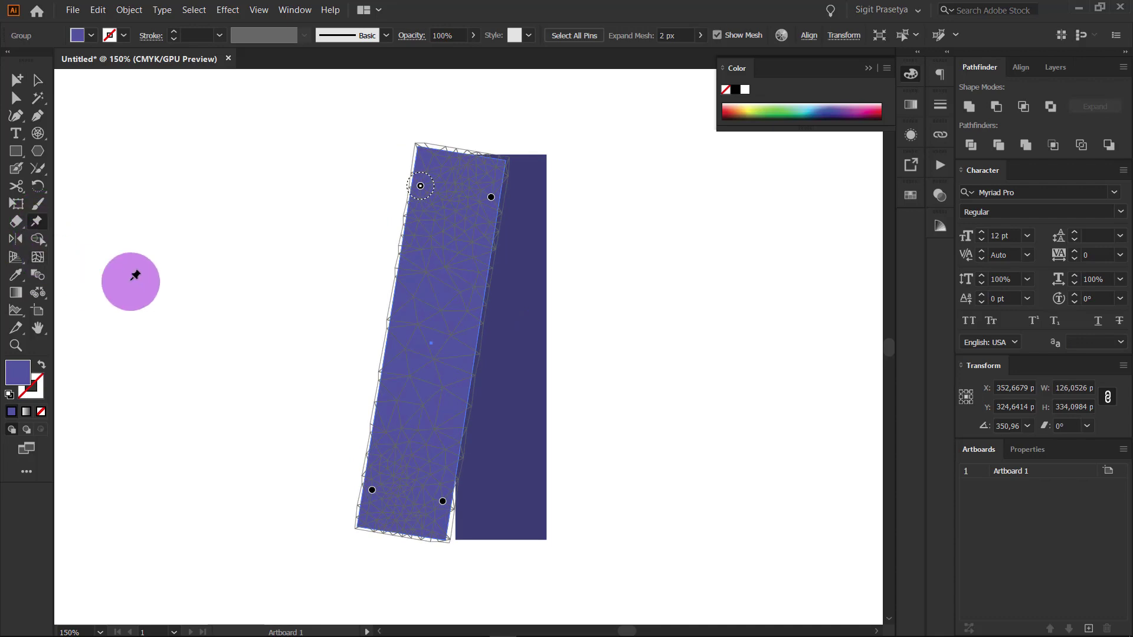
pyautogui.click(420, 186)
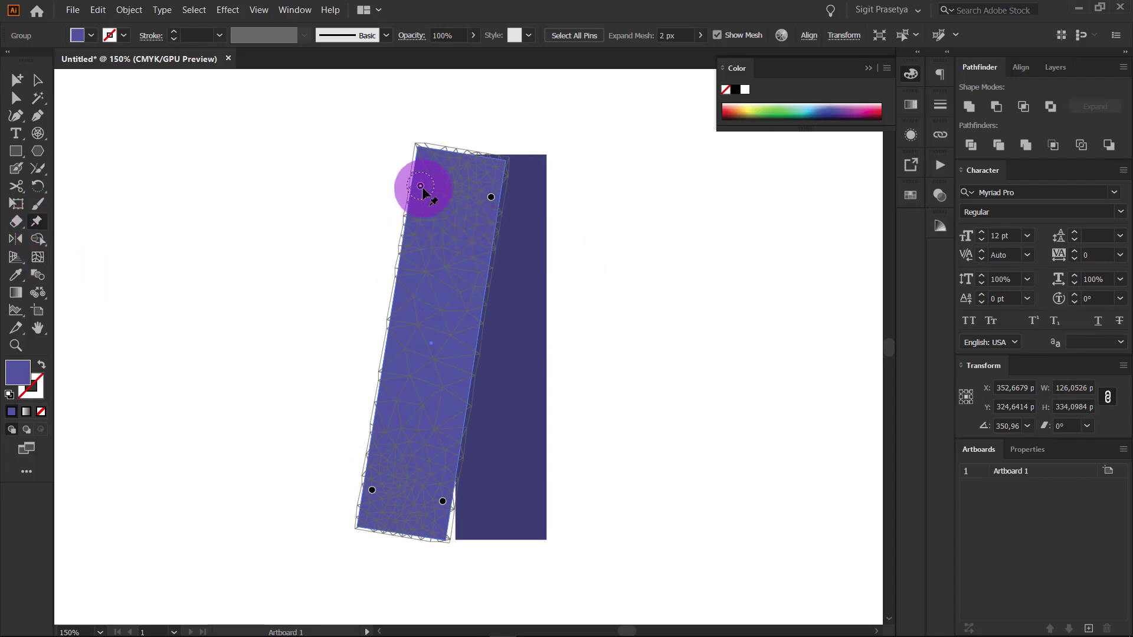
pyautogui.moveTo(422, 188); pyautogui.dragTo(431, 188)
pyautogui.hotkey('ctrl', 'z')
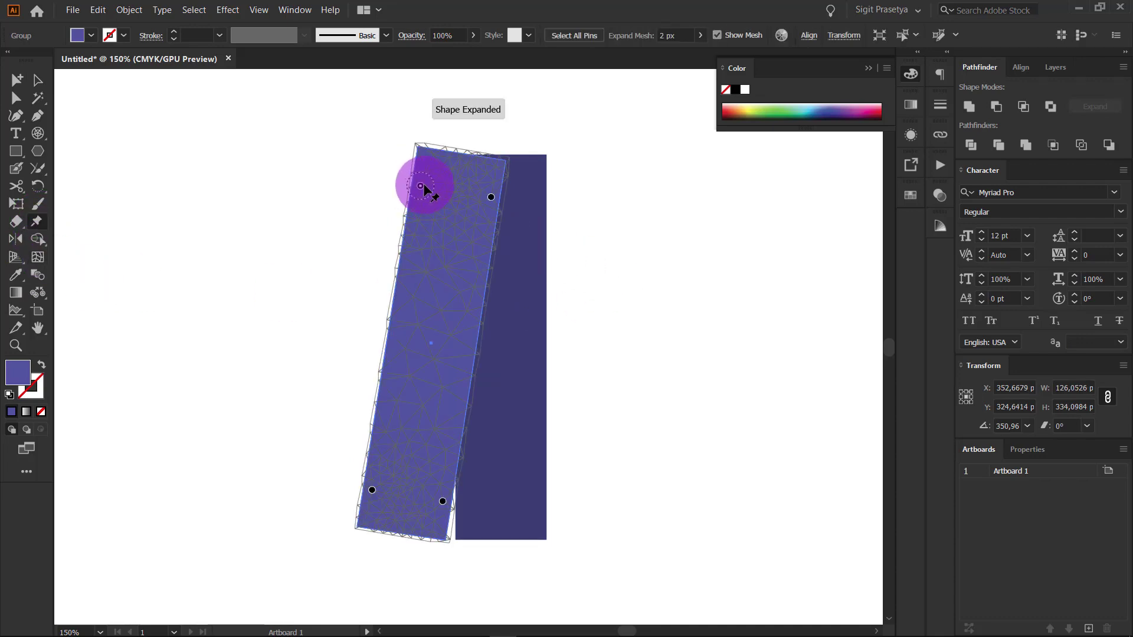
pyautogui.press('Delete')
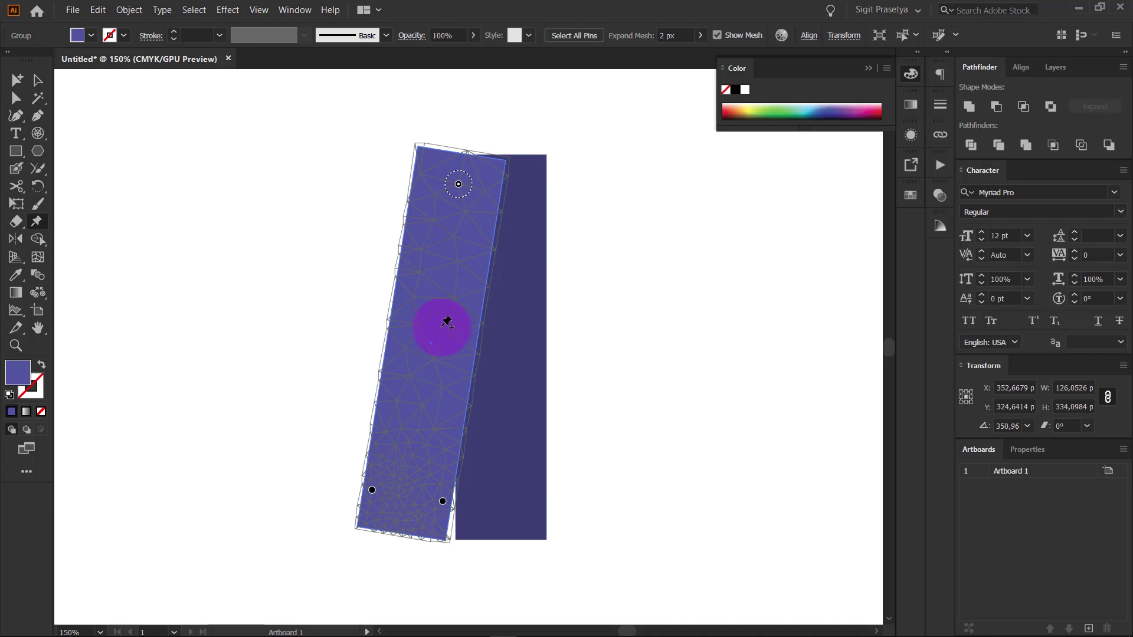
pyautogui.click(441, 502)
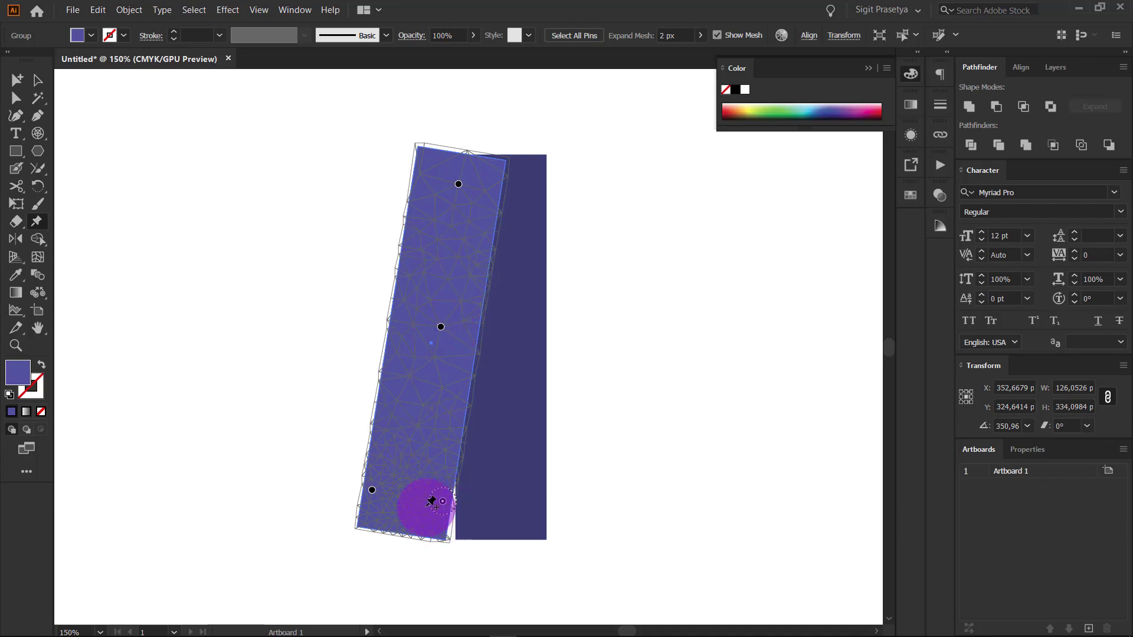
pyautogui.press('Delete')
pyautogui.click(378, 491)
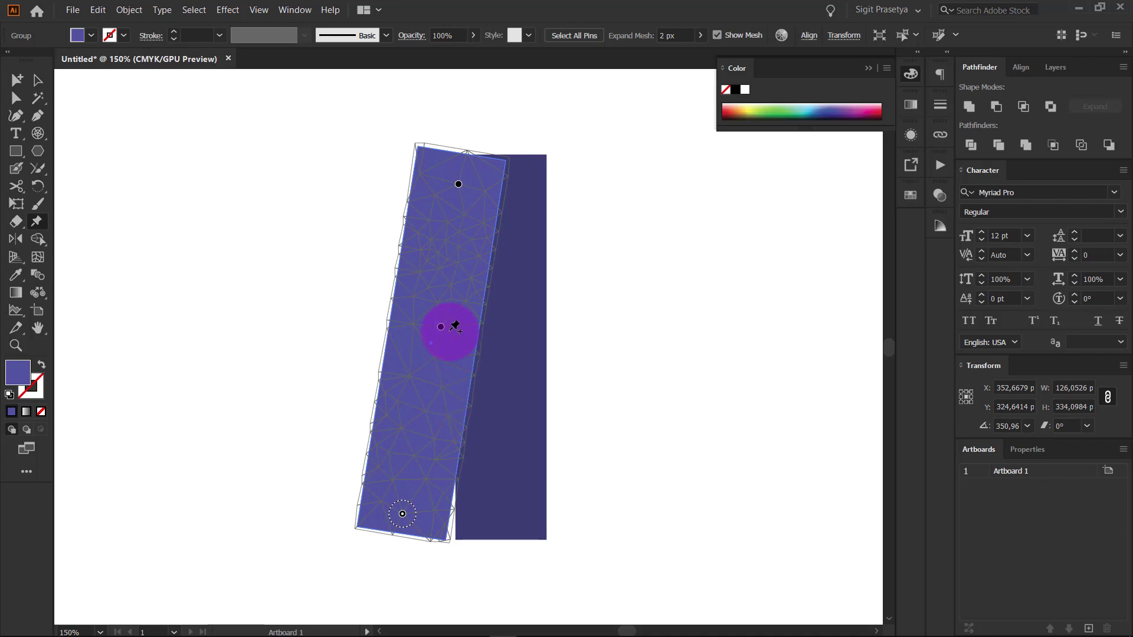
# Step: Bend the tilted rectangle into a J-shaped curve by moving its middle pin right, lower pin up-left and upper pin right
pyautogui.moveTo(441, 326); pyautogui.dragTo(473, 342)
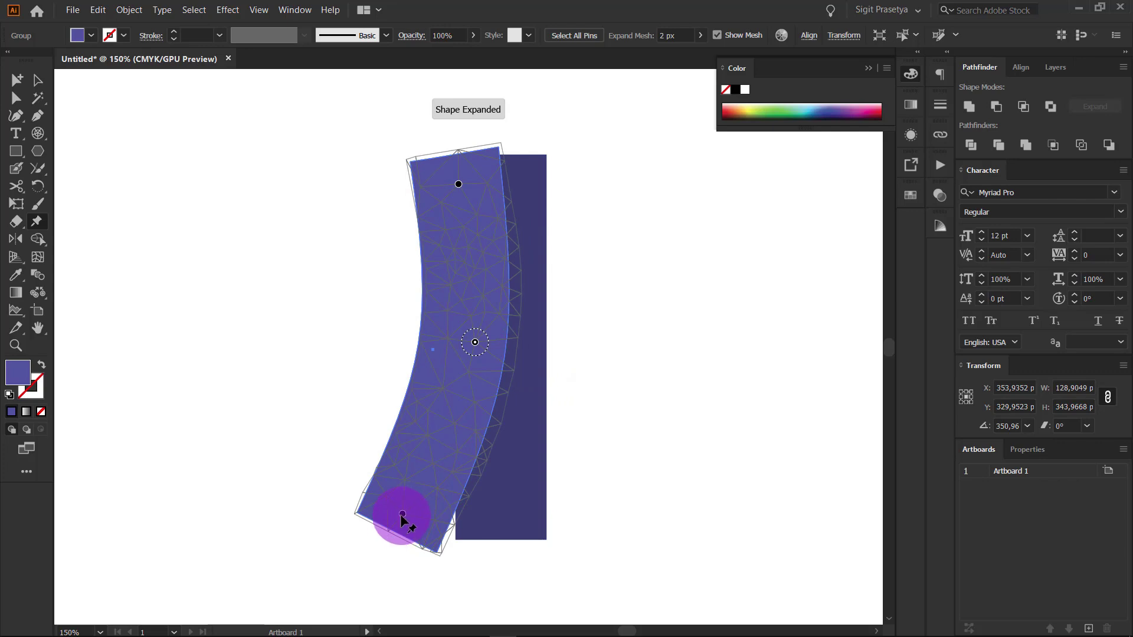
pyautogui.moveTo(402, 514); pyautogui.dragTo(293, 421)
pyautogui.moveTo(458, 183); pyautogui.dragTo(496, 175)
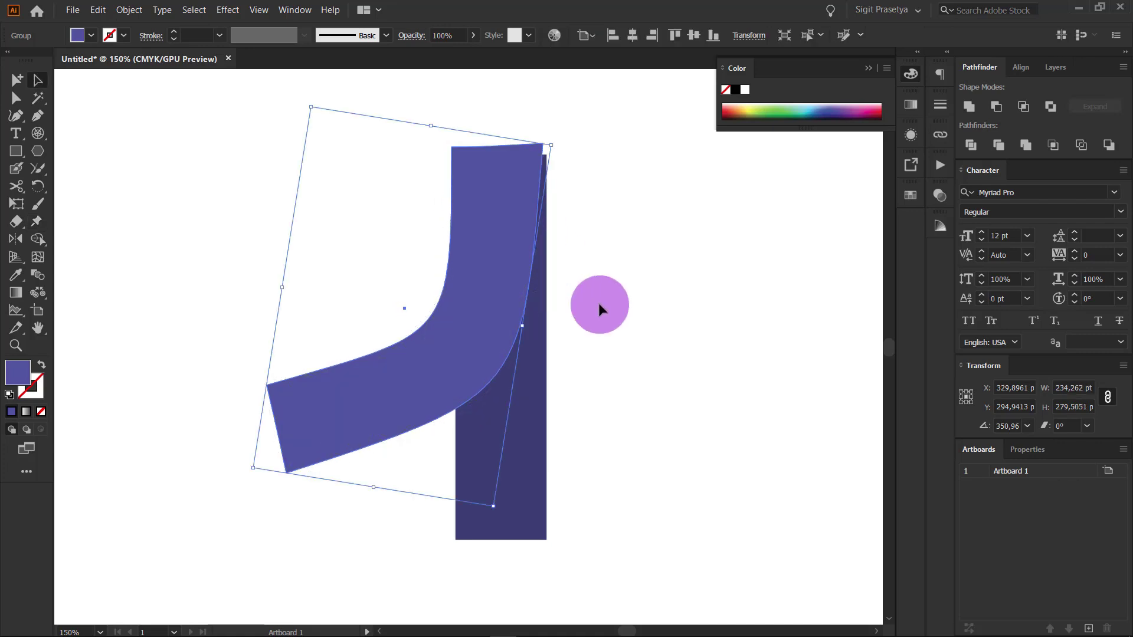
# Step: Delete the dark straight rectangle and place a copy of the bent strip slightly below and to the right of the original
pyautogui.hotkey('ctrl', '-')
pyautogui.press('a')
pyautogui.click(446, 390)
pyautogui.press('Delete')
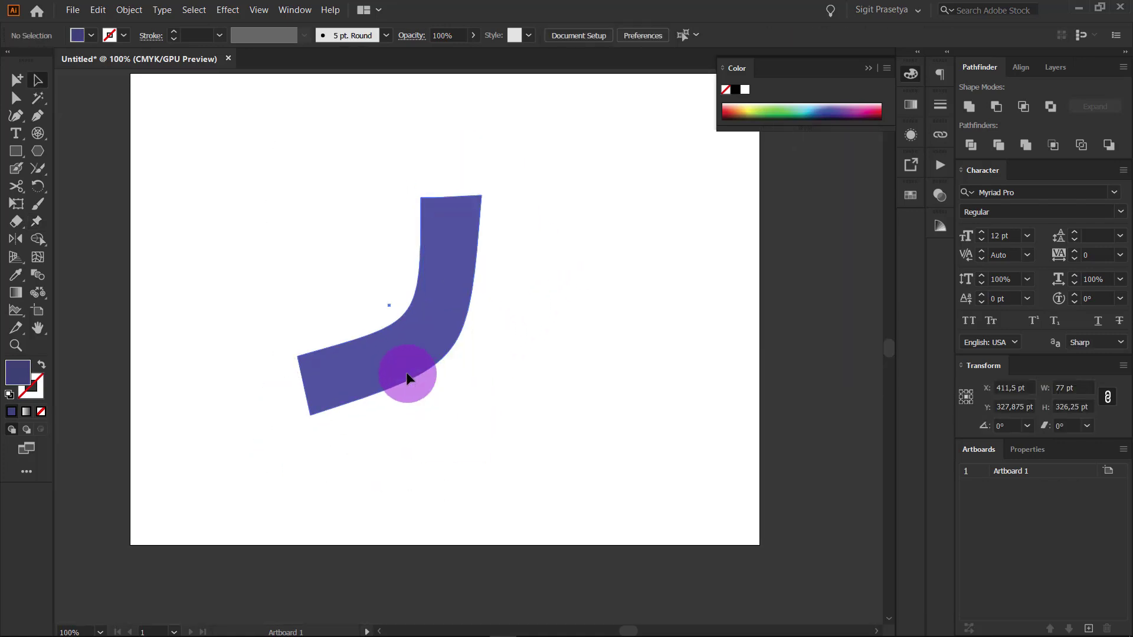
pyautogui.click(415, 357)
pyautogui.moveTo(415, 358); pyautogui.dragTo(470, 377)
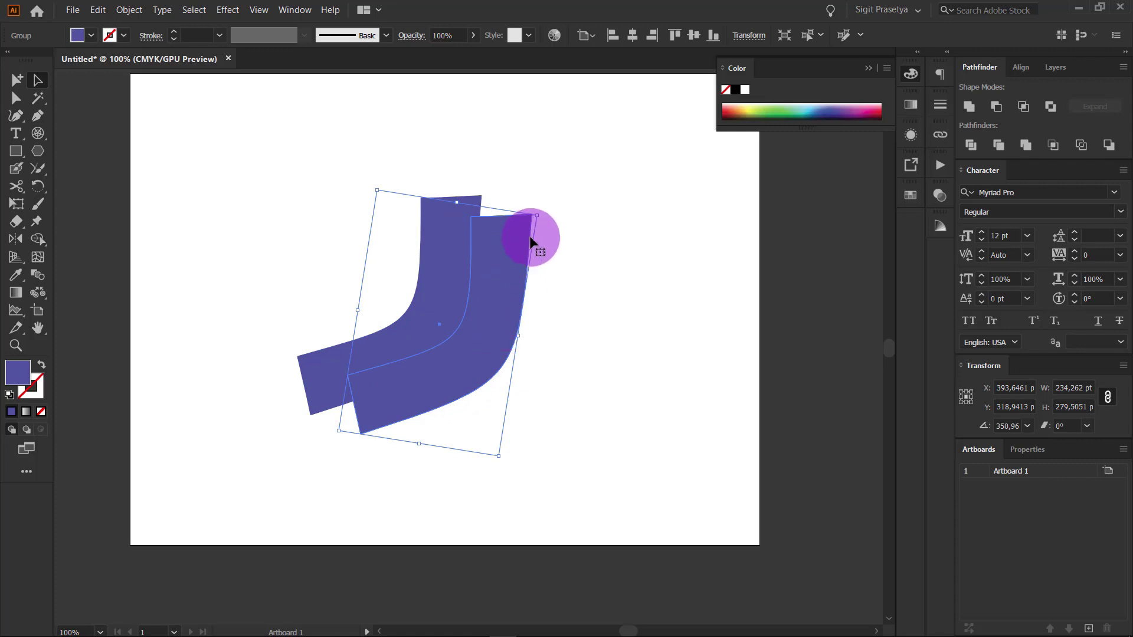
# Step: Fill the copied strip with #373e82, send it behind the original and move it closer as an offset shadow
pyautogui.doubleClick(17, 376)
pyautogui.click(622, 349)
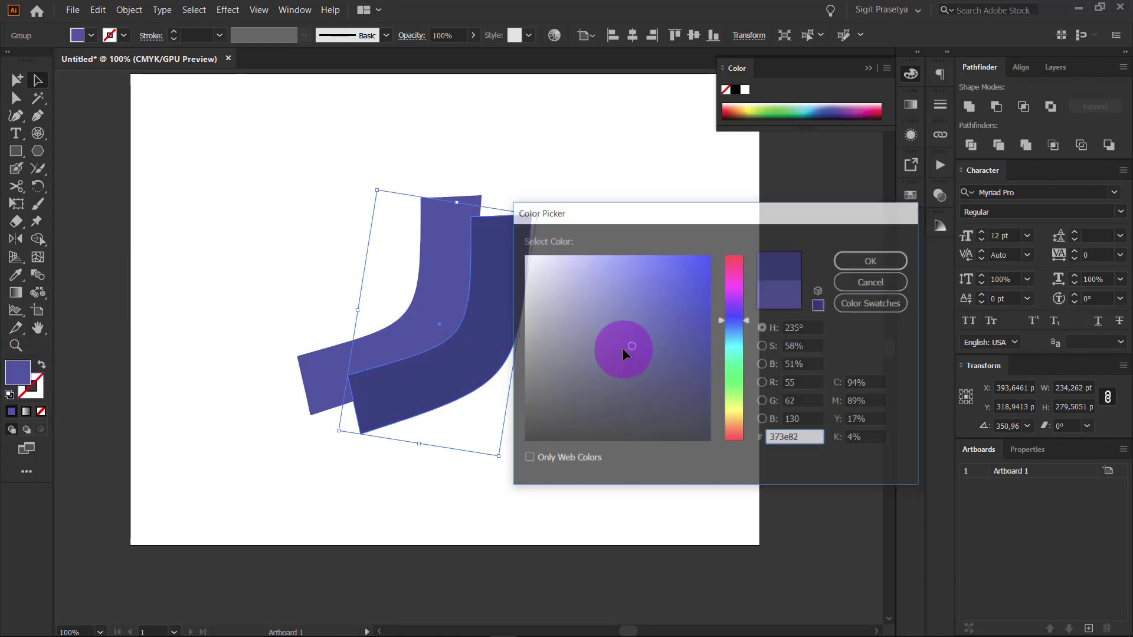
pyautogui.press('Return')
pyautogui.click(490, 319)
pyautogui.hotkey('ctrl', '[')
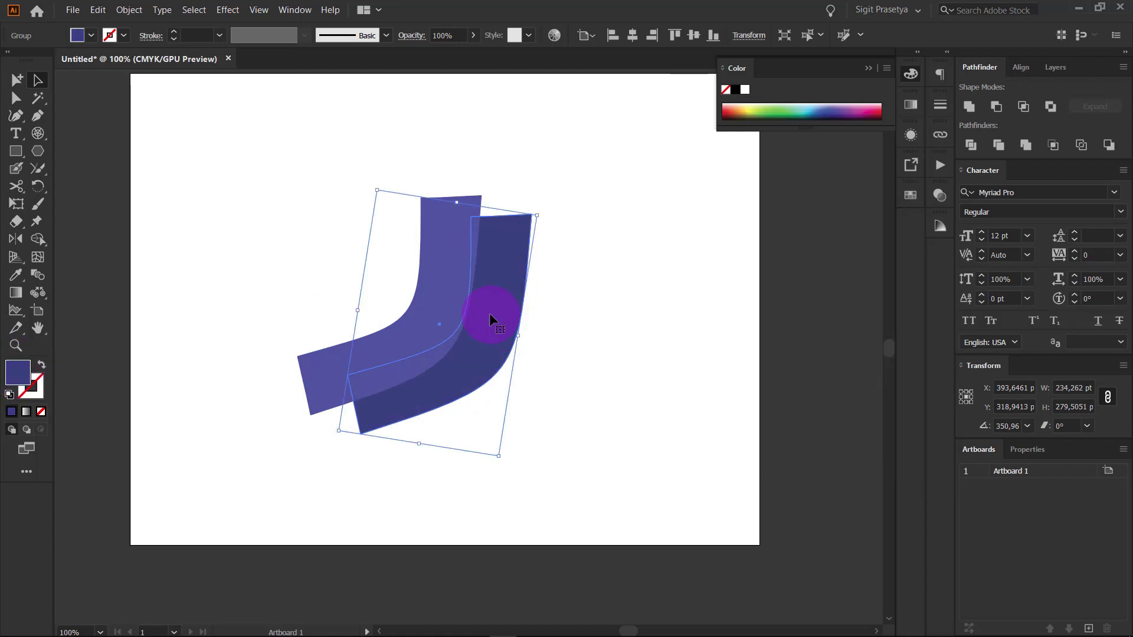
pyautogui.moveTo(490, 315); pyautogui.dragTo(466, 306)
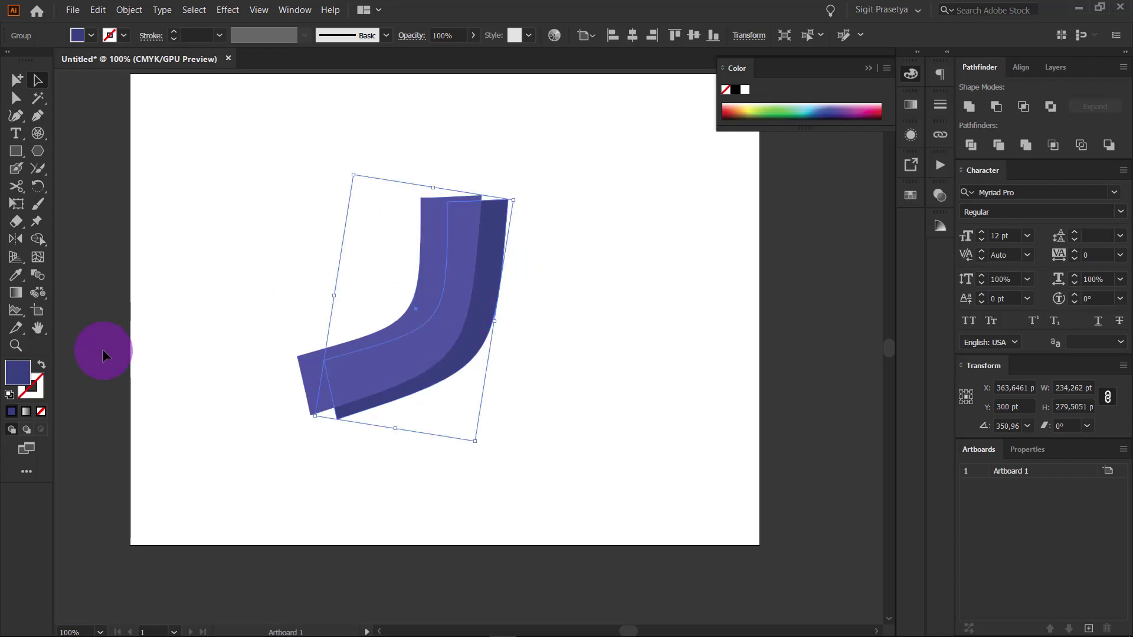
# Step: Reshape the dark strip with Puppet Warp, swinging its lower end down beneath the lighter strip and pushing its middle right, and deselect it
pyautogui.click(37, 221)
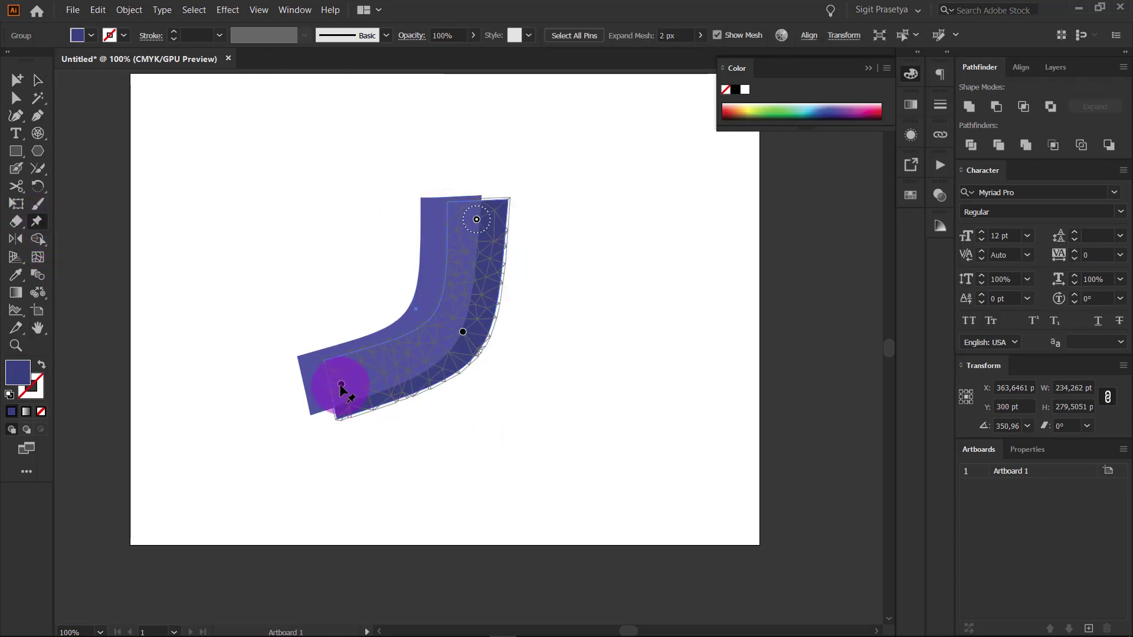
pyautogui.moveTo(340, 385); pyautogui.dragTo(457, 448)
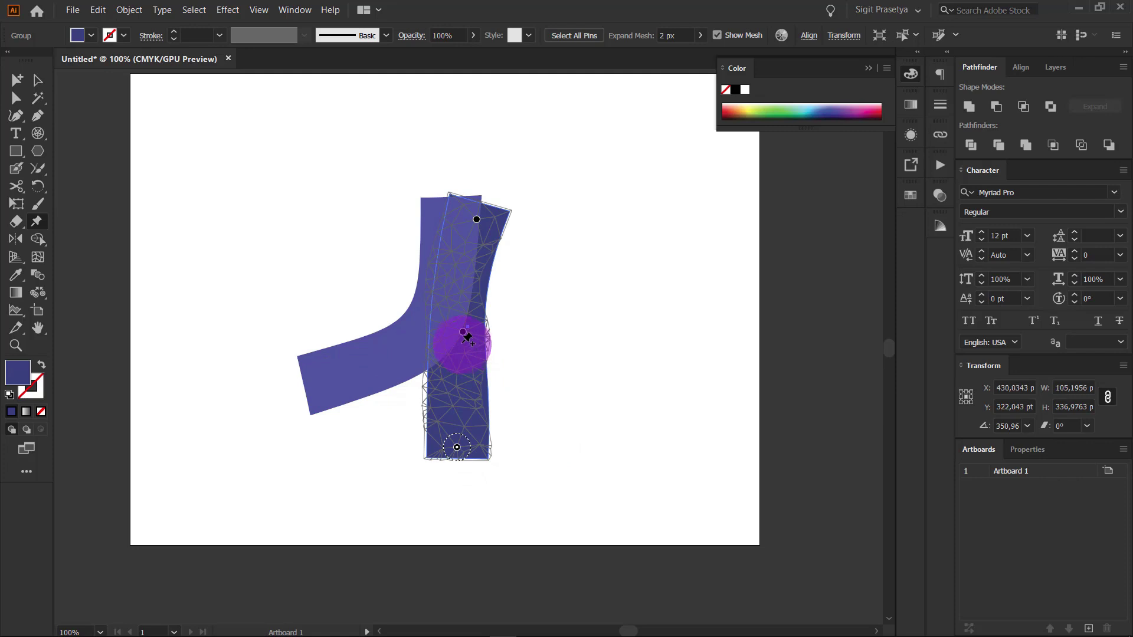
pyautogui.moveTo(463, 332); pyautogui.dragTo(505, 332)
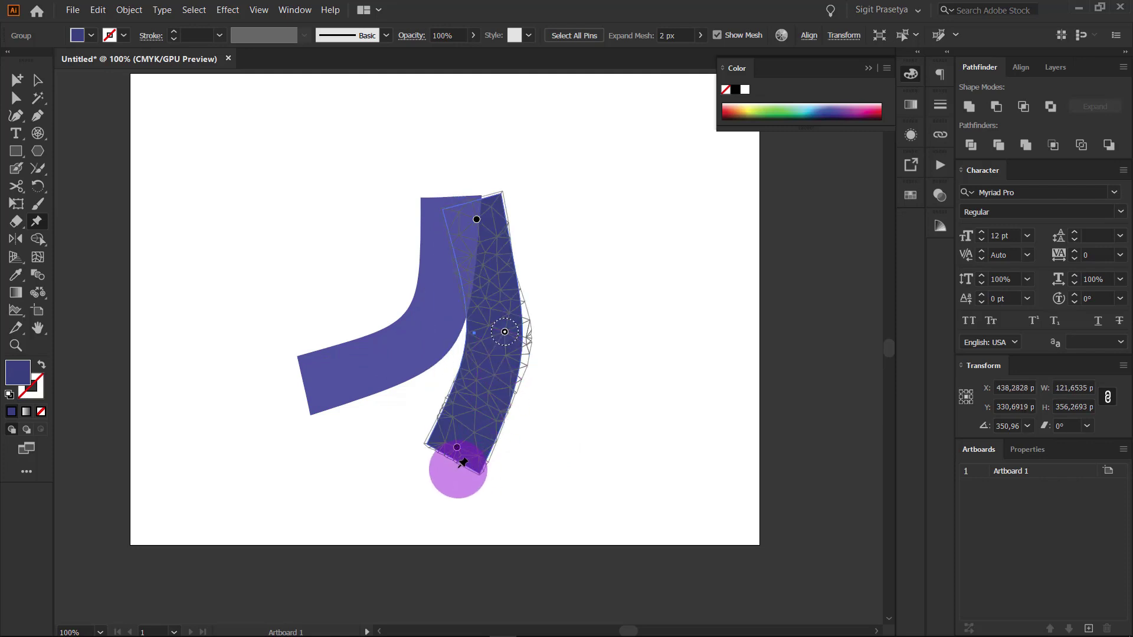
pyautogui.moveTo(460, 449); pyautogui.dragTo(429, 447)
pyautogui.press('a')
pyautogui.click(586, 371)
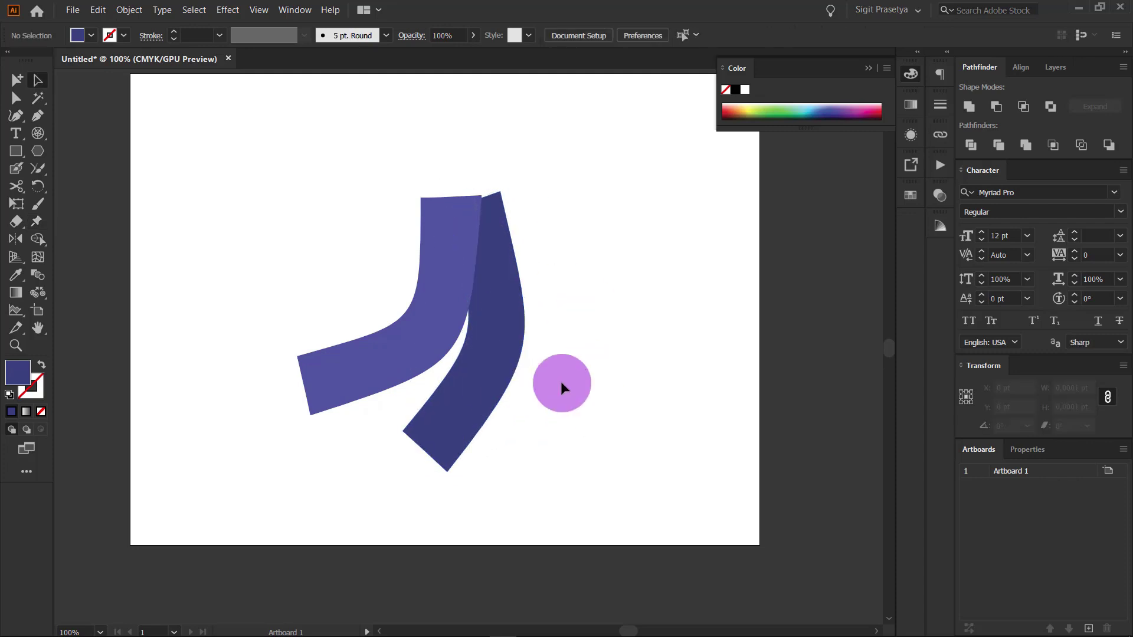
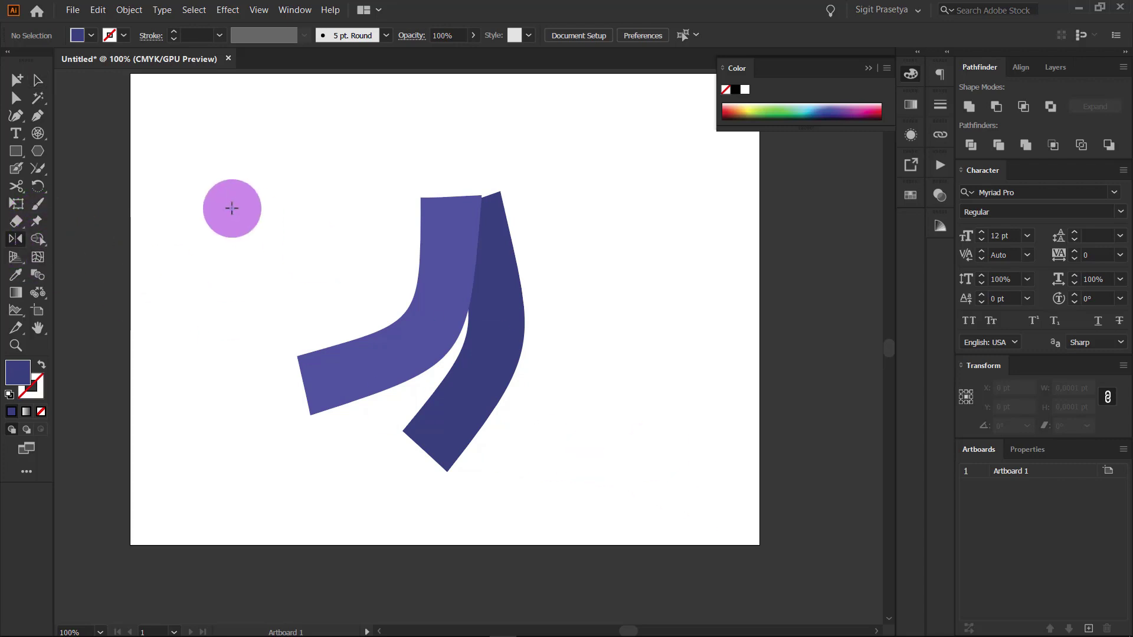
# Step: Choose the Shape Builder tool and collapse the Color panel
pyautogui.click(45, 238)
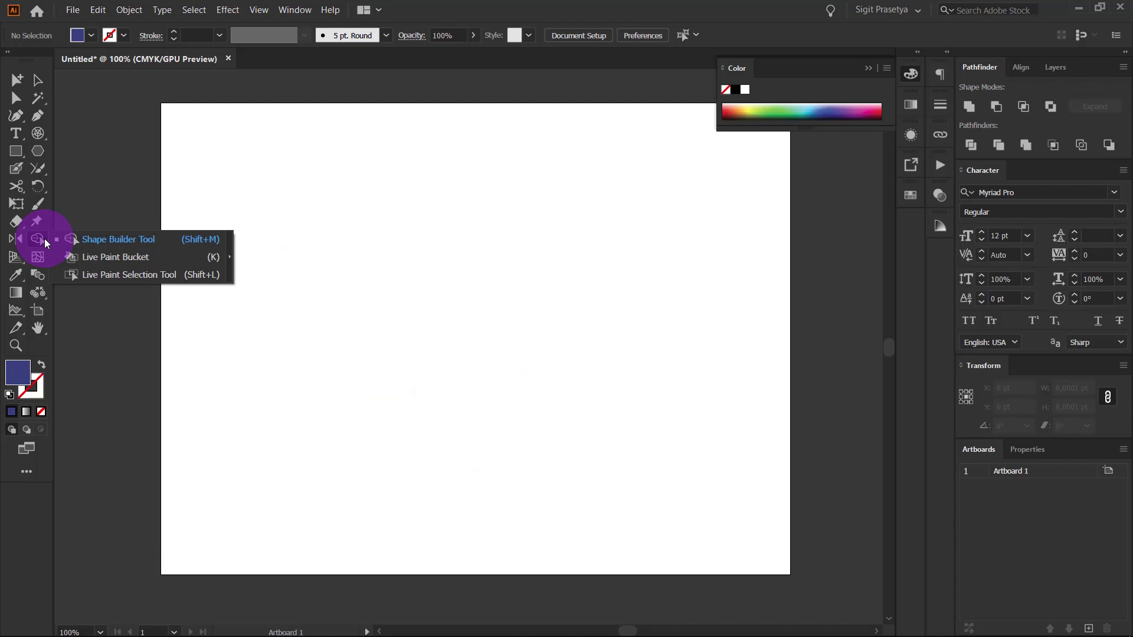
pyautogui.click(44, 239)
pyautogui.click(44, 238)
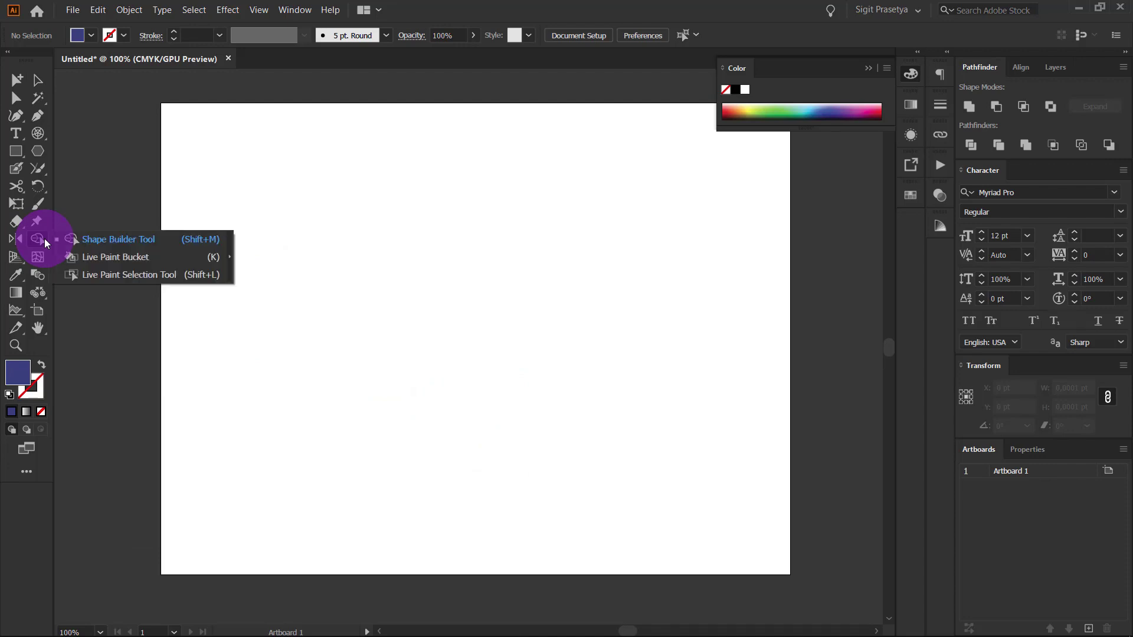
pyautogui.click(151, 245)
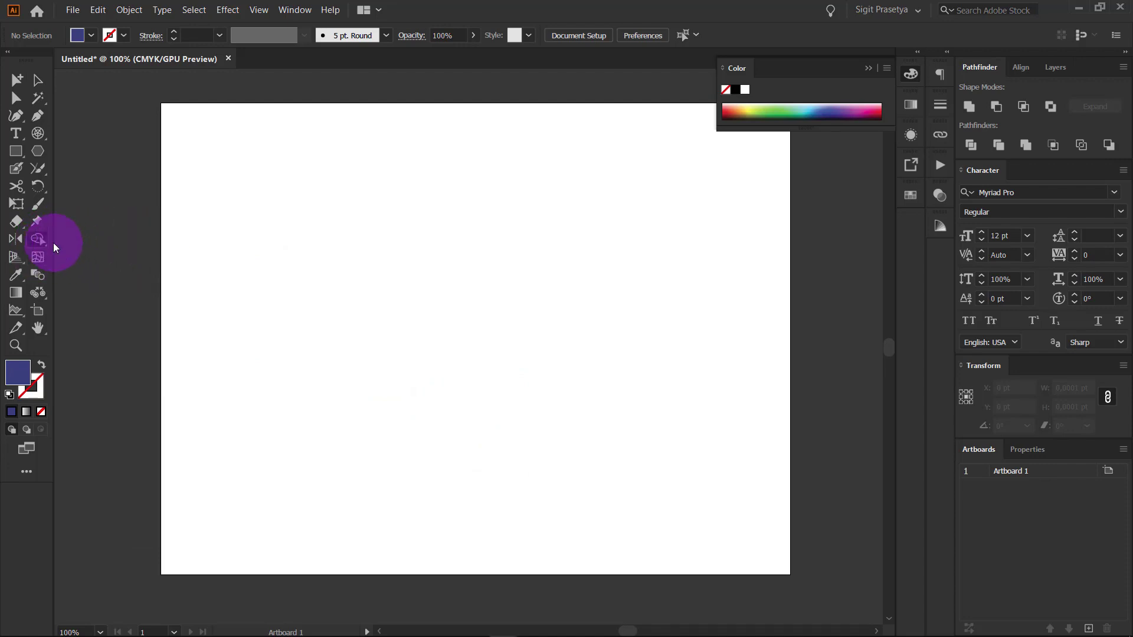
pyautogui.click(911, 74)
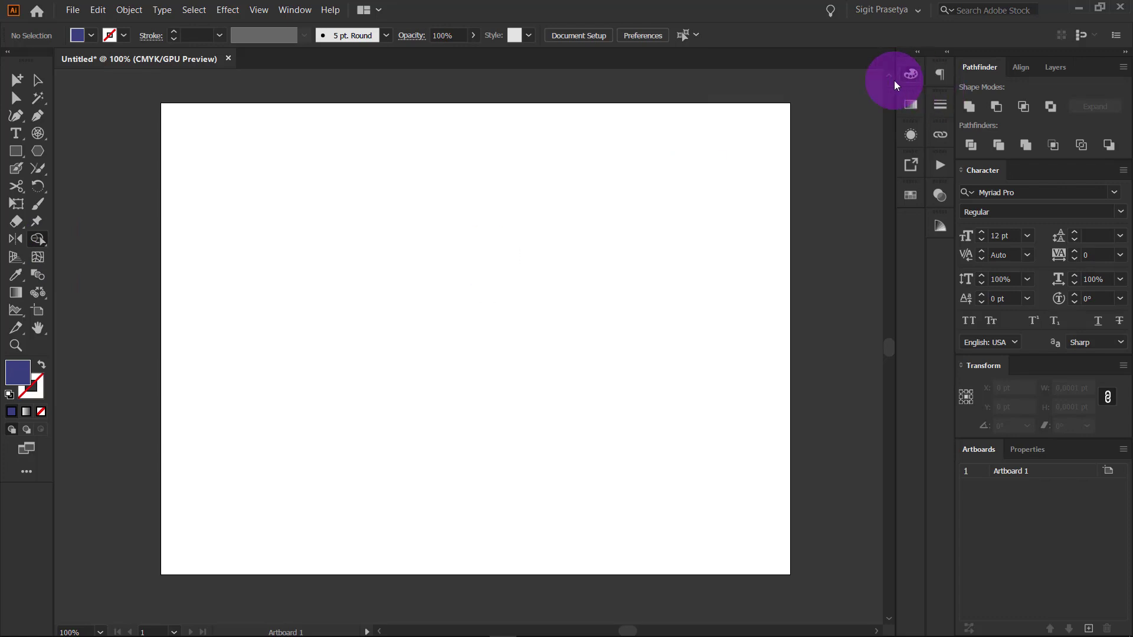
# Step: Swap fill and stroke on a temporary rectangle of about 91 by 287.5 pt, and delete the rectangle
pyautogui.click(15, 152)
pyautogui.moveTo(378, 233); pyautogui.dragTo(449, 460)
pyautogui.hotkey('shift', 'x')
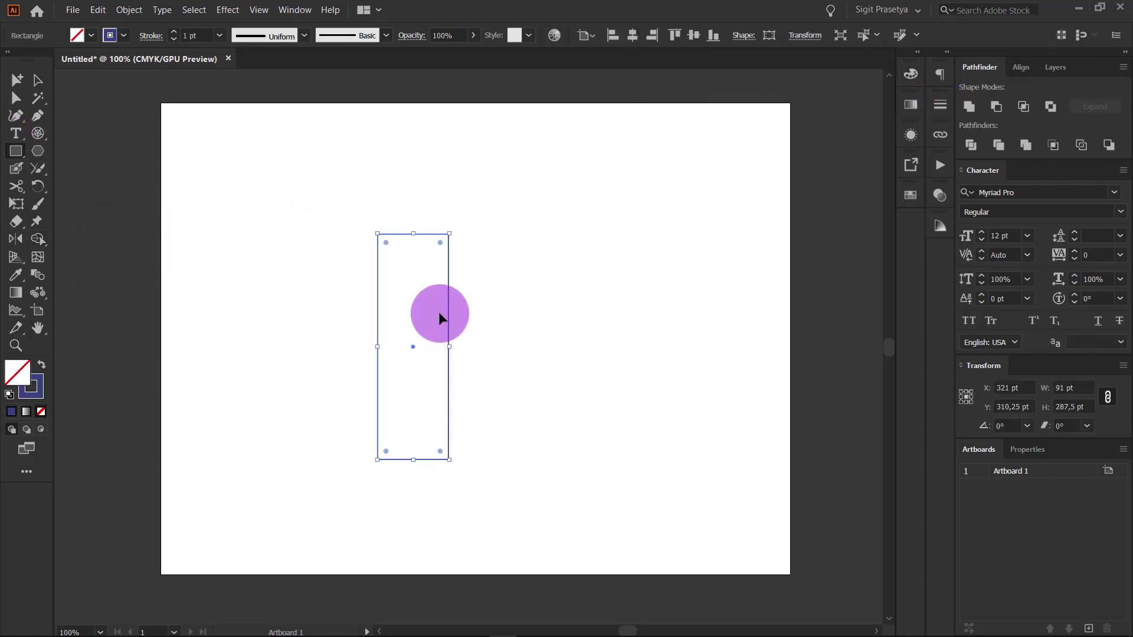
pyautogui.press('Delete')
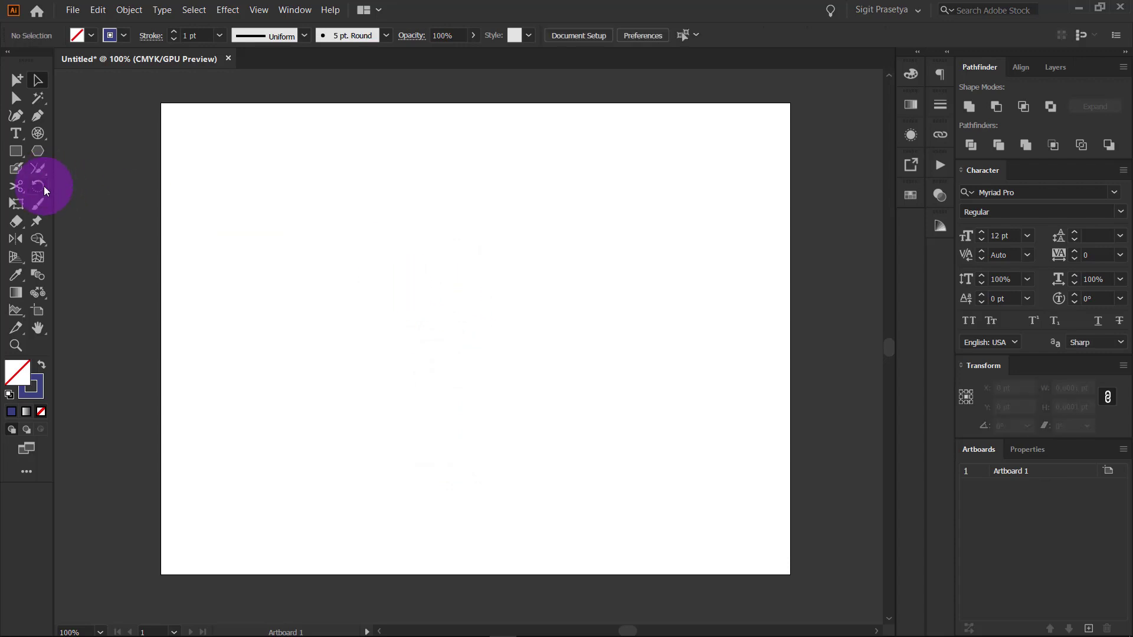
# Step: Draw a square rectangular grid of six by six cells, about 374 pt wide, and move it up to the artboard's middle
pyautogui.moveTo(37, 172); pyautogui.dragTo(128, 187)
pyautogui.moveTo(315, 208); pyautogui.dragTo(610, 422)
pyautogui.press('v')
pyautogui.moveTo(510, 356); pyautogui.dragTo(507, 327)
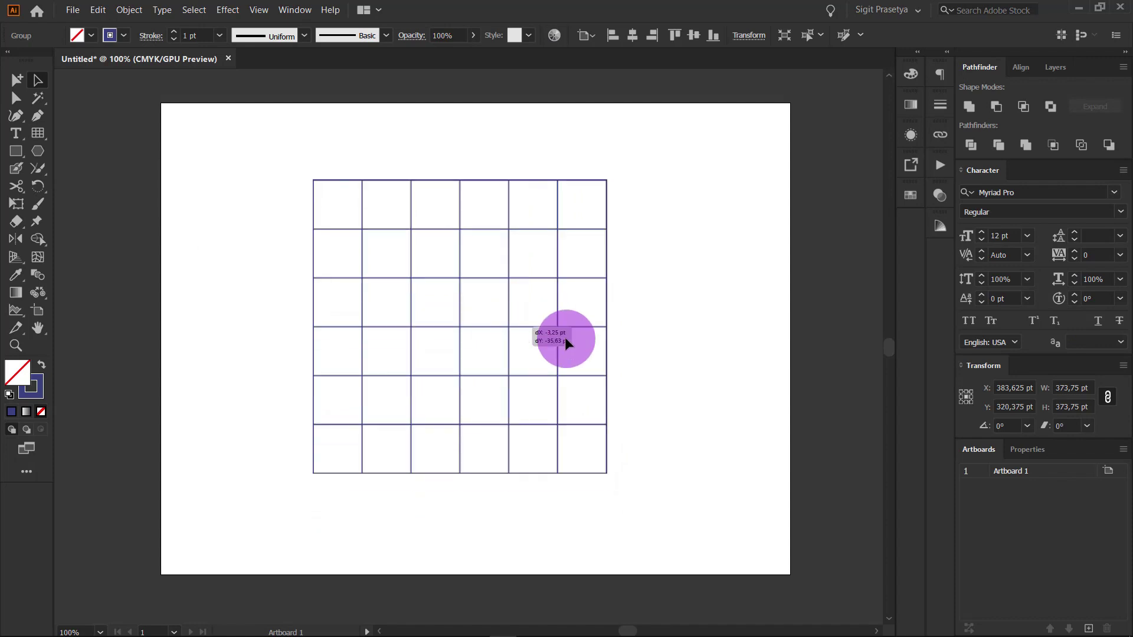
# Step: Select the whole grid and merge a ring of inner cells around one central cell with Shape Builder, starting from the second row and column
pyautogui.click(646, 340)
pyautogui.hotkey('ctrl', '=')
pyautogui.moveTo(624, 344); pyautogui.dragTo(622, 363)
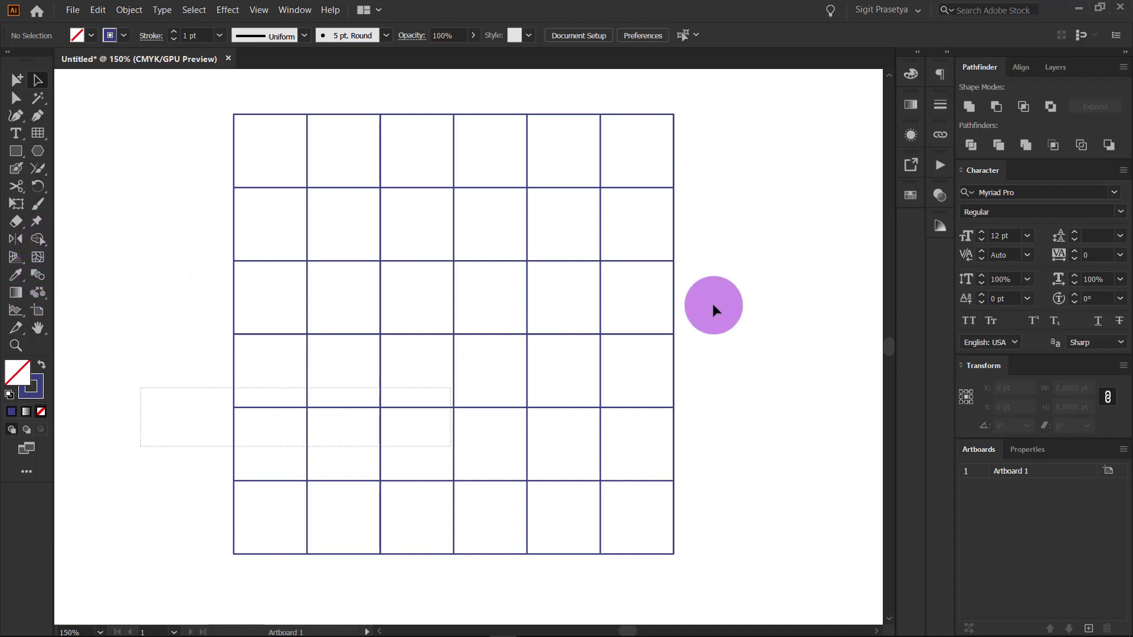
pyautogui.hotkey('ctrl', 'a')
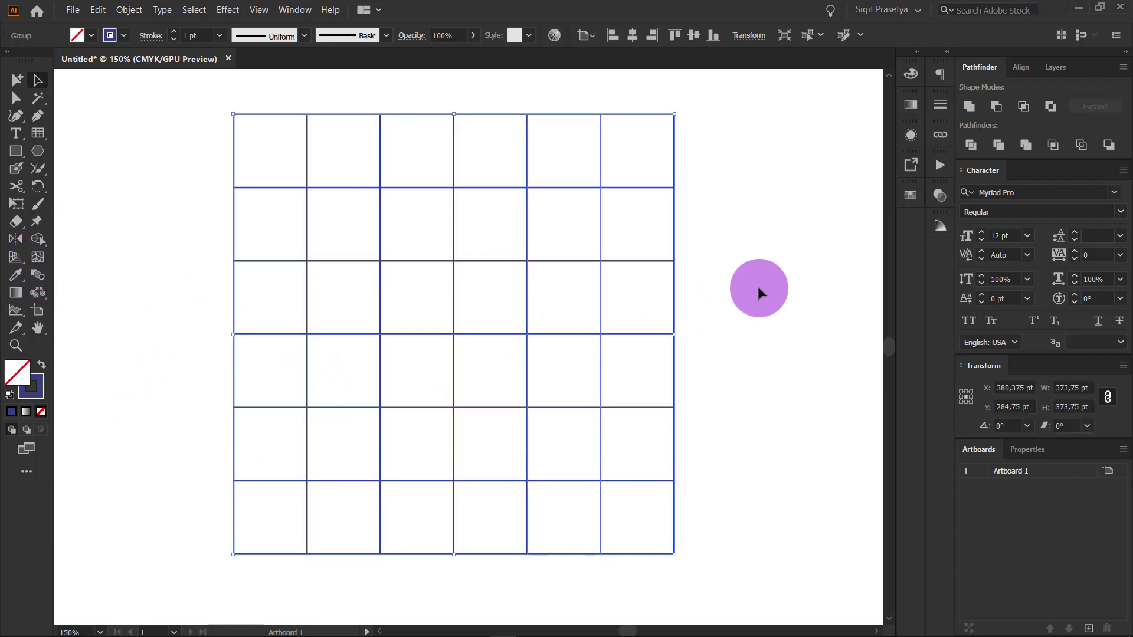
pyautogui.click(37, 239)
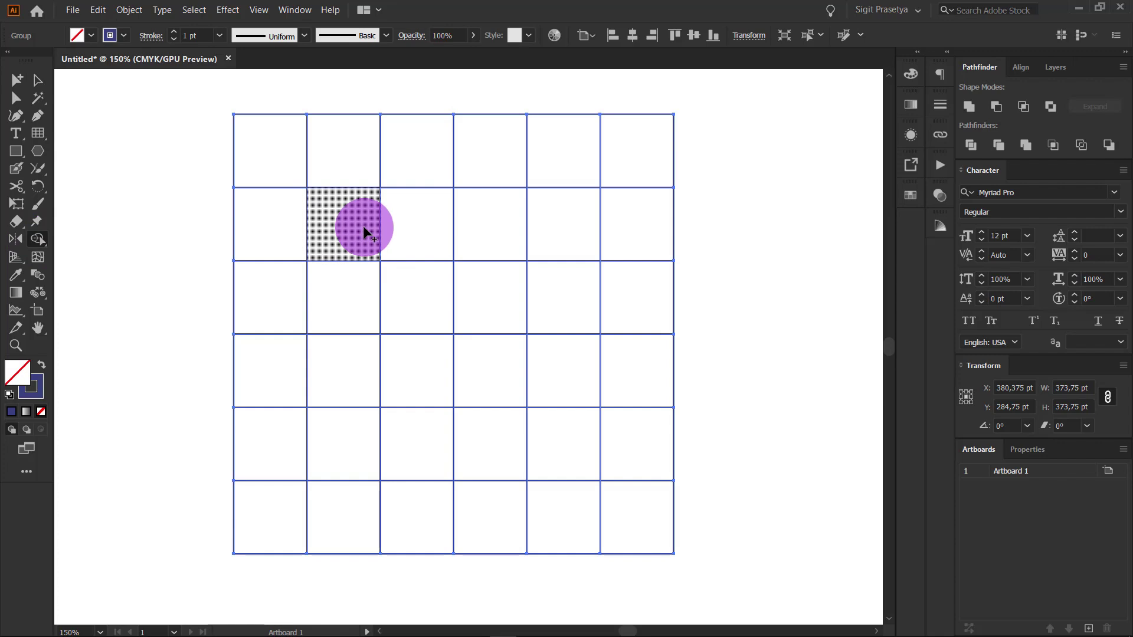
pyautogui.moveTo(364, 230)
pyautogui.mouseDown()
pyautogui.moveTo(371, 435)
pyautogui.moveTo(484, 442)
pyautogui.moveTo(504, 315)
pyautogui.moveTo(422, 301)
pyautogui.mouseUp()
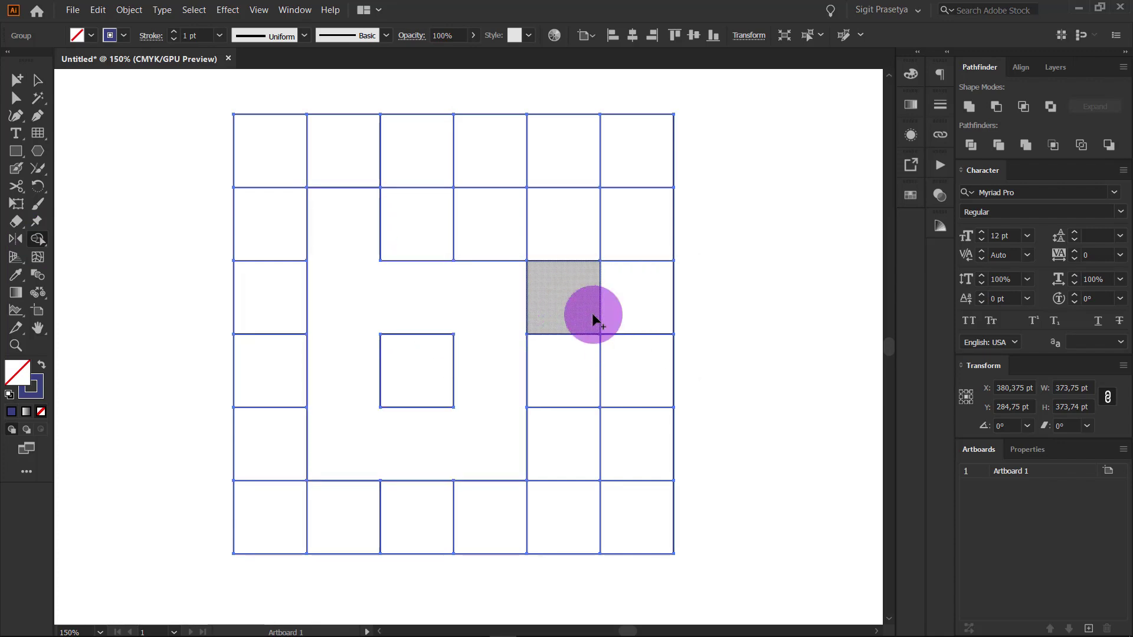
# Step: Ungroup the grid and deselect it, testing moves of the grid and of the merged ring and undoing both
pyautogui.click(42, 79)
pyautogui.moveTo(404, 260); pyautogui.dragTo(480, 296)
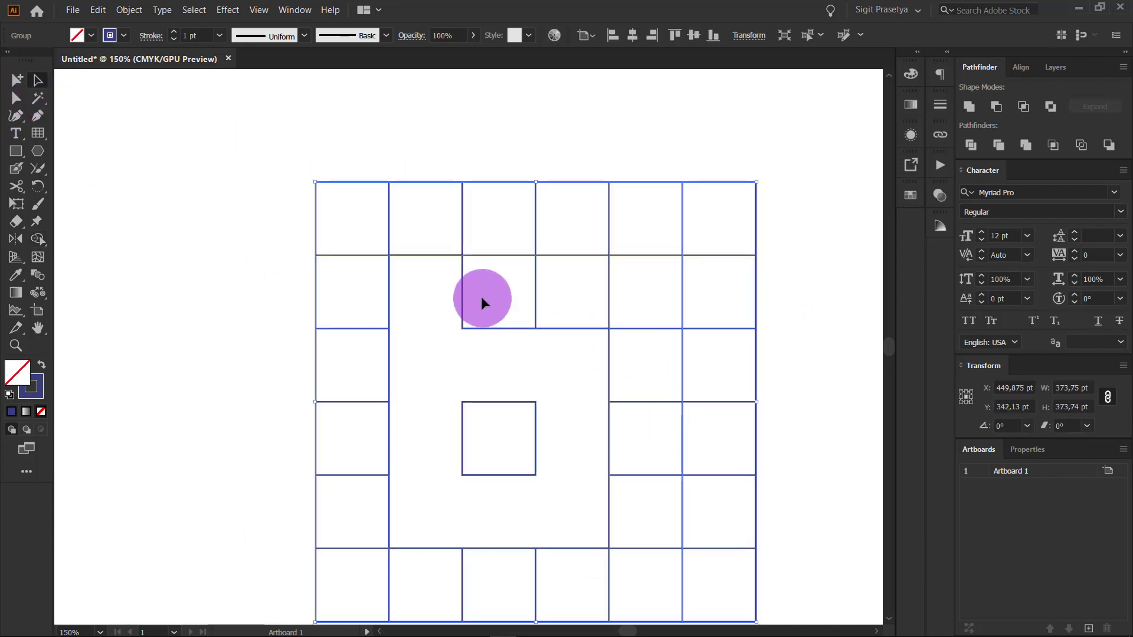
pyautogui.hotkey('ctrl', 'z')
pyautogui.rightClick(476, 245)
pyautogui.click(535, 350)
pyautogui.click(594, 281)
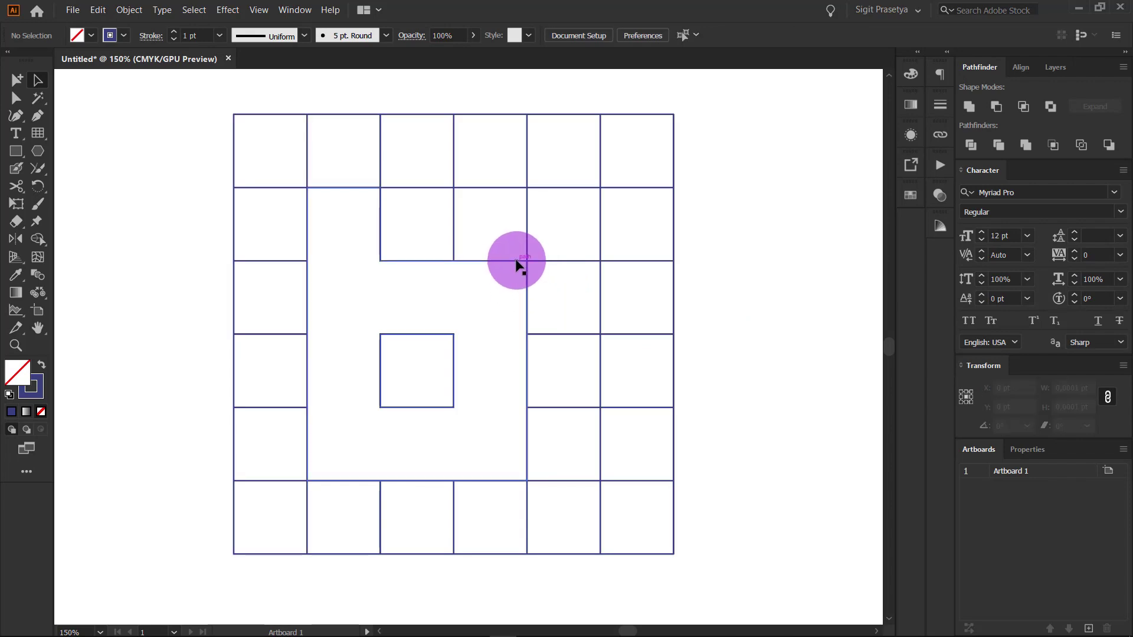
pyautogui.moveTo(517, 260); pyautogui.dragTo(502, 340)
pyautogui.hotkey('ctrl', 'z')
# Step: Swap fill and stroke on the merged ring to make it solid blue, and pull it clear of the grid
pyautogui.hotkey('shift', 'x')
pyautogui.hotkey('shift', 'x')
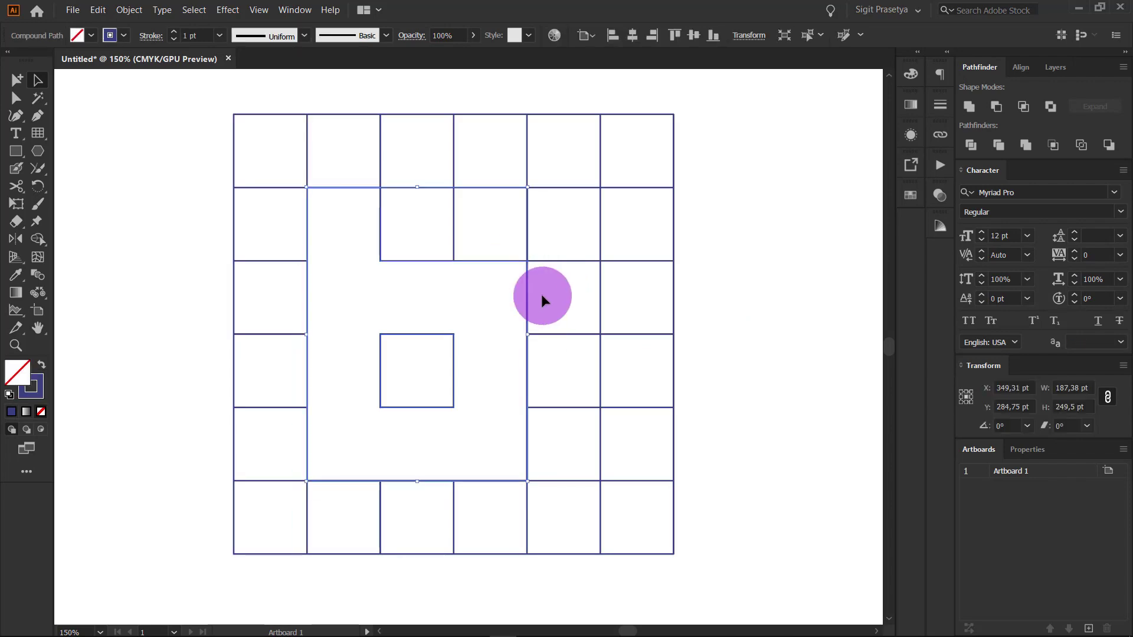
pyautogui.hotkey('shift', 'x')
pyautogui.hotkey('ctrl', '-')
pyautogui.hscroll(2, 472, 319)
pyautogui.moveTo(435, 329)
pyautogui.mouseDown()
pyautogui.moveTo(709, 274)
pyautogui.moveTo(724, 280)
pyautogui.mouseUp()
# Step: Delete the leftover grid cells and move the b-shaped piece to the middle of the artboard
pyautogui.moveTo(577, 544); pyautogui.dragTo(139, 204)
pyautogui.press('Delete')
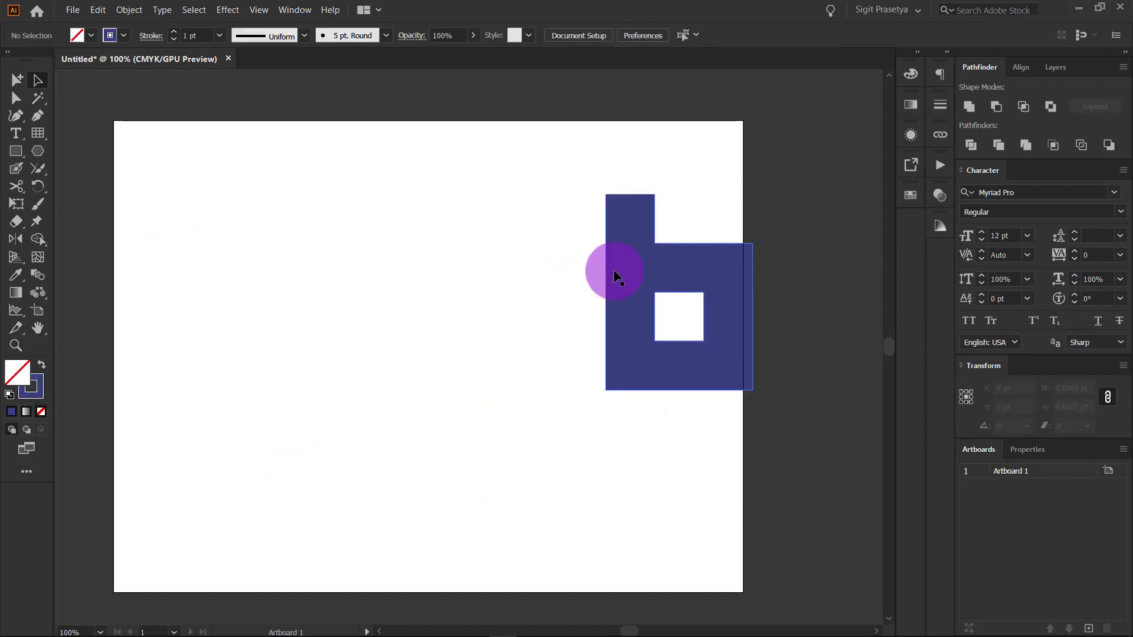
pyautogui.moveTo(614, 273); pyautogui.dragTo(346, 321)
pyautogui.click(549, 324)
pyautogui.hscroll(-2, 625, 318)
pyautogui.hotkey('ctrl', '+')
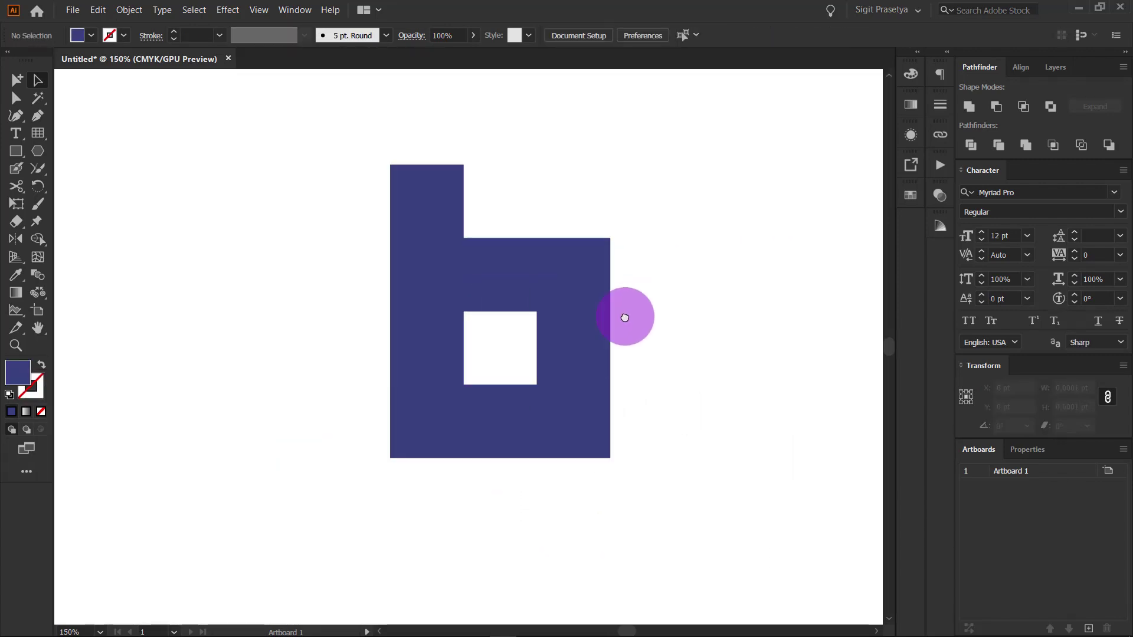
pyautogui.hotkey('ctrl', '-')
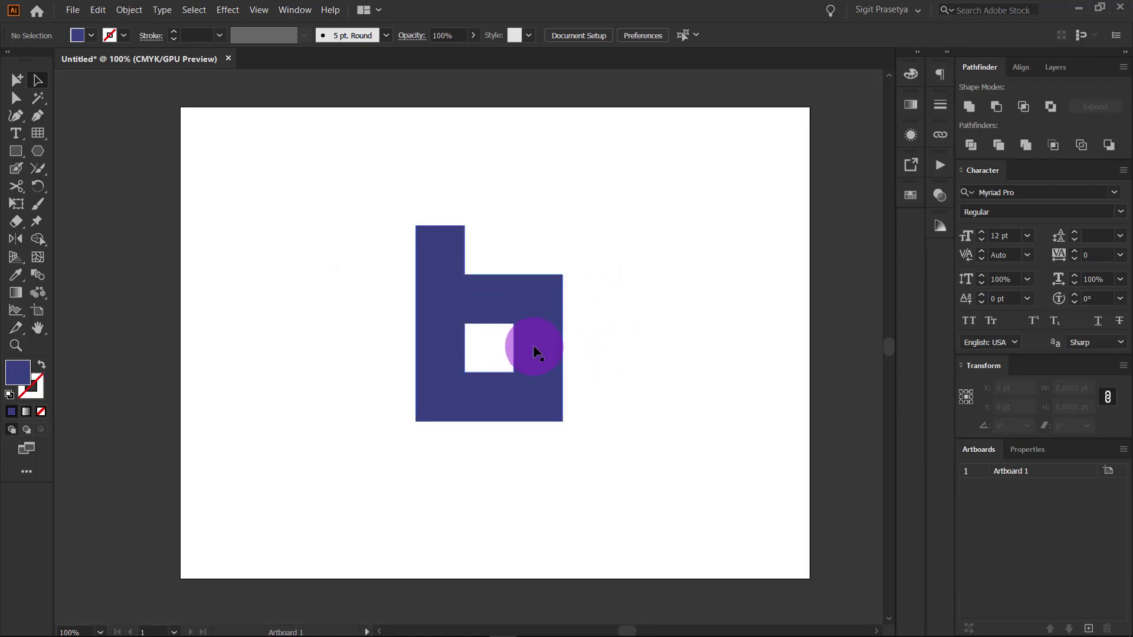
# Step: Remove the b-shaped piece, draw a blue square of about 78.75 pt, and duplicate it into an evenly spaced row of six
pyautogui.hotkey('ctrl', 'z')
pyautogui.moveTo(38, 239)
pyautogui.mouseDown()
pyautogui.moveTo(141, 265)
pyautogui.moveTo(43, 245)
pyautogui.mouseUp()
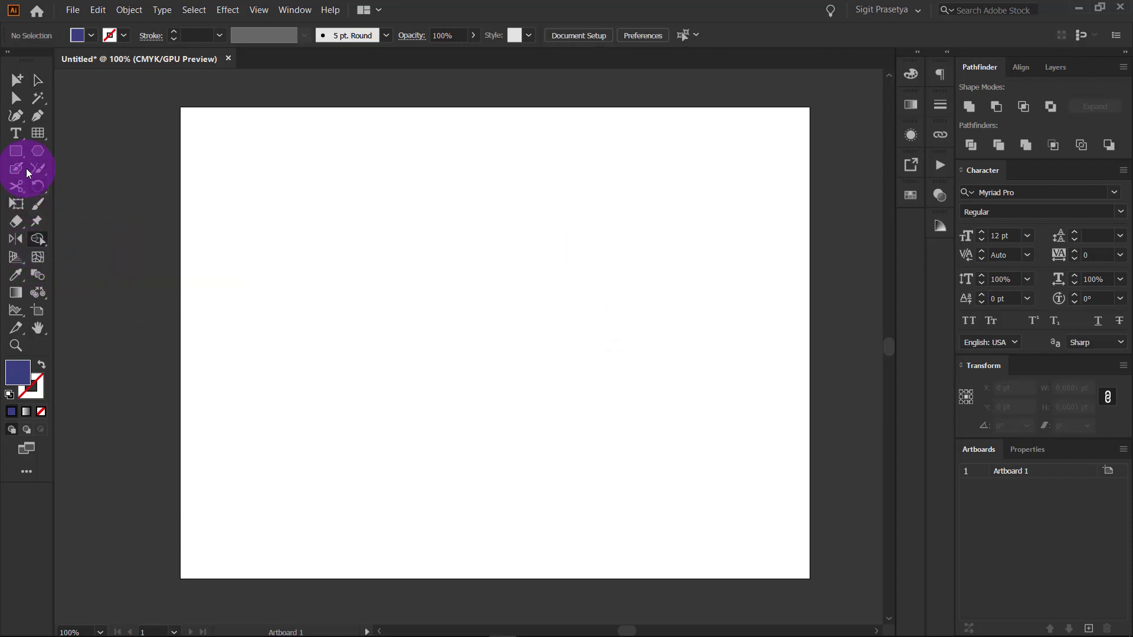
pyautogui.click(15, 151)
pyautogui.moveTo(328, 349); pyautogui.dragTo(394, 342)
pyautogui.press('v')
pyautogui.hotkey('ctrl', 'd')
pyautogui.hotkey('ctrl', 'd')
pyautogui.hotkey('ctrl', 'd')
pyautogui.hotkey('ctrl', 'd')
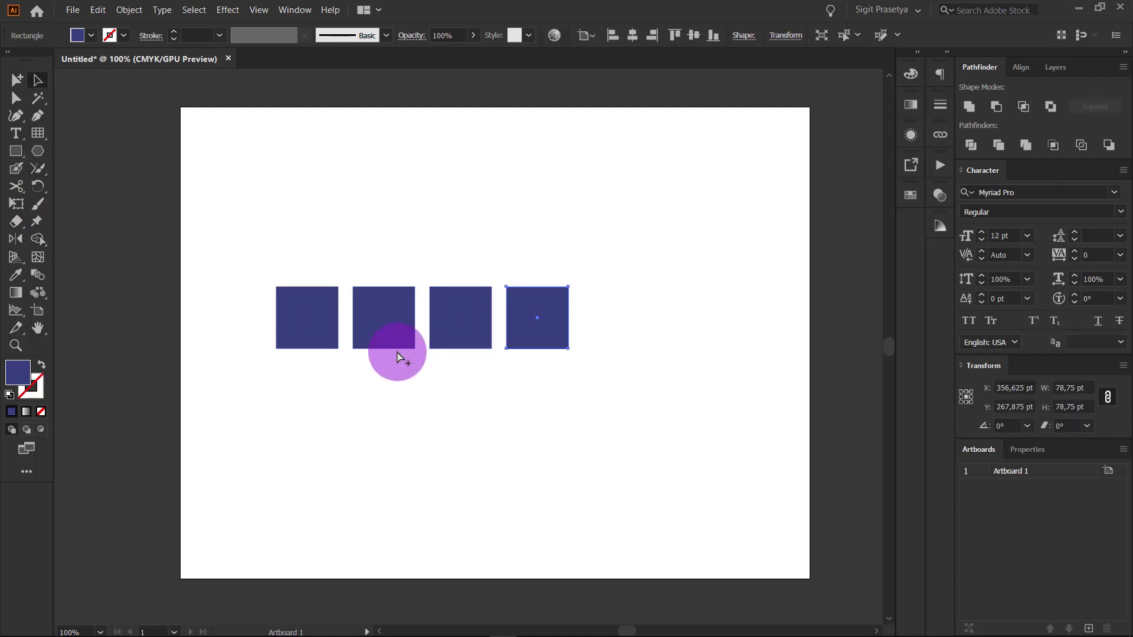
# Step: Select all six squares and paint the first one grey-brown with the Live Paint Bucket
pyautogui.click(311, 403)
pyautogui.moveTo(270, 429); pyautogui.dragTo(766, 319)
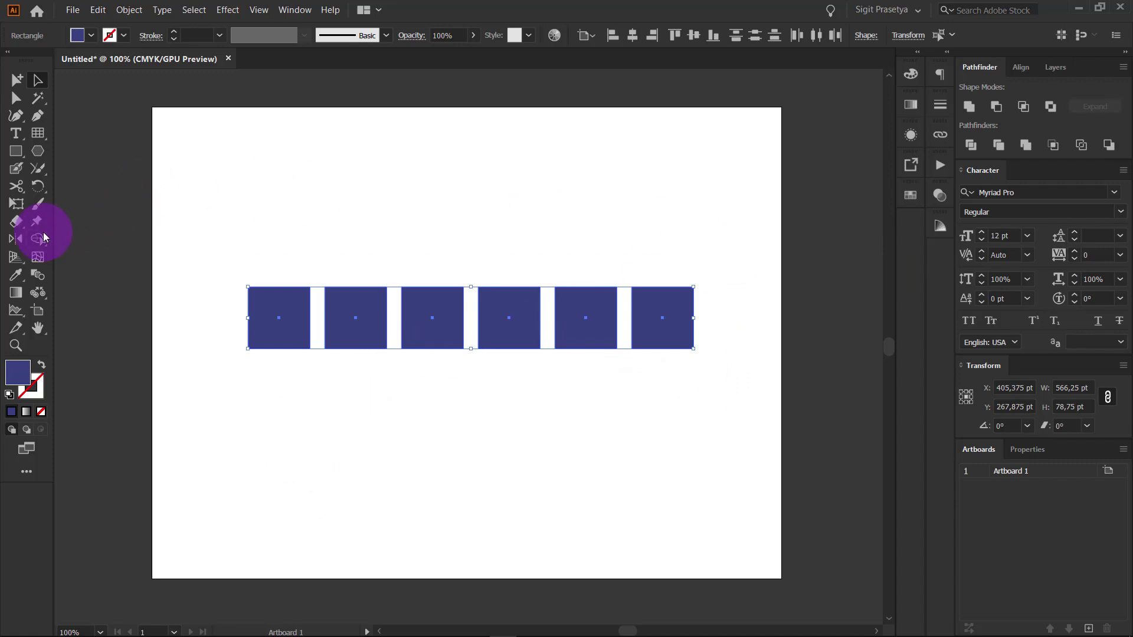
pyautogui.moveTo(44, 236)
pyautogui.mouseDown()
pyautogui.moveTo(30, 242)
pyautogui.moveTo(107, 264)
pyautogui.mouseUp()
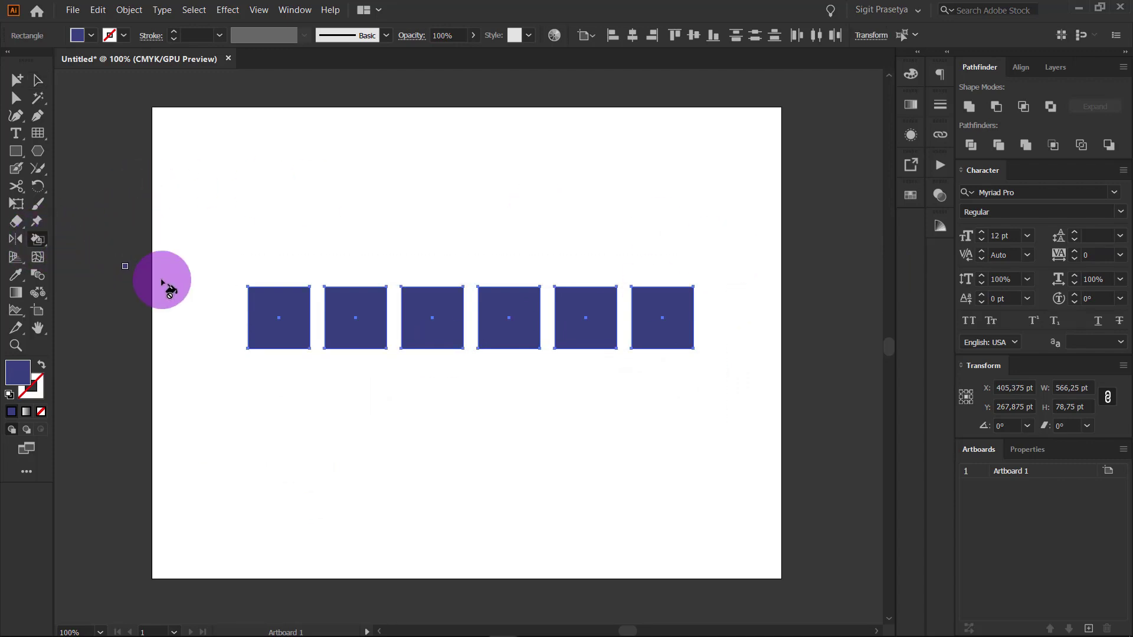
pyautogui.click(91, 35)
pyautogui.click(72, 83)
pyautogui.click(345, 321)
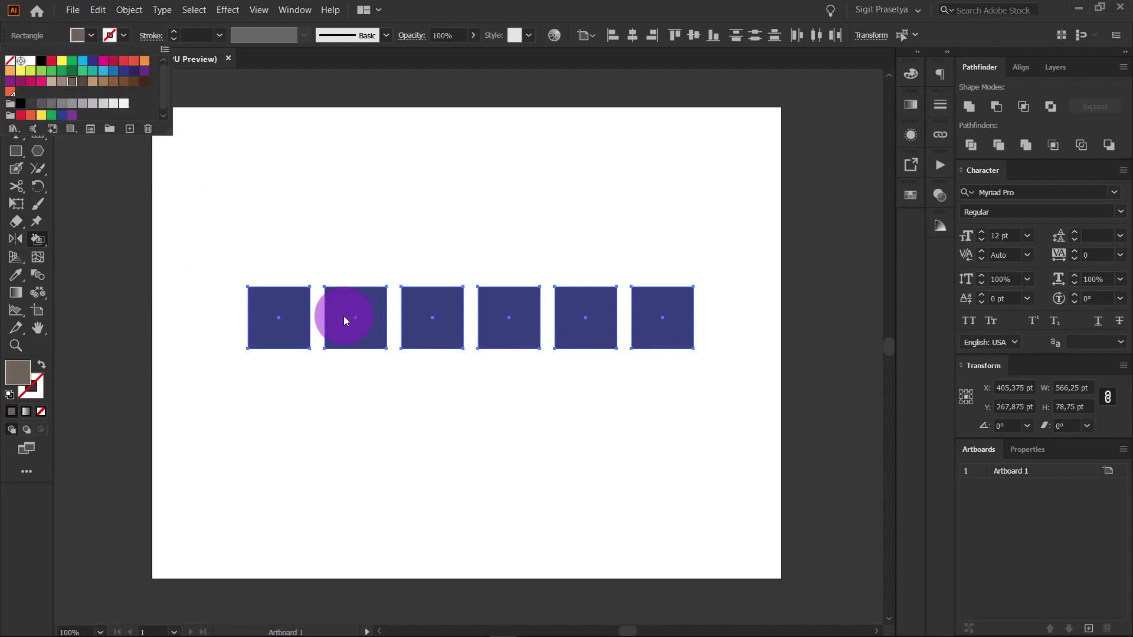
pyautogui.click(302, 323)
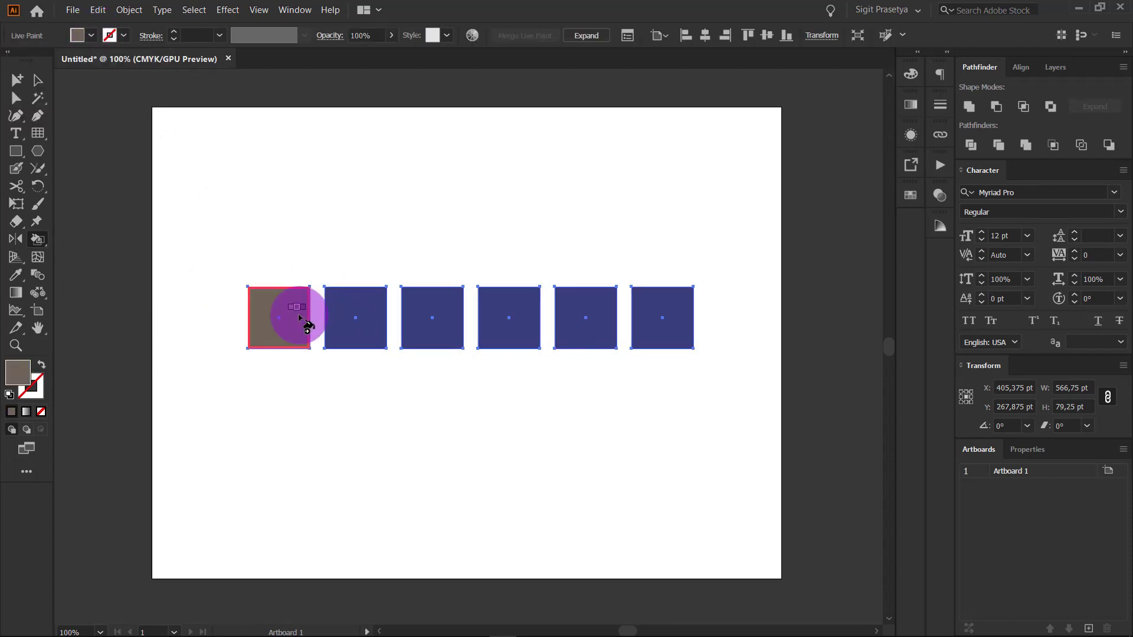
# Step: Paint the second square magenta, the third tan and the fourth brown with the Live Paint Bucket
pyautogui.hotkey('ctrl', '=')
pyautogui.press('space')
pyautogui.moveTo(202, 346); pyautogui.dragTo(362, 320)
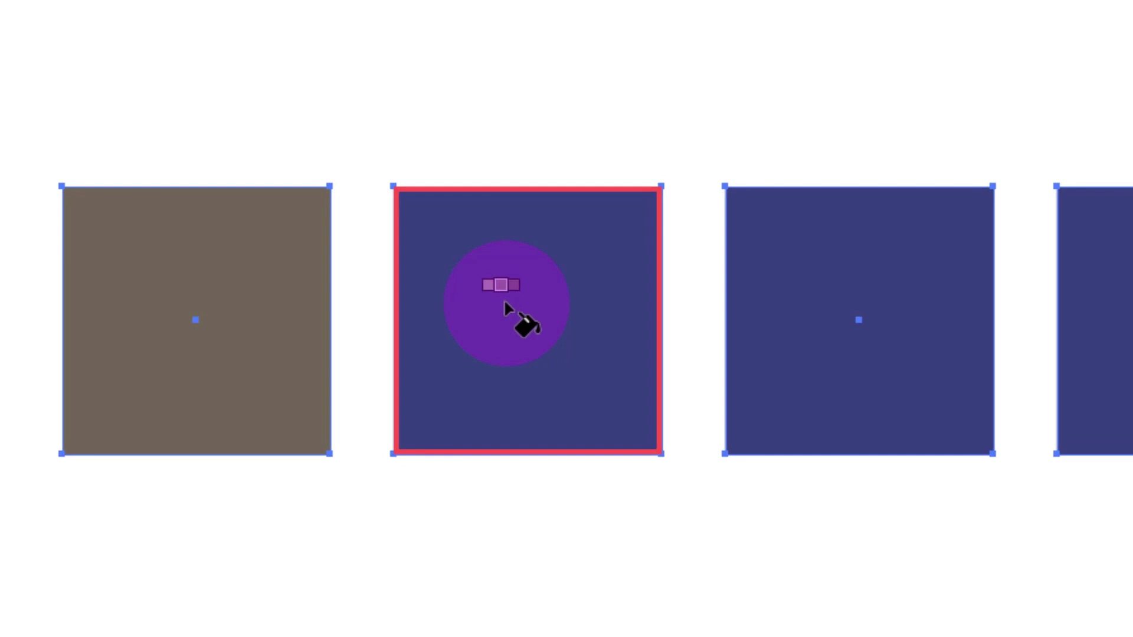
pyautogui.click(505, 304)
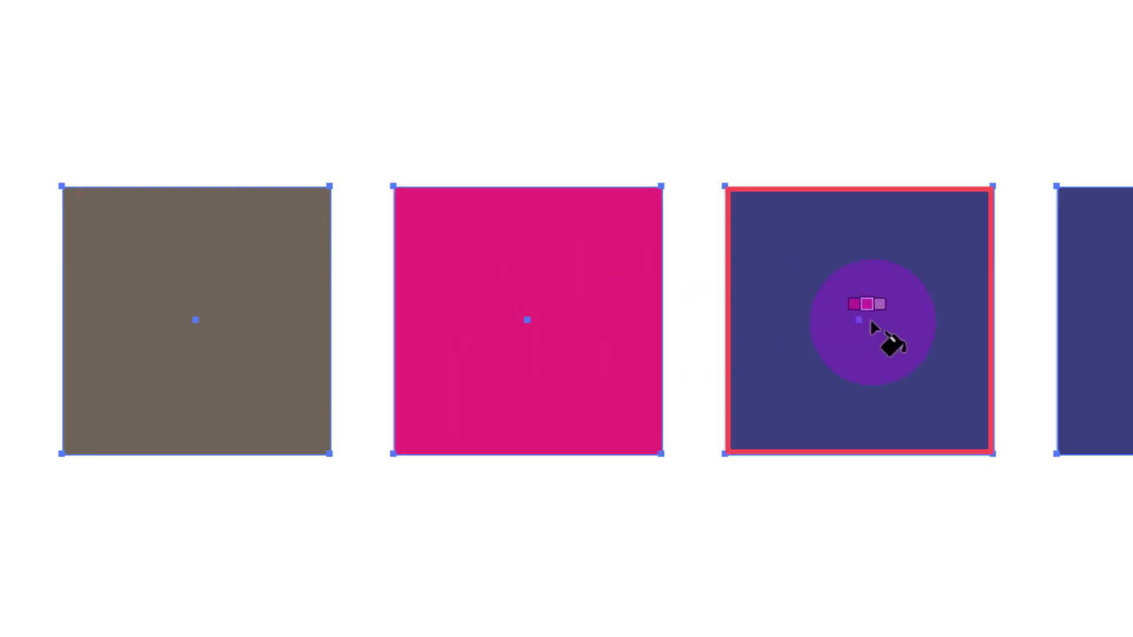
pyautogui.click(894, 323)
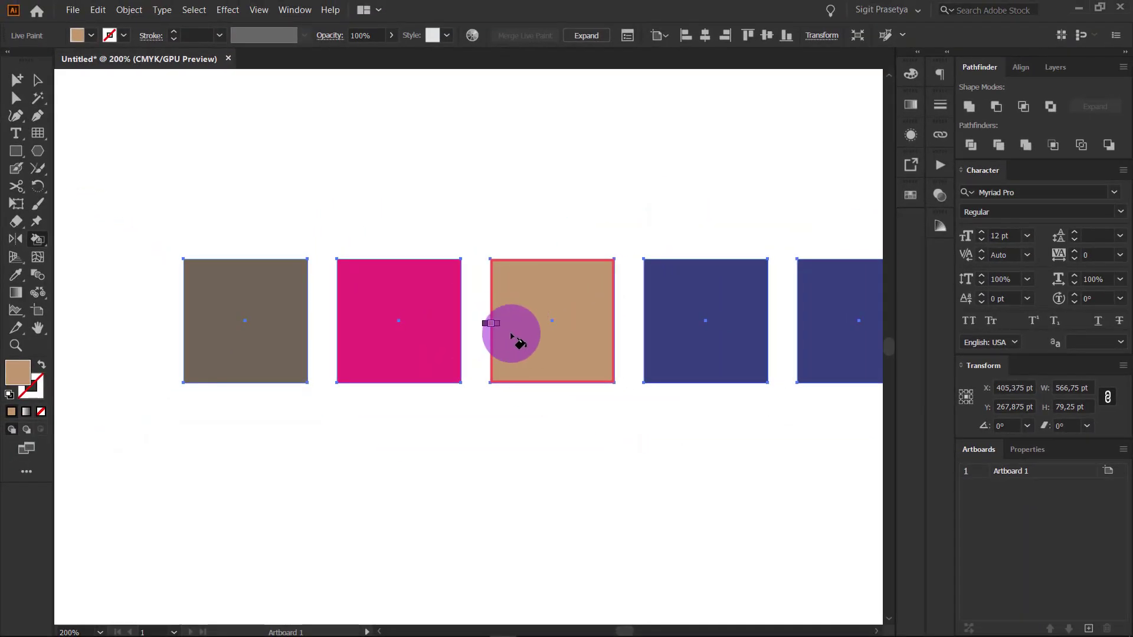
pyautogui.click(704, 342)
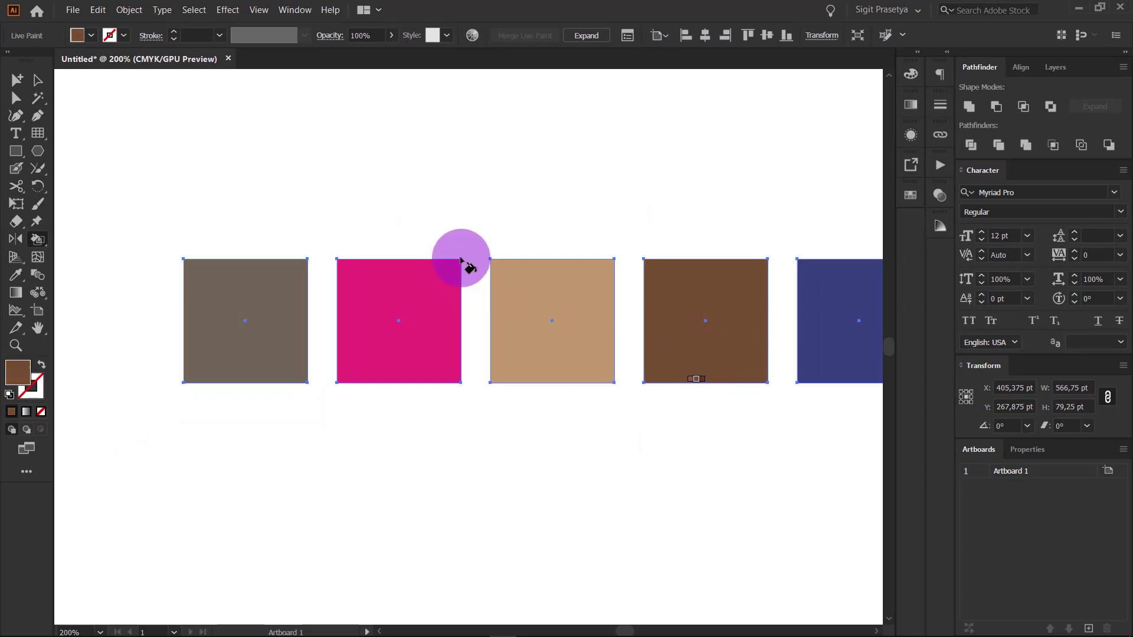
# Step: Paint the fifth square the same brown as the fourth one
pyautogui.click(91, 35)
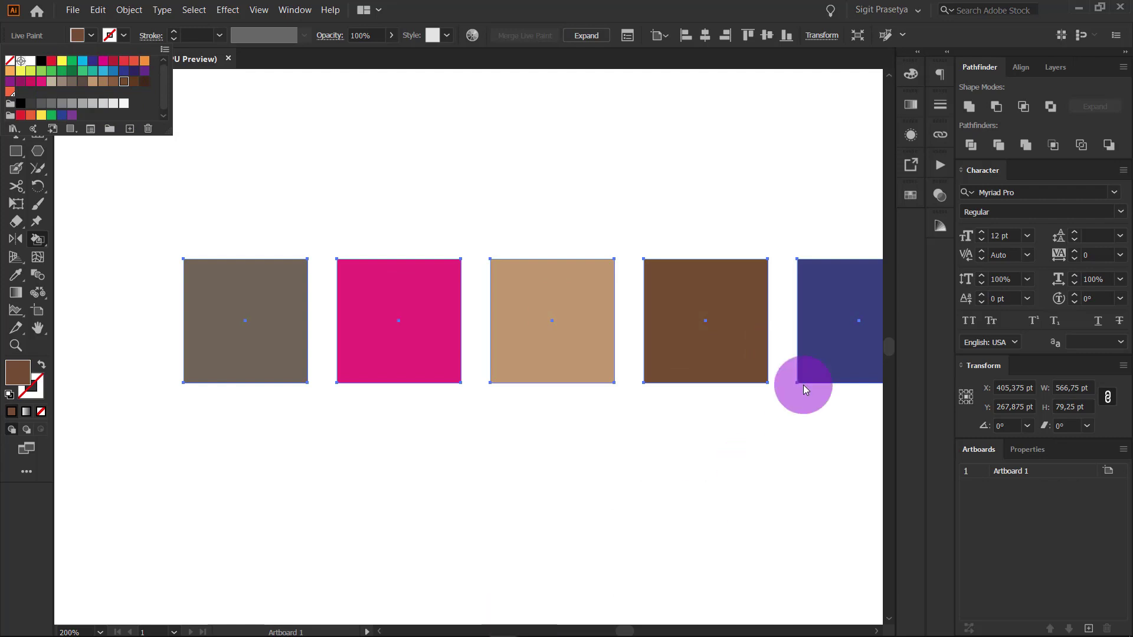
pyautogui.click(835, 309)
pyautogui.click(844, 303)
pyautogui.hotkey('ctrl', '-')
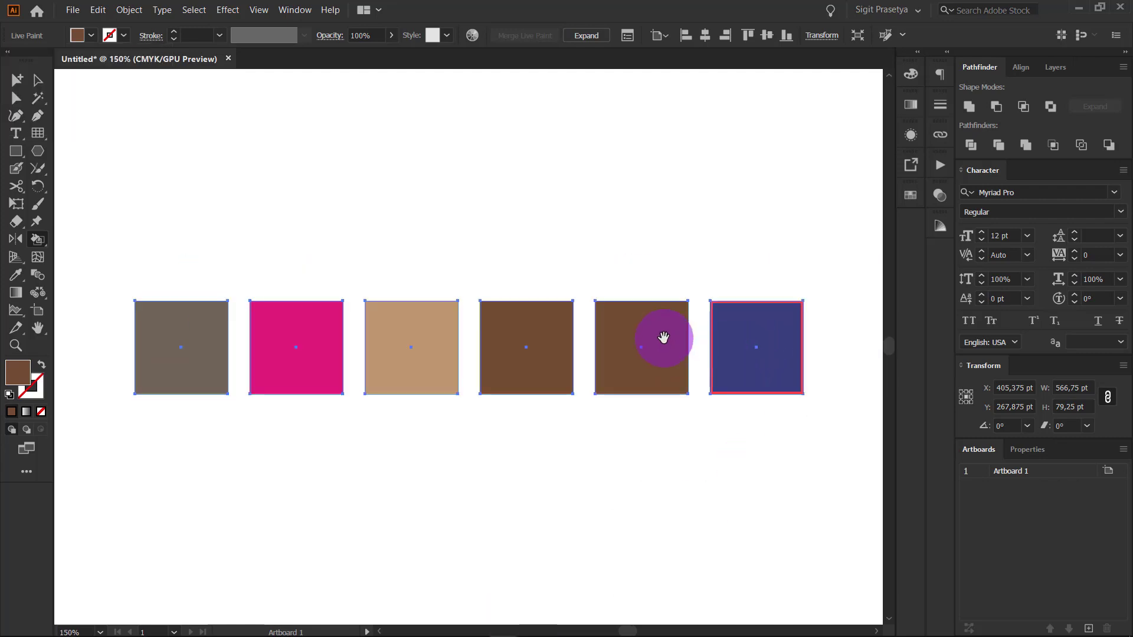
# Step: Repaint the fifth square with the white-to-black gradient and the sixth with the yellow-to-red gradient
pyautogui.moveTo(663, 337); pyautogui.dragTo(595, 332)
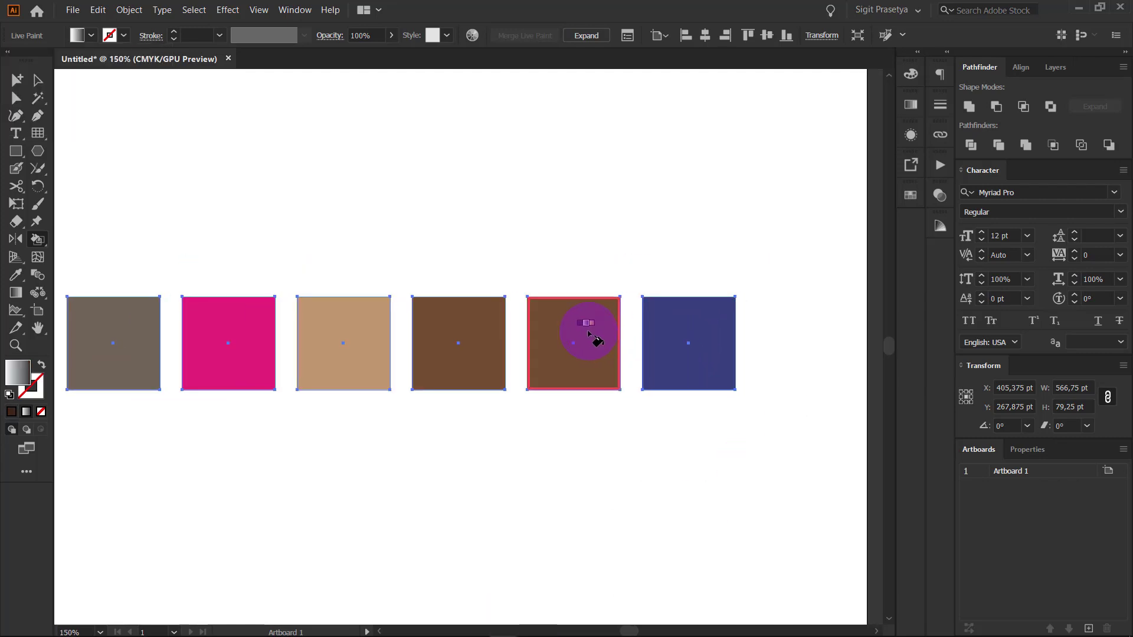
pyautogui.press('Right')
pyautogui.click(589, 337)
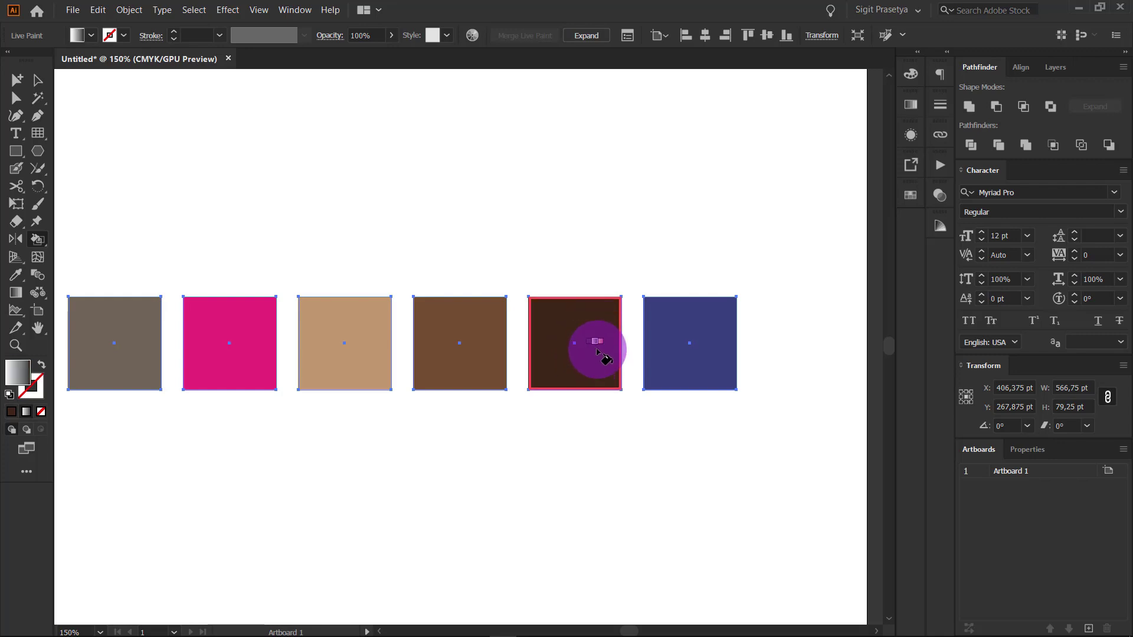
pyautogui.click(597, 350)
pyautogui.press('Right')
pyautogui.click(683, 348)
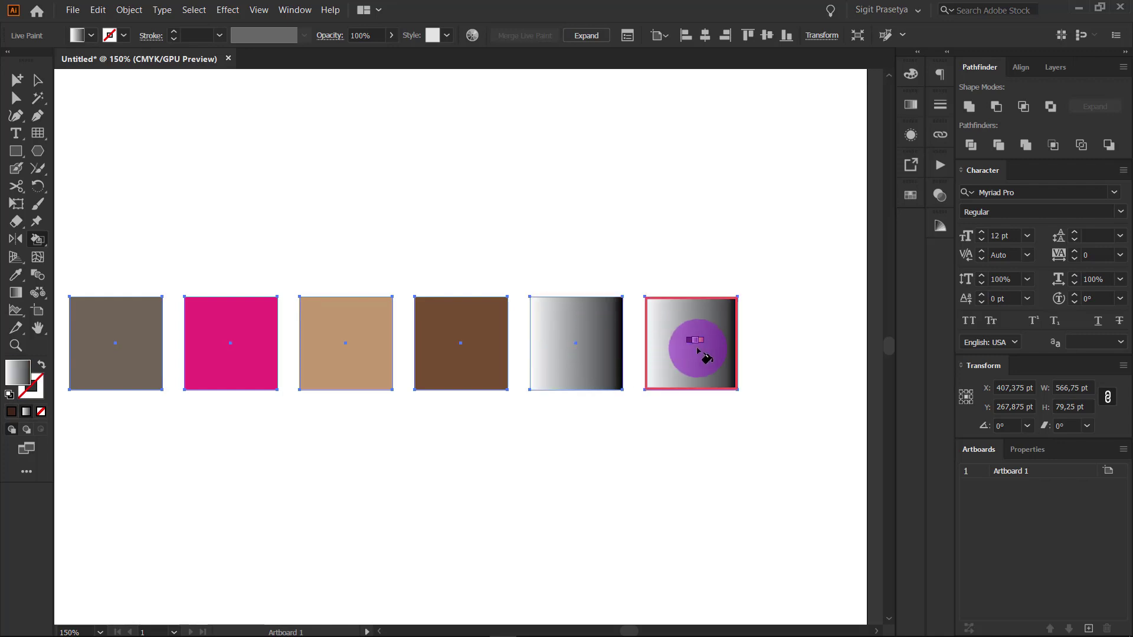
pyautogui.click(699, 353)
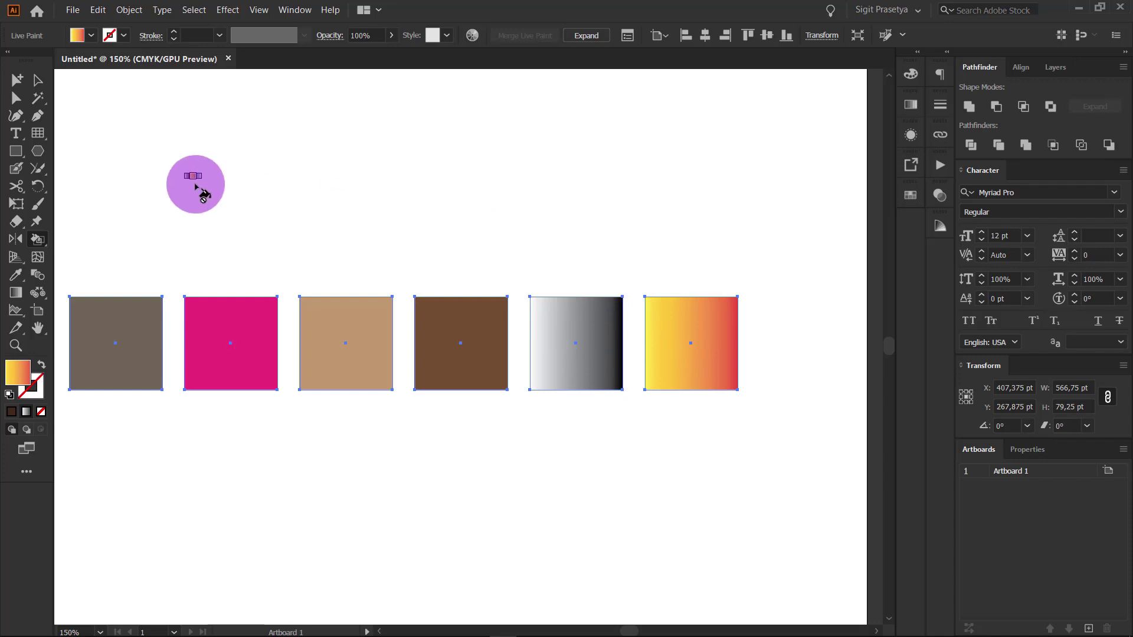
# Step: Deselect the Live Paint group, and pick the first and second squares individually with the Live Paint Selection tool
pyautogui.click(38, 80)
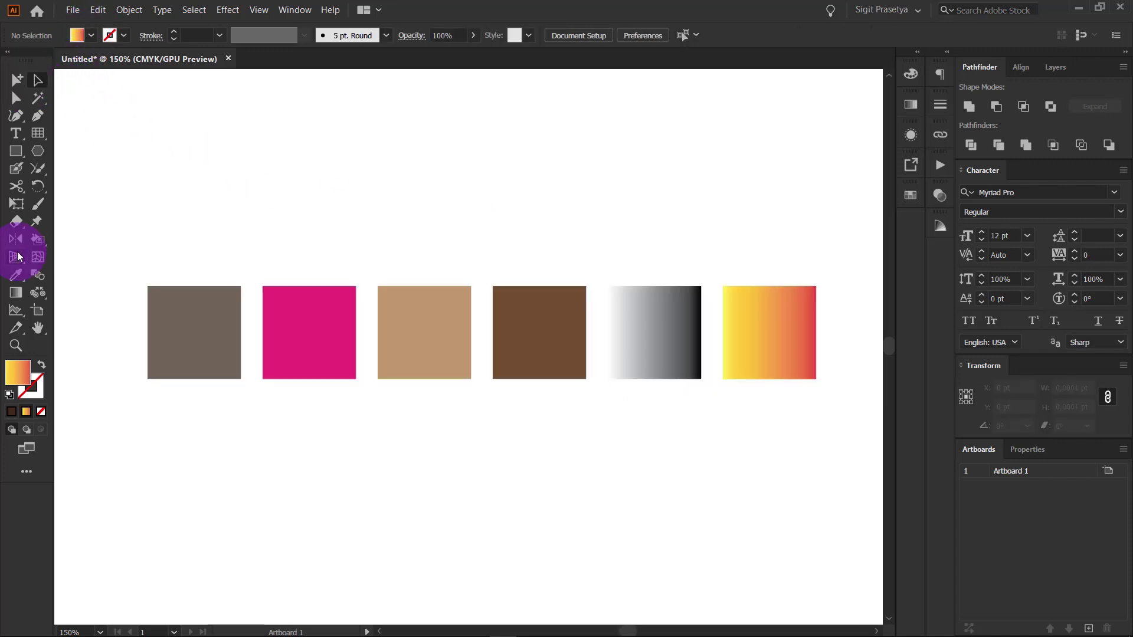
pyautogui.click(38, 248)
pyautogui.click(95, 256)
pyautogui.click(339, 324)
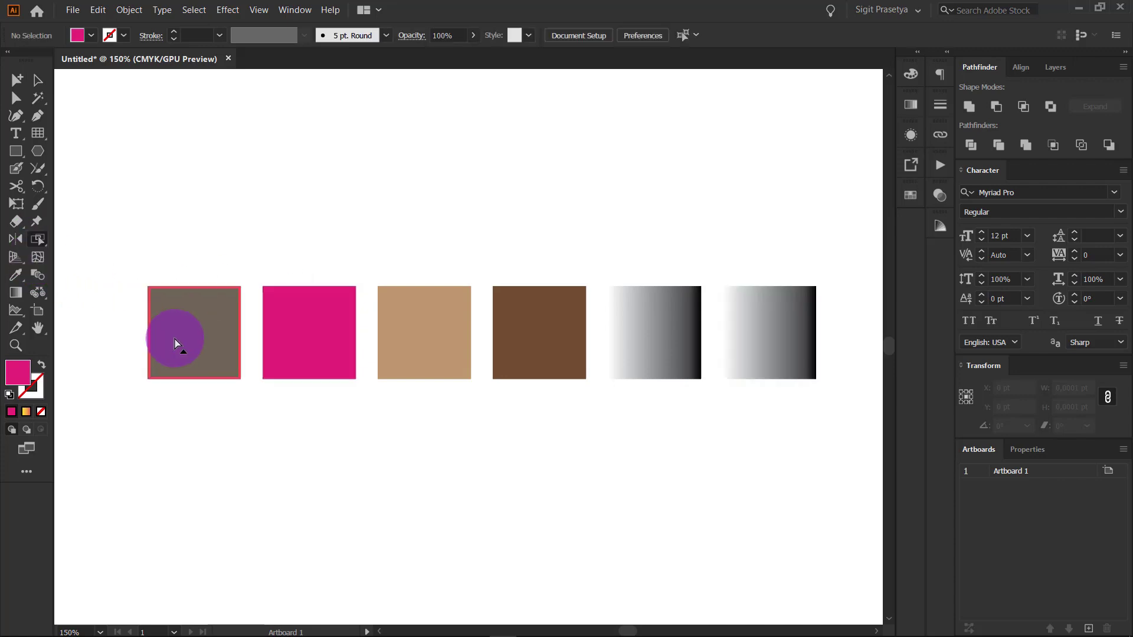
pyautogui.click(172, 334)
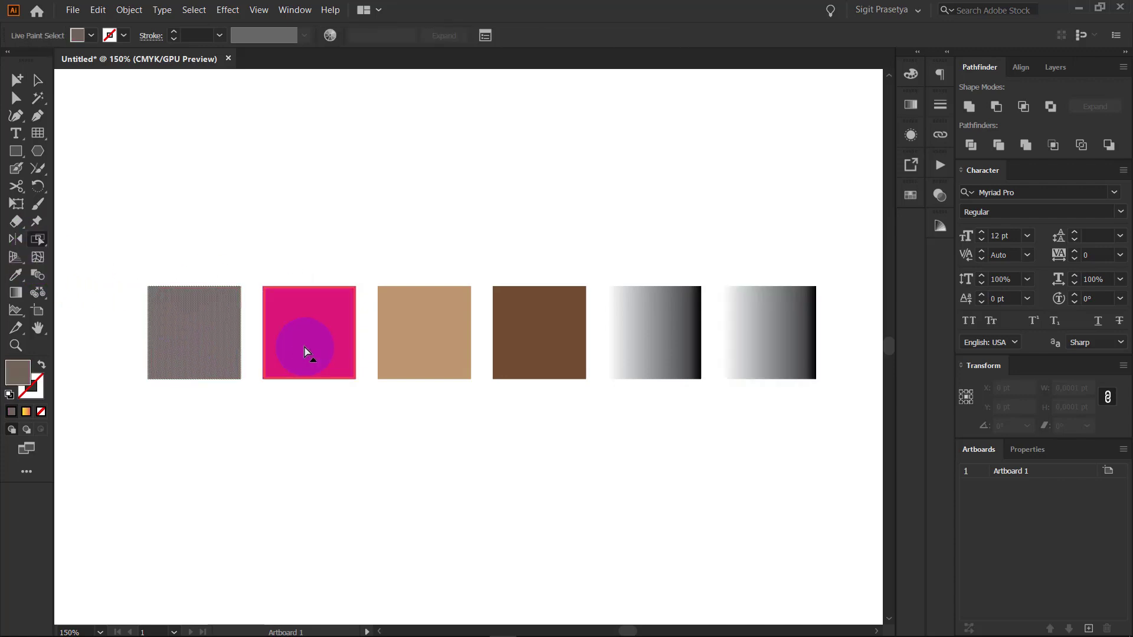
pyautogui.click(303, 348)
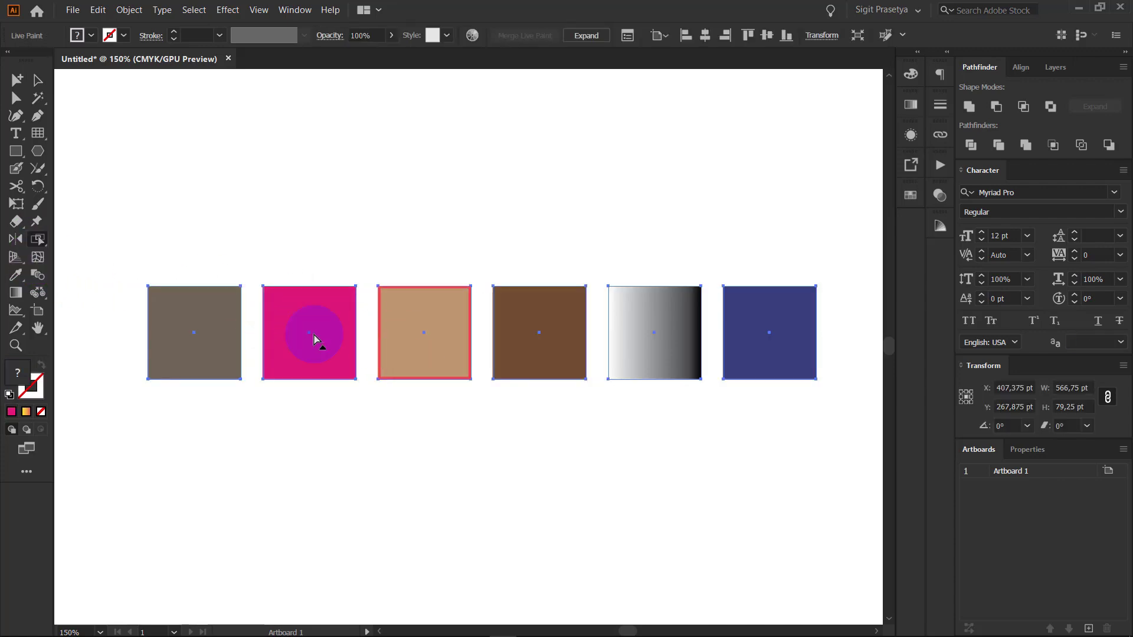
# Step: Undo the gradient paint on the sixth square and return to the normal Selection tool
pyautogui.press('a')
pyautogui.hotkey('ctrl', 'shift', 'a')
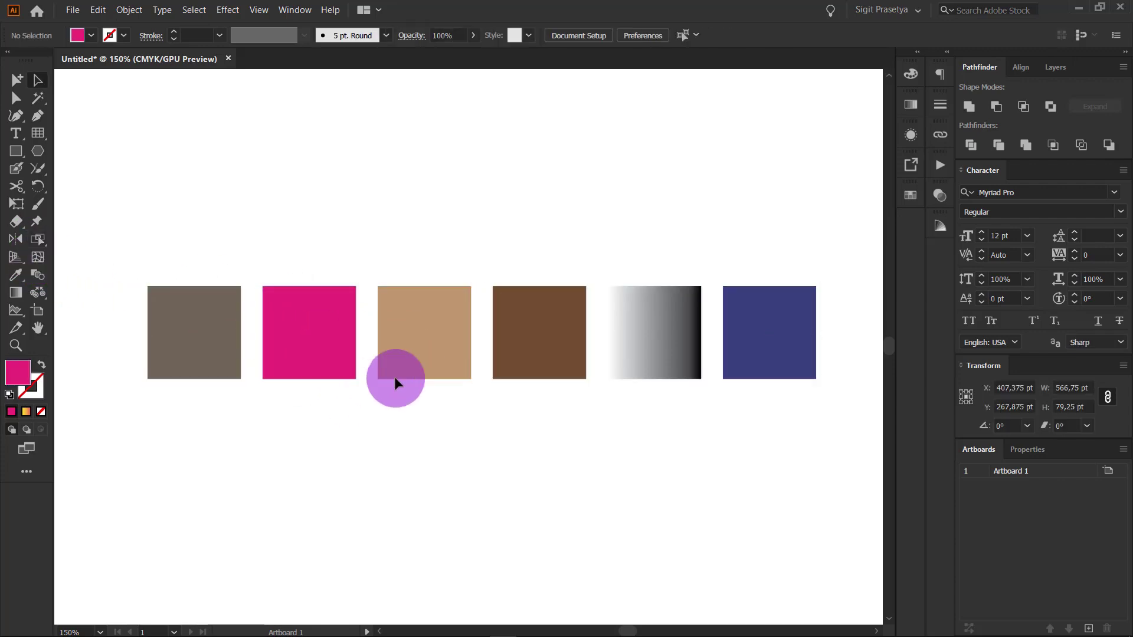
pyautogui.moveTo(111, 462); pyautogui.dragTo(162, 491)
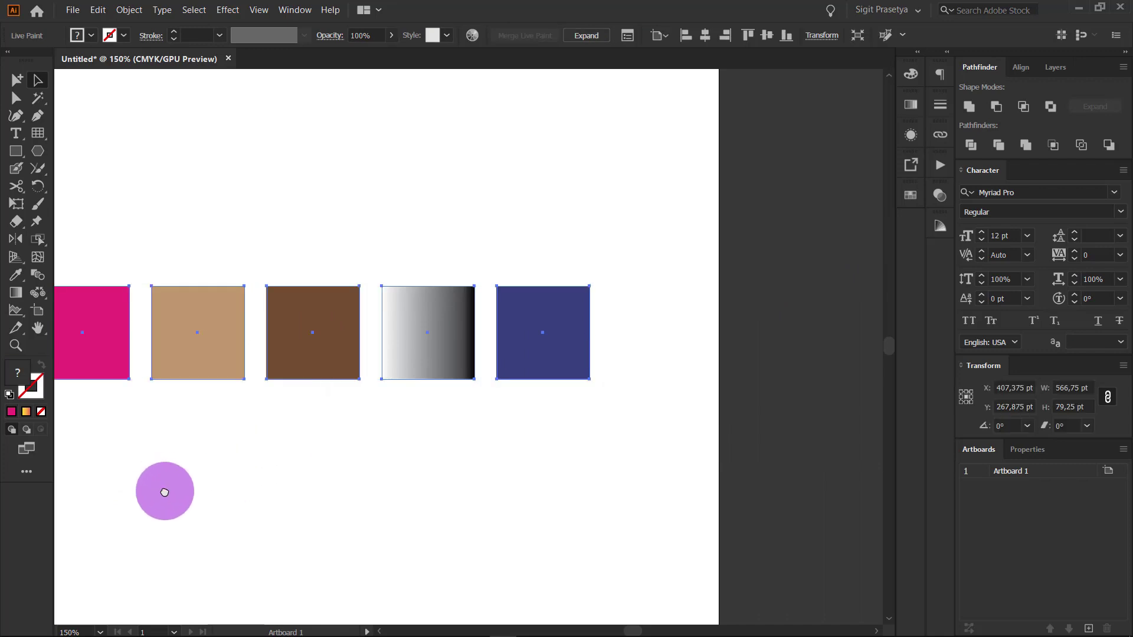
pyautogui.hscroll(-6, 354, 486)
# Step: Select the squares of the Live Paint group one after another with the Live Paint Selection tool, and deselect
pyautogui.moveTo(42, 239); pyautogui.dragTo(119, 278)
pyautogui.click(360, 362)
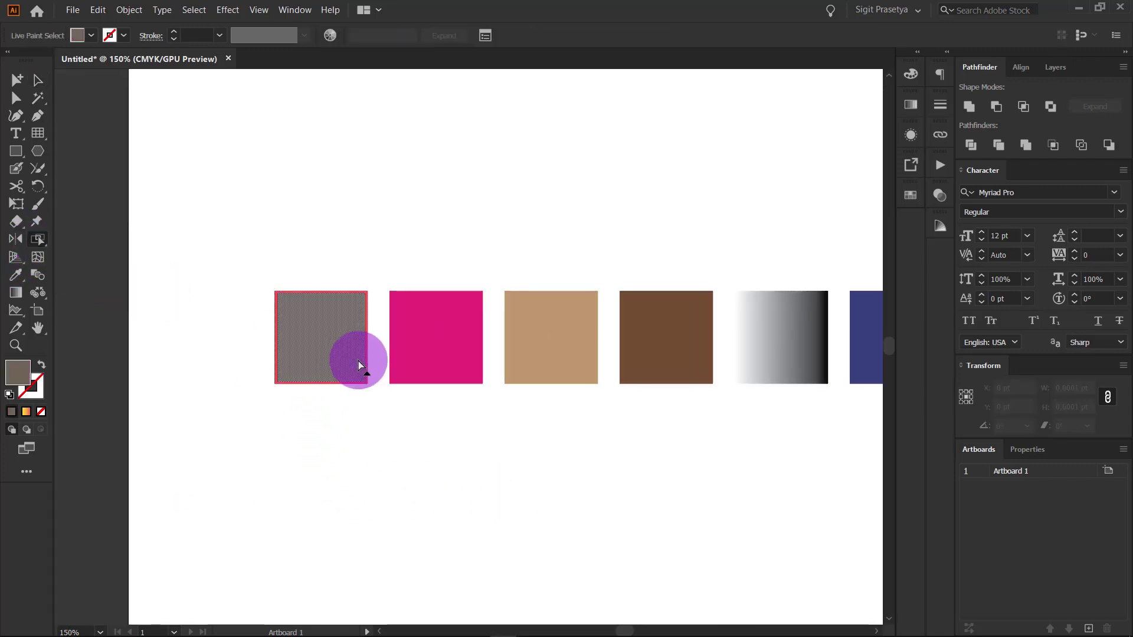
pyautogui.click(463, 354)
pyautogui.click(559, 355)
pyautogui.click(647, 338)
pyautogui.click(734, 349)
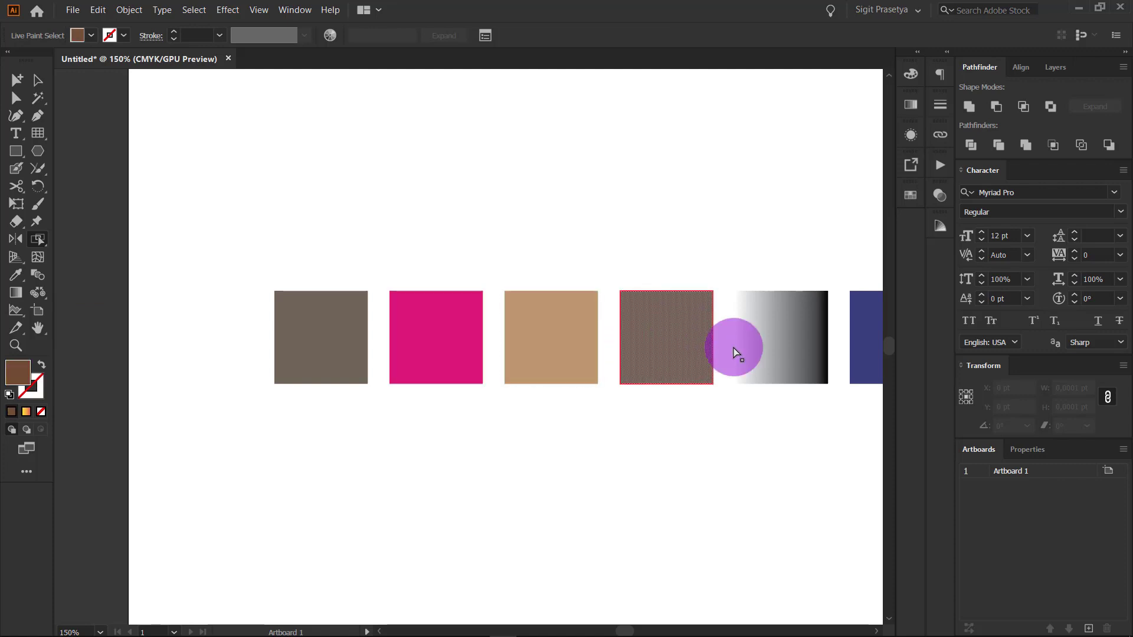
pyautogui.moveTo(781, 311); pyautogui.dragTo(497, 322)
pyautogui.click(607, 350)
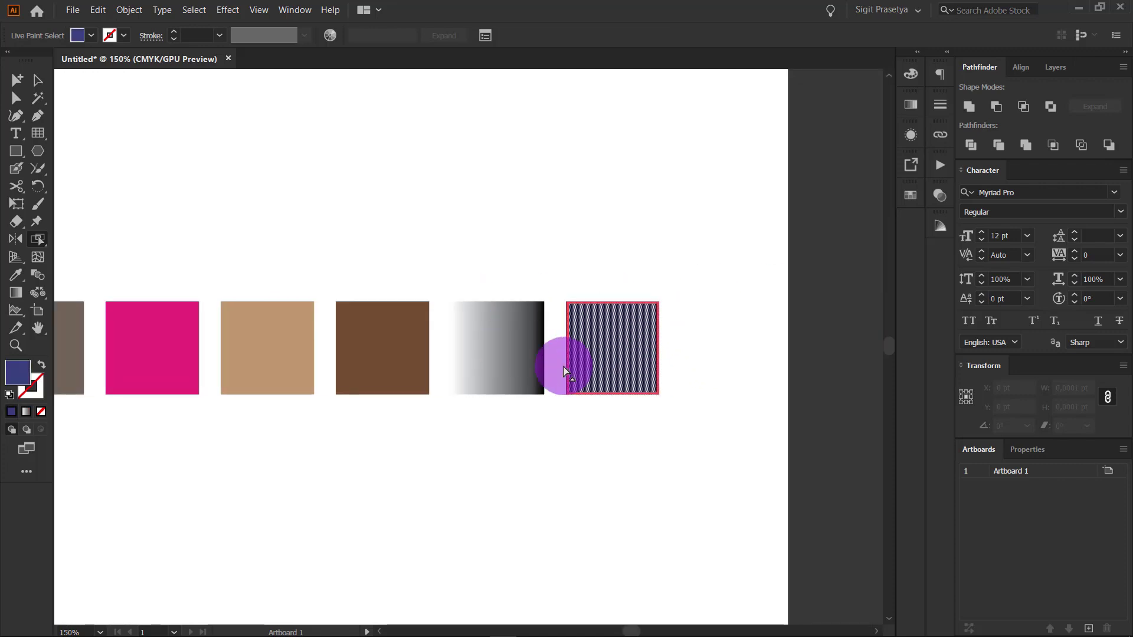
pyautogui.click(406, 348)
pyautogui.click(525, 360)
pyautogui.press('a')
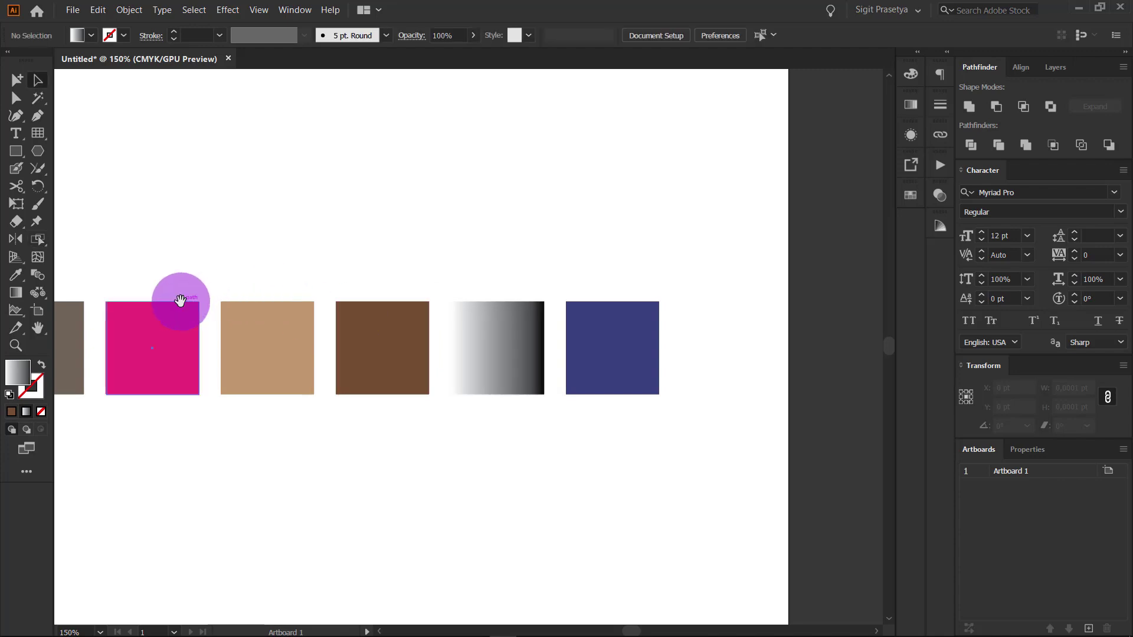
pyautogui.moveTo(187, 303); pyautogui.dragTo(339, 308)
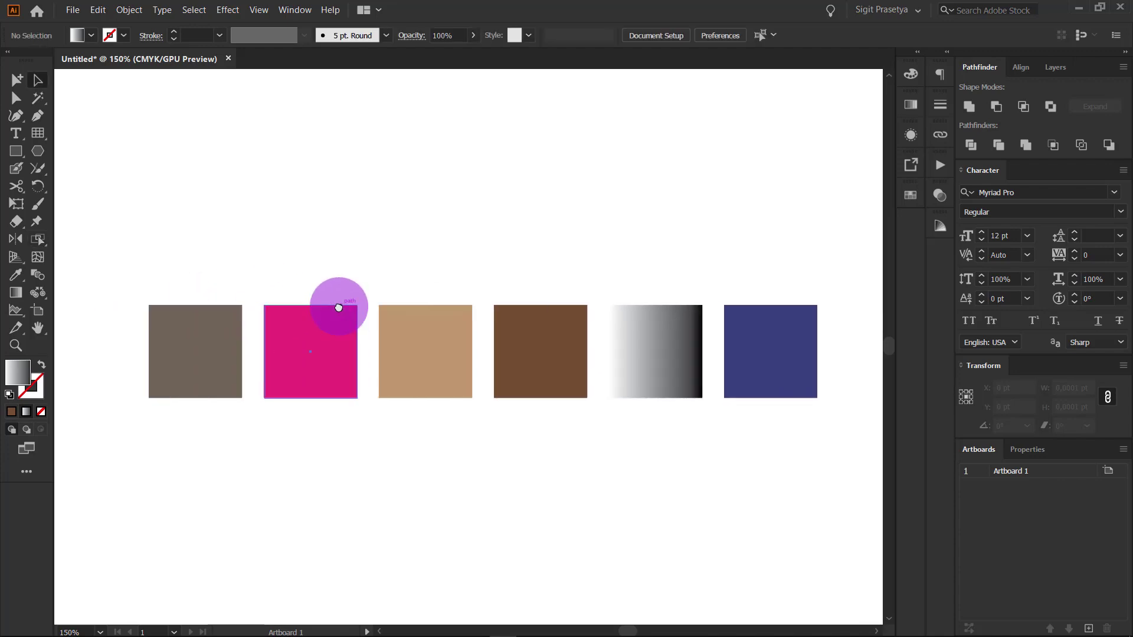
pyautogui.click(13, 258)
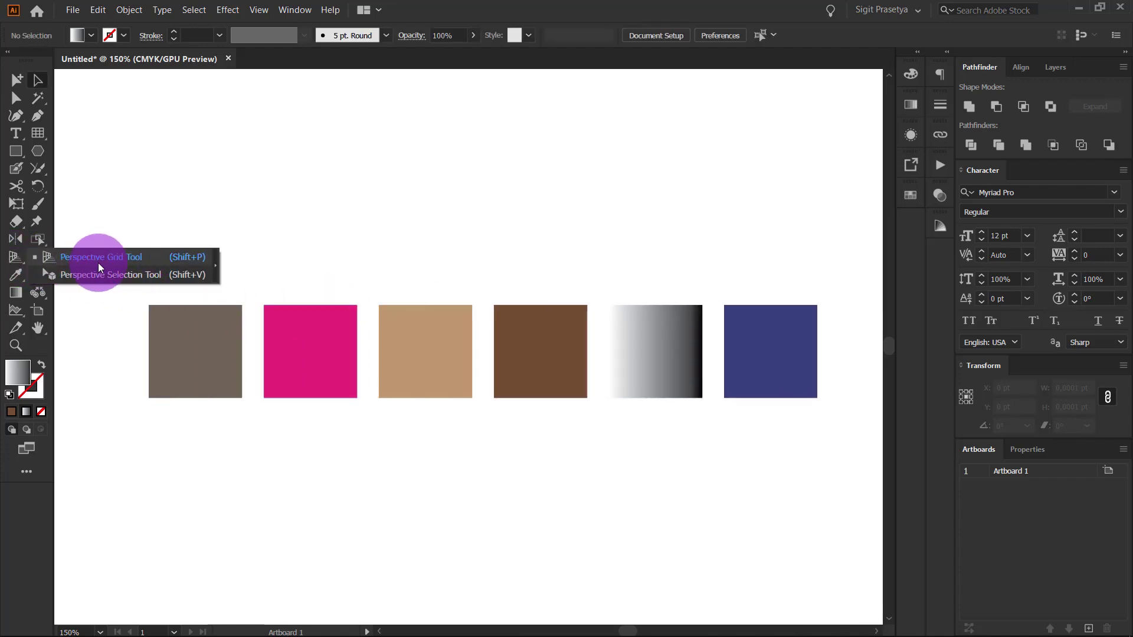
pyautogui.click(17, 79)
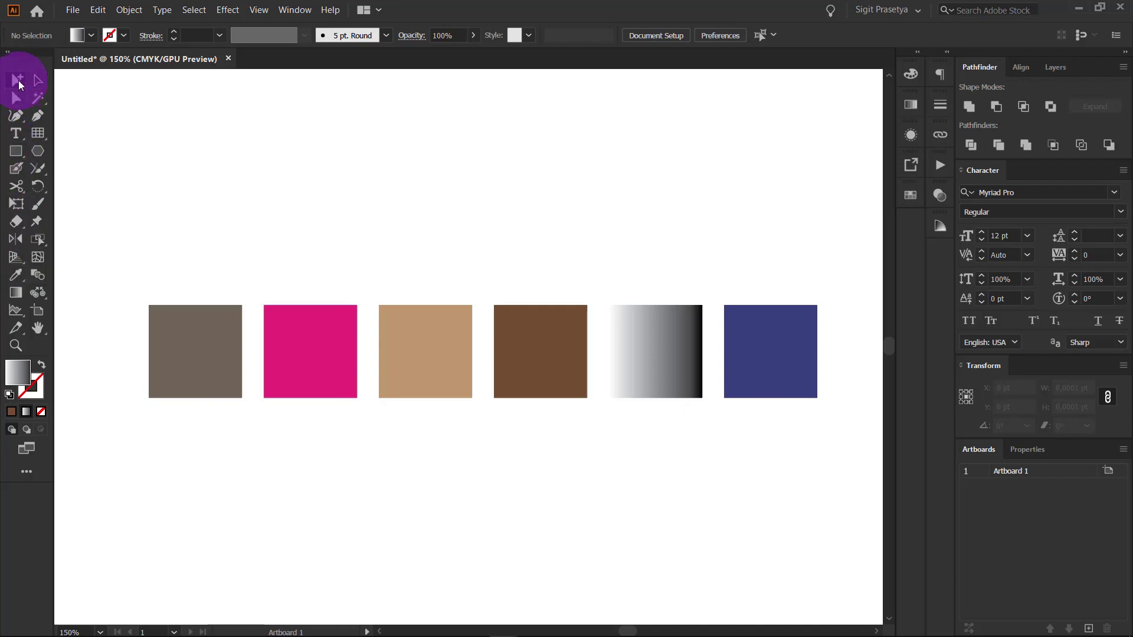
# Step: Delete the Live Paint group of six squares from the artboard
pyautogui.hotkey('ctrl', '-')
pyautogui.hotkey('ctrl', '-')
pyautogui.moveTo(652, 419); pyautogui.dragTo(244, 266)
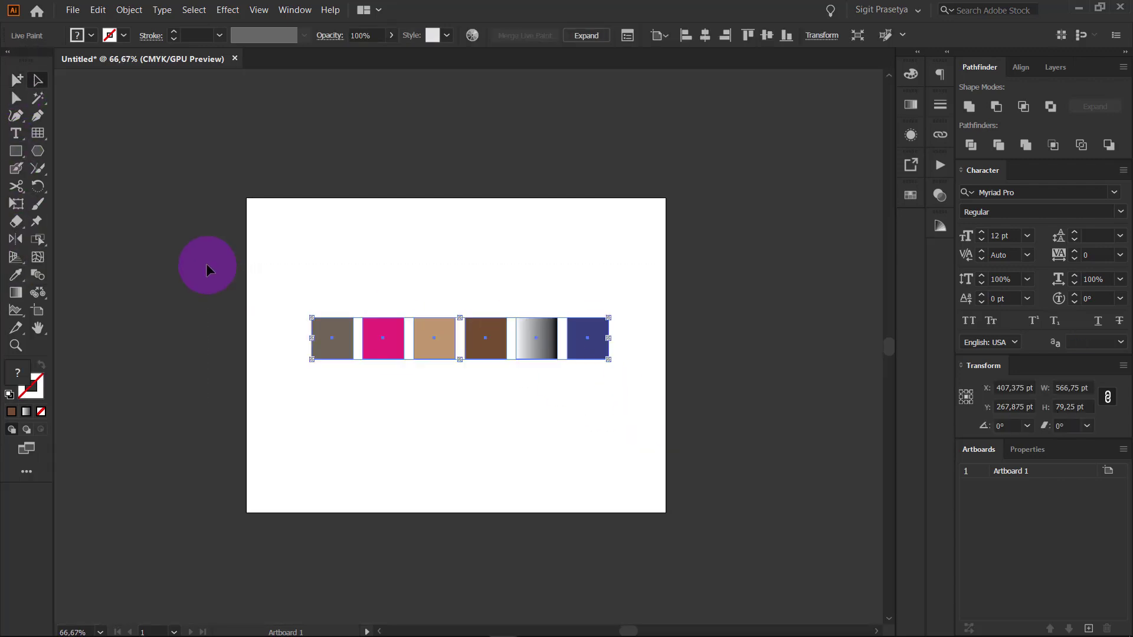
pyautogui.press('Delete')
# Step: Display the perspective grid over the empty artboard at 100% zoom and hide it again
pyautogui.hotkey('ctrl', '1')
pyautogui.click(16, 266)
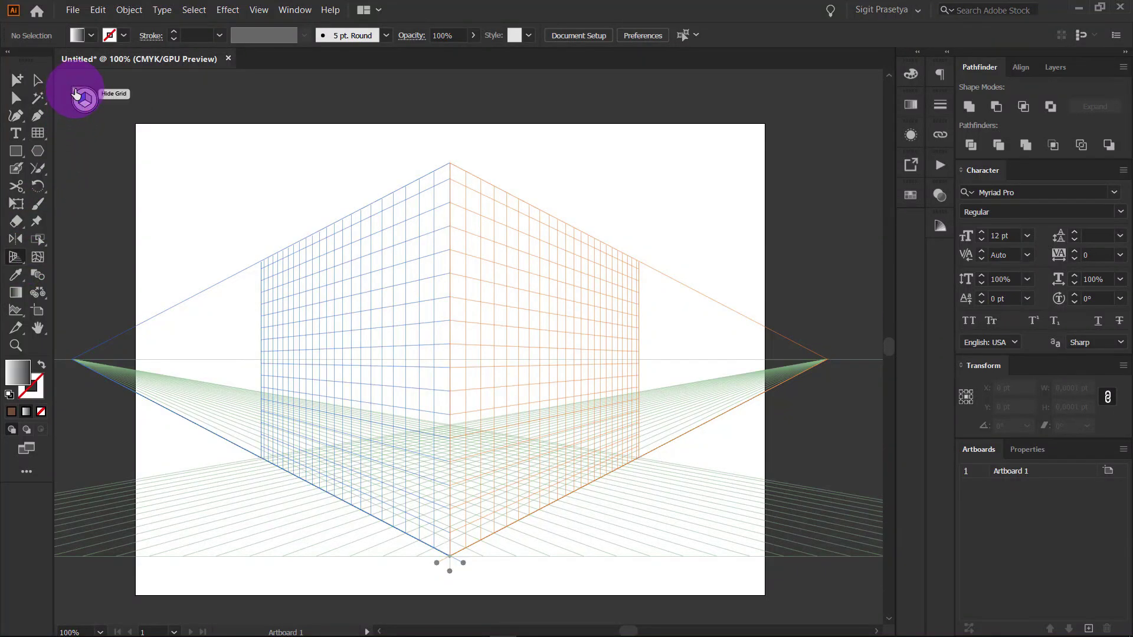
pyautogui.click(76, 93)
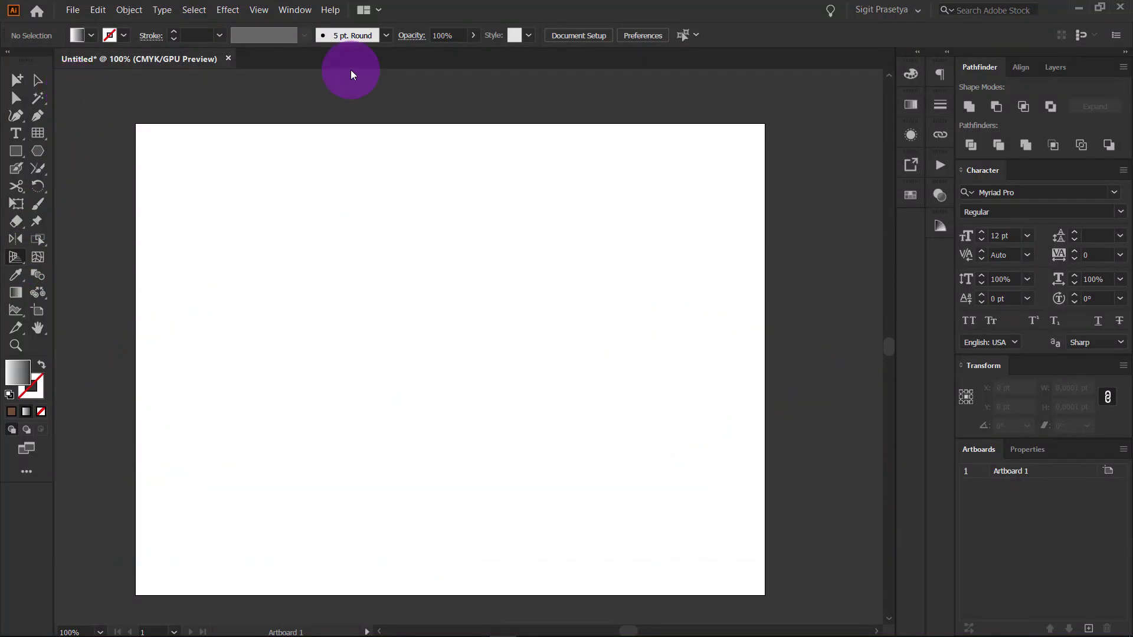
# Step: Switch to the Perspective Selection tool, and bring the grid back with the Perspective Grid tool
pyautogui.click(18, 260)
pyautogui.click(82, 274)
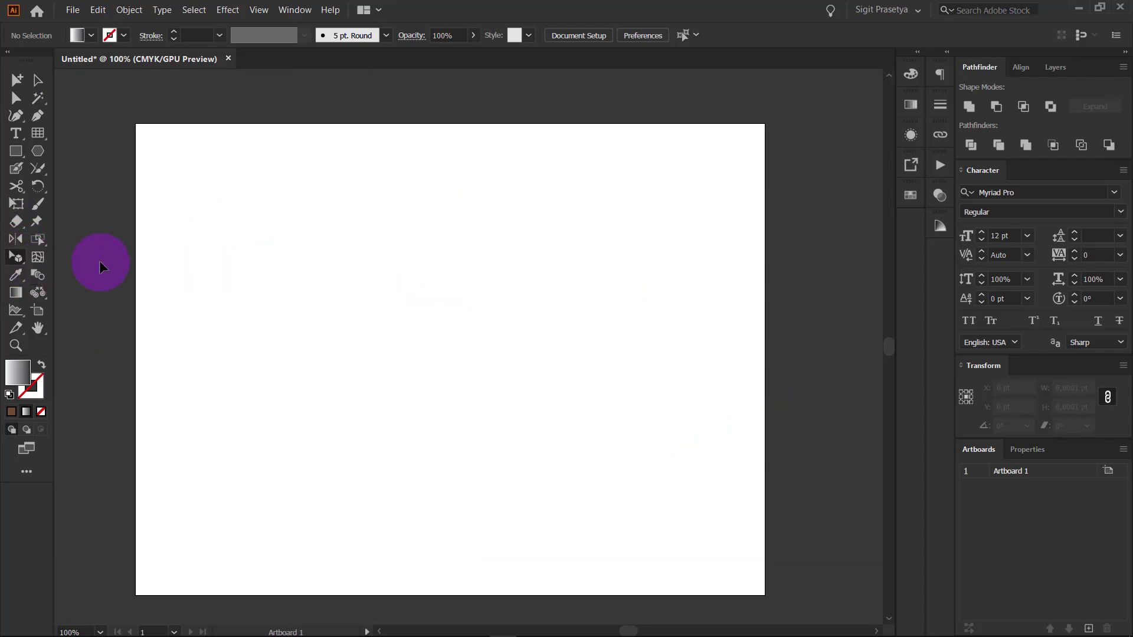
pyautogui.click(21, 265)
pyautogui.click(66, 258)
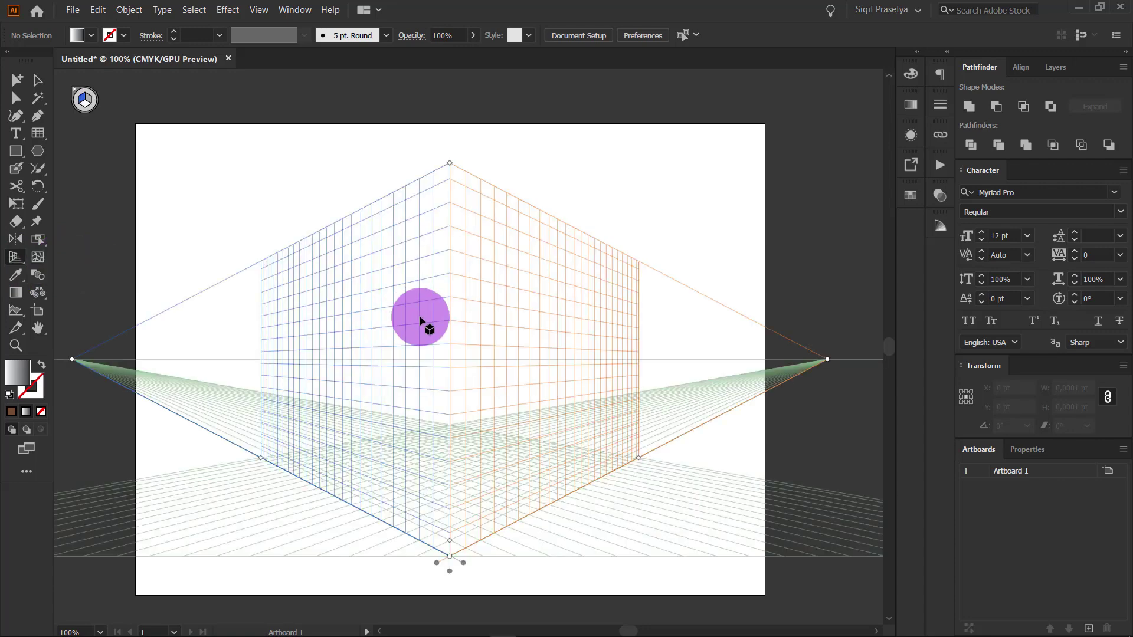
# Step: Draw a gradient-filled rectangle on the left plane of the perspective grid and delete it
pyautogui.click(24, 155)
pyautogui.moveTo(329, 315); pyautogui.dragTo(440, 440)
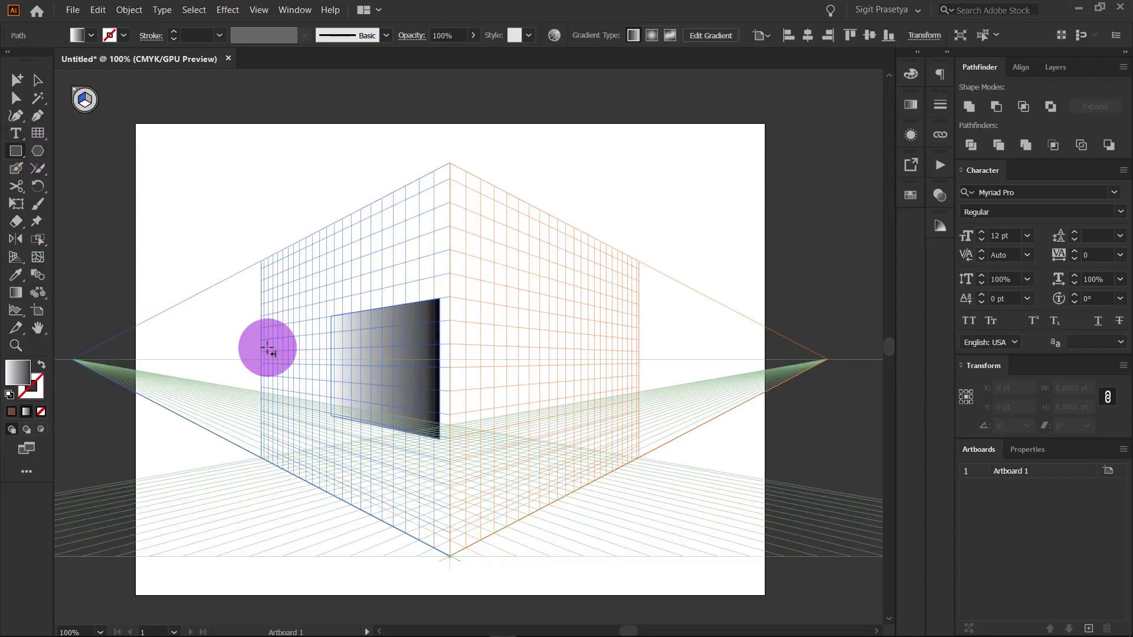
pyautogui.press('Delete')
# Step: Draw two green rectangles on the left perspective plane, a large one by the centre edge and a smaller one about 150 × 163 pt
pyautogui.click(92, 35)
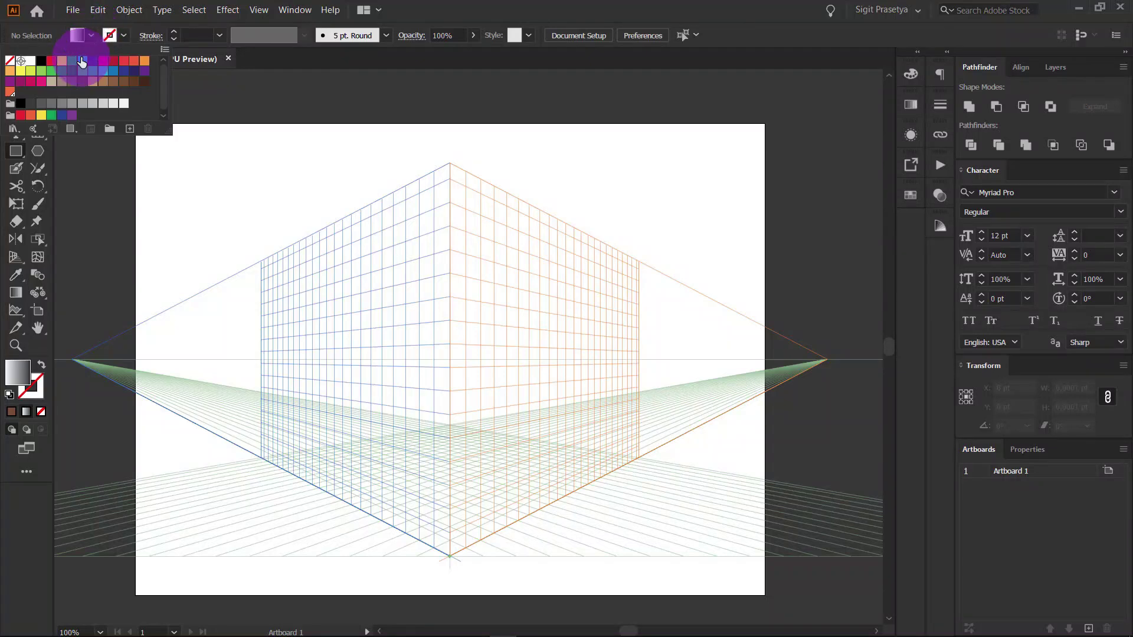
pyautogui.click(75, 65)
pyautogui.moveTo(314, 264); pyautogui.dragTo(440, 476)
pyautogui.moveTo(269, 306); pyautogui.dragTo(293, 378)
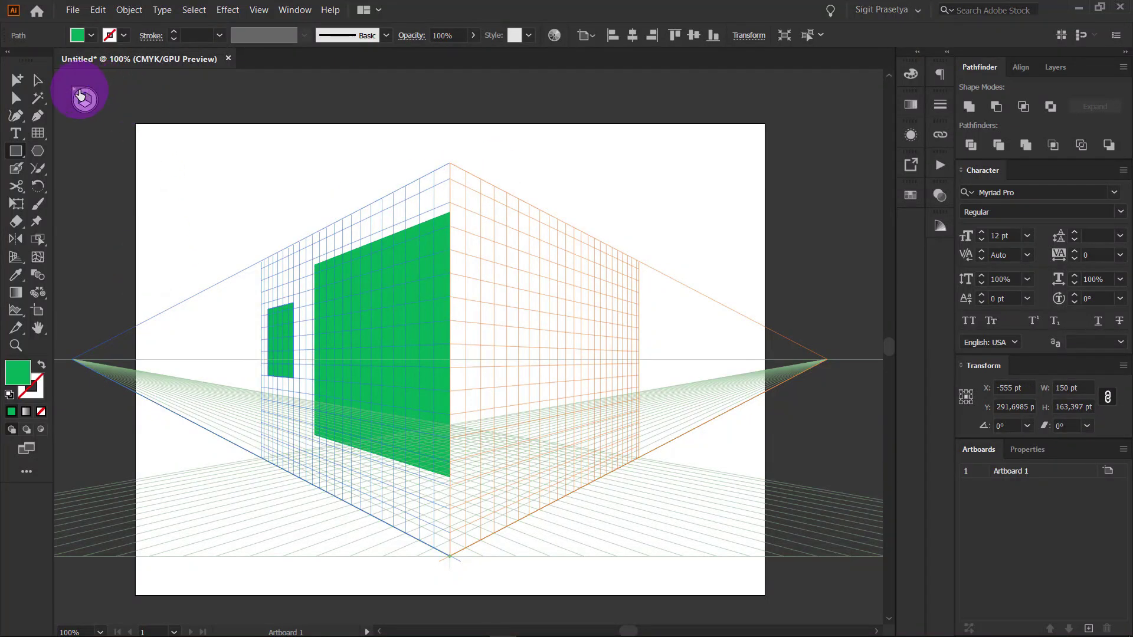
# Step: Hide the perspective grid and delete both green rectangles
pyautogui.click(15, 257)
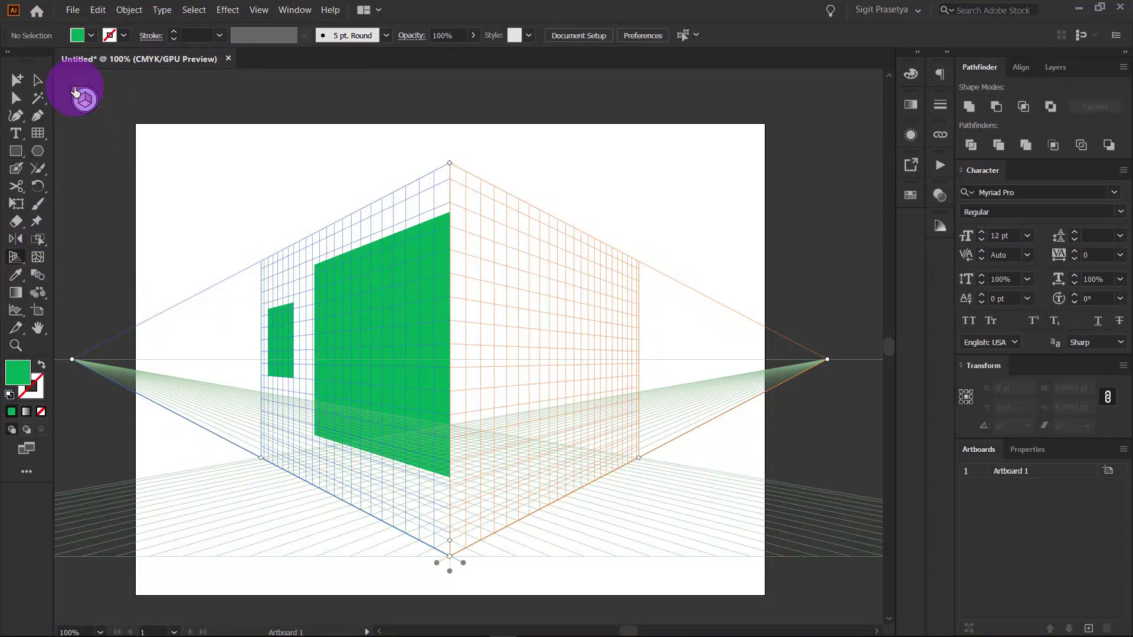
pyautogui.click(75, 91)
pyautogui.press('v')
pyautogui.moveTo(526, 397); pyautogui.dragTo(248, 254)
pyautogui.press('Delete')
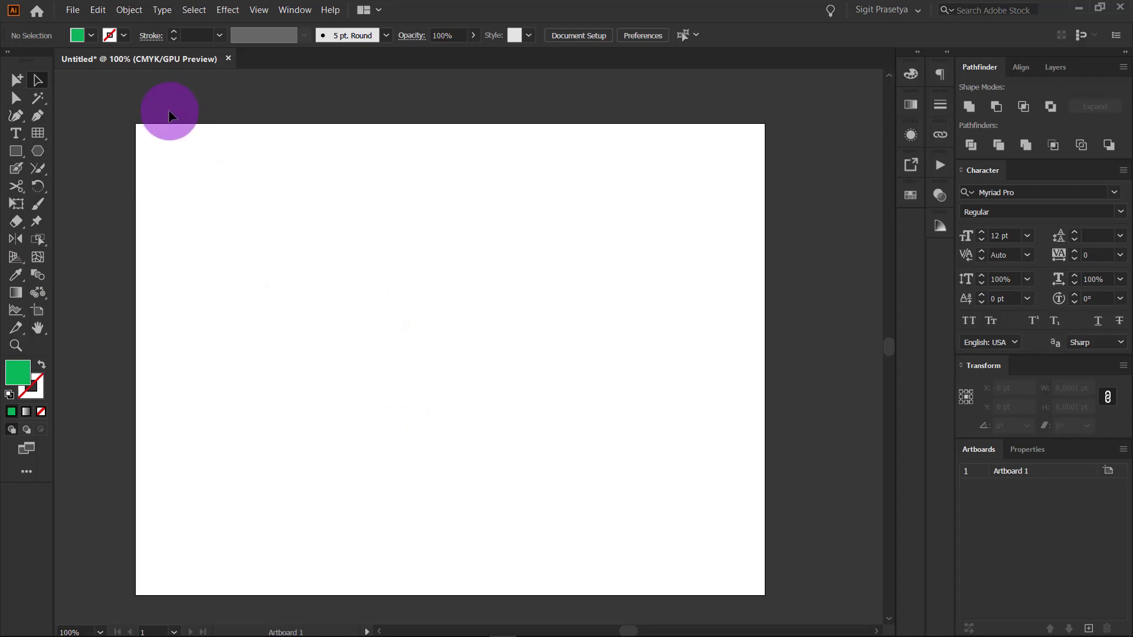
# Step: Place the image Orange-Whole-&-Split.jpg on the artboard as a linked file
pyautogui.scroll(-1, 591, 271)
pyautogui.scroll(1, 561, 299)
pyautogui.moveTo(561, 299); pyautogui.dragTo(506, 300)
pyautogui.click(73, 13)
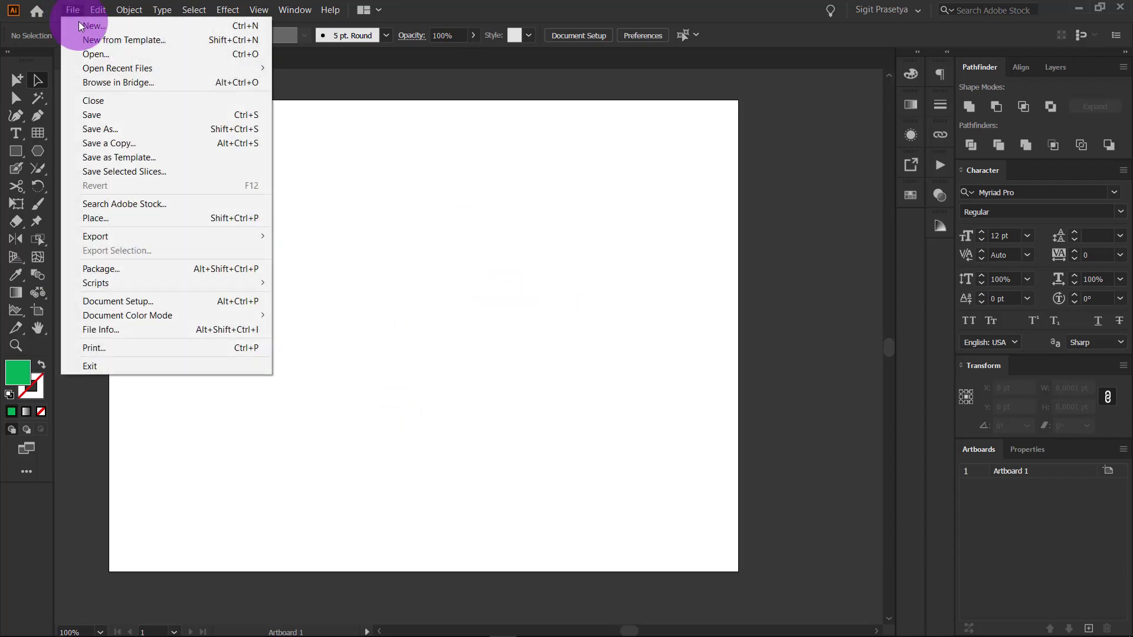
pyautogui.click(166, 219)
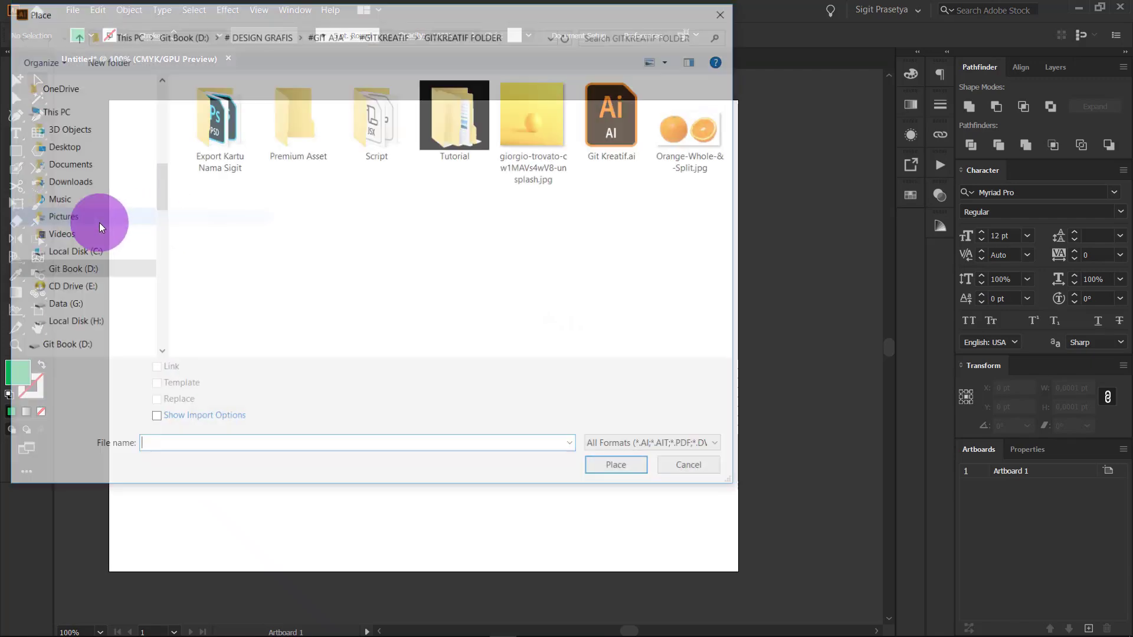
pyautogui.doubleClick(684, 136)
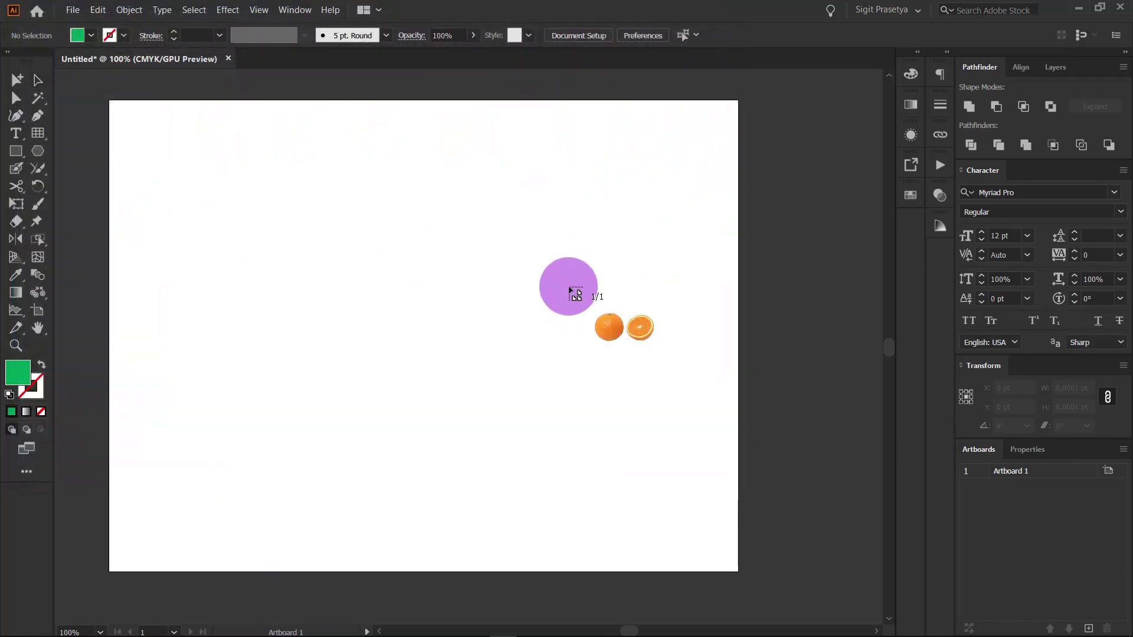
pyautogui.click(504, 274)
# Step: Move and scale down the placed image so the whole orange sits in the artboard's right half, and deselect it
pyautogui.moveTo(734, 422); pyautogui.dragTo(397, 163)
pyautogui.moveTo(478, 270); pyautogui.dragTo(568, 363)
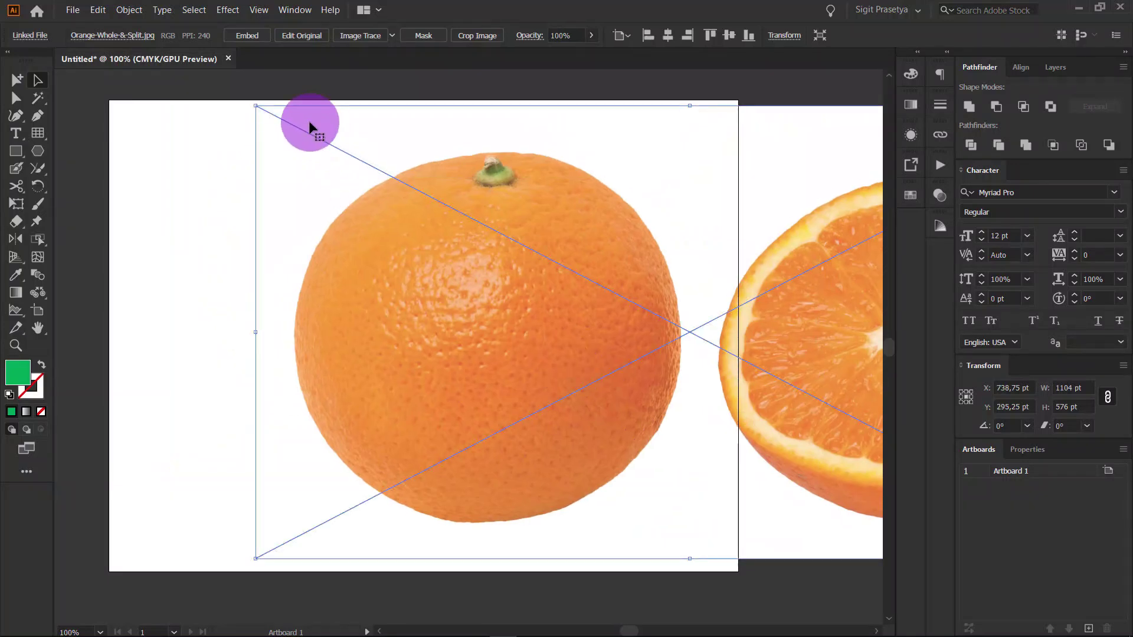
pyautogui.moveTo(255, 107); pyautogui.dragTo(443, 204)
pyautogui.click(292, 248)
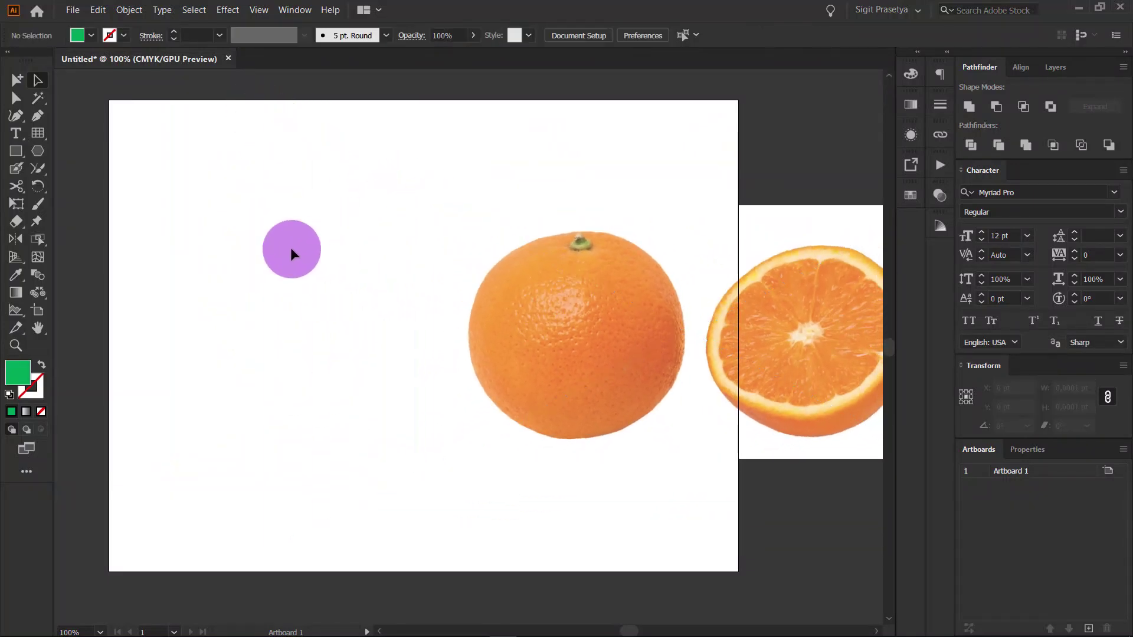
# Step: Trace the whole orange with an unfilled, outlined ellipse about 276 × 272 pt and move it onto the empty area beside the image
pyautogui.press('l')
pyautogui.moveTo(496, 239); pyautogui.dragTo(686, 442)
pyautogui.hotkey('shift', 'x')
pyautogui.press('v')
pyautogui.moveTo(664, 397)
pyautogui.mouseDown()
pyautogui.moveTo(367, 397)
pyautogui.moveTo(299, 303)
pyautogui.mouseUp()
# Step: Change the ellipse's stroke to dark blue and deselect it
pyautogui.click(124, 36)
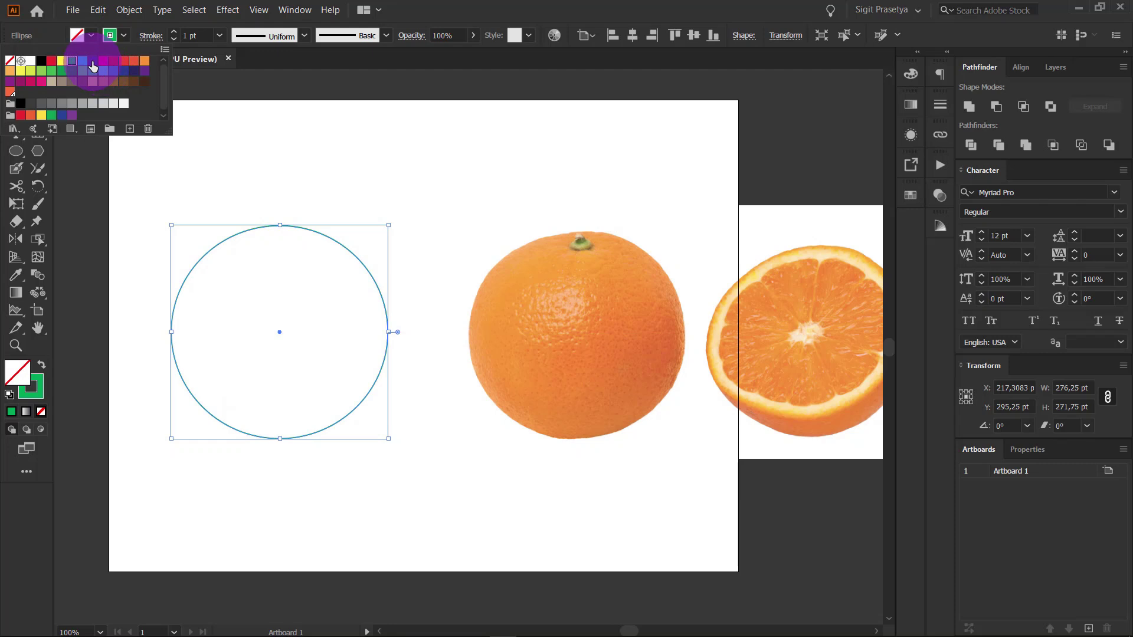
pyautogui.click(95, 66)
pyautogui.click(393, 148)
pyautogui.hotkey('ctrl', '=')
pyautogui.moveTo(417, 195); pyautogui.dragTo(498, 230)
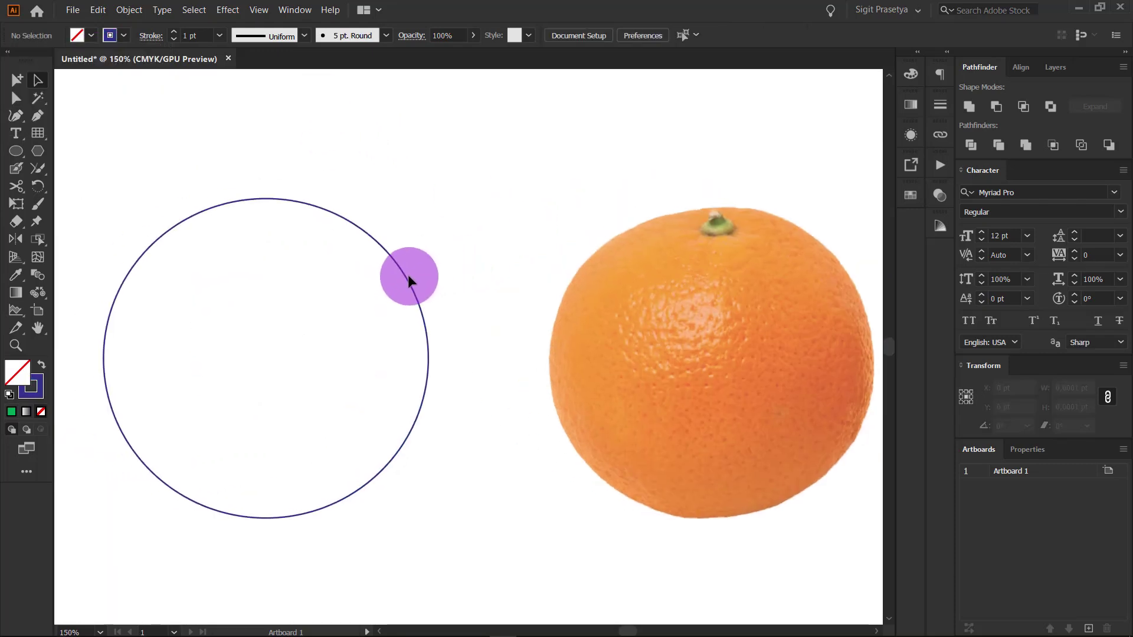
# Step: Select the blue ellipse and add the first mesh points along its left side with the Mesh tool
pyautogui.click(406, 278)
pyautogui.moveTo(207, 270); pyautogui.dragTo(230, 250)
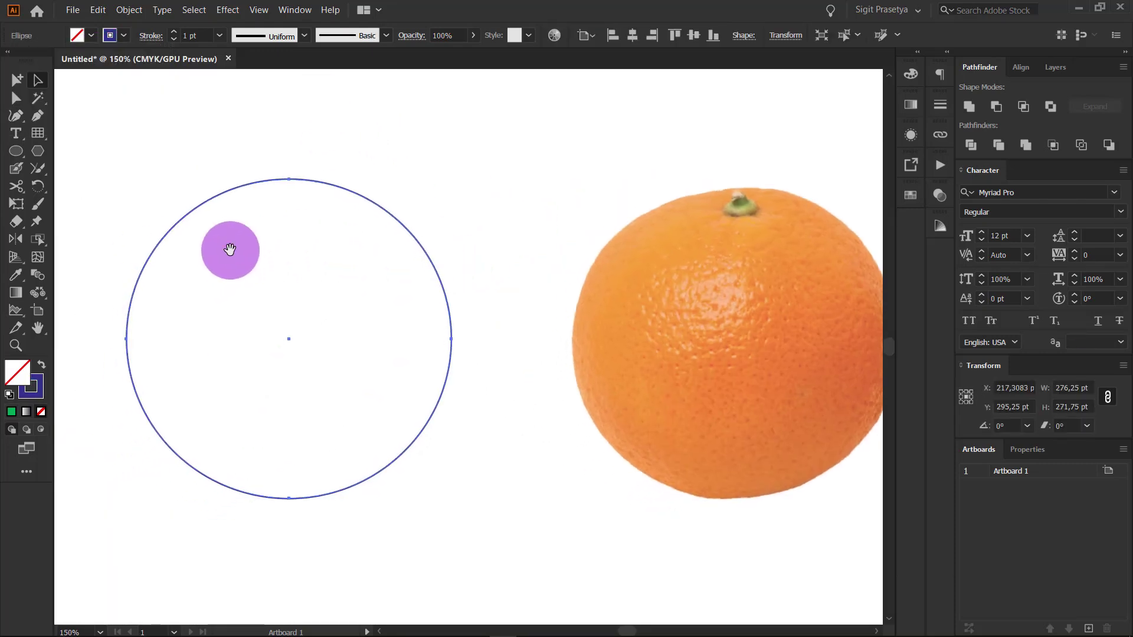
pyautogui.click(38, 257)
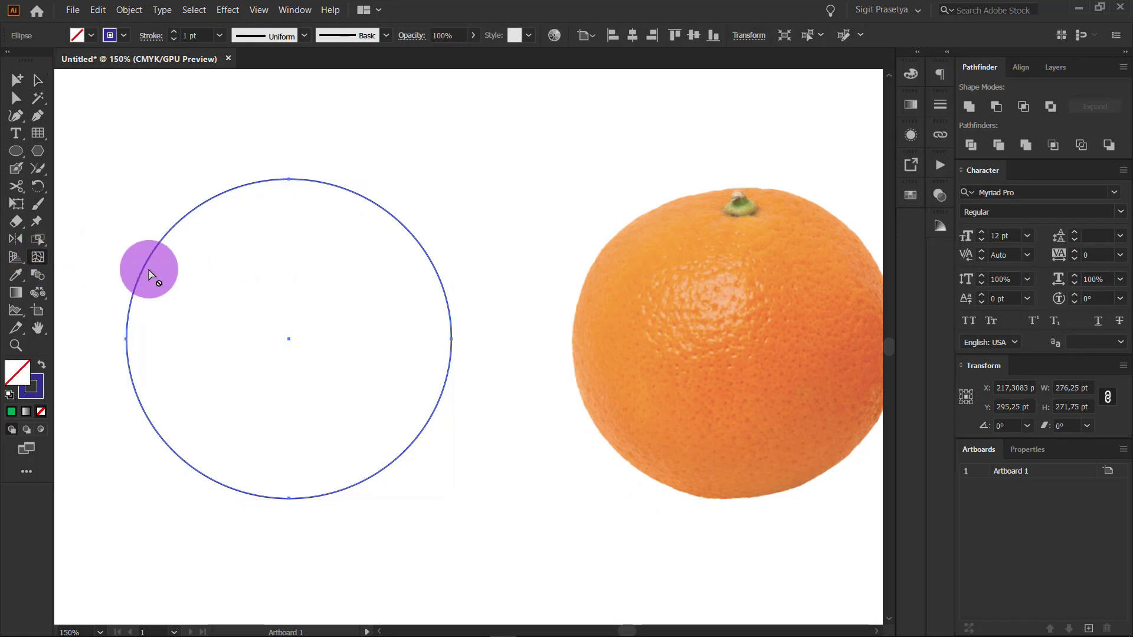
pyautogui.click(173, 226)
pyautogui.click(171, 405)
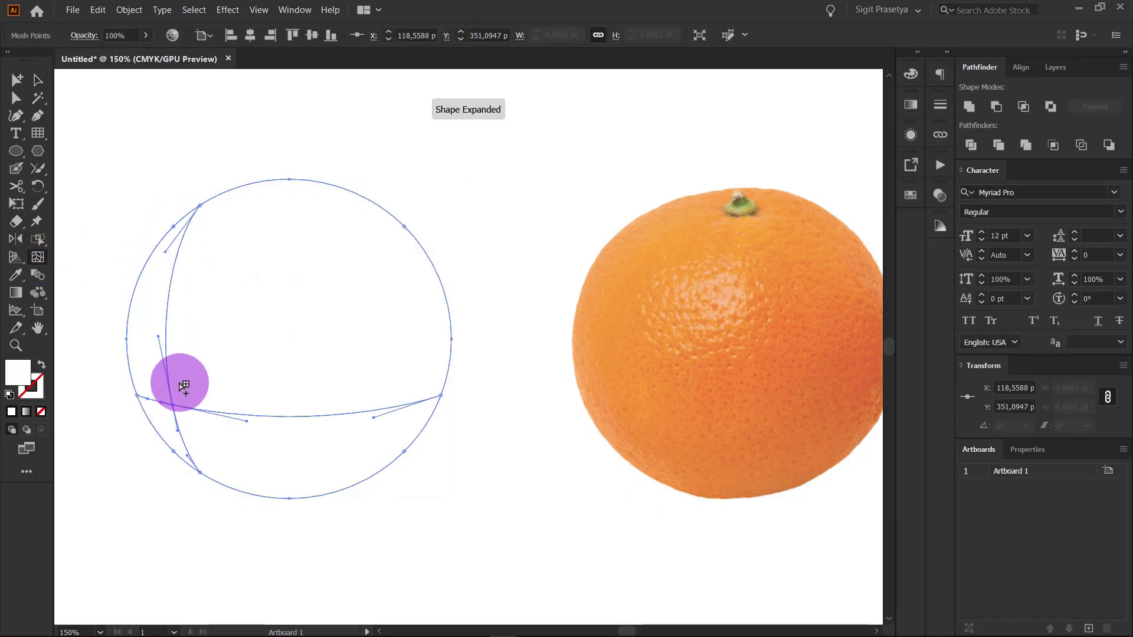
pyautogui.click(152, 315)
pyautogui.click(176, 337)
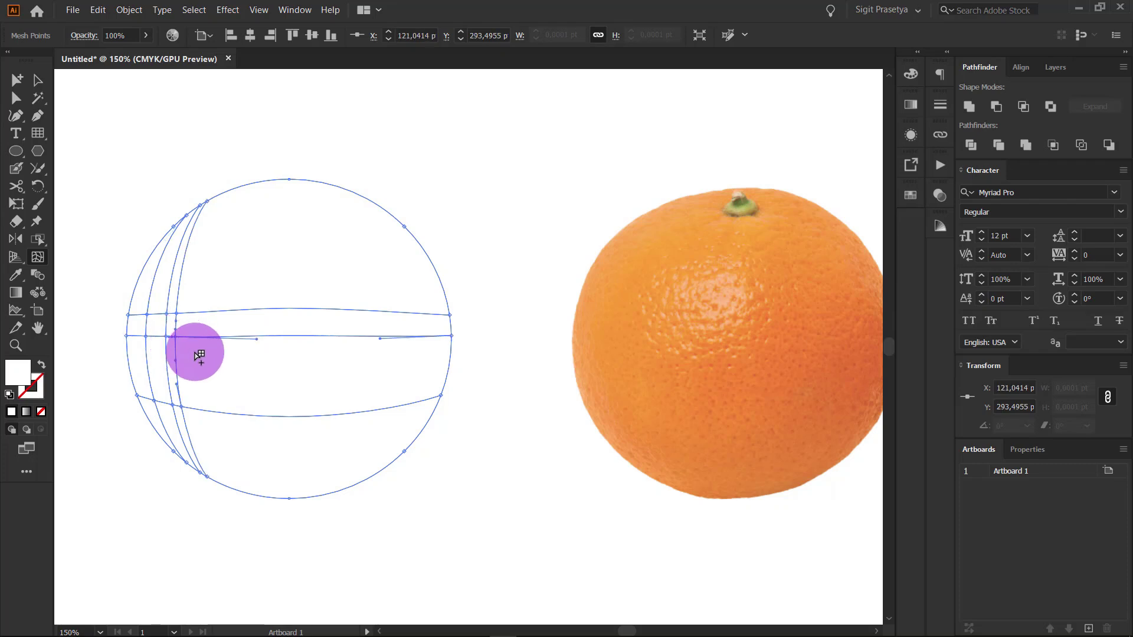
# Step: Add more mesh points across the middle of the ellipse towards its right edge
pyautogui.click(196, 349)
pyautogui.click(218, 322)
pyautogui.click(234, 323)
pyautogui.click(259, 328)
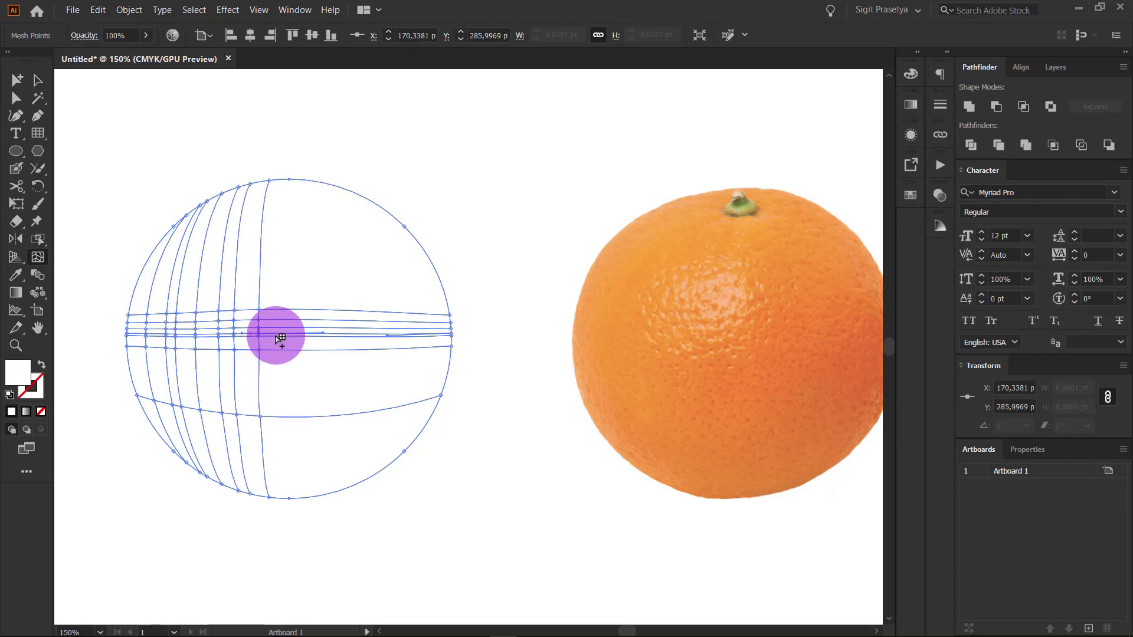
pyautogui.click(276, 332)
pyautogui.click(303, 341)
pyautogui.click(347, 352)
pyautogui.click(391, 366)
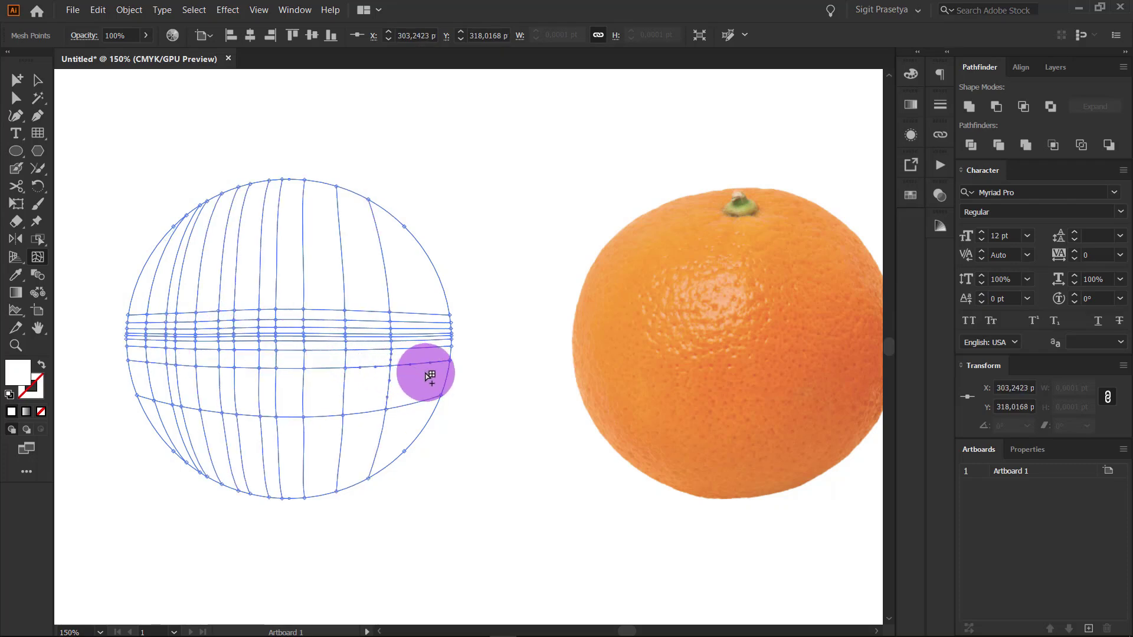
pyautogui.click(426, 375)
# Step: Extend the gradient mesh with points in the ellipse's upper right and lower parts to make a dense grid
pyautogui.click(366, 291)
pyautogui.click(362, 245)
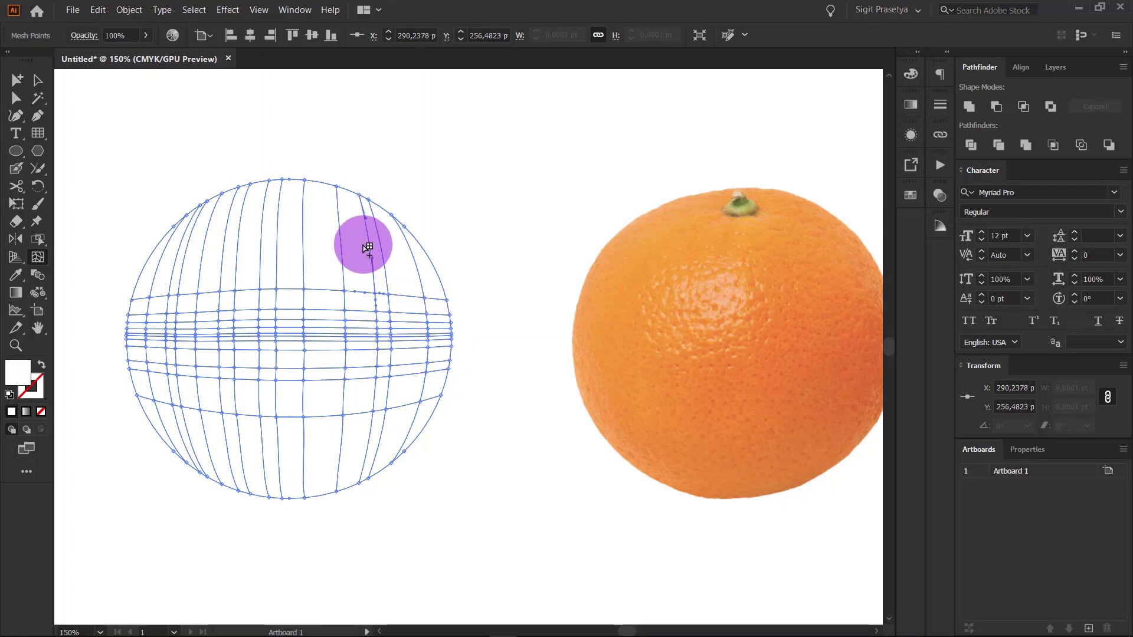
pyautogui.click(354, 194)
pyautogui.click(329, 228)
pyautogui.click(309, 416)
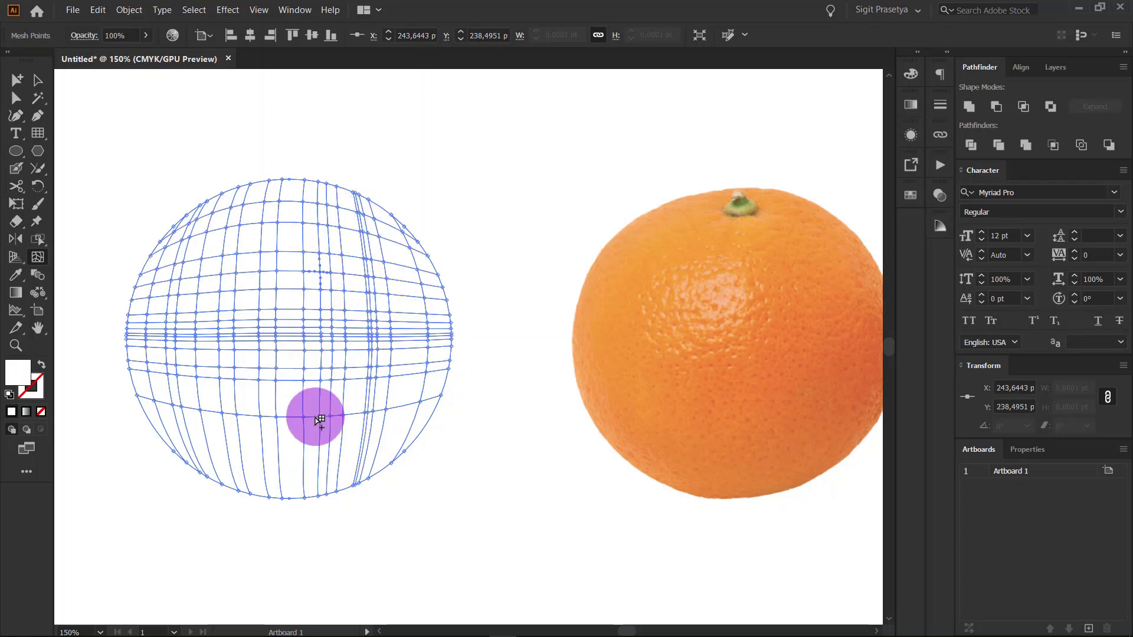
pyautogui.click(293, 403)
pyautogui.click(310, 353)
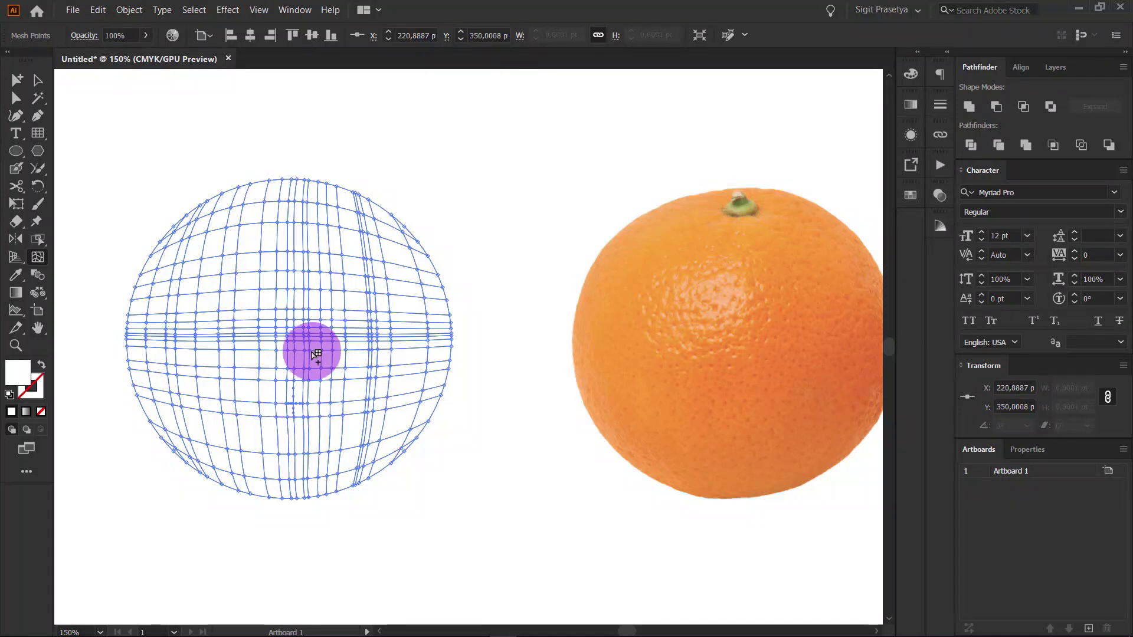
pyautogui.click(247, 431)
# Step: Colour the whole mesh circle orange with the Eyedropper, sampling the colour from the right side of the photographed orange
pyautogui.press('v')
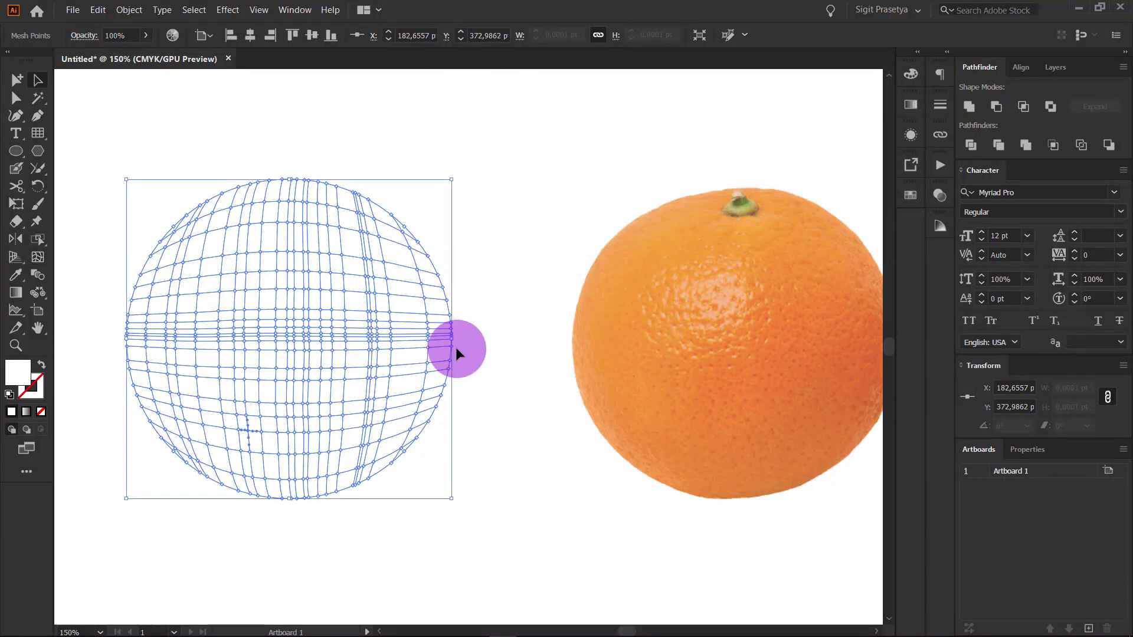
pyautogui.press('i')
pyautogui.click(814, 328)
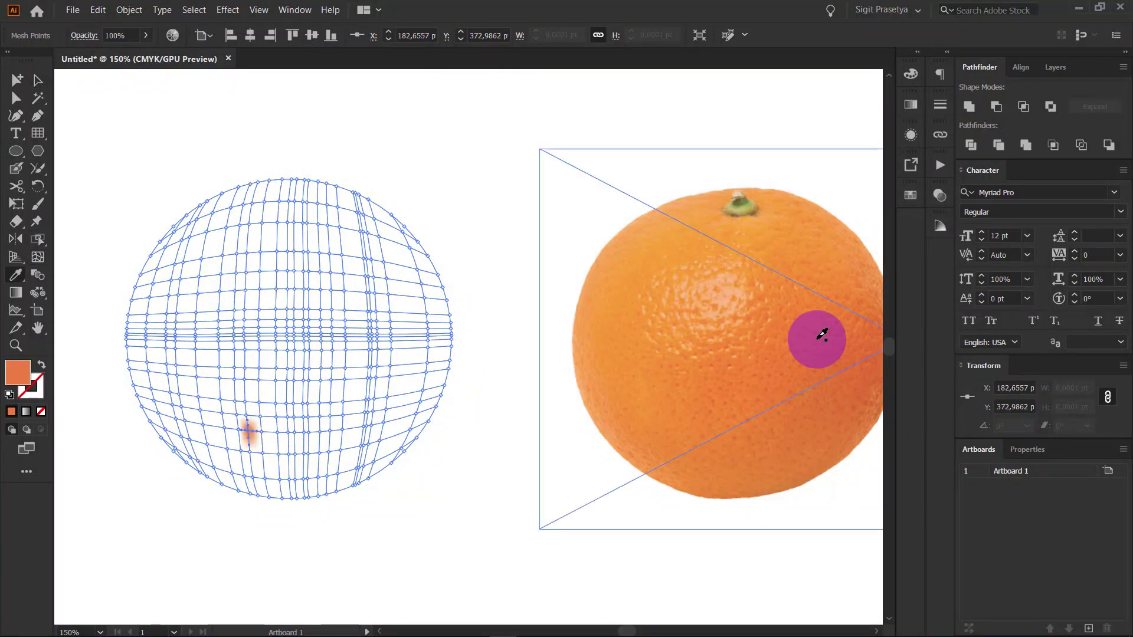
pyautogui.press('v')
pyautogui.click(490, 246)
pyautogui.click(320, 266)
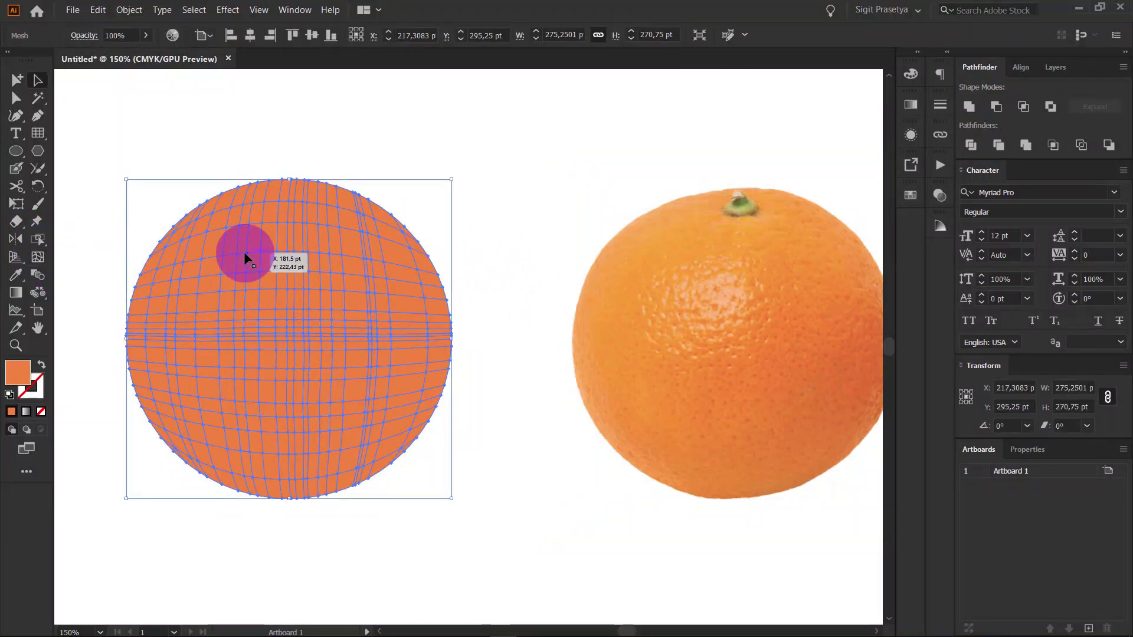
# Step: Add further mesh points in the upper-left part of the orange circle with the Mesh tool
pyautogui.click(36, 261)
pyautogui.click(262, 223)
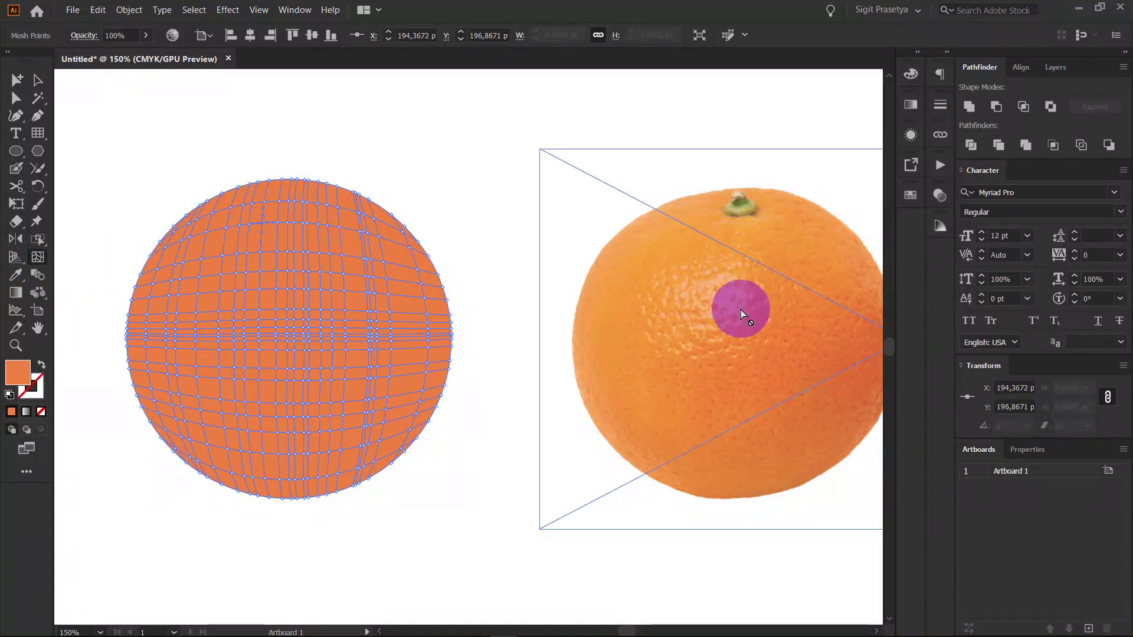
pyautogui.hotkey('ctrl', '=')
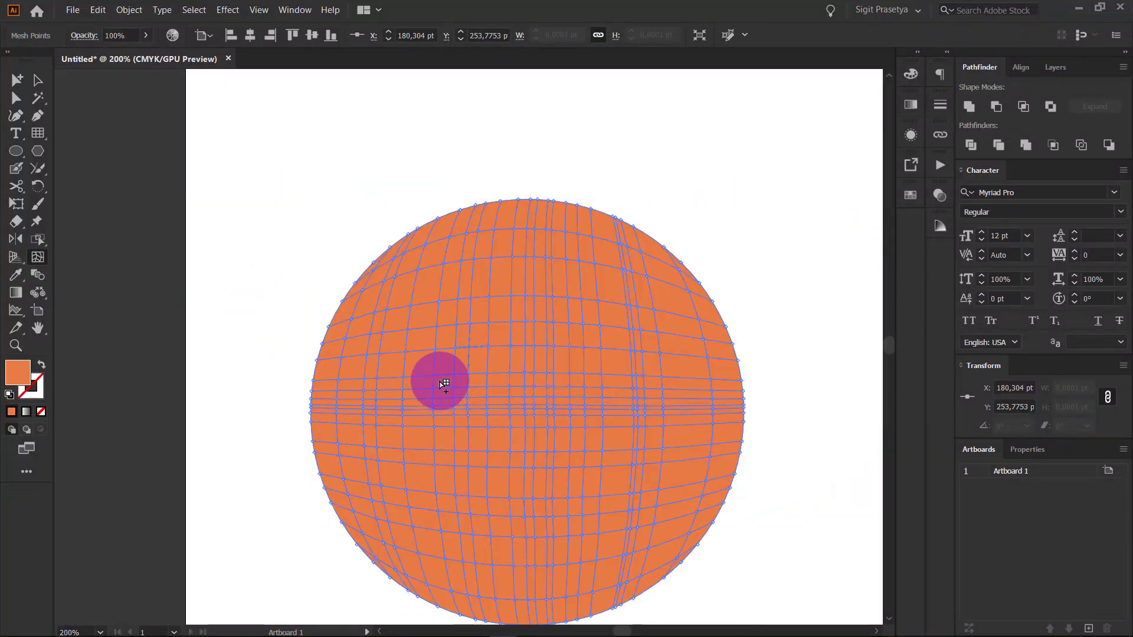
pyautogui.click(456, 348)
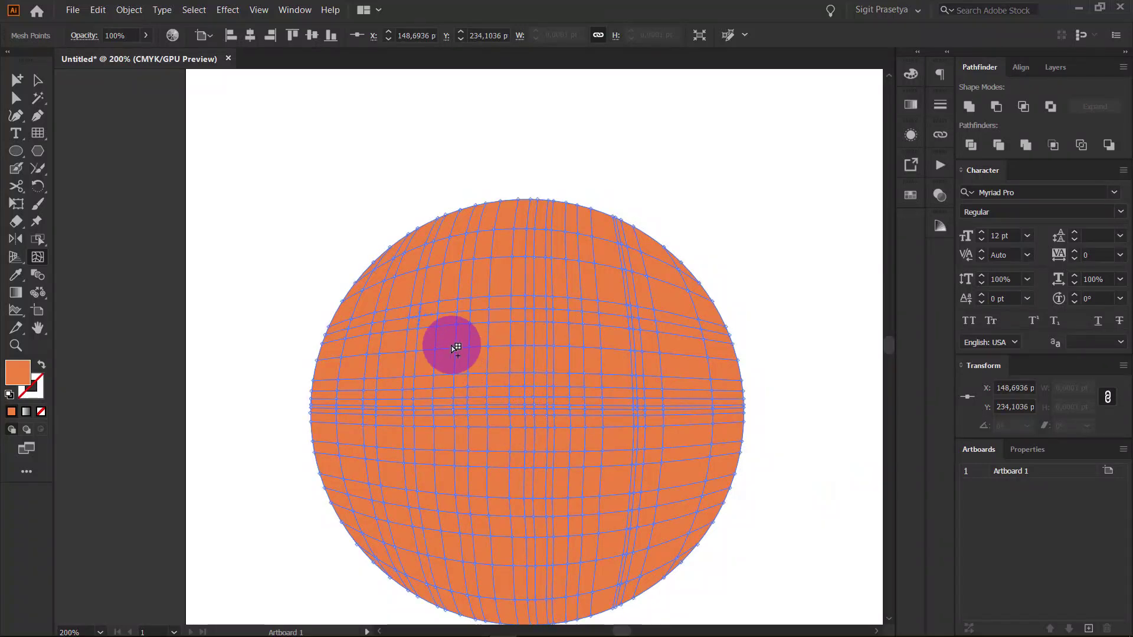
pyautogui.hotkey('ctrl', '=')
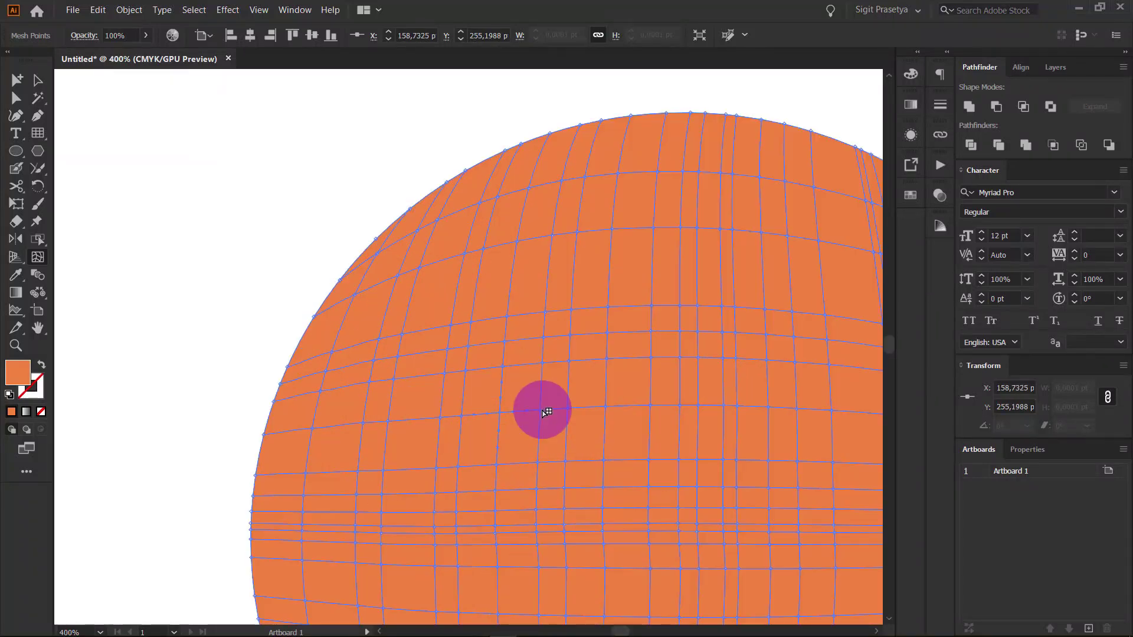
# Step: Colour a mesh point in the circle's upper-left area light peach, sampling the highlight of the photographed orange with the Eyedropper
pyautogui.moveTo(539, 465); pyautogui.dragTo(184, 369)
pyautogui.hotkey('ctrl', '-')
pyautogui.press('i')
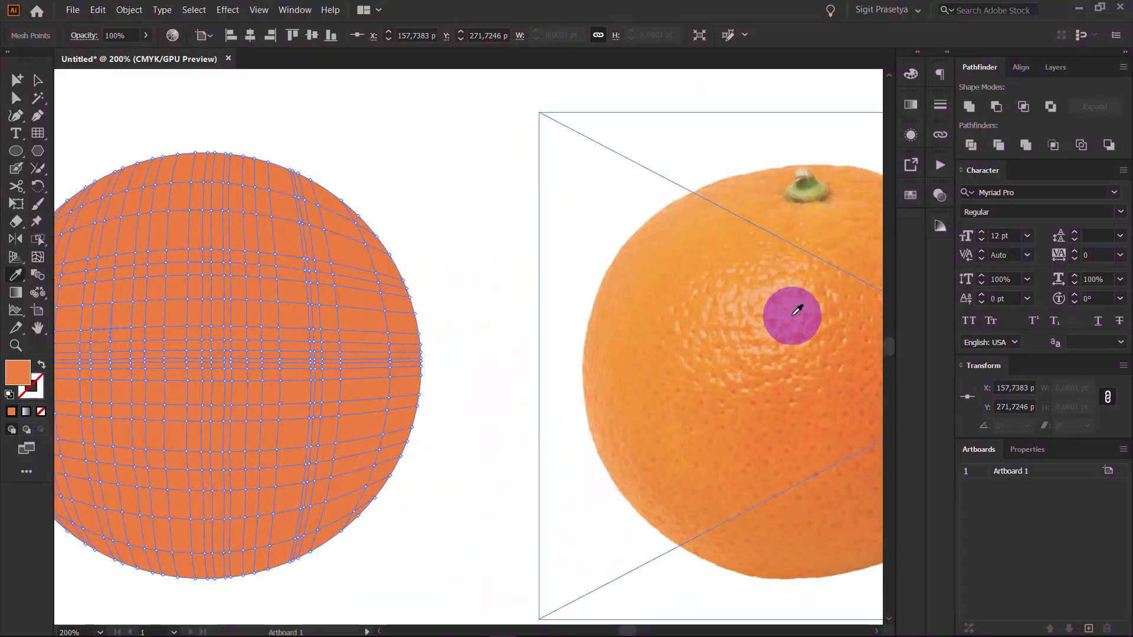
pyautogui.hscroll(-5, 708, 331)
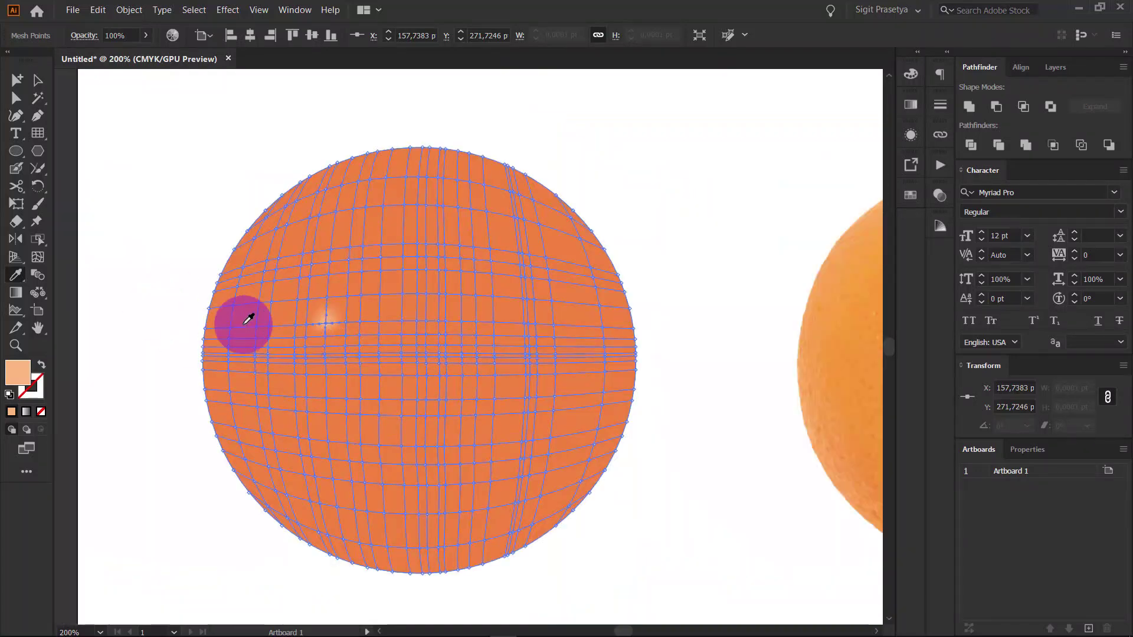
# Step: Colour another mesh point just below the orange circle's peach highlight a lighter orange, then deselect the mesh
pyautogui.press('a')
pyautogui.click(273, 387)
pyautogui.click(294, 500)
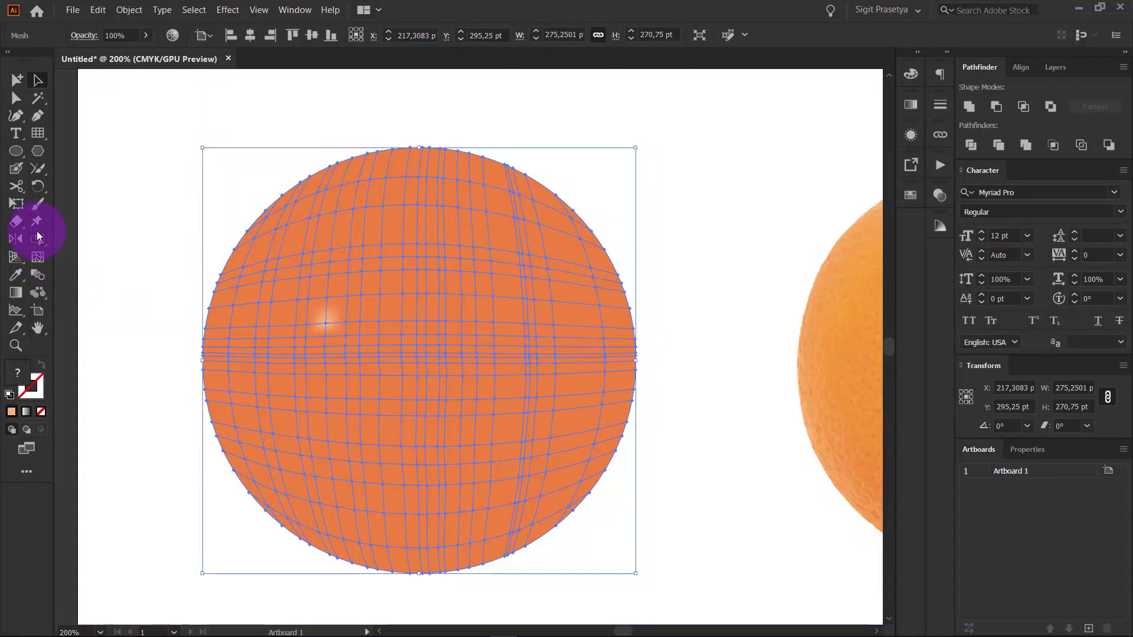
pyautogui.click(40, 259)
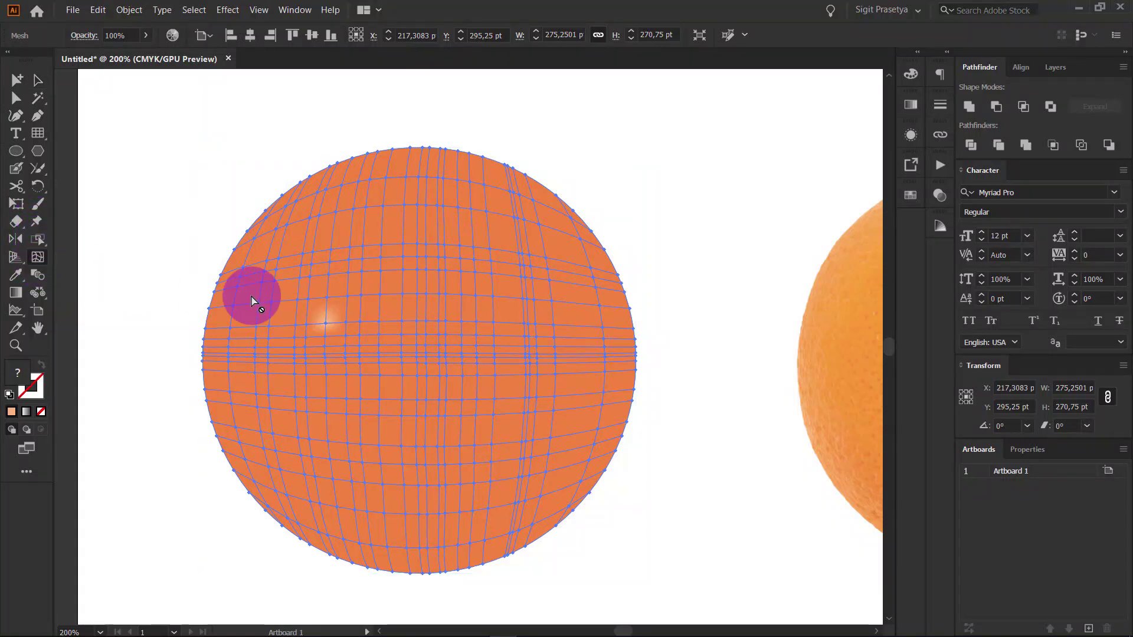
pyautogui.click(328, 352)
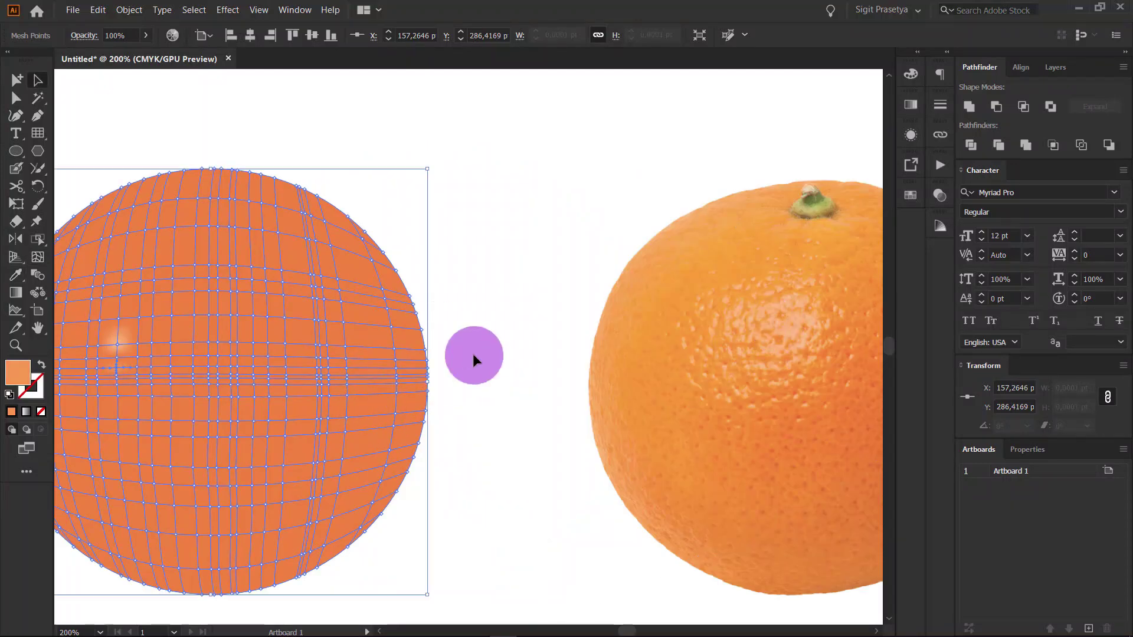
pyautogui.click(476, 350)
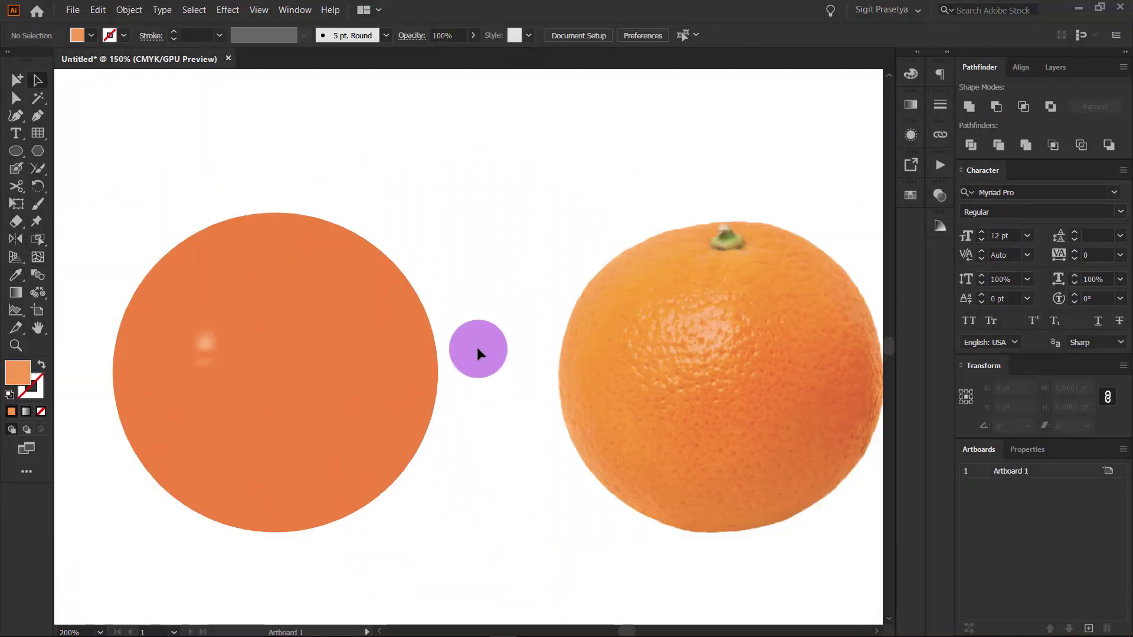
# Step: Delete both the orange mesh circle and the reference photo of the orange
pyautogui.click(347, 471)
pyautogui.keyDown('shift'); pyautogui.click(623, 329); pyautogui.keyUp('shift')
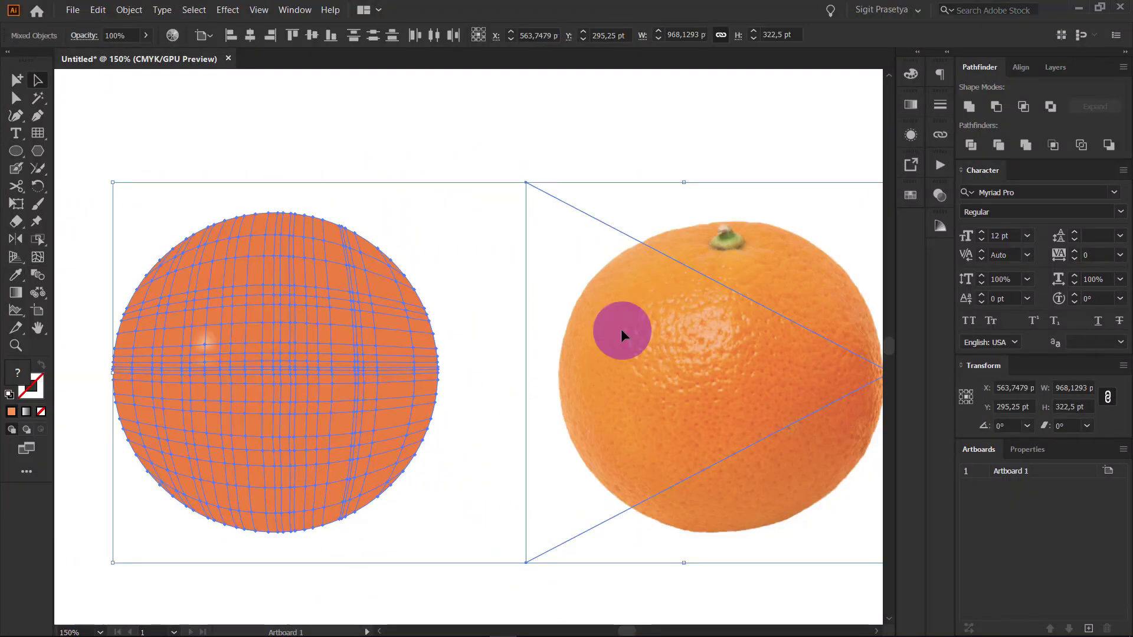
pyautogui.press('Delete')
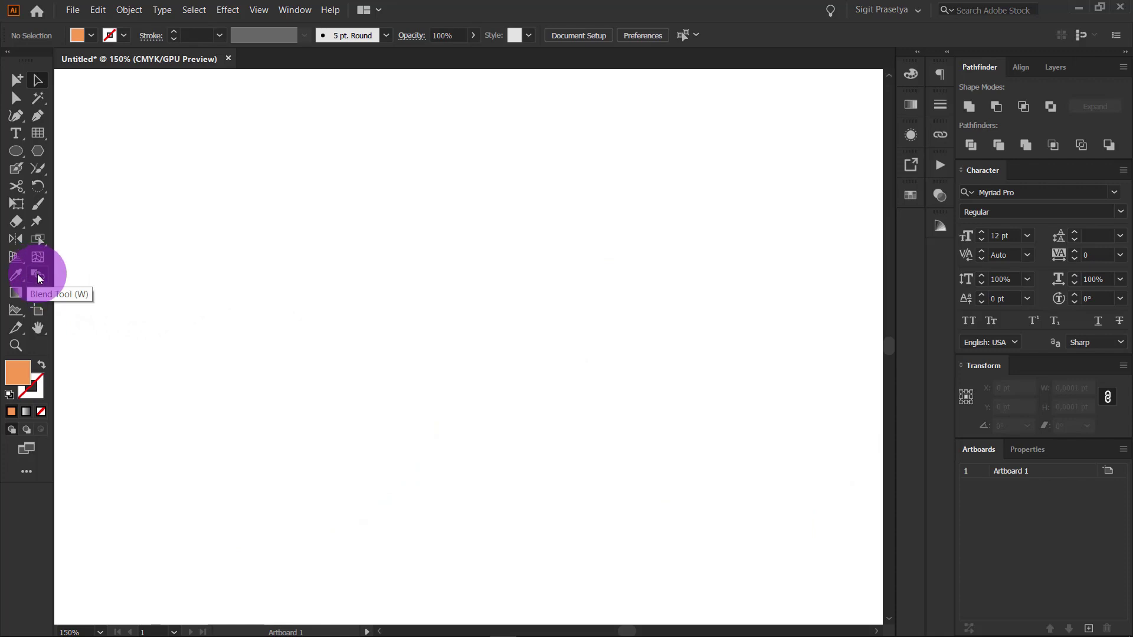
# Step: Draw a circle about 154 pt wide in the artboard's upper left and a square about 254 pt wide in its lower right
pyautogui.click(16, 150)
pyautogui.hotkey('ctrl', '1')
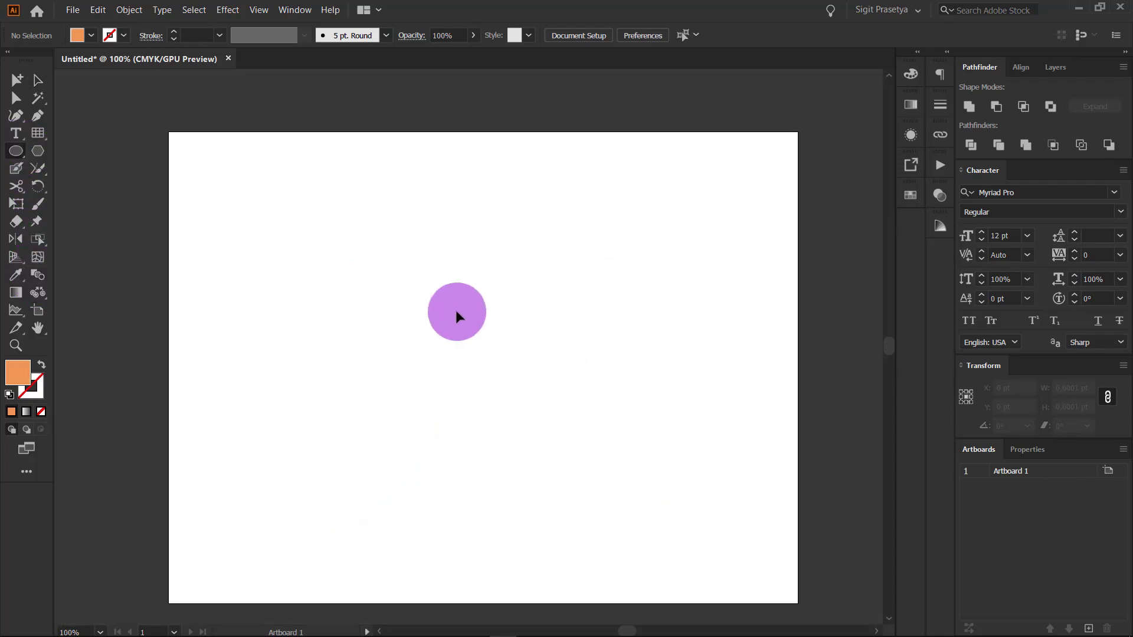
pyautogui.moveTo(311, 210)
pyautogui.mouseDown()
pyautogui.moveTo(433, 325)
pyautogui.moveTo(354, 266)
pyautogui.mouseUp()
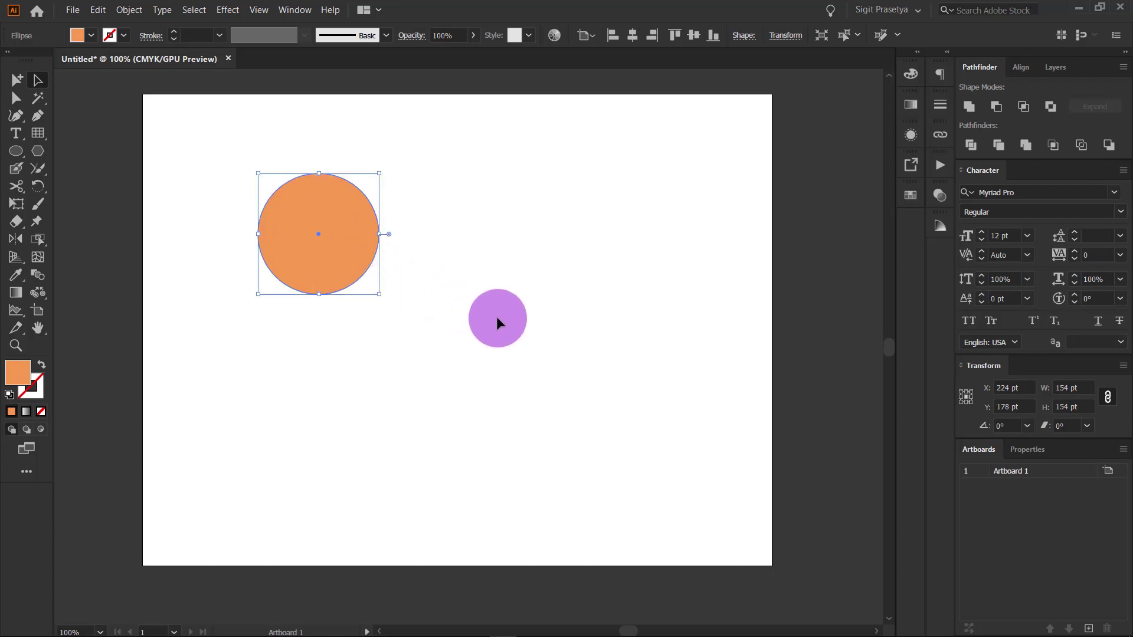
pyautogui.press('m')
pyautogui.moveTo(523, 287); pyautogui.dragTo(723, 488)
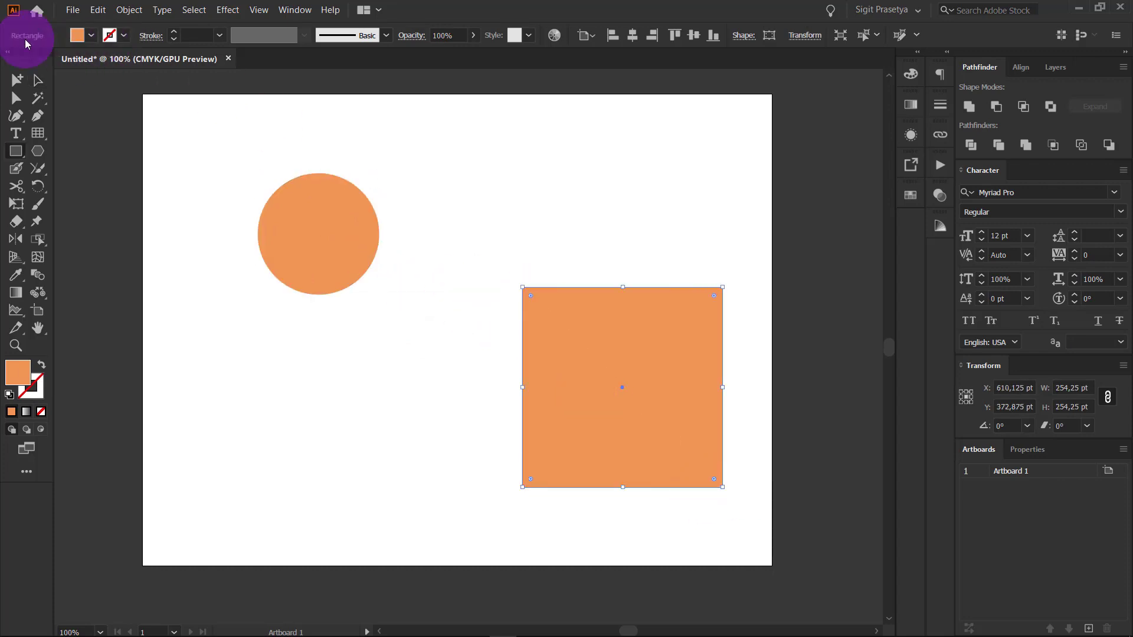
# Step: Fill the square with dark brown and move it about 59 pt left and 29 pt up, towards the circle
pyautogui.click(83, 42)
pyautogui.click(84, 83)
pyautogui.moveTo(500, 337); pyautogui.dragTo(531, 336)
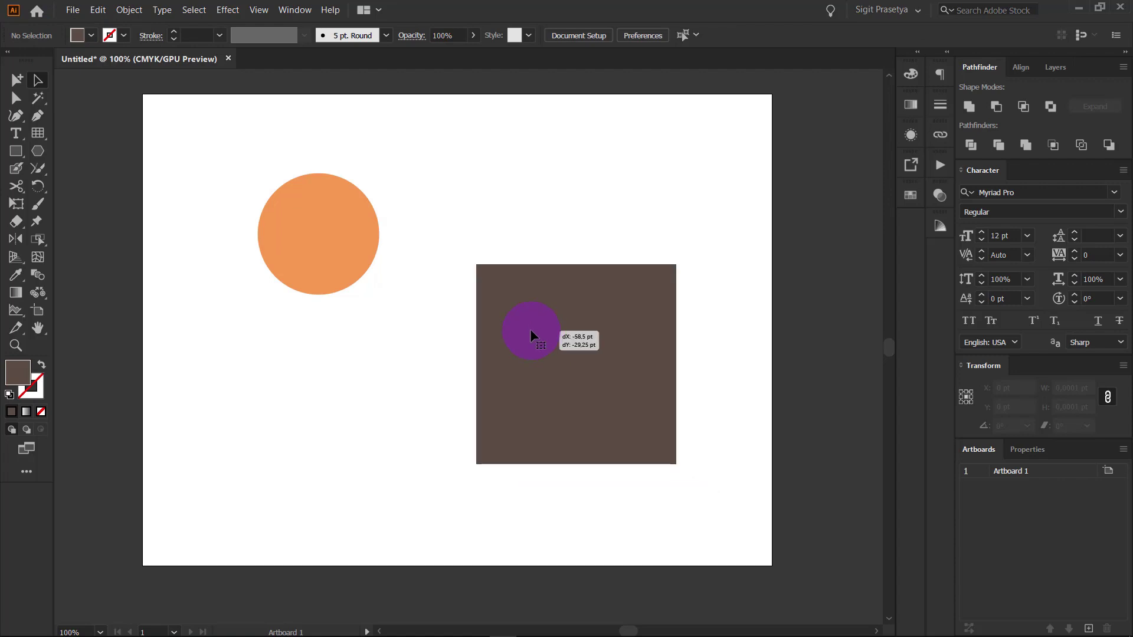
# Step: Blend the orange circle into the dark brown square with the Blend tool
pyautogui.click(263, 253)
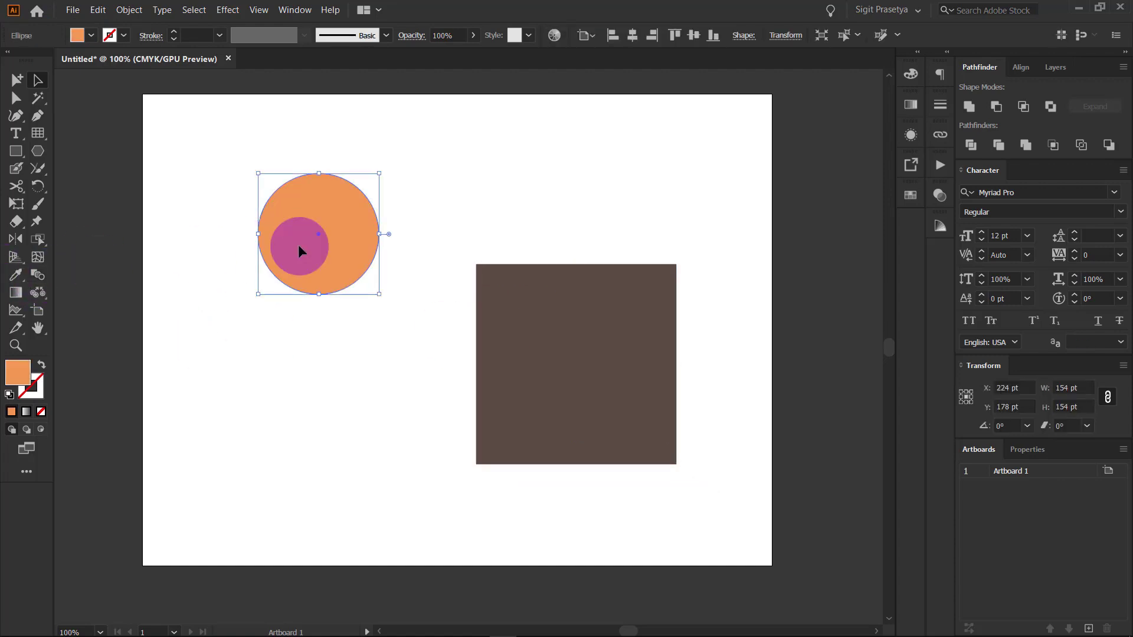
pyautogui.click(37, 277)
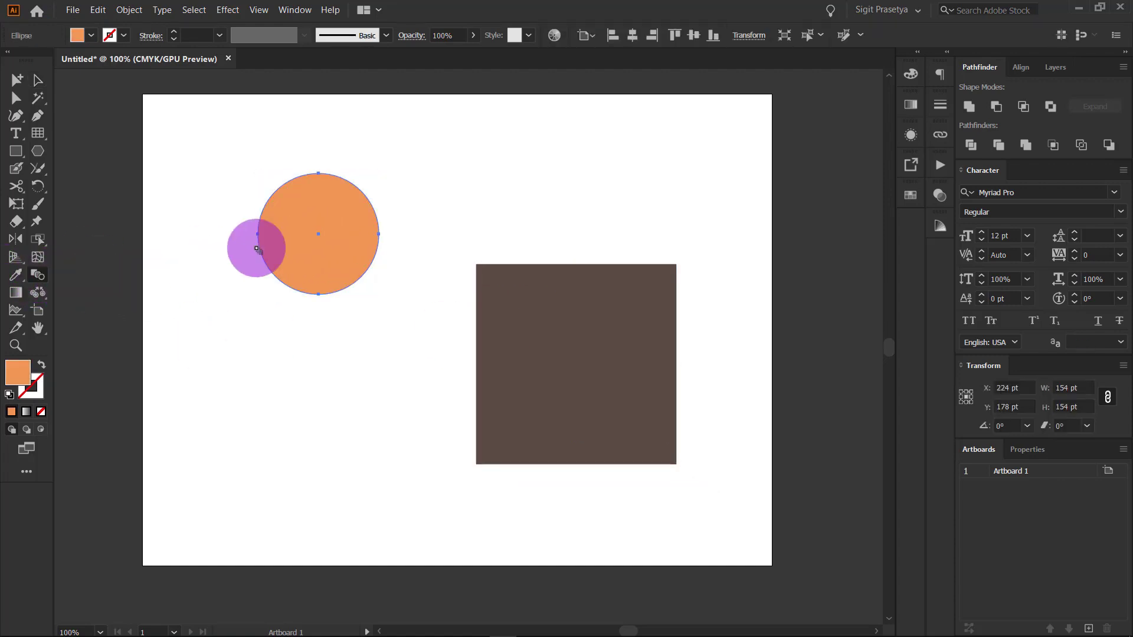
pyautogui.moveTo(328, 226); pyautogui.dragTo(563, 370)
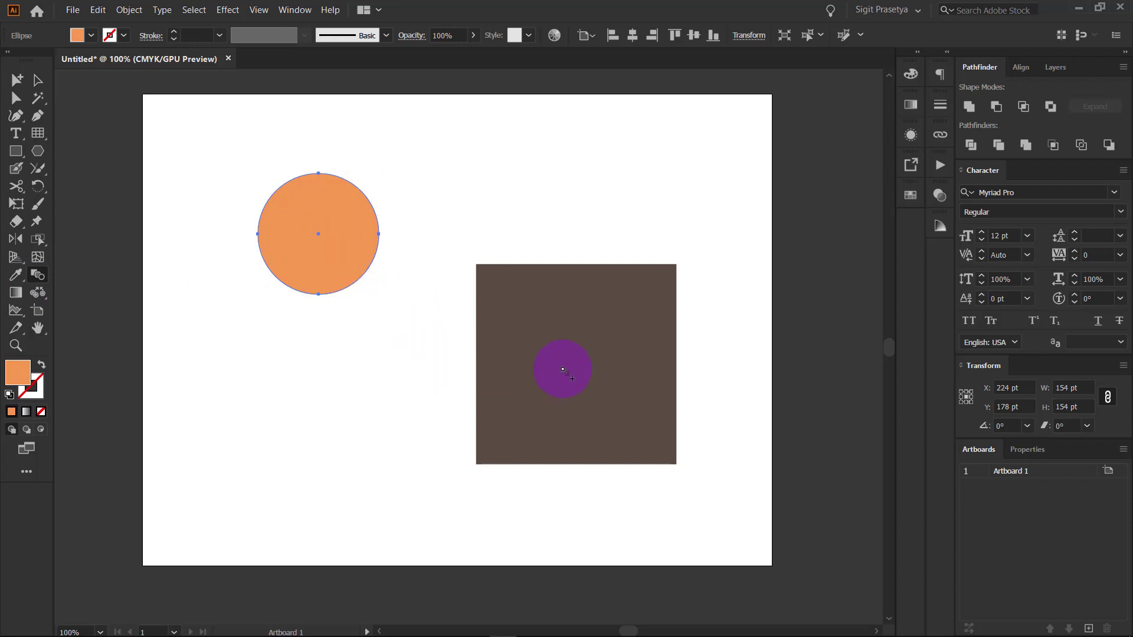
pyautogui.click(571, 356)
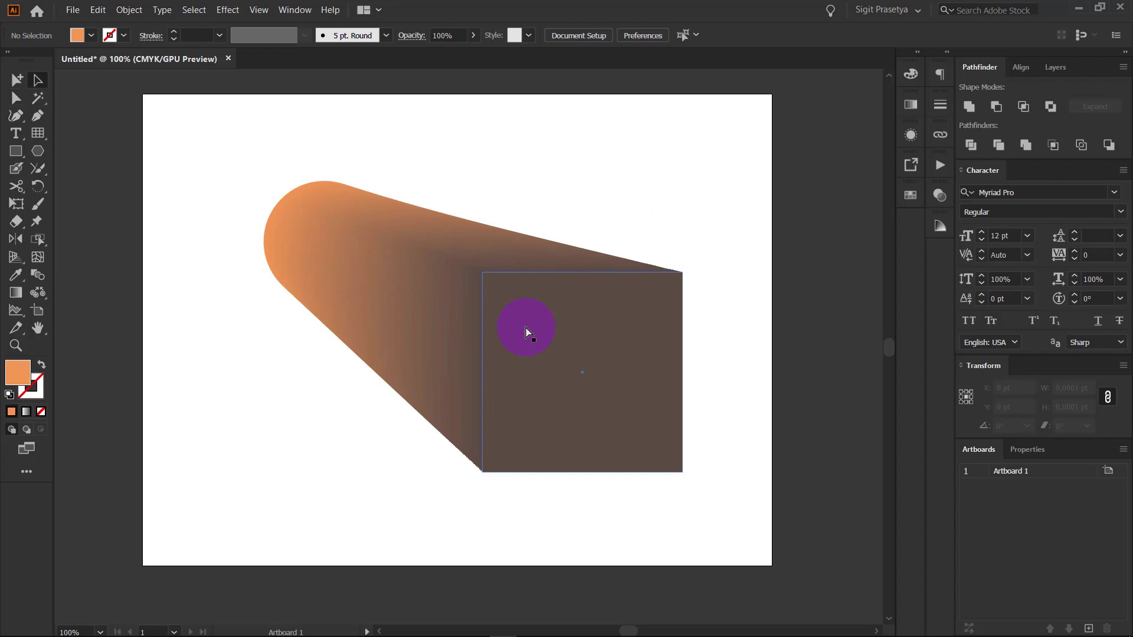
# Step: Clear the blended shape from the artboard and activate the Symbol Sprayer tool
pyautogui.click(18, 294)
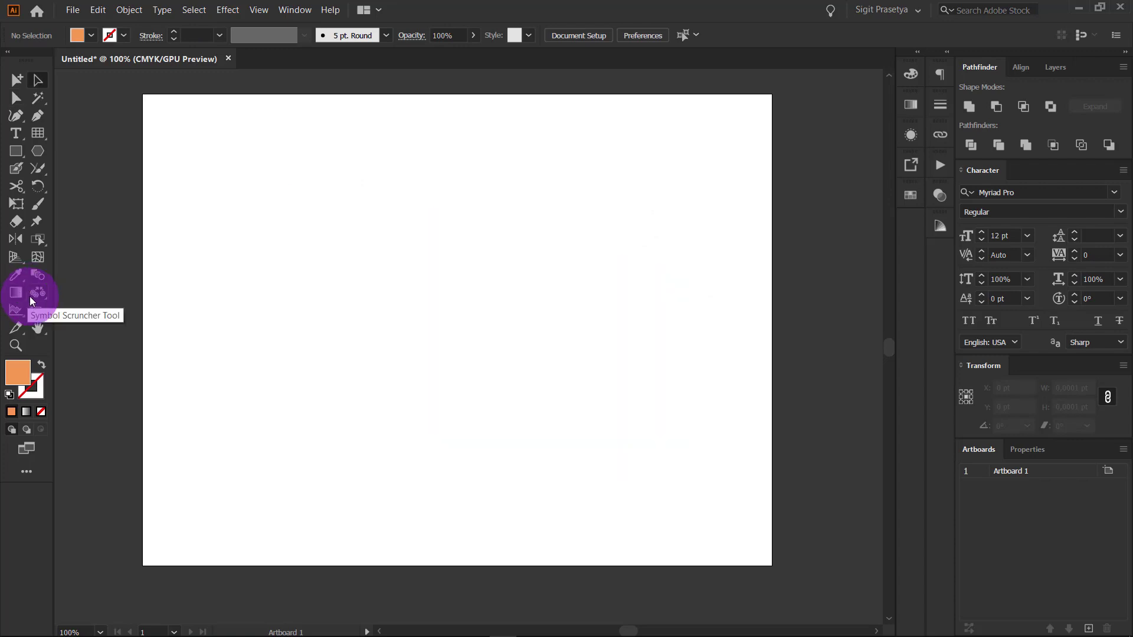
pyautogui.click(30, 296)
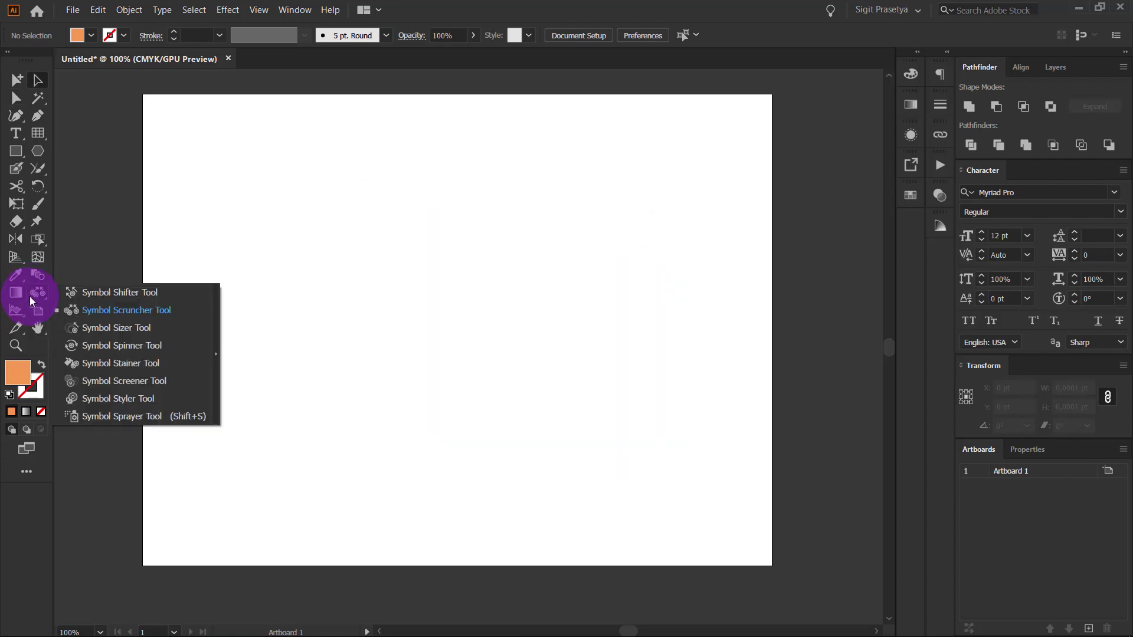
pyautogui.moveTo(30, 296)
pyautogui.mouseDown()
pyautogui.moveTo(93, 313)
pyautogui.moveTo(161, 384)
pyautogui.moveTo(166, 417)
pyautogui.mouseUp()
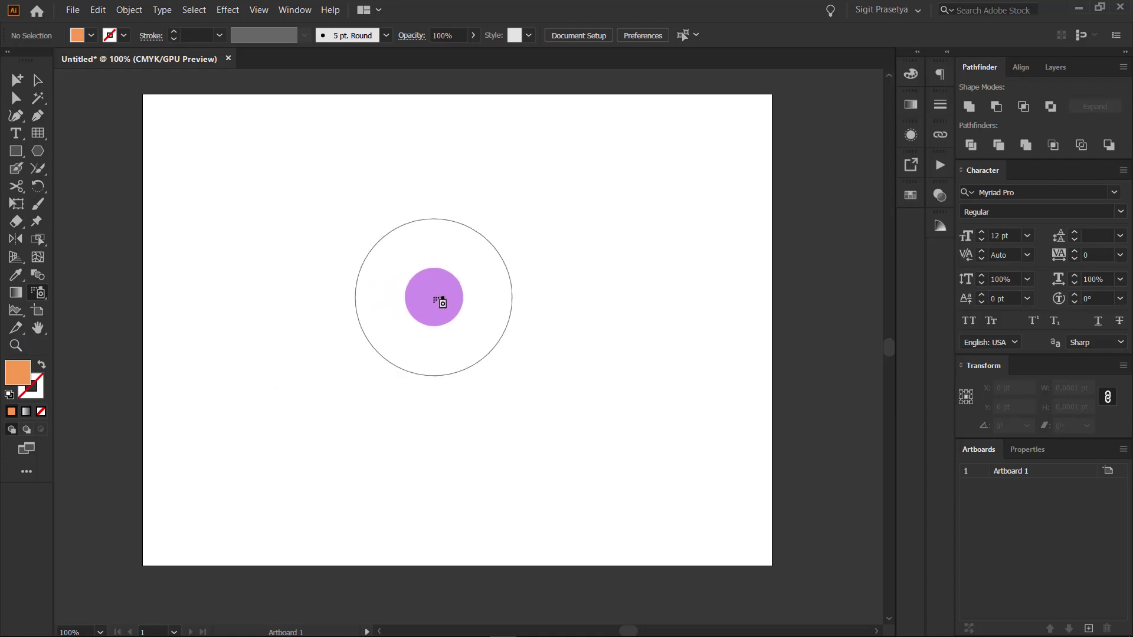
# Step: Display the document's symbols and spray the orange sphere symbol across an area of about 605 by 409 pt on the artboard
pyautogui.click(293, 11)
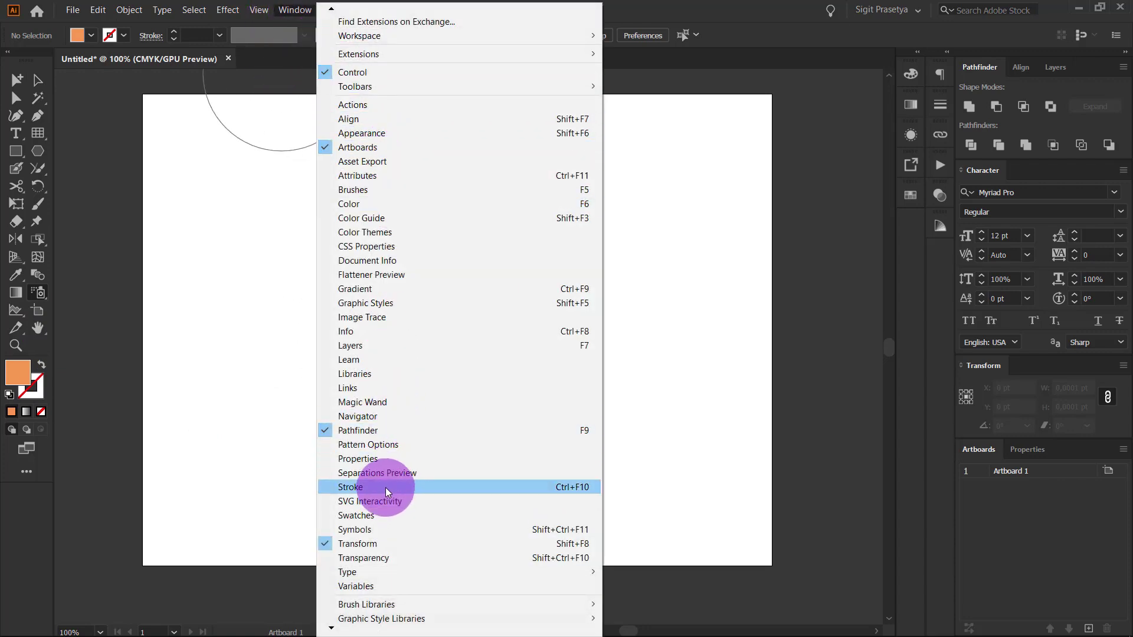
pyautogui.click(388, 527)
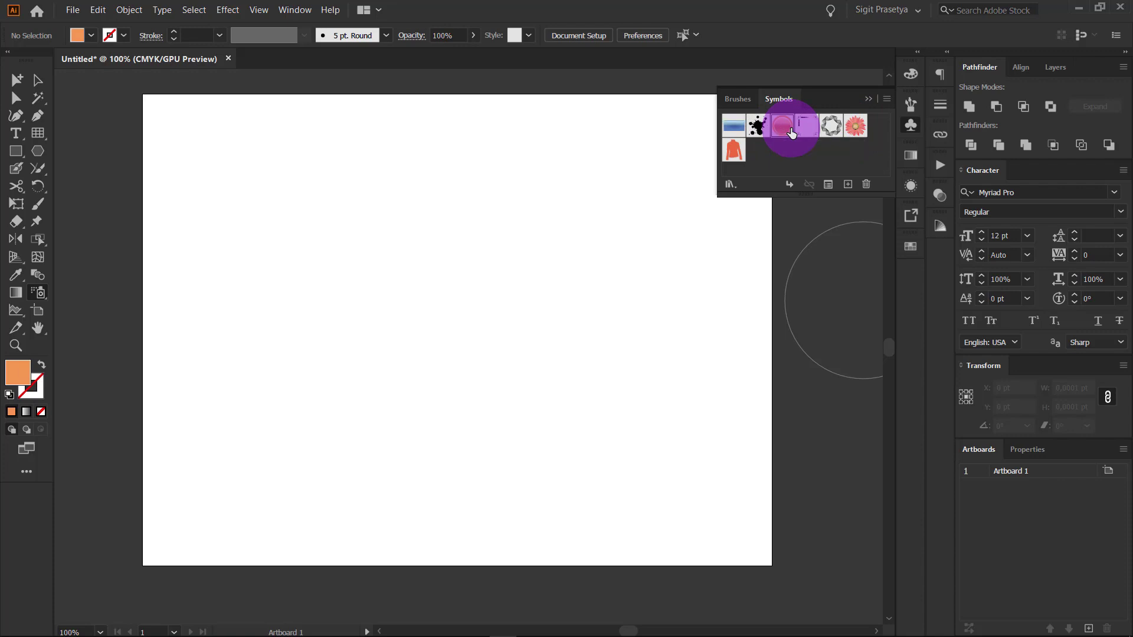
pyautogui.click(792, 133)
pyautogui.moveTo(398, 263)
pyautogui.mouseDown()
pyautogui.moveTo(345, 253)
pyautogui.moveTo(426, 327)
pyautogui.moveTo(405, 264)
pyautogui.moveTo(495, 315)
pyautogui.moveTo(366, 481)
pyautogui.moveTo(360, 221)
pyautogui.moveTo(567, 422)
pyautogui.moveTo(401, 477)
pyautogui.moveTo(375, 360)
pyautogui.moveTo(337, 372)
pyautogui.moveTo(464, 257)
pyautogui.moveTo(574, 277)
pyautogui.moveTo(533, 291)
pyautogui.moveTo(334, 426)
pyautogui.moveTo(571, 459)
pyautogui.moveTo(570, 448)
pyautogui.moveTo(498, 402)
pyautogui.moveTo(299, 414)
pyautogui.moveTo(300, 362)
pyautogui.moveTo(444, 289)
pyautogui.moveTo(598, 293)
pyautogui.moveTo(647, 334)
pyautogui.moveTo(506, 370)
pyautogui.moveTo(709, 173)
pyautogui.moveTo(471, 311)
pyautogui.moveTo(304, 260)
pyautogui.moveTo(430, 328)
pyautogui.mouseUp()
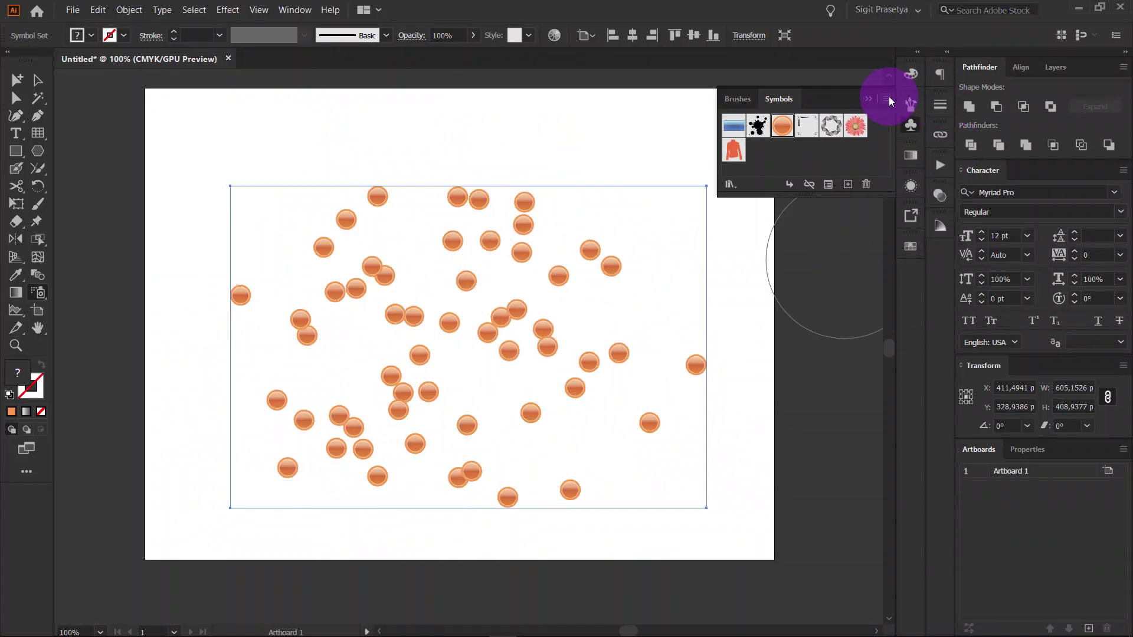
# Step: Open the Mobile symbol library and enlarge its window to show more of its icons
pyautogui.click(888, 99)
pyautogui.click(958, 354)
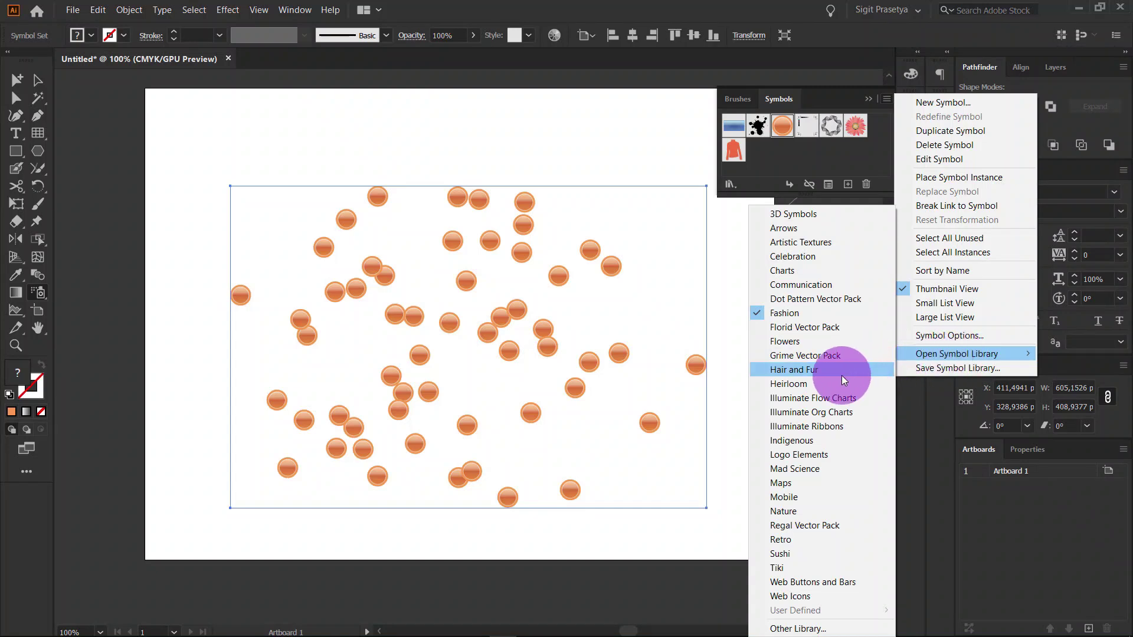
pyautogui.click(819, 496)
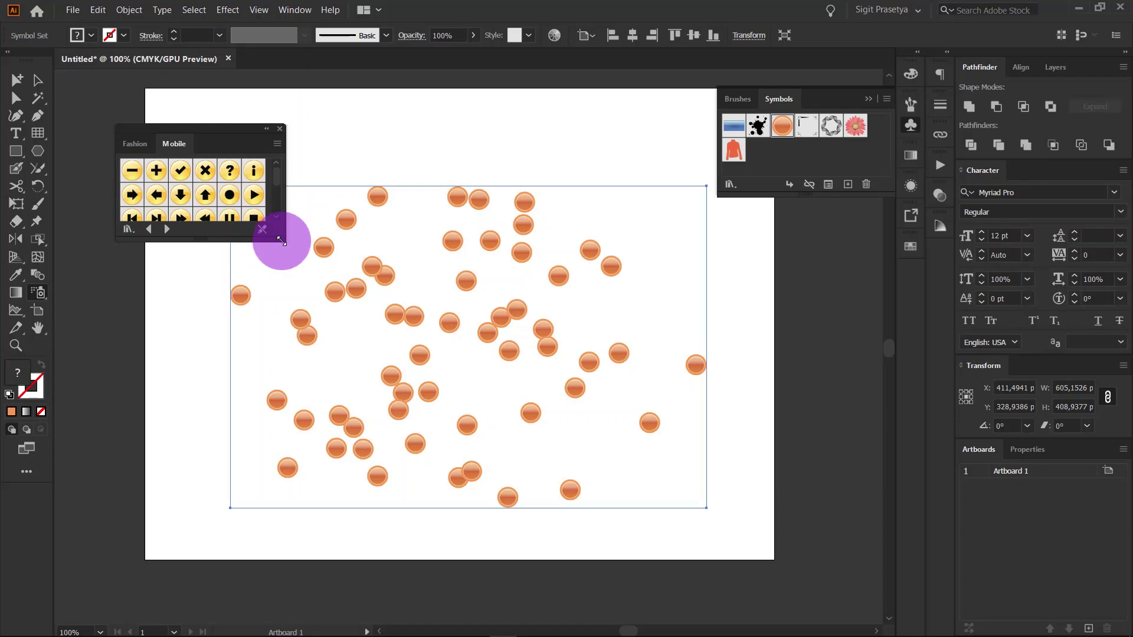
pyautogui.moveTo(281, 241); pyautogui.dragTo(331, 448)
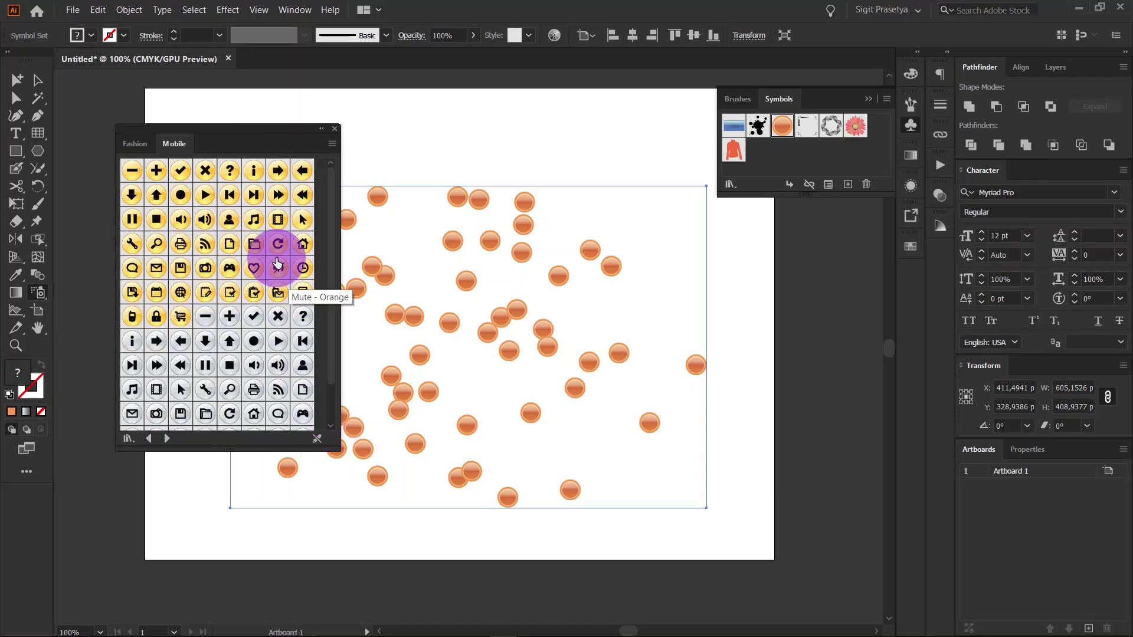
# Step: Spray the orange folder symbol from the Mobile library among the orange spheres, and close the library
pyautogui.click(254, 248)
pyautogui.moveTo(494, 155)
pyautogui.mouseDown()
pyautogui.moveTo(466, 234)
pyautogui.moveTo(540, 248)
pyautogui.moveTo(650, 362)
pyautogui.moveTo(611, 381)
pyautogui.moveTo(319, 321)
pyautogui.moveTo(609, 293)
pyautogui.moveTo(519, 464)
pyautogui.moveTo(584, 471)
pyautogui.moveTo(509, 308)
pyautogui.moveTo(628, 341)
pyautogui.mouseUp()
pyautogui.hotkey('ctrl', '+')
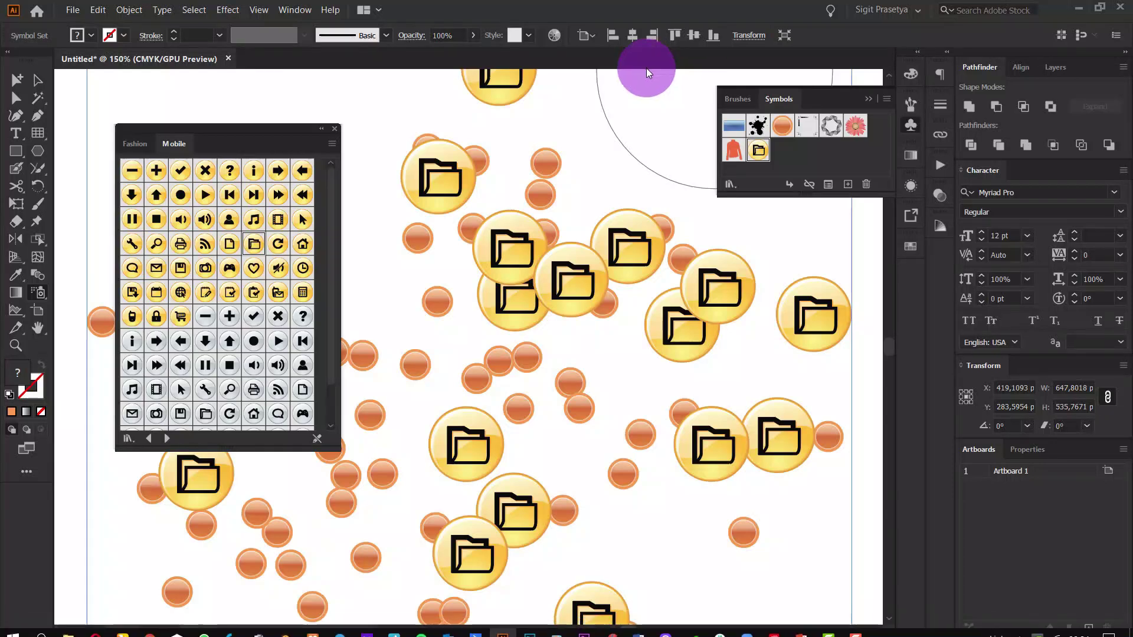
pyautogui.hotkey('ctrl', '-')
pyautogui.moveTo(584, 277)
pyautogui.mouseDown()
pyautogui.moveTo(535, 309)
pyautogui.moveTo(637, 302)
pyautogui.moveTo(557, 264)
pyautogui.moveTo(556, 365)
pyautogui.moveTo(531, 347)
pyautogui.mouseUp()
pyautogui.hotkey('ctrl', '+')
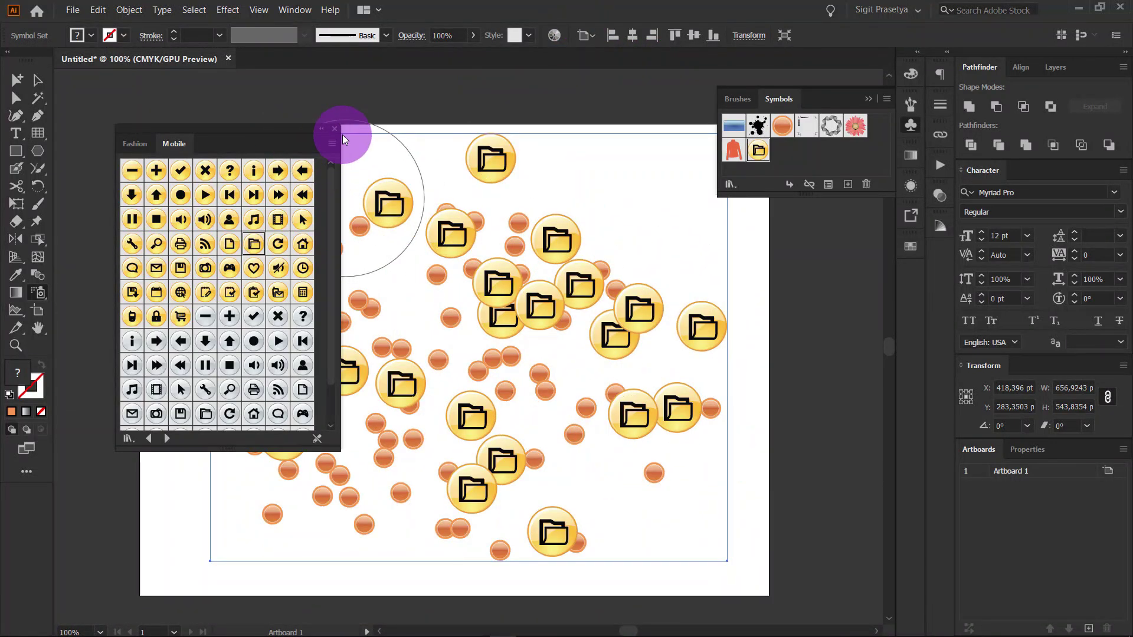
pyautogui.click(337, 130)
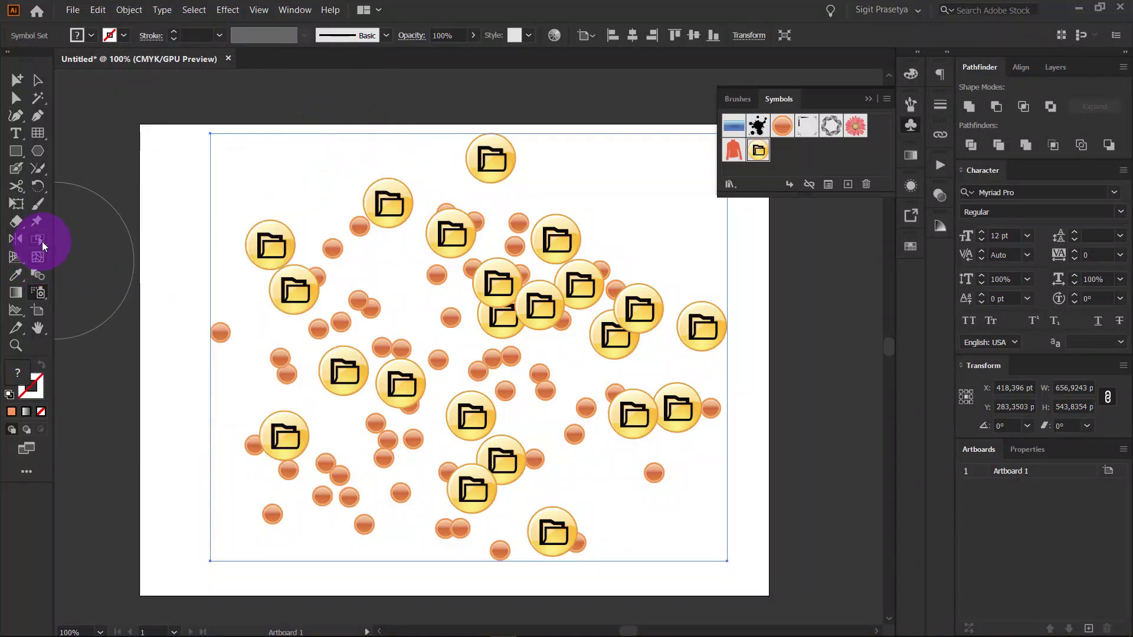
# Step: Pull the sprayed symbols slightly together with the Symbol Scruncher and enlarge several folder symbols with the Symbol Sizer
pyautogui.moveTo(41, 293)
pyautogui.mouseDown()
pyautogui.moveTo(142, 367)
pyautogui.moveTo(136, 309)
pyautogui.mouseUp()
pyautogui.moveTo(499, 284)
pyautogui.mouseDown()
pyautogui.moveTo(455, 303)
pyautogui.moveTo(407, 494)
pyautogui.moveTo(379, 342)
pyautogui.moveTo(371, 405)
pyautogui.moveTo(248, 366)
pyautogui.mouseUp()
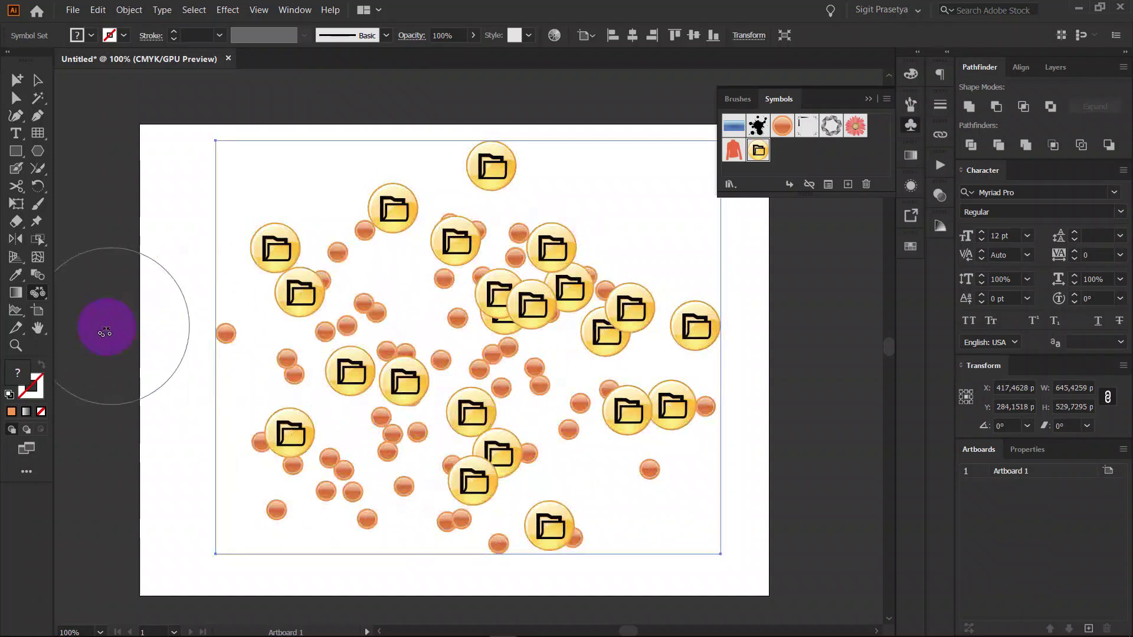
pyautogui.moveTo(35, 298); pyautogui.dragTo(112, 328)
pyautogui.moveTo(347, 329)
pyautogui.mouseDown()
pyautogui.moveTo(337, 329)
pyautogui.moveTo(614, 190)
pyautogui.moveTo(430, 405)
pyautogui.moveTo(76, 324)
pyautogui.moveTo(38, 292)
pyautogui.moveTo(100, 369)
pyautogui.moveTo(109, 363)
pyautogui.mouseUp()
# Step: Tint the central folder symbols with the orange fill using the Symbol Stainer, then delete the whole symbol set
pyautogui.moveTo(354, 367)
pyautogui.mouseDown()
pyautogui.moveTo(442, 302)
pyautogui.moveTo(494, 206)
pyautogui.moveTo(462, 249)
pyautogui.moveTo(453, 359)
pyautogui.moveTo(485, 351)
pyautogui.moveTo(372, 365)
pyautogui.moveTo(591, 414)
pyautogui.moveTo(591, 315)
pyautogui.moveTo(312, 282)
pyautogui.moveTo(295, 335)
pyautogui.moveTo(445, 456)
pyautogui.moveTo(520, 282)
pyautogui.moveTo(396, 425)
pyautogui.moveTo(393, 468)
pyautogui.moveTo(404, 391)
pyautogui.mouseUp()
pyautogui.moveTo(37, 291)
pyautogui.mouseDown()
pyautogui.moveTo(148, 314)
pyautogui.moveTo(19, 309)
pyautogui.mouseUp()
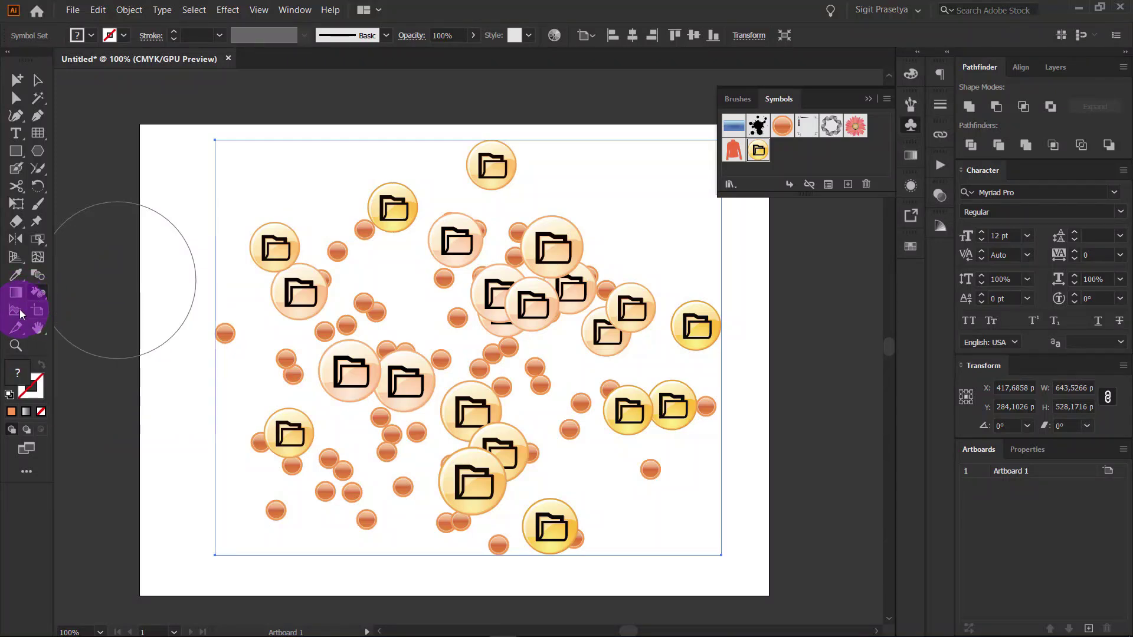
pyautogui.click(495, 289)
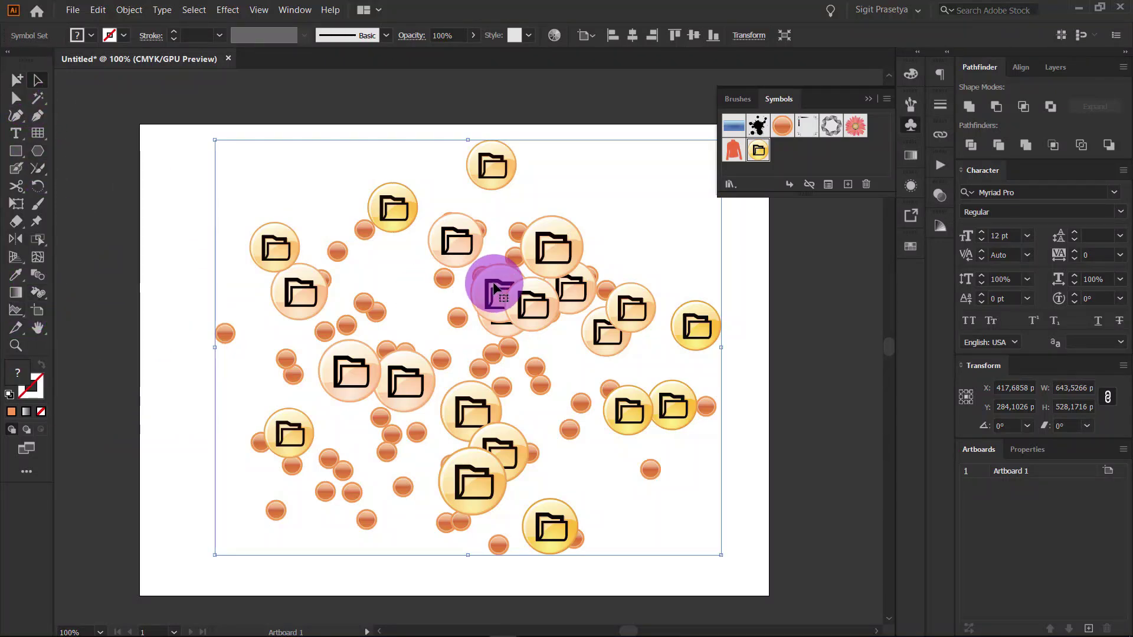
pyautogui.press('Delete')
pyautogui.moveTo(15, 311); pyautogui.dragTo(127, 352)
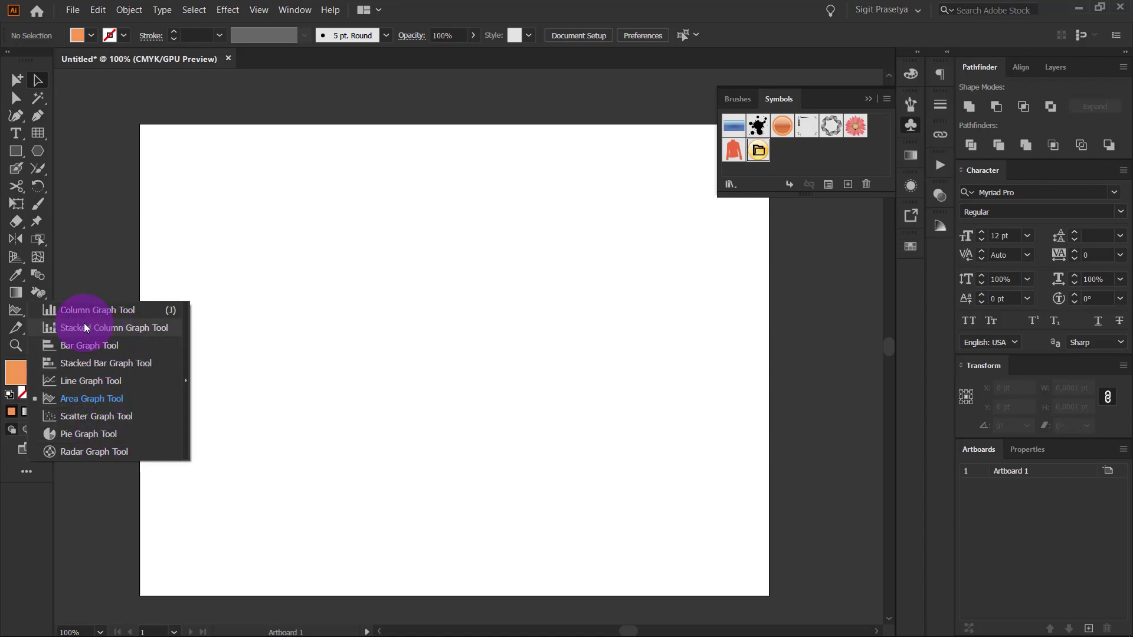
pyautogui.click(16, 326)
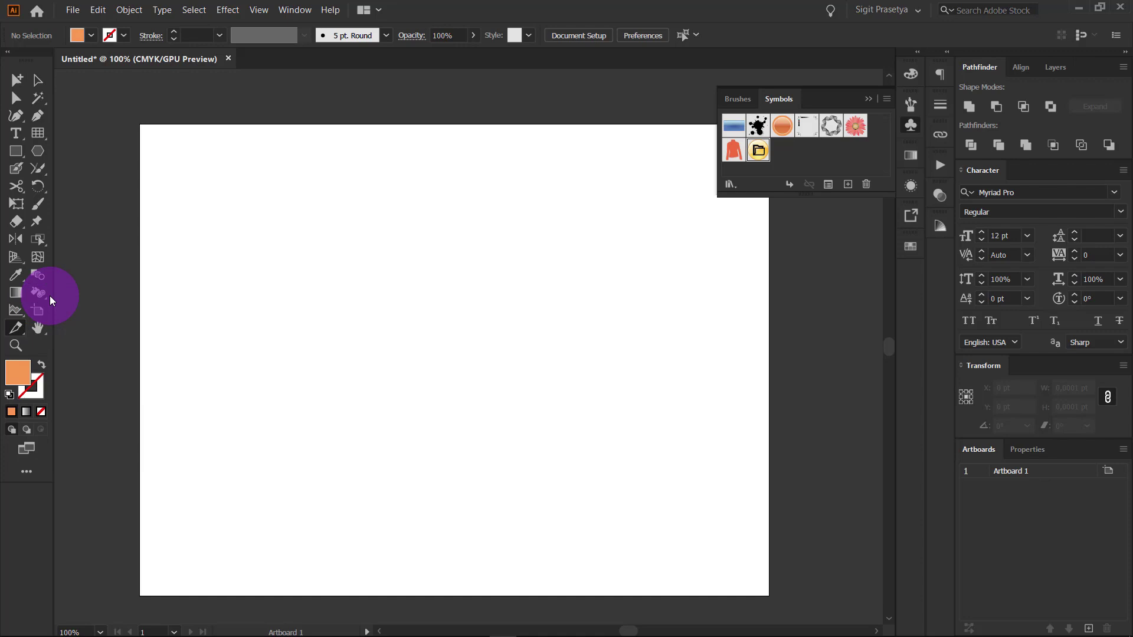
pyautogui.click(39, 327)
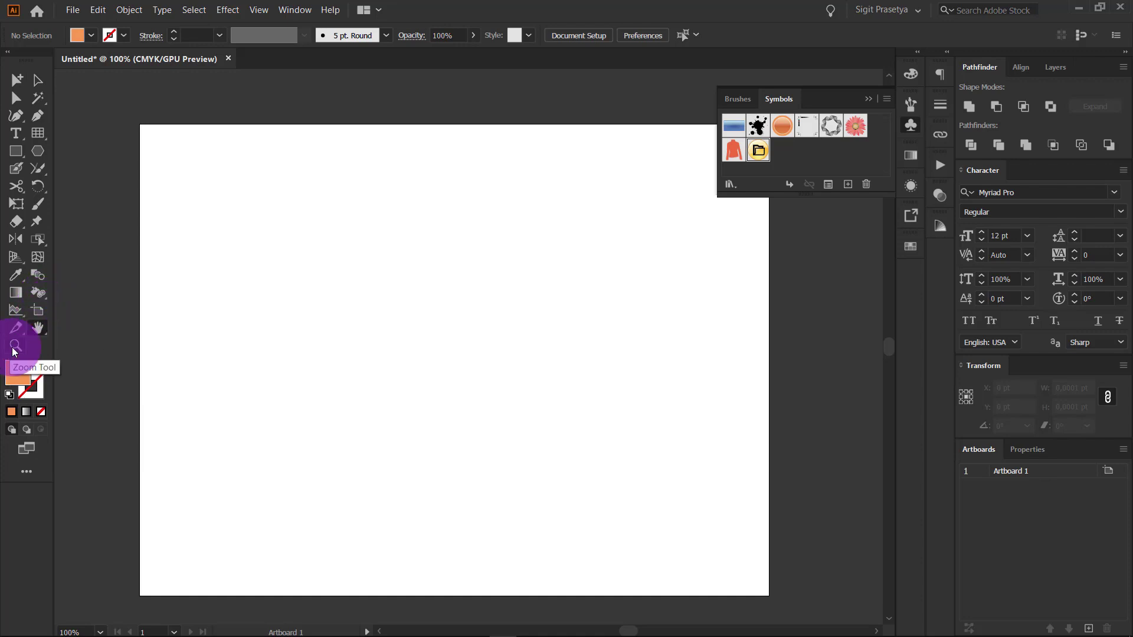
# Step: Zoom in and out on the empty artboard with the Zoom tool, return to 100% view and collapse the symbols display
pyautogui.click(15, 347)
pyautogui.click(460, 284)
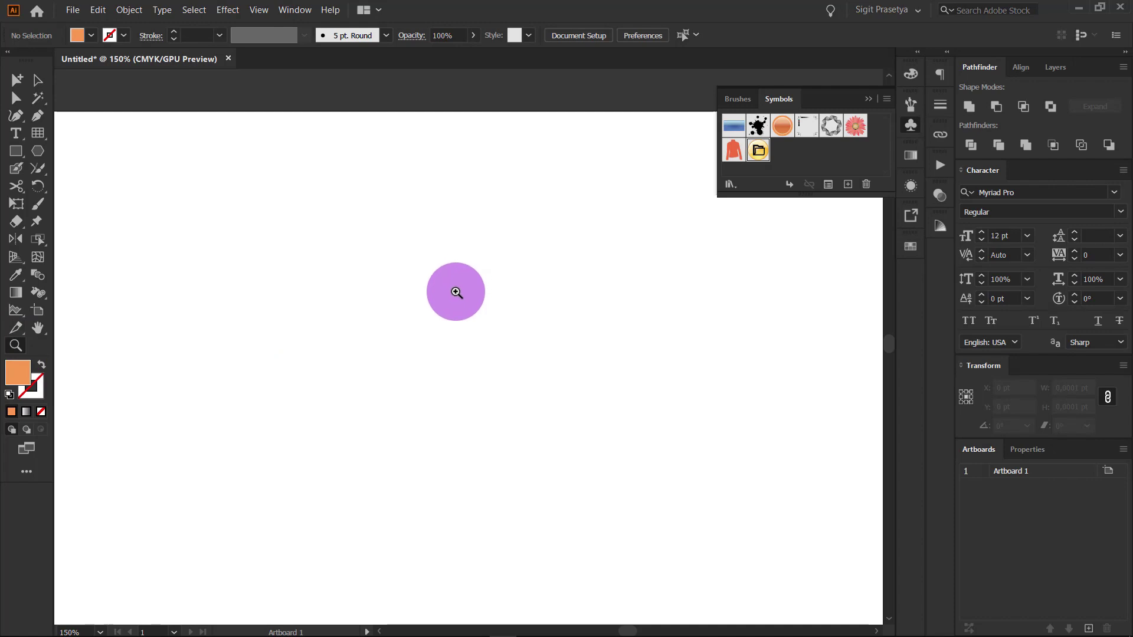
pyautogui.keyDown('alt'); pyautogui.click(463, 334); pyautogui.keyUp('alt')
pyautogui.keyDown('alt'); pyautogui.click(463, 334); pyautogui.keyUp('alt')
pyautogui.hotkey('ctrl', '1')
pyautogui.click(911, 125)
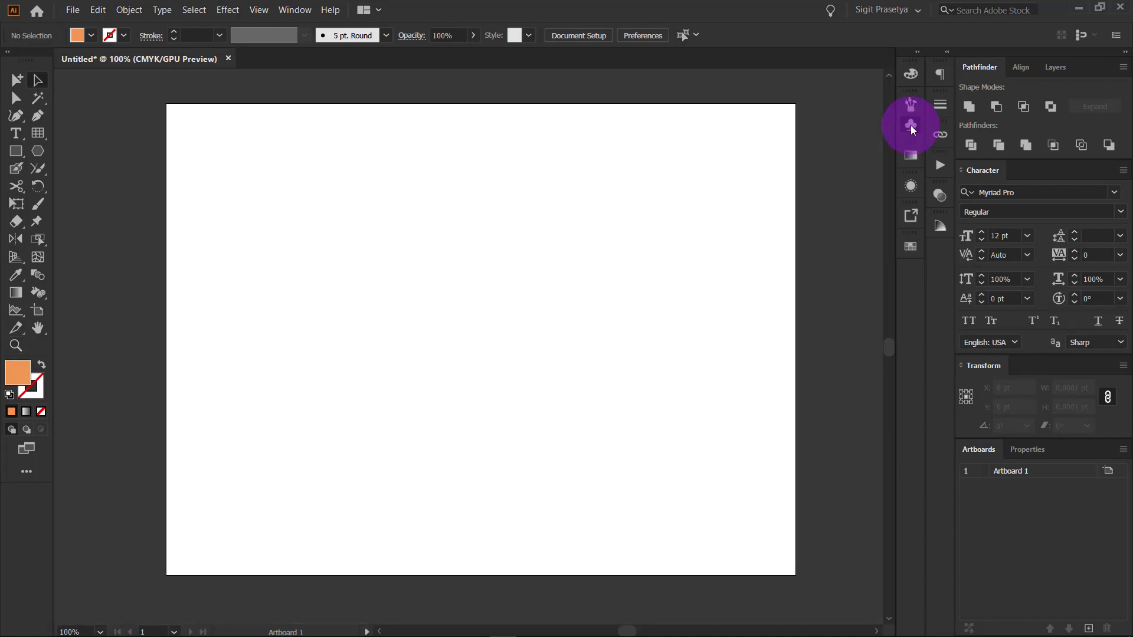